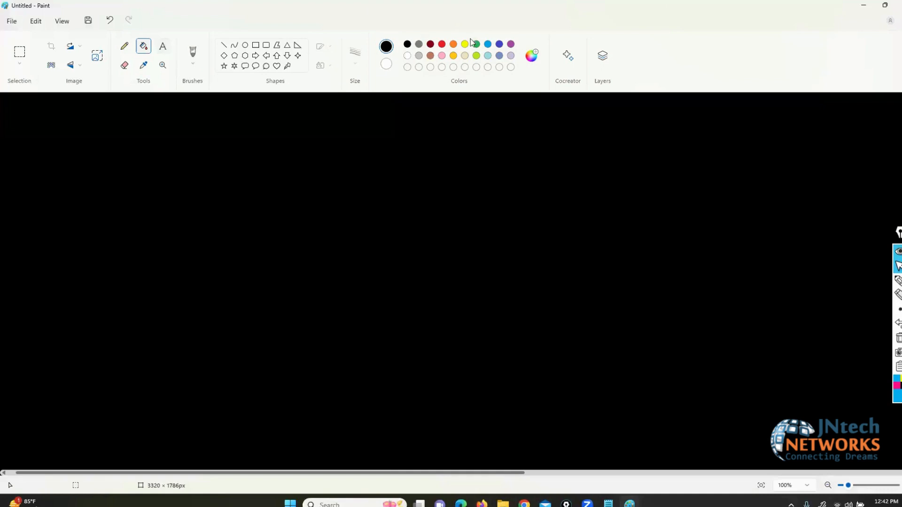
Step: Add the yellow 28-pt title 'FIREWALL AUTHENCATION' near the canvas top-left
click(464, 44)
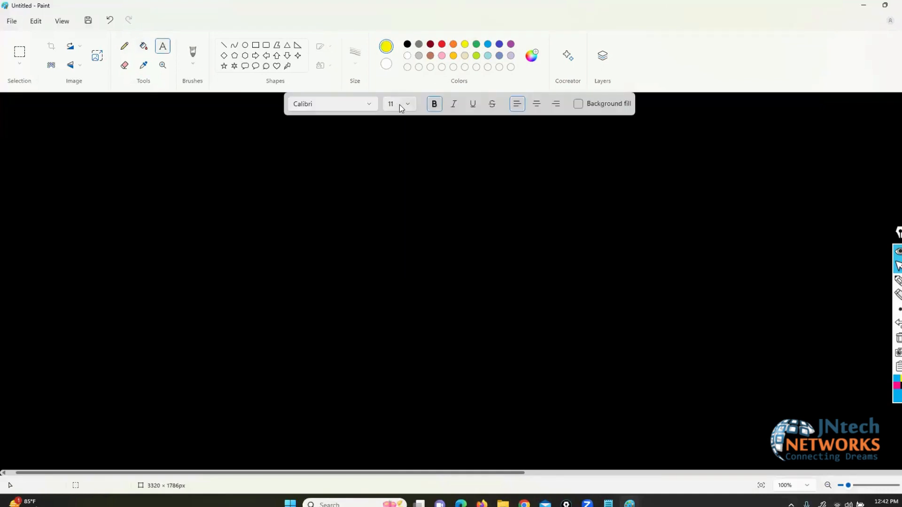
click(400, 106)
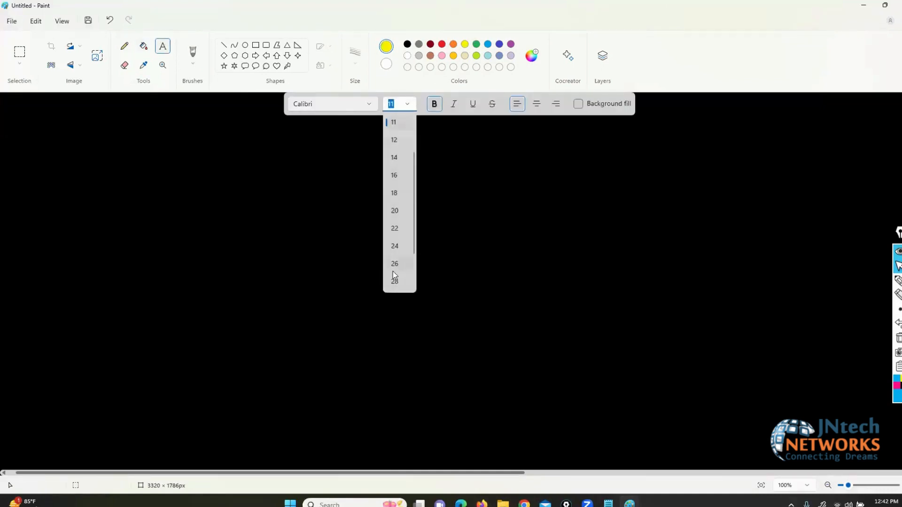
click(394, 280)
click(33, 134)
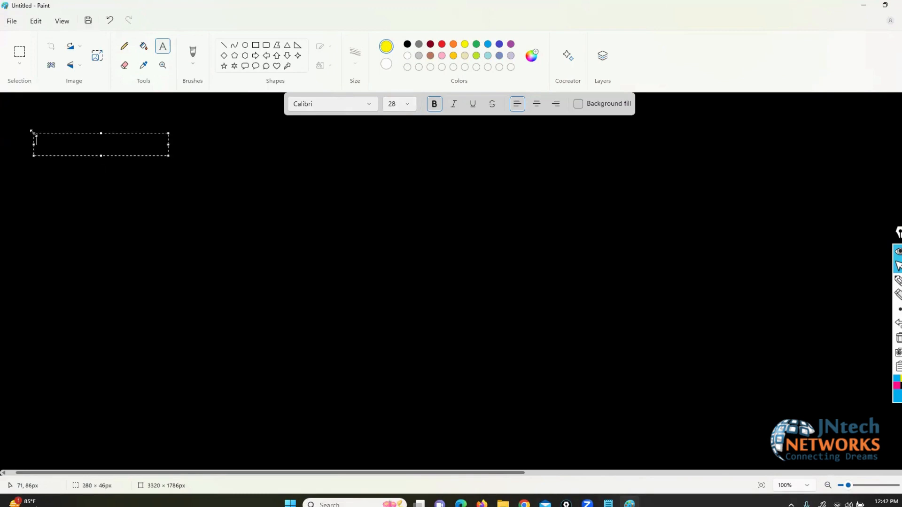
text(FIREWALL AUTHENCATION)
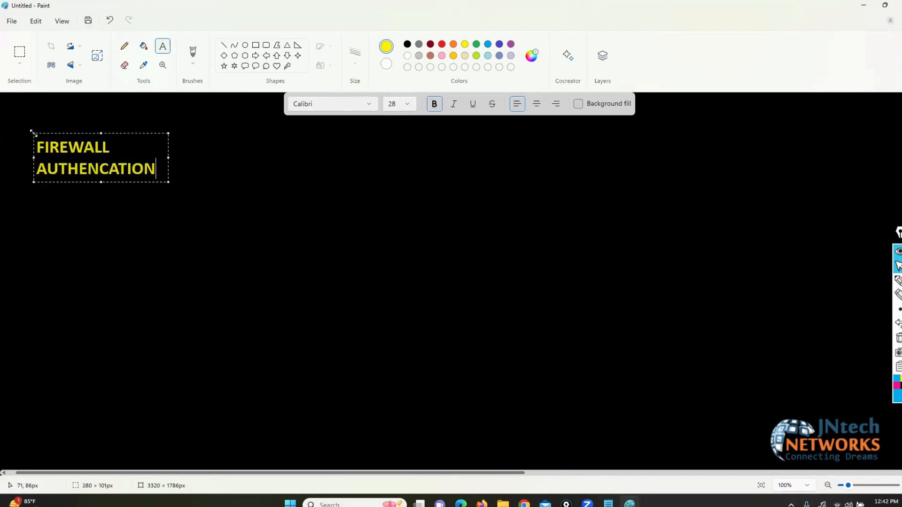
click(277, 196)
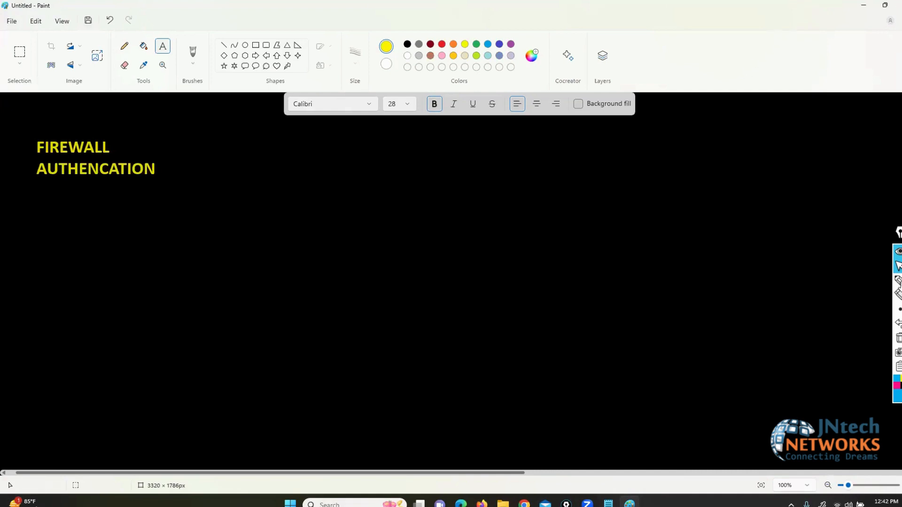
Step: With an orange pen, sketch the FW box linked leftward to a switch and two PCs
click(898, 281)
mouse_move(897, 399)
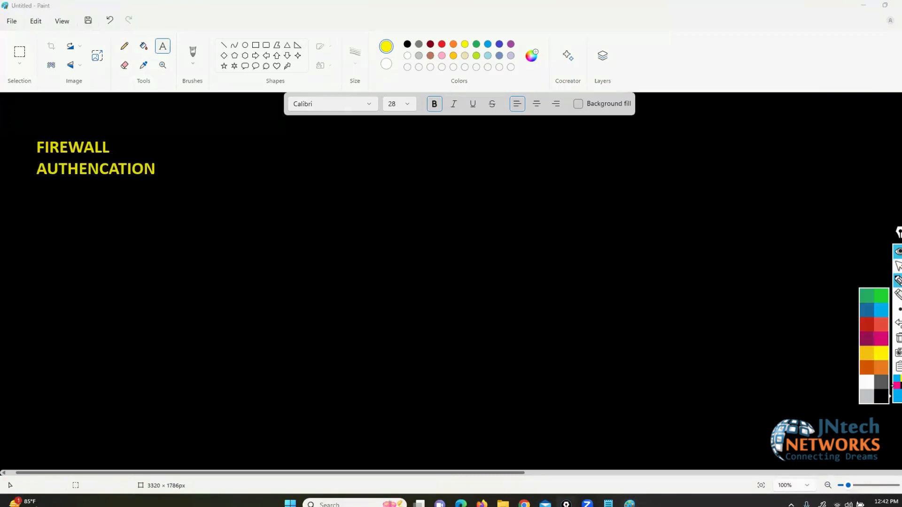
click(868, 373)
click(875, 284)
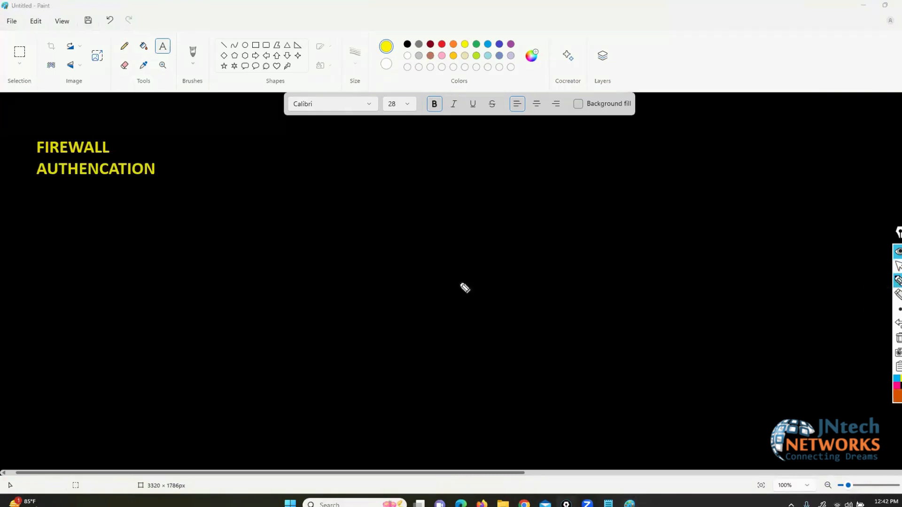
mouse_move(429, 224)
mouse_down()
mouse_move(379, 224)
mouse_move(467, 265)
mouse_move(407, 222)
mouse_move(403, 255)
mouse_move(415, 240)
mouse_up()
drag(424, 239, 444, 242)
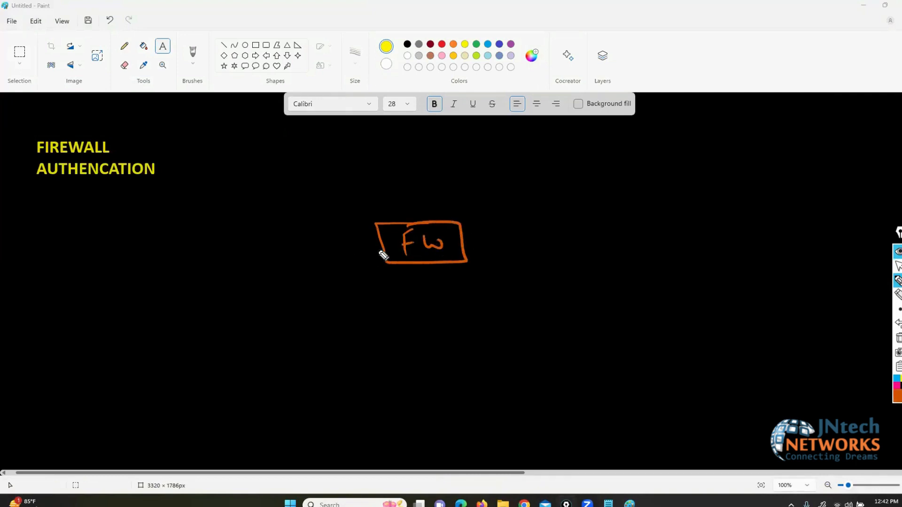
mouse_move(384, 249)
mouse_down()
mouse_move(183, 275)
mouse_move(177, 298)
mouse_move(189, 262)
mouse_move(151, 281)
mouse_move(180, 272)
mouse_move(38, 282)
mouse_up()
drag(133, 290, 76, 344)
mouse_move(42, 276)
mouse_down()
mouse_move(16, 294)
mouse_move(43, 282)
mouse_up()
Step: Draw a link from the firewall to a cloud labelled ISP
mouse_move(462, 243)
mouse_down()
mouse_move(620, 251)
mouse_move(638, 272)
mouse_move(709, 226)
mouse_move(630, 210)
mouse_move(646, 242)
mouse_move(662, 225)
mouse_up()
drag(640, 245, 669, 243)
drag(690, 227, 692, 252)
mouse_move(690, 228)
mouse_down()
mouse_move(713, 231)
mouse_move(694, 242)
mouse_up()
Step: Label the firewall ports P2 and P1 and write 192.168.10.10 under the PC
mouse_move(356, 254)
mouse_down()
mouse_move(355, 272)
mouse_move(359, 263)
mouse_move(378, 272)
mouse_up()
drag(472, 246, 490, 267)
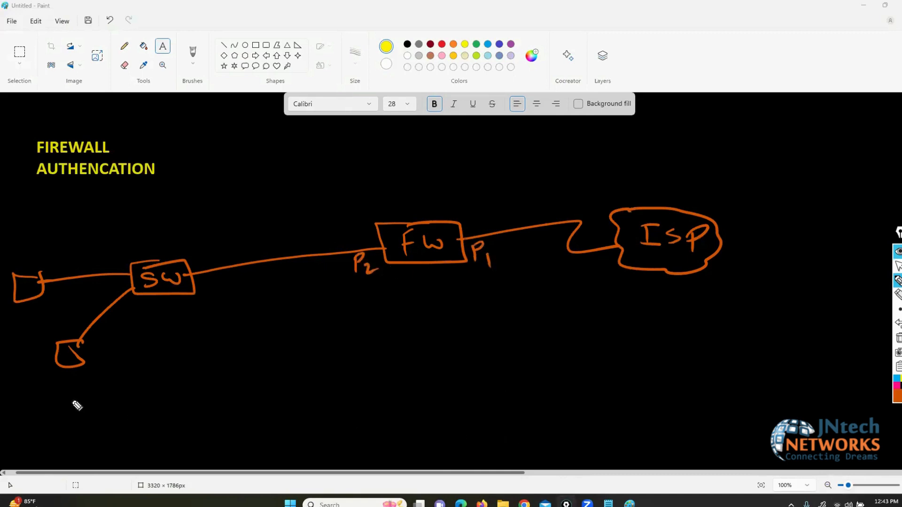
mouse_move(14, 375)
mouse_down()
mouse_move(15, 389)
mouse_move(73, 376)
mouse_move(151, 377)
mouse_move(172, 396)
mouse_move(8, 374)
mouse_move(18, 403)
mouse_up()
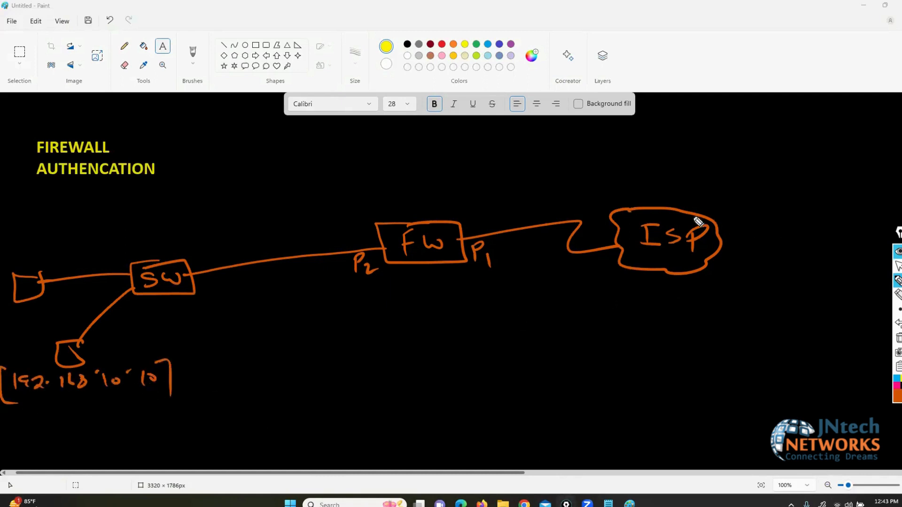
Step: Link ISP to a server labelled 8.8.8.8 and start the rule note below P2
drag(700, 217, 780, 126)
mouse_move(804, 35)
mouse_down()
mouse_move(795, 121)
mouse_move(792, 17)
mouse_move(894, 15)
mouse_up()
click(833, 19)
click(867, 16)
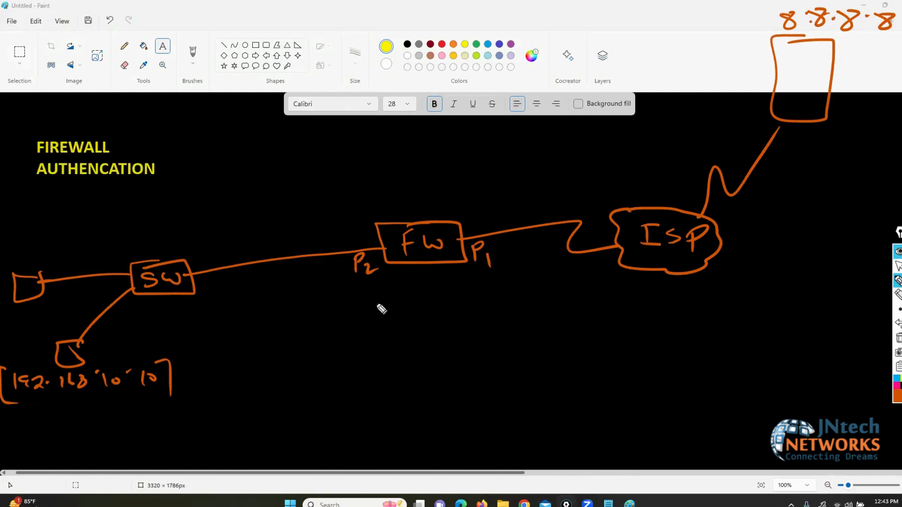
mouse_move(326, 289)
mouse_down()
mouse_move(324, 310)
mouse_move(374, 300)
mouse_move(389, 318)
mouse_move(311, 301)
mouse_move(315, 318)
mouse_up()
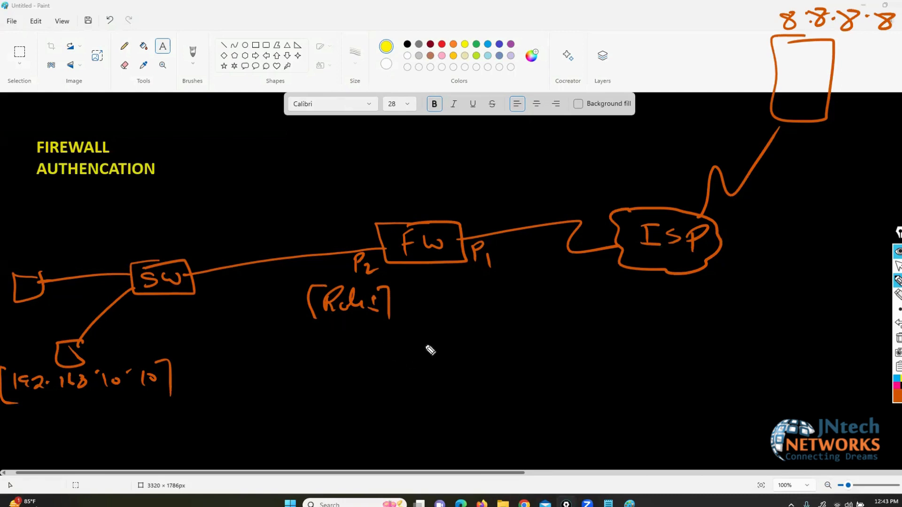
mouse_move(431, 288)
mouse_down()
mouse_move(432, 308)
mouse_move(434, 298)
mouse_move(451, 317)
mouse_move(425, 344)
mouse_move(427, 334)
mouse_move(442, 343)
mouse_move(407, 371)
mouse_up()
Step: In cyan, write SIP and DstIP below P1, then a boxed Allow underneath
click(897, 378)
mouse_move(437, 359)
mouse_down()
mouse_move(438, 371)
mouse_move(444, 357)
mouse_up()
drag(431, 371, 455, 371)
drag(455, 351, 455, 362)
mouse_move(408, 394)
mouse_down()
mouse_move(407, 409)
mouse_move(448, 413)
mouse_up()
drag(448, 407, 474, 398)
drag(467, 399, 468, 411)
drag(460, 412, 498, 403)
drag(484, 400, 485, 415)
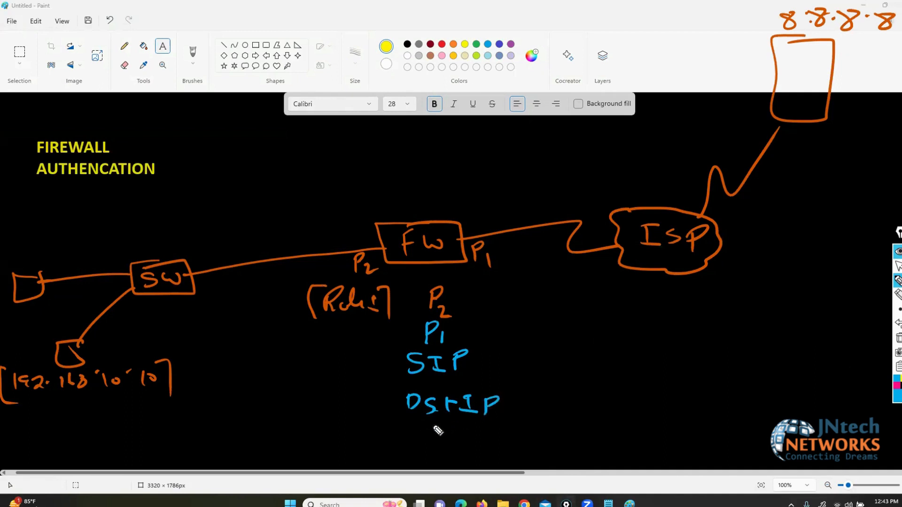
mouse_move(390, 460)
mouse_down()
mouse_move(413, 458)
mouse_move(407, 446)
mouse_move(439, 460)
mouse_up()
mouse_move(450, 446)
mouse_down()
mouse_move(489, 446)
mouse_move(506, 456)
mouse_move(374, 430)
mouse_move(397, 469)
mouse_move(506, 469)
mouse_move(507, 446)
mouse_up()
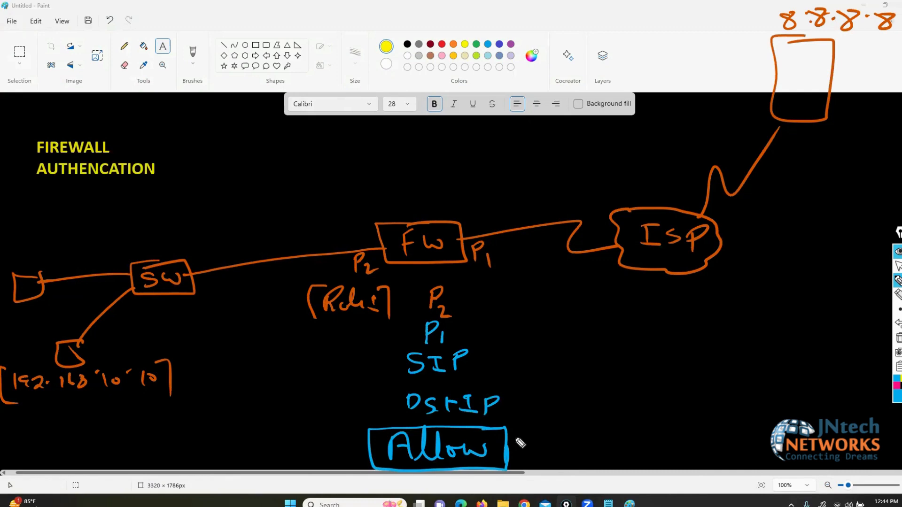
Step: Draw a green traffic path from the PC through the firewall to 8.8.8.8
click(895, 384)
click(880, 299)
drag(140, 357, 171, 382)
mouse_move(7, 360)
mouse_down()
mouse_move(2, 402)
mouse_move(31, 423)
mouse_up()
mouse_move(92, 359)
mouse_down()
mouse_move(312, 268)
mouse_move(605, 225)
mouse_move(811, 39)
mouse_move(820, 53)
mouse_up()
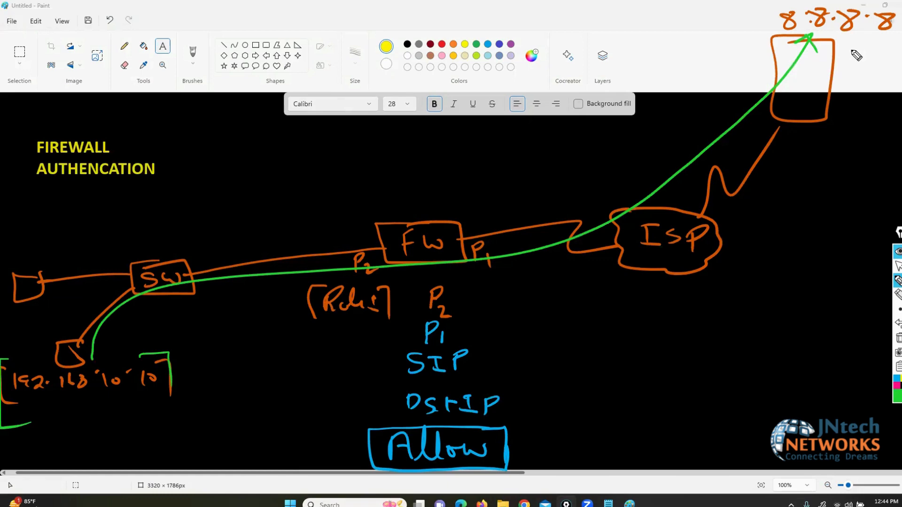
Step: Circle the rule note, tick 192.168.10.10 and 8.8.8.8, and box the PC in pink
mouse_move(385, 286)
mouse_down()
mouse_move(336, 283)
mouse_move(308, 304)
mouse_move(389, 331)
mouse_move(388, 282)
mouse_up()
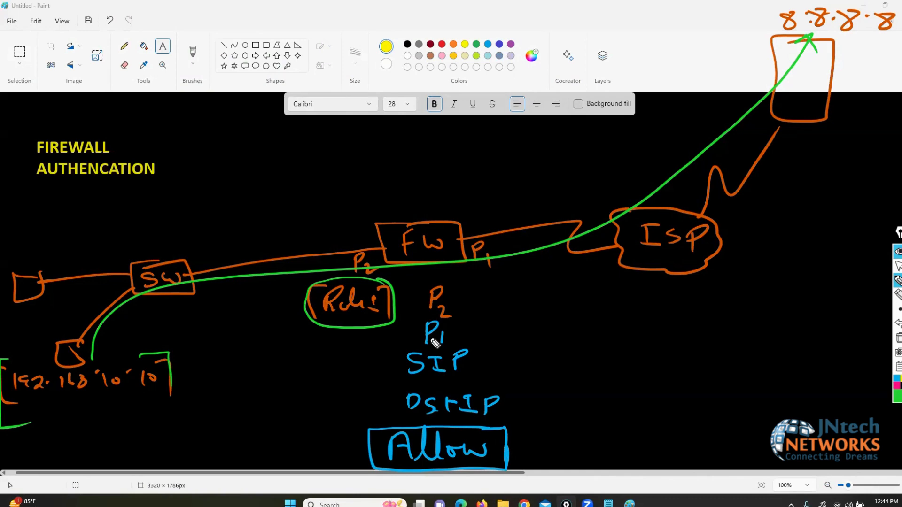
drag(61, 398, 106, 390)
drag(745, 21, 766, 16)
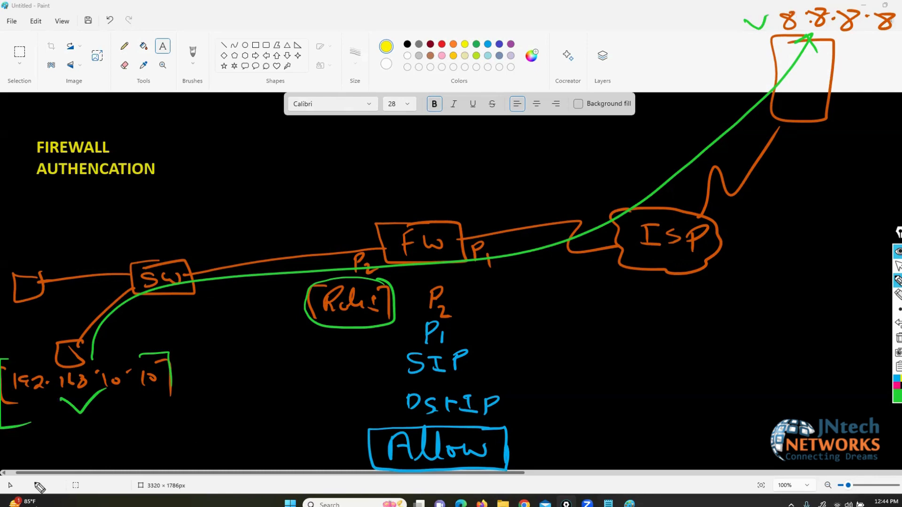
click(896, 389)
mouse_move(99, 325)
mouse_down()
mouse_move(38, 330)
mouse_move(120, 373)
mouse_move(100, 325)
mouse_up()
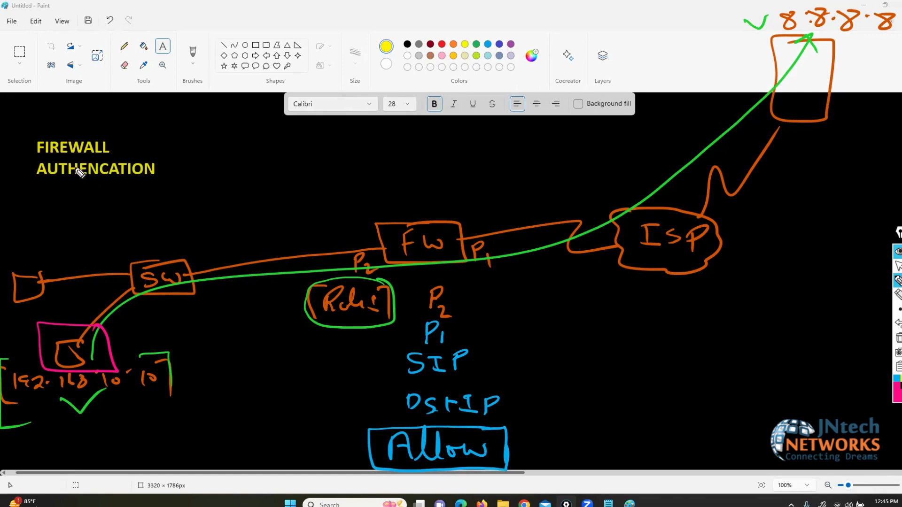
Step: In pink, bracket the title, tick under the rule note and draw an arrow near the top
mouse_move(120, 135)
mouse_down()
mouse_move(152, 137)
mouse_move(155, 175)
mouse_up()
mouse_move(41, 135)
mouse_down()
mouse_move(20, 178)
mouse_move(31, 176)
mouse_up()
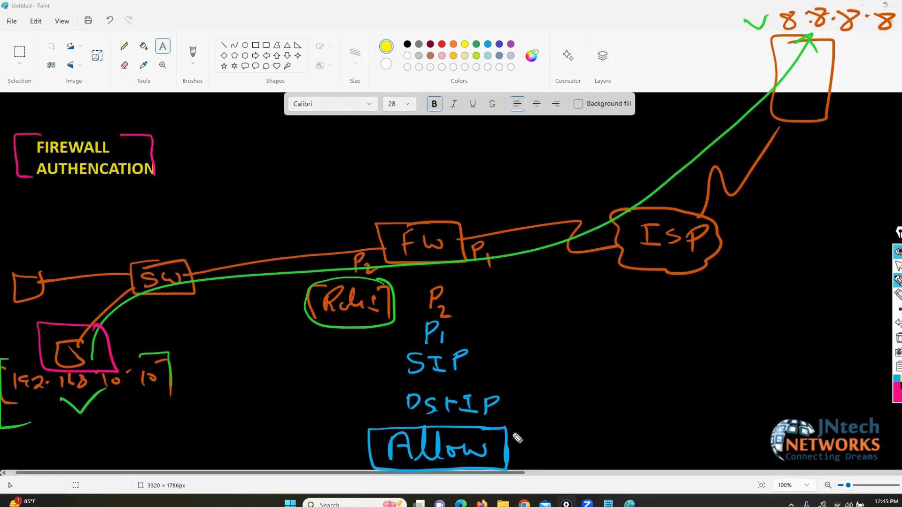
drag(302, 327, 338, 322)
mouse_move(266, 55)
mouse_down()
mouse_move(268, 90)
mouse_move(284, 127)
mouse_move(308, 126)
mouse_move(303, 134)
mouse_up()
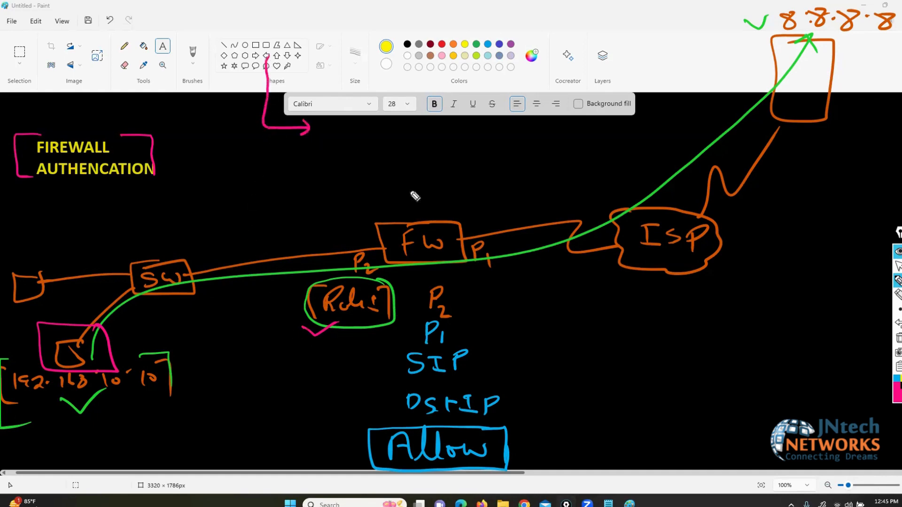
click(898, 393)
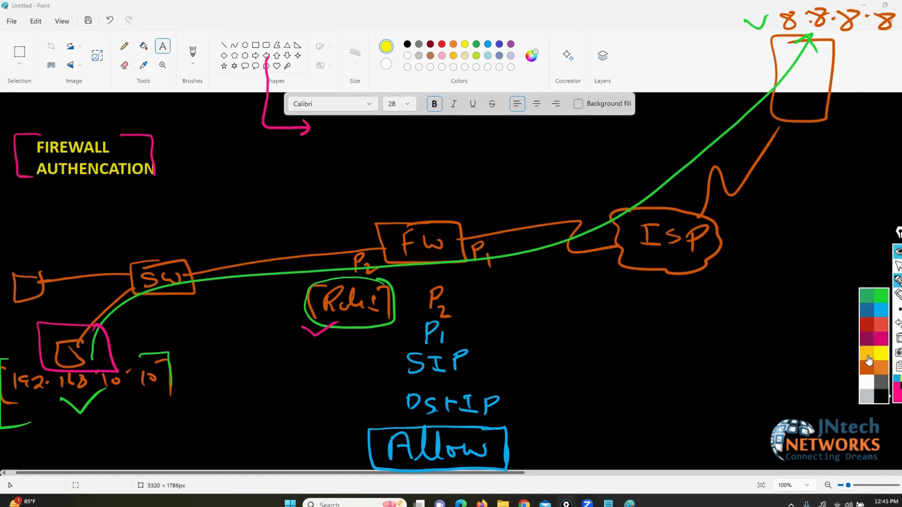
Step: In orange, write a bracketed 'Local Data Base' label after the pink arrow
click(880, 369)
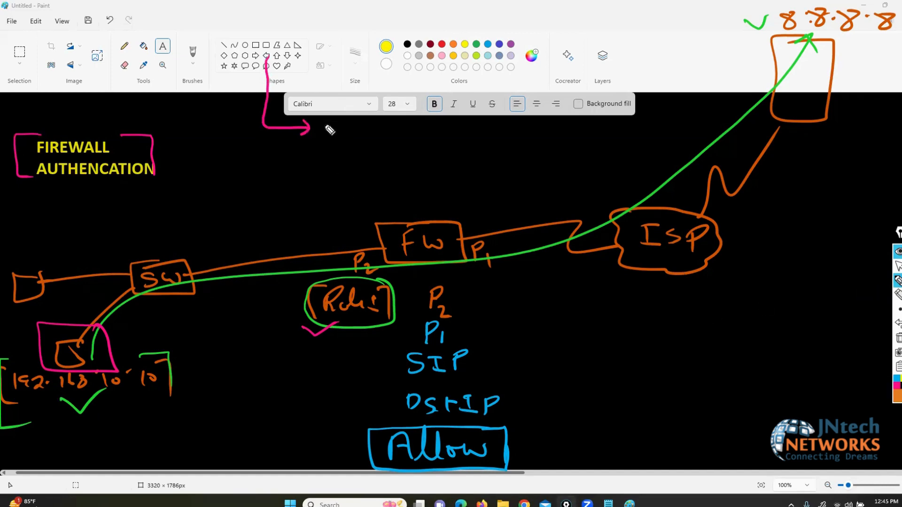
mouse_move(321, 118)
mouse_down()
mouse_move(322, 133)
mouse_move(335, 136)
mouse_up()
mouse_move(346, 128)
mouse_down()
mouse_move(543, 142)
mouse_move(567, 153)
mouse_up()
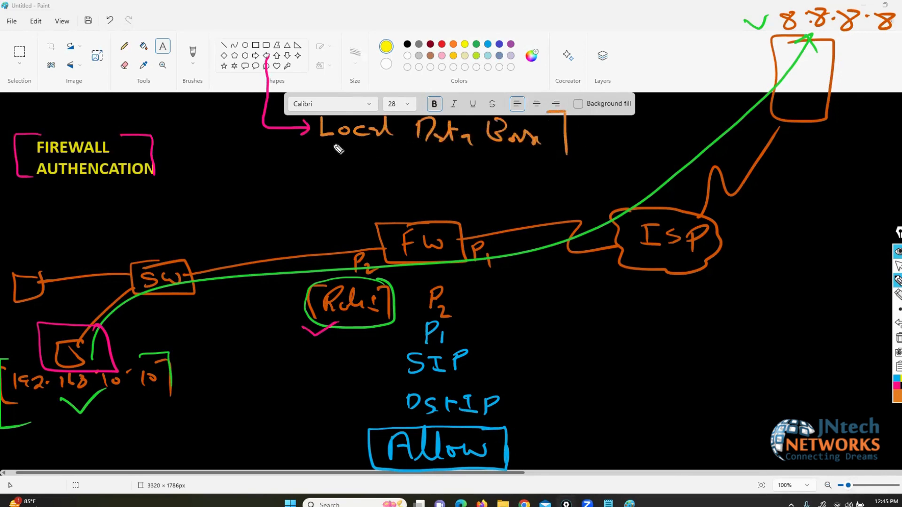
drag(312, 108, 308, 147)
Step: Re-tick the rule note in orange and add a bracketed small note beside SIP
drag(304, 329, 338, 320)
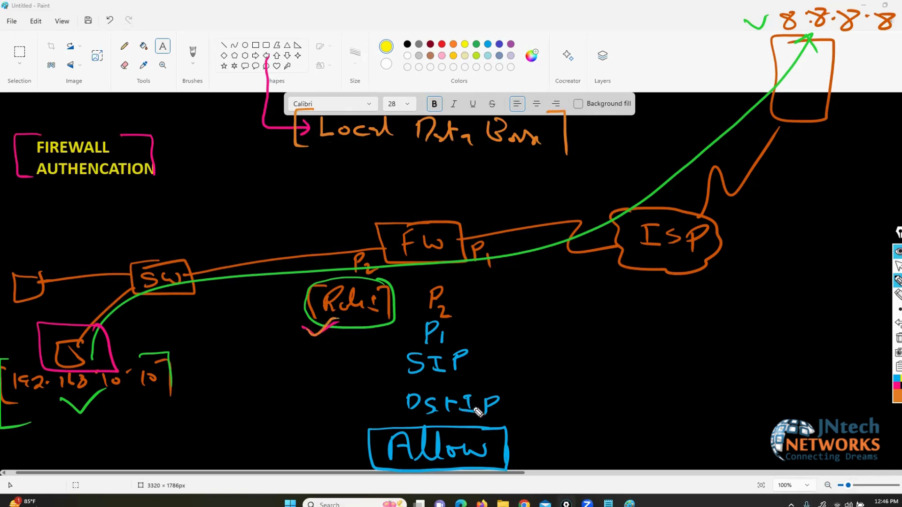
mouse_move(428, 346)
mouse_down()
mouse_move(418, 354)
mouse_move(552, 343)
mouse_move(567, 357)
mouse_up()
click(431, 348)
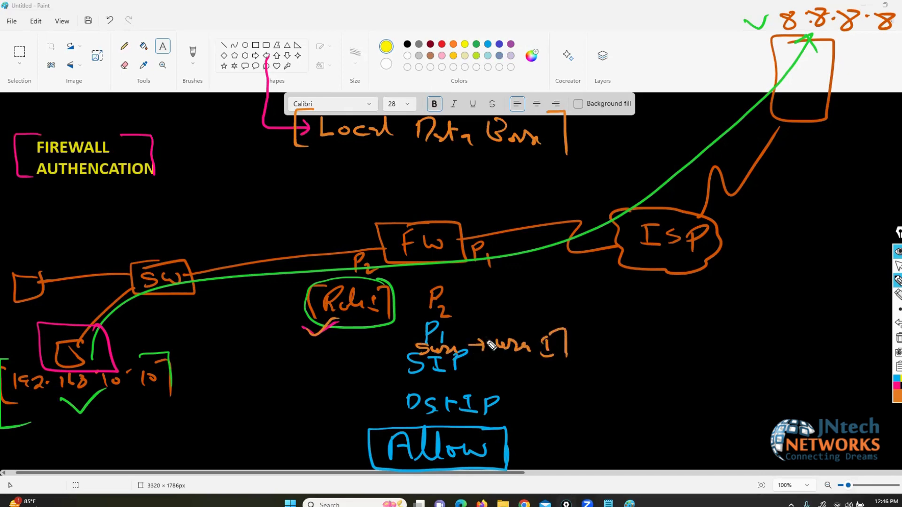
drag(497, 330, 497, 359)
Step: Write a bracketed 'xyz.com' under the title
drag(27, 192, 14, 201)
drag(7, 190, 32, 205)
drag(42, 193, 128, 204)
mouse_move(6, 182)
mouse_down()
mouse_move(1, 206)
mouse_move(20, 216)
mouse_up()
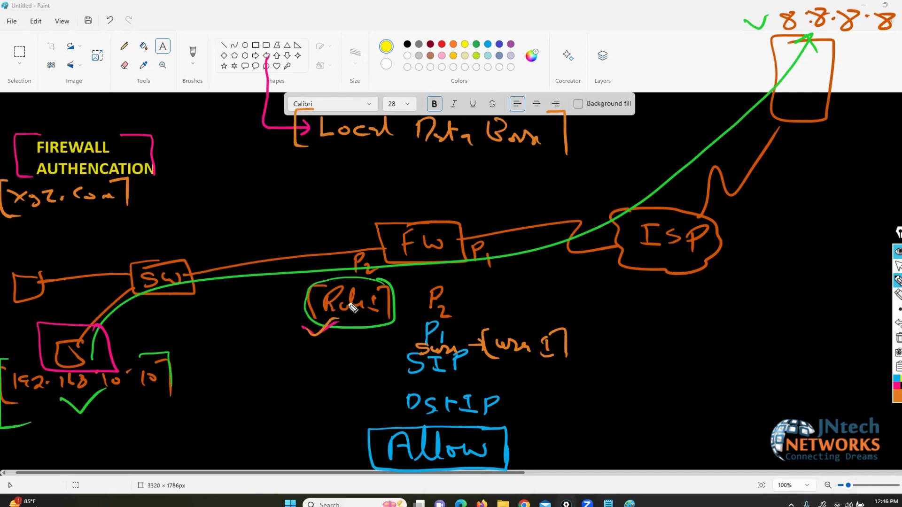
Step: Branch the arrow to a bracketed 'Remote Auth Ser' label
drag(261, 123, 309, 175)
mouse_move(302, 164)
mouse_down()
mouse_move(304, 181)
mouse_move(344, 178)
mouse_up()
mouse_move(346, 179)
mouse_down()
mouse_move(394, 171)
mouse_move(507, 177)
mouse_move(540, 165)
mouse_move(555, 183)
mouse_up()
mouse_move(324, 150)
mouse_down()
mouse_move(313, 152)
mouse_move(323, 184)
mouse_up()
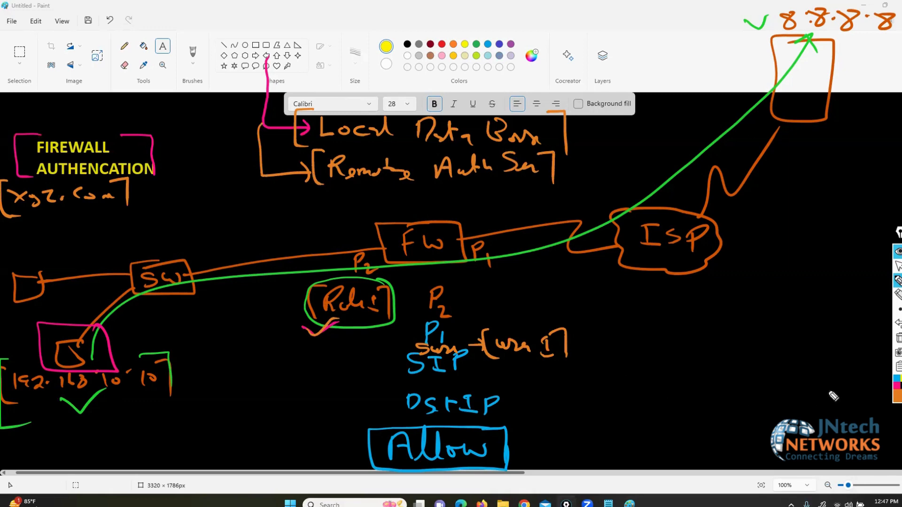
click(897, 397)
click(867, 392)
drag(329, 180, 313, 190)
mouse_move(254, 209)
mouse_down()
mouse_move(248, 202)
mouse_move(295, 213)
mouse_move(348, 209)
mouse_up()
mouse_move(387, 183)
mouse_down()
mouse_move(439, 202)
mouse_move(486, 204)
mouse_move(596, 167)
mouse_move(641, 171)
mouse_move(649, 160)
mouse_move(657, 187)
mouse_up()
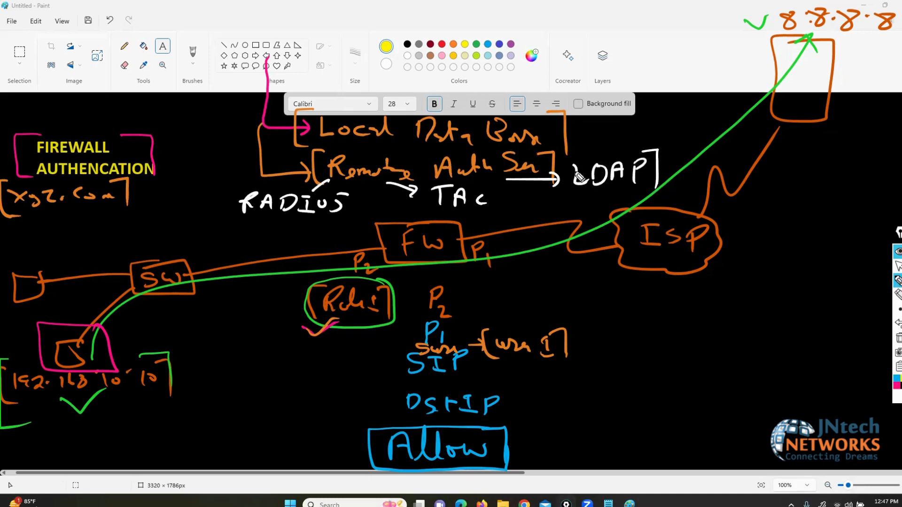
mouse_move(577, 156)
mouse_down()
mouse_move(562, 188)
mouse_move(571, 201)
mouse_up()
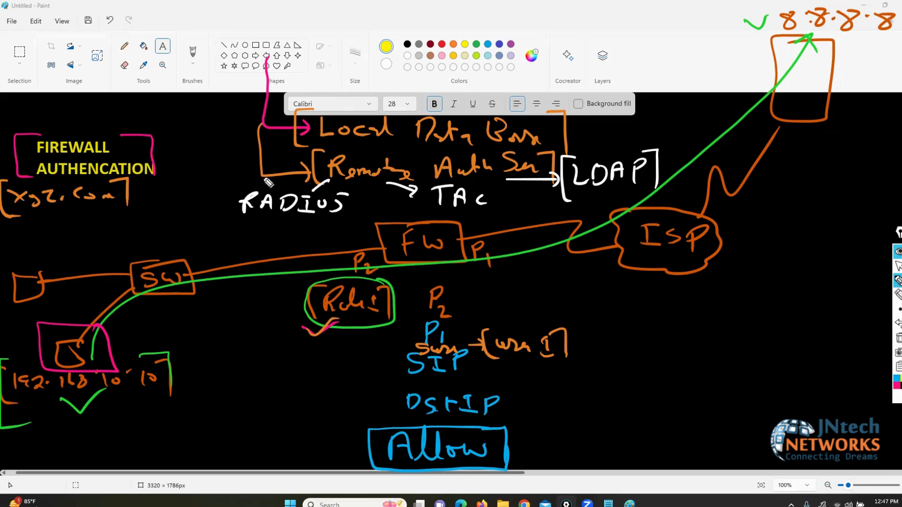
key(XF86AudioRaiseVolume)
Step: In orange, bracket the RADIUS through TAC options
click(897, 399)
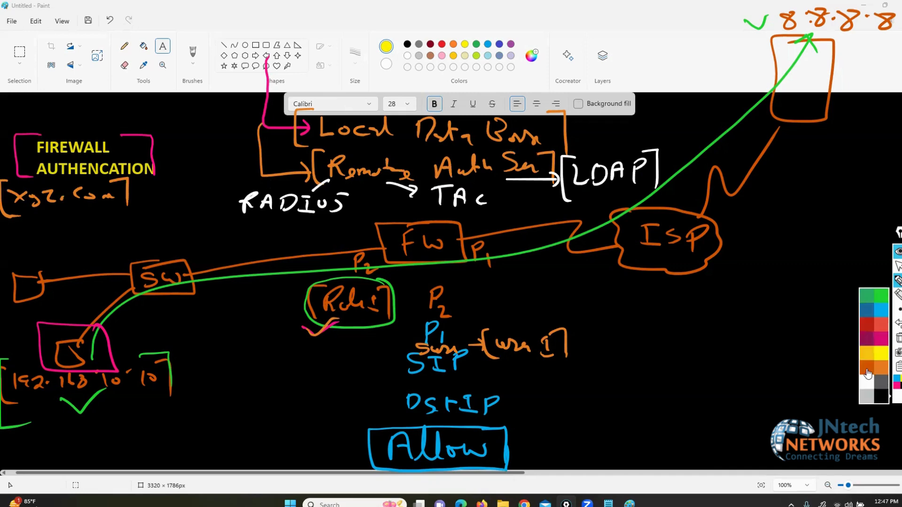
click(867, 368)
drag(480, 179, 497, 206)
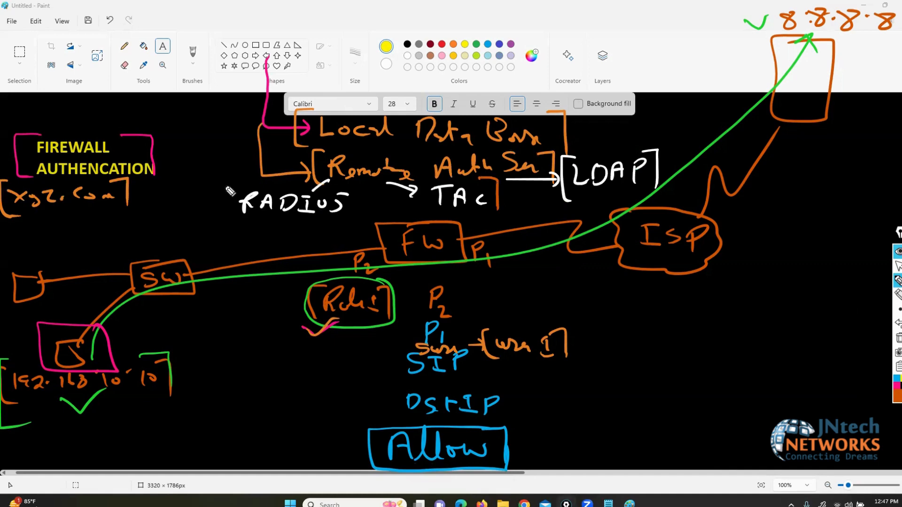
drag(230, 183, 248, 215)
Step: Draw an arrow up from Remote to a handwritten, bracketed 'ISE' label
drag(329, 190, 184, 65)
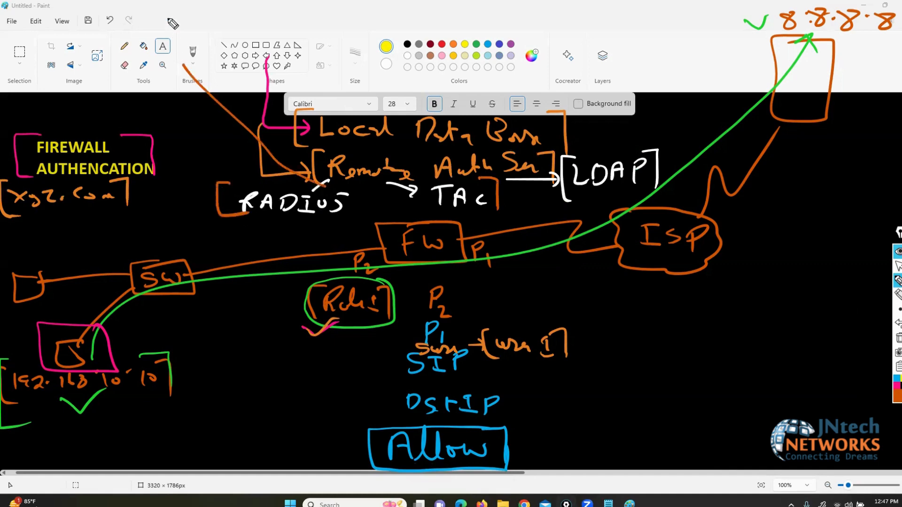
drag(173, 19, 171, 39)
mouse_move(192, 45)
mouse_down()
mouse_move(153, 41)
mouse_move(192, 18)
mouse_up()
mouse_move(206, 20)
mouse_down()
mouse_move(189, 39)
mouse_move(238, 44)
mouse_up()
mouse_move(237, 31)
mouse_down()
mouse_move(226, 33)
mouse_move(240, 19)
mouse_up()
drag(240, 6, 260, 43)
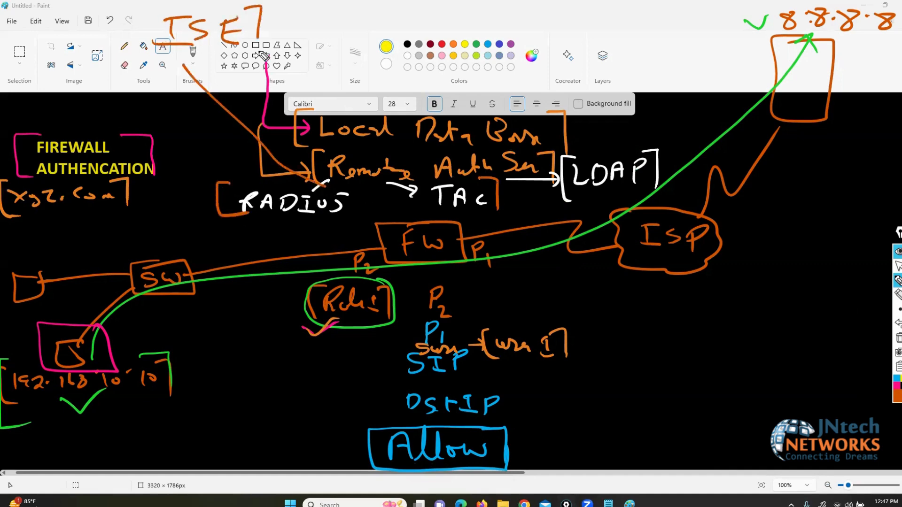
mouse_move(159, 5)
mouse_down()
mouse_move(136, 20)
mouse_move(162, 60)
mouse_up()
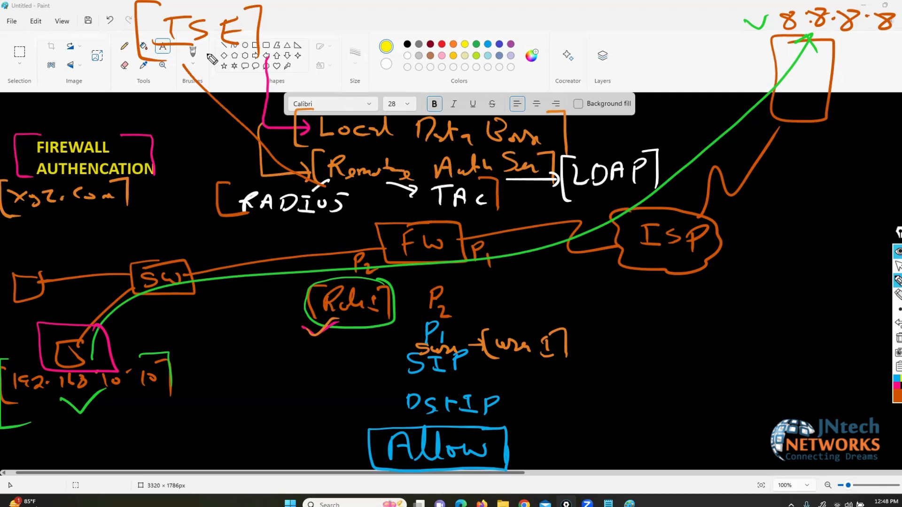
Step: Erase the orange arrow and ISE label, then return to the drawing pen
click(898, 295)
mouse_move(237, 99)
mouse_down()
mouse_move(235, 59)
mouse_move(155, 33)
mouse_move(197, 47)
mouse_move(240, 37)
mouse_up()
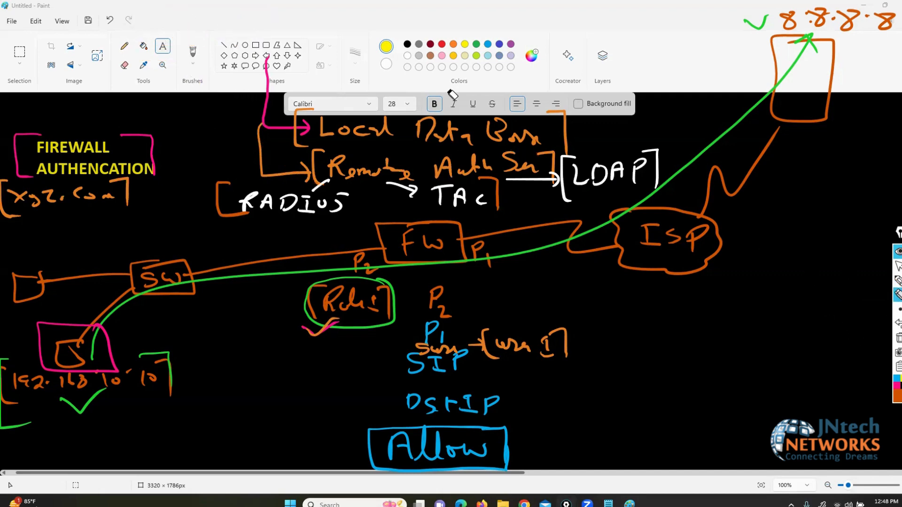
click(898, 280)
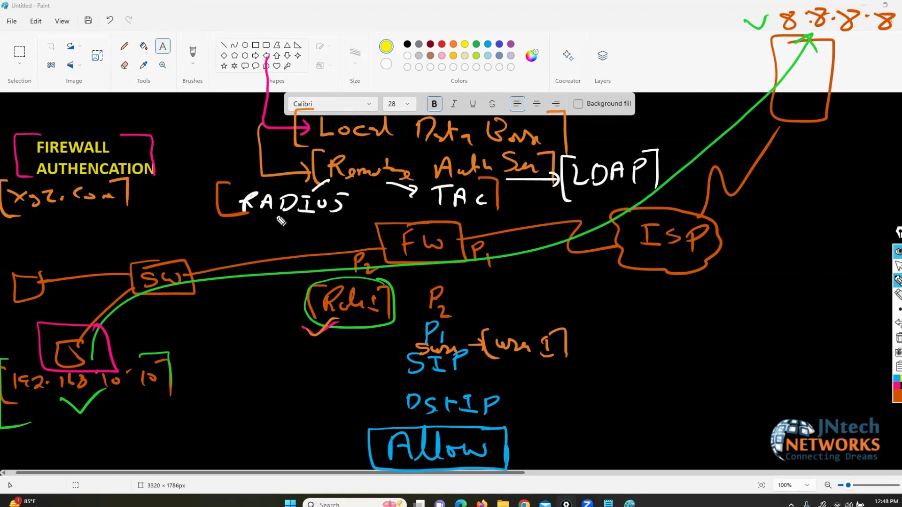
Step: Add short orange underlines and marks beside RADIUS, TAC and LDAP
drag(274, 218, 286, 216)
drag(427, 213, 436, 212)
drag(593, 197, 606, 196)
drag(347, 205, 366, 204)
drag(504, 191, 519, 188)
drag(634, 155, 648, 150)
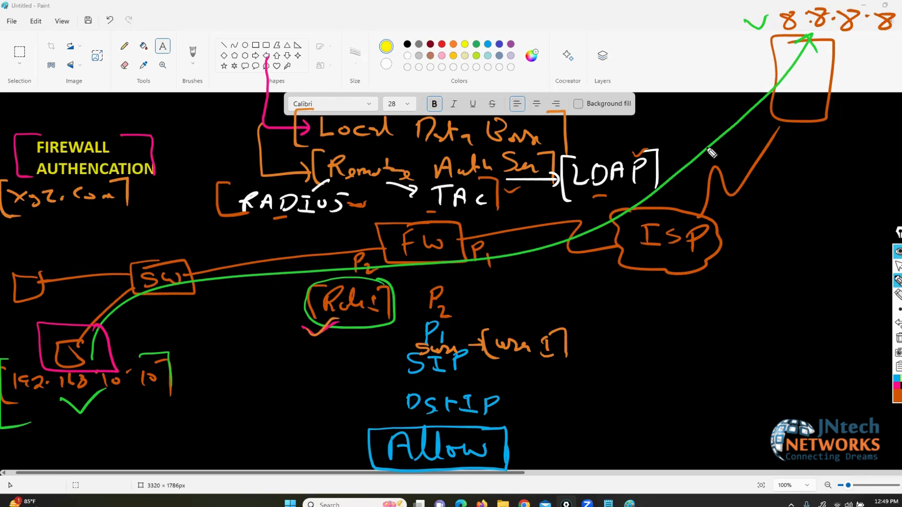
Step: Erase the old xyz.com and pink brackets, then draw a server box 'xyz.com' linked to SW
click(897, 294)
mouse_move(121, 178)
mouse_down()
mouse_move(23, 175)
mouse_move(104, 191)
mouse_move(150, 173)
mouse_up()
click(897, 280)
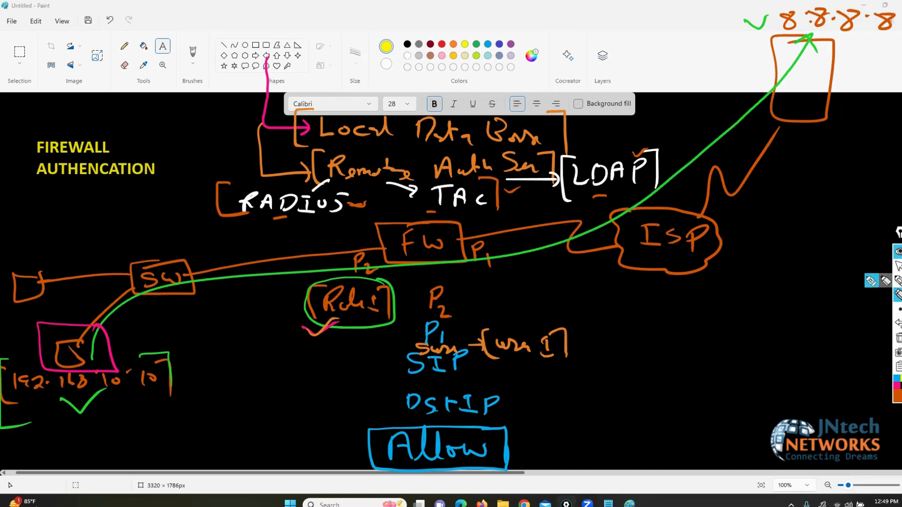
mouse_move(143, 262)
mouse_down()
mouse_move(20, 177)
mouse_move(70, 202)
mouse_move(63, 174)
mouse_up()
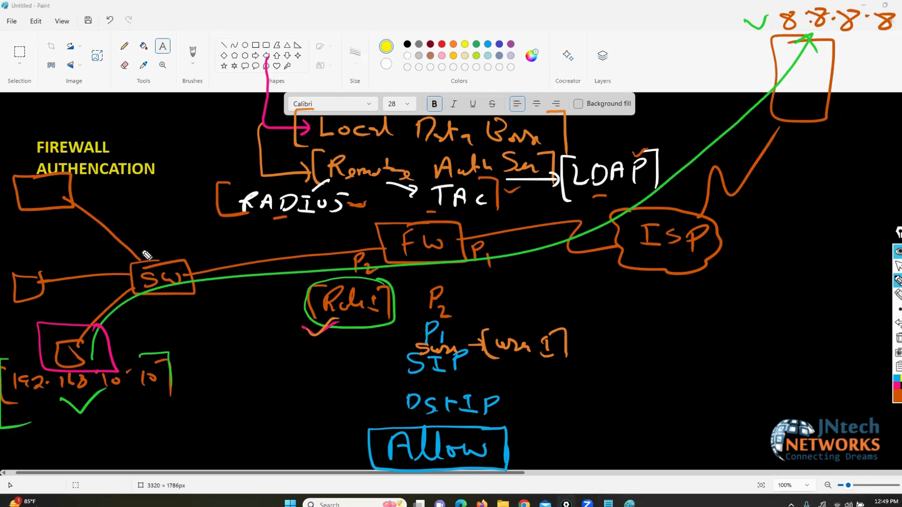
mouse_move(90, 179)
mouse_down()
mouse_move(81, 187)
mouse_move(151, 181)
mouse_move(136, 183)
mouse_move(186, 193)
mouse_move(70, 190)
mouse_up()
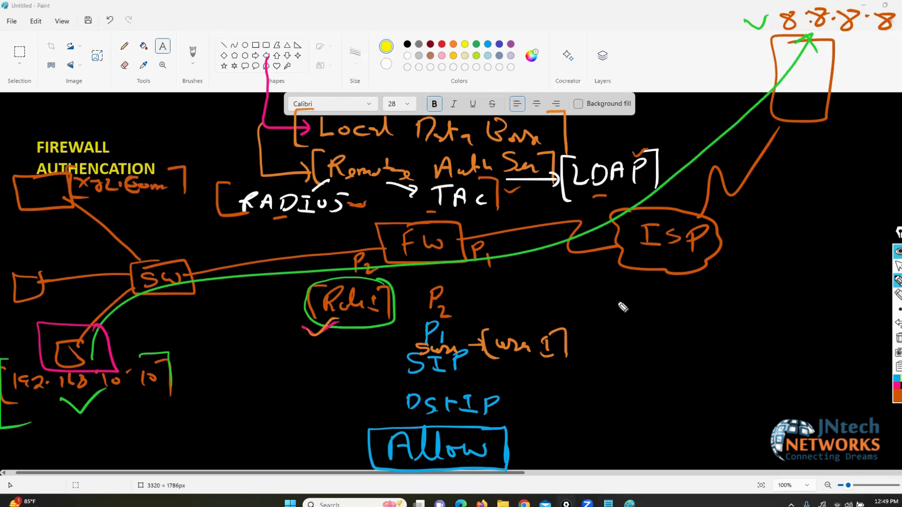
Step: Draw an arrow pointing to the FIREWALL heading and stands under both PCs
mouse_move(32, 95)
mouse_down()
mouse_move(33, 78)
mouse_move(35, 161)
mouse_up()
drag(22, 146, 35, 162)
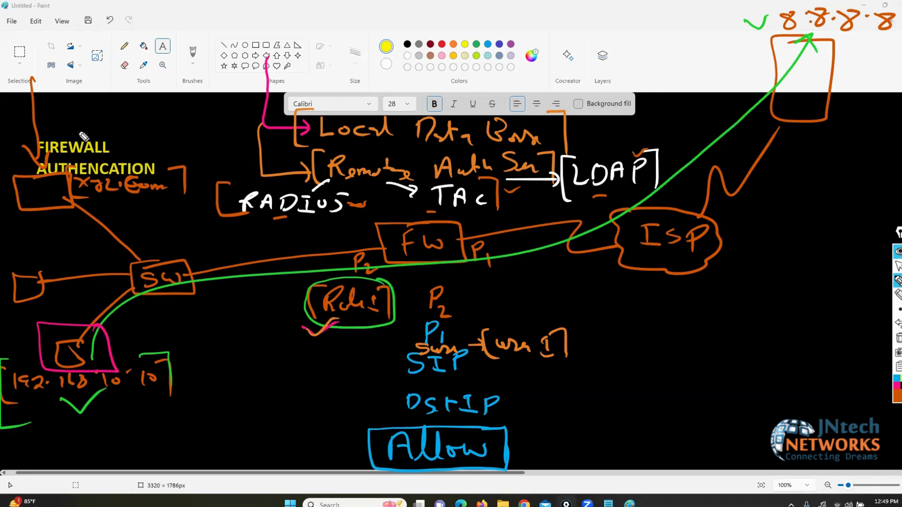
drag(26, 301, 33, 310)
drag(66, 370, 67, 369)
click(897, 403)
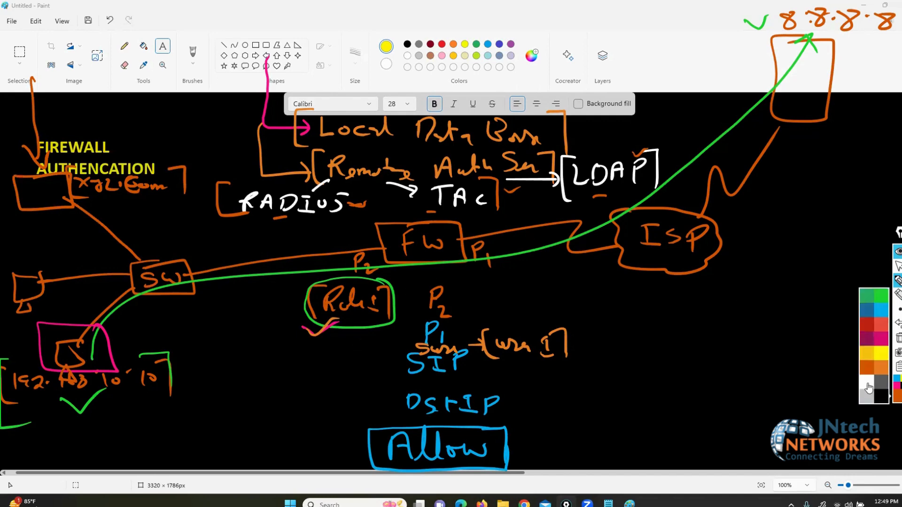
Step: In white ink, circle FW and the 168 IP, arrow to the server box, and draw a line down from SW
click(868, 388)
mouse_move(472, 219)
mouse_down()
mouse_move(365, 253)
mouse_move(416, 215)
mouse_move(298, 230)
mouse_move(97, 207)
mouse_move(79, 189)
mouse_move(115, 191)
mouse_up()
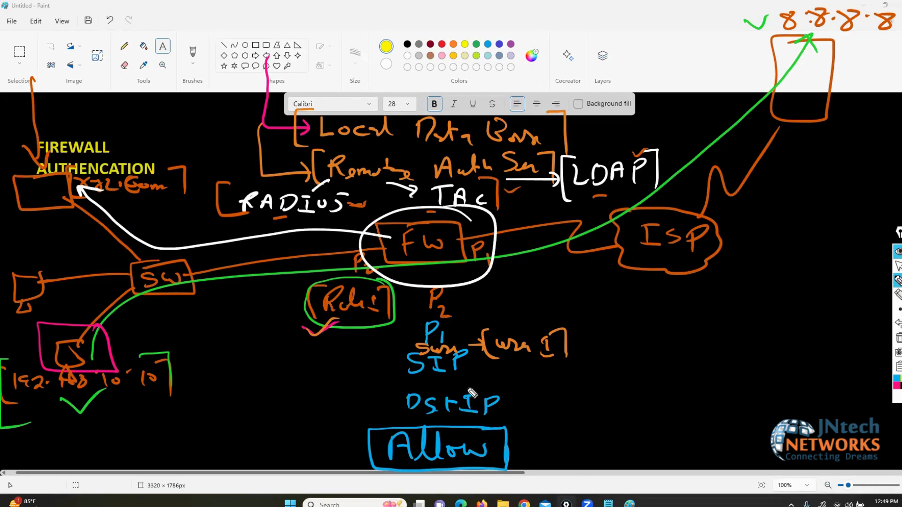
drag(66, 371, 71, 372)
mouse_move(29, 300)
mouse_down()
mouse_move(21, 304)
mouse_move(31, 299)
mouse_up()
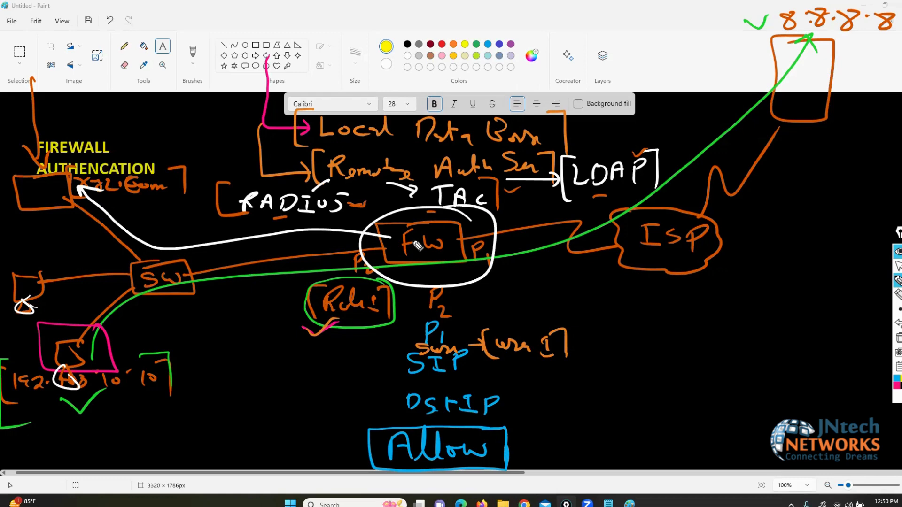
drag(105, 221, 63, 212)
mouse_move(59, 154)
mouse_down()
mouse_move(18, 150)
mouse_move(89, 158)
mouse_move(33, 143)
mouse_up()
mouse_move(158, 296)
mouse_down()
mouse_move(132, 408)
mouse_move(155, 319)
mouse_move(162, 442)
mouse_move(172, 425)
mouse_up()
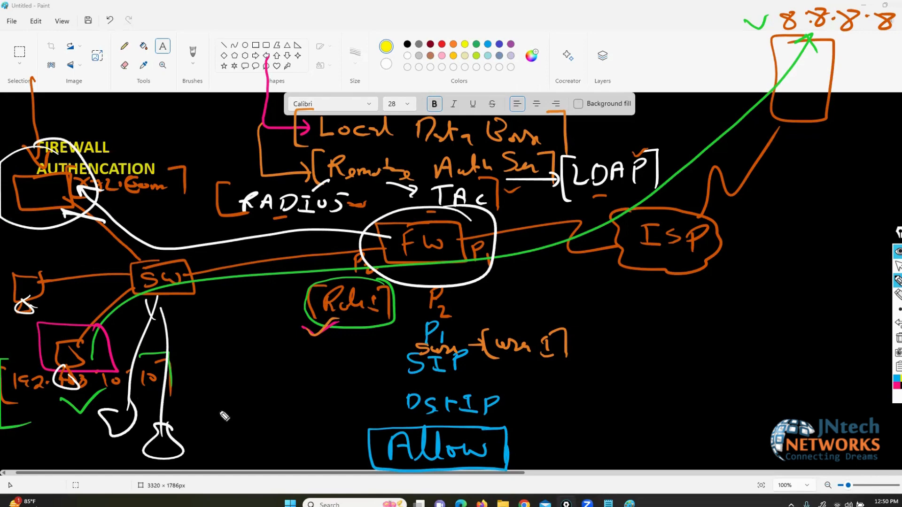
Step: In dark crimson, draw three devices connected to SW and enclose them in a box
click(895, 388)
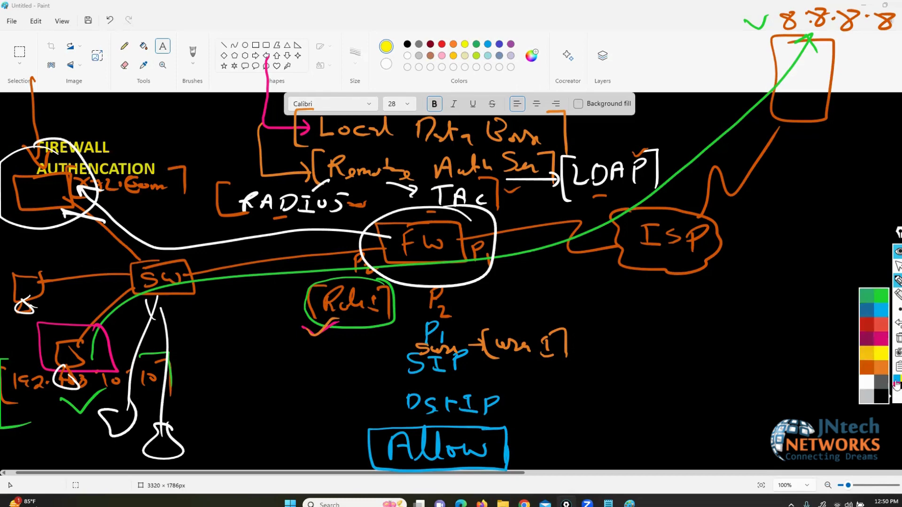
click(865, 338)
mouse_move(184, 290)
mouse_down()
mouse_move(205, 376)
mouse_move(206, 363)
mouse_up()
mouse_move(227, 324)
mouse_down()
mouse_move(265, 371)
mouse_move(254, 385)
mouse_up()
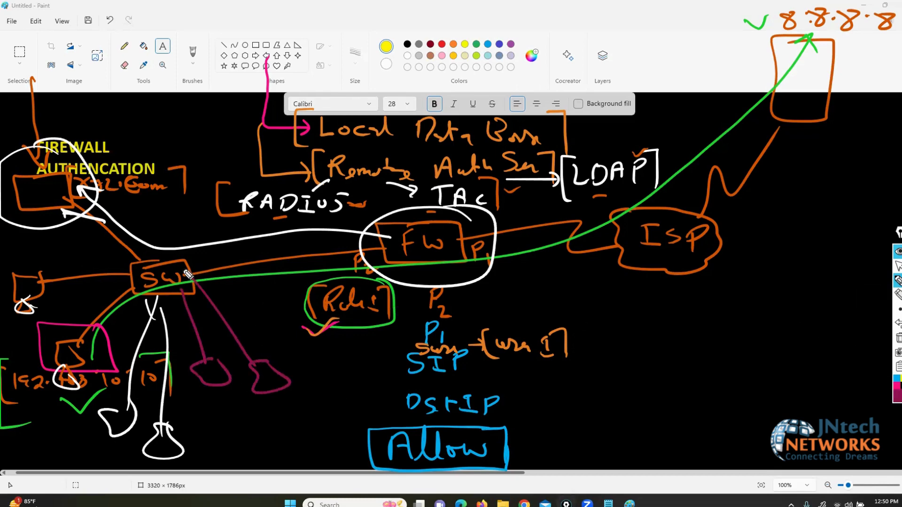
mouse_move(188, 275)
mouse_down()
mouse_move(338, 387)
mouse_move(329, 417)
mouse_up()
drag(272, 387, 267, 394)
mouse_move(218, 387)
mouse_down()
mouse_move(213, 399)
mouse_move(213, 388)
mouse_up()
mouse_move(349, 355)
mouse_down()
mouse_move(267, 347)
mouse_move(191, 432)
mouse_up()
mouse_move(254, 445)
mouse_down()
mouse_move(373, 352)
mouse_move(340, 353)
mouse_up()
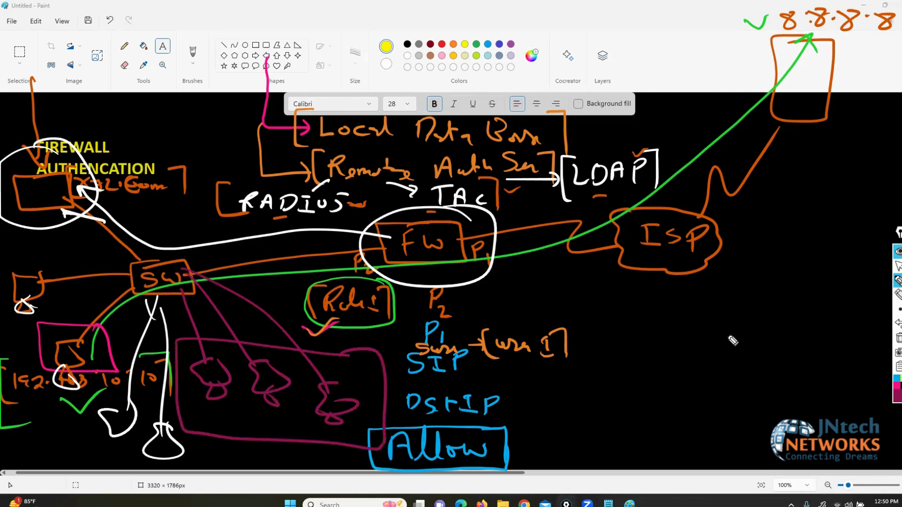
Step: Erase the green Rule 1 note and its tick
click(898, 296)
drag(376, 323, 374, 333)
click(897, 280)
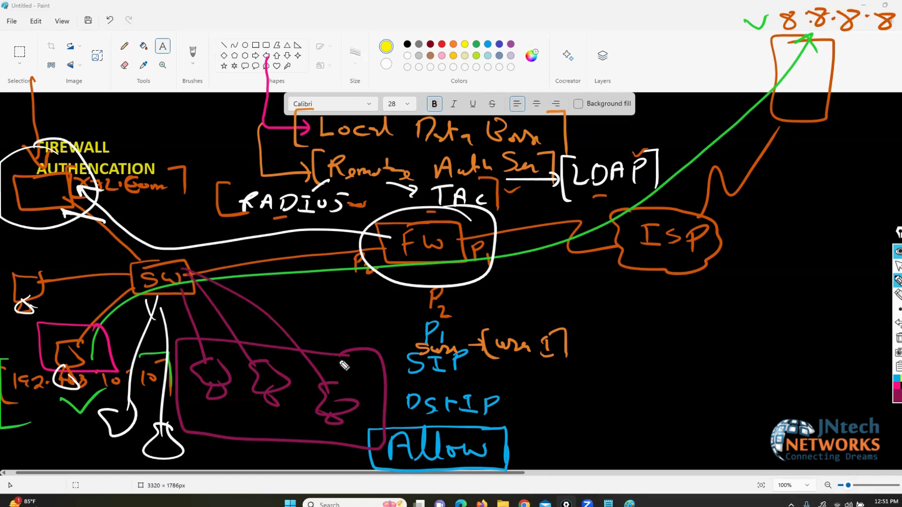
Step: Stroke-erase the long green path and its tick
click(898, 295)
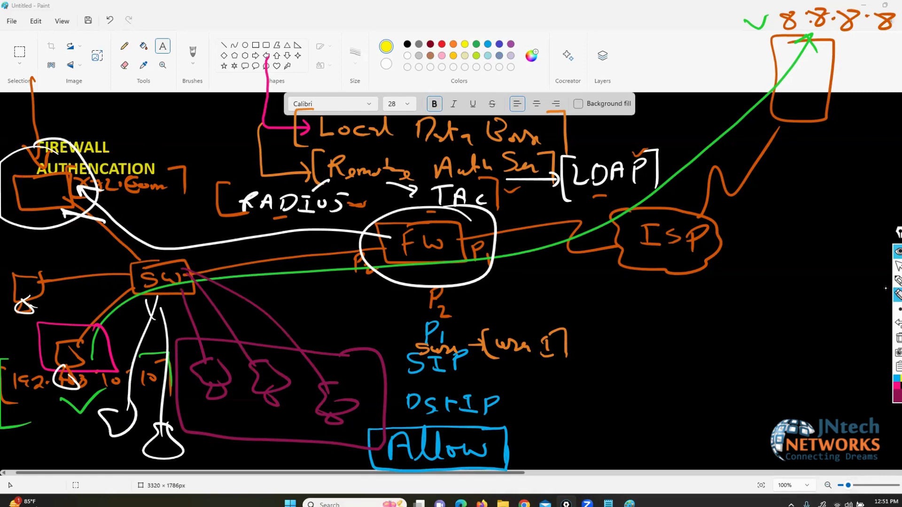
click(736, 114)
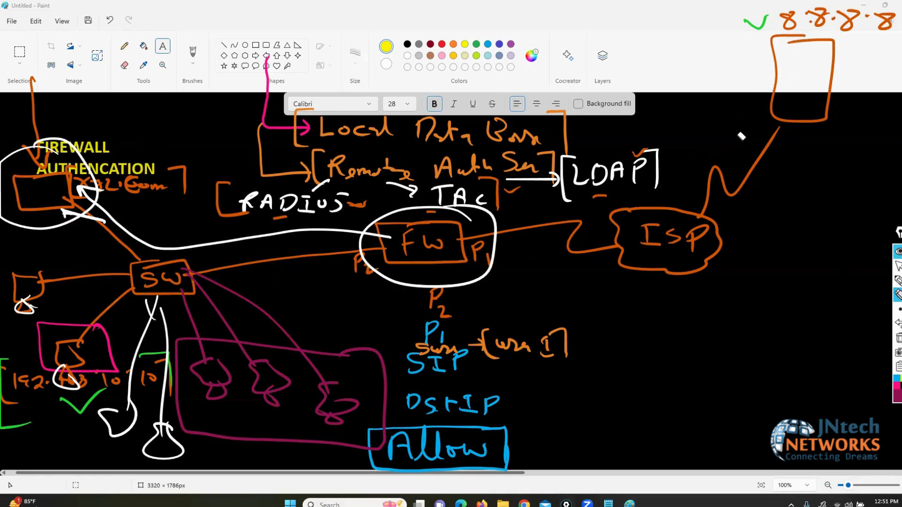
click(897, 281)
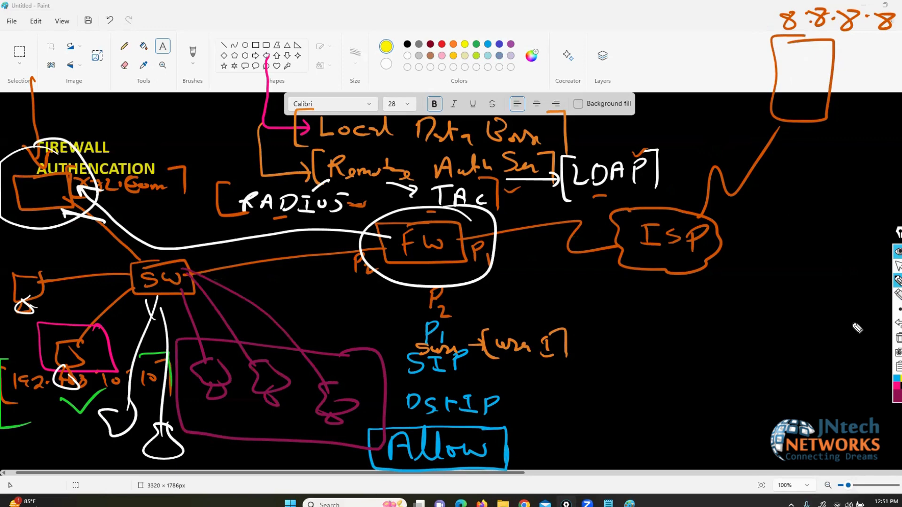
Step: Underline each of the three crimson devices
drag(229, 406, 216, 410)
drag(283, 414, 267, 416)
drag(341, 424, 322, 424)
Step: In green, draw a path from the crimson box toward SW
click(897, 396)
click(861, 295)
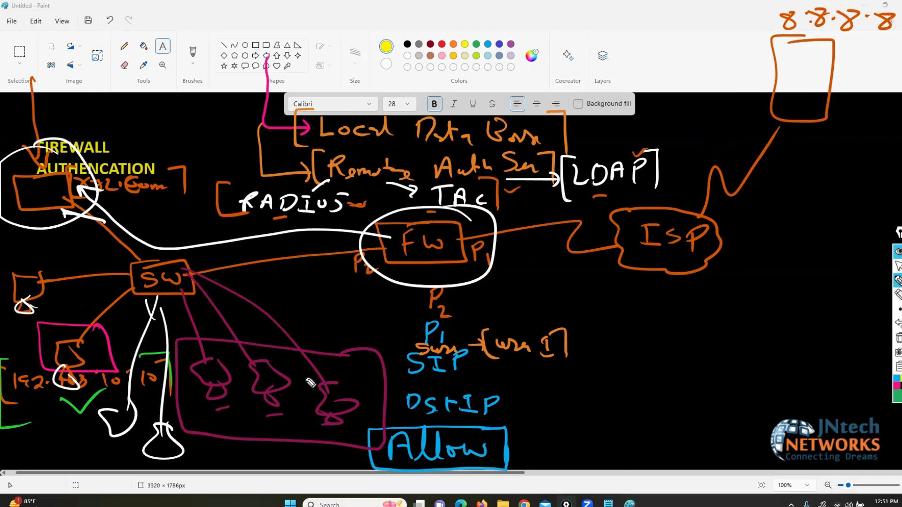
mouse_move(223, 377)
mouse_down()
mouse_move(179, 329)
mouse_move(213, 258)
mouse_move(361, 244)
mouse_move(338, 257)
mouse_move(372, 243)
mouse_up()
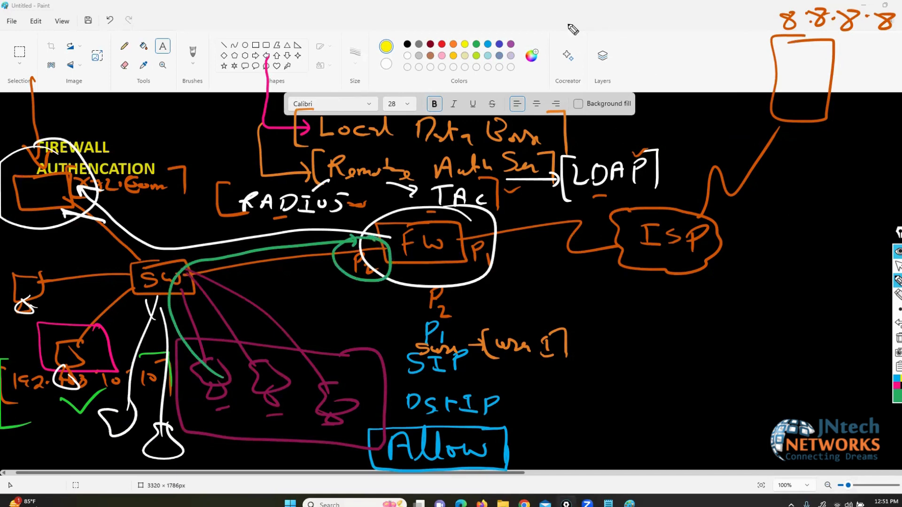
Step: Handwrite a green [Captive Portal] label at the top of the canvas
mouse_move(570, 21)
mouse_down()
mouse_move(571, 37)
mouse_move(582, 19)
mouse_move(589, 36)
mouse_move(652, 41)
mouse_move(690, 27)
mouse_move(699, 44)
mouse_move(712, 31)
mouse_move(742, 47)
mouse_move(739, 22)
mouse_up()
mouse_move(744, 15)
mouse_down()
mouse_move(761, 13)
mouse_move(758, 59)
mouse_up()
drag(563, 6, 534, 52)
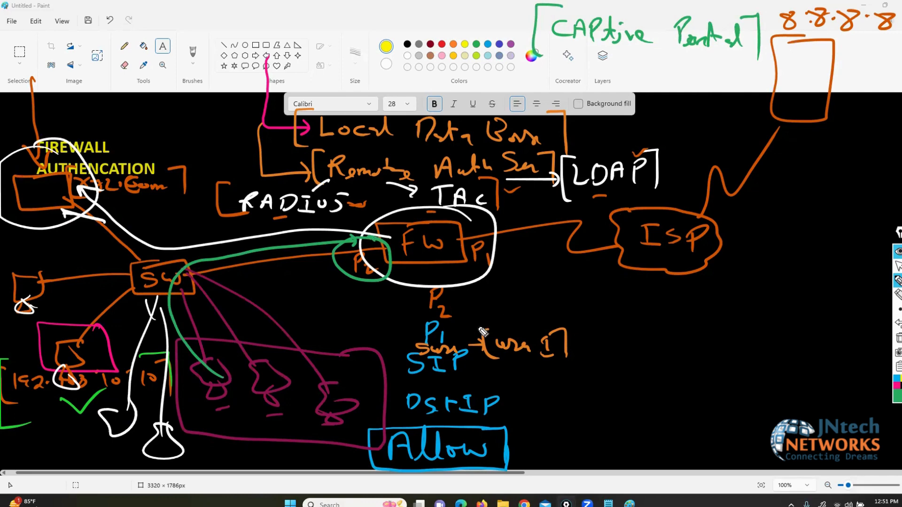
Step: Tick P2, trace a green path from a device to the firewall, and sketch a green box below it
drag(348, 286, 367, 284)
mouse_move(209, 392)
mouse_down()
mouse_move(217, 359)
mouse_move(238, 394)
mouse_move(203, 371)
mouse_move(229, 254)
mouse_move(353, 242)
mouse_up()
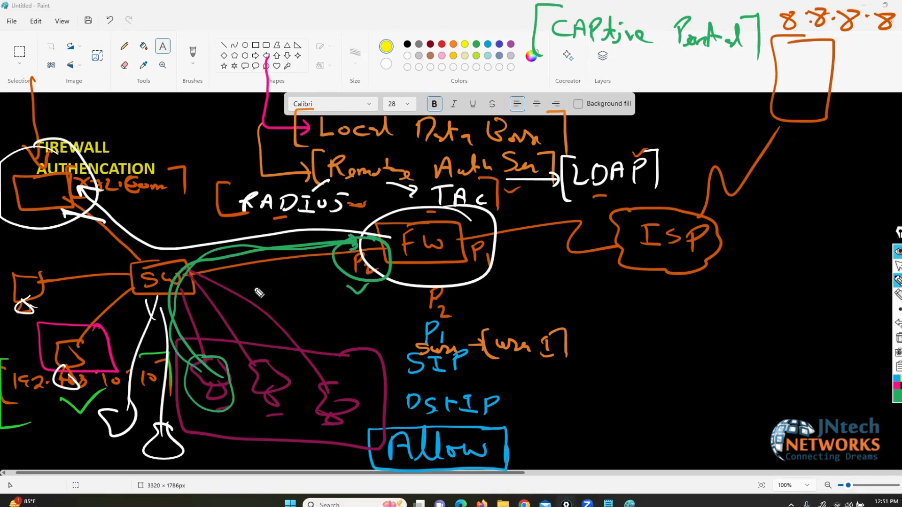
mouse_move(310, 287)
mouse_down()
mouse_move(240, 359)
mouse_move(356, 348)
mouse_move(318, 292)
mouse_up()
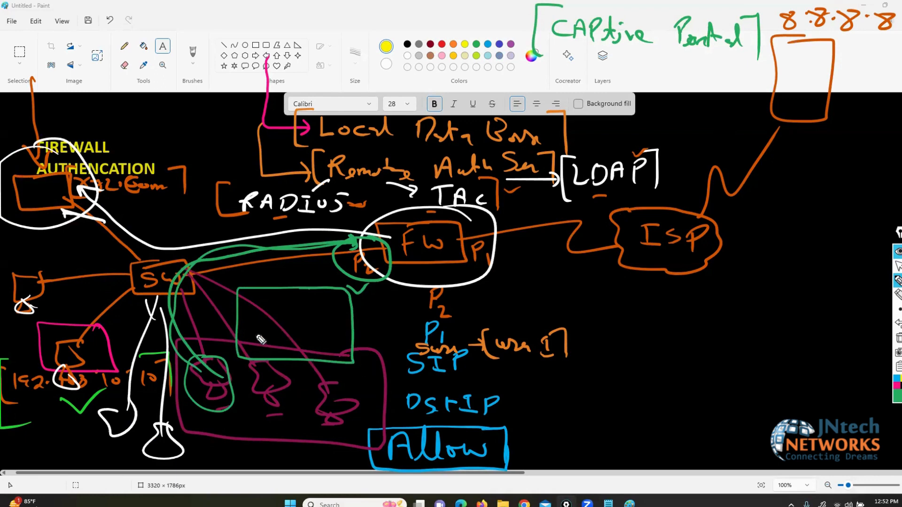
drag(299, 308, 255, 322)
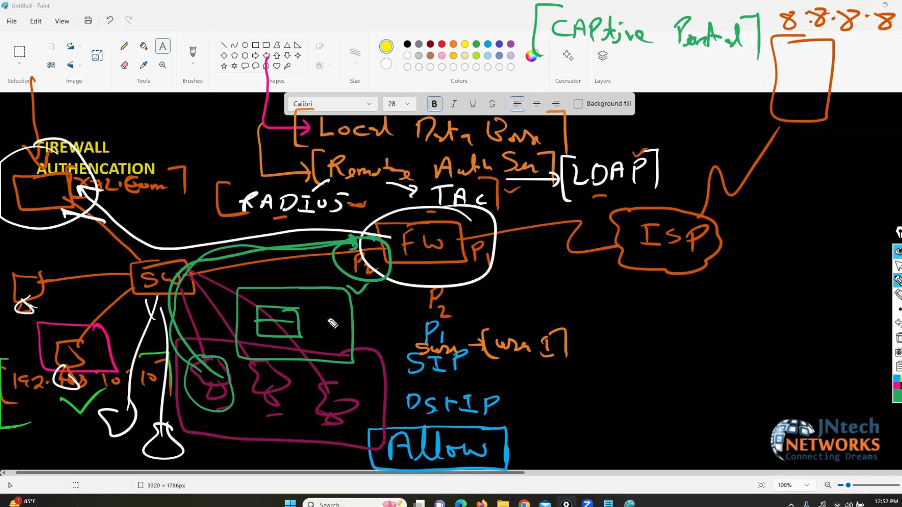
Step: Circle FIREWALL AUTHENCATION in green, tick Local Data Base, and add a green upward arrow
mouse_move(555, 103)
mouse_down()
mouse_move(465, 104)
mouse_move(299, 149)
mouse_move(465, 152)
mouse_move(546, 100)
mouse_up()
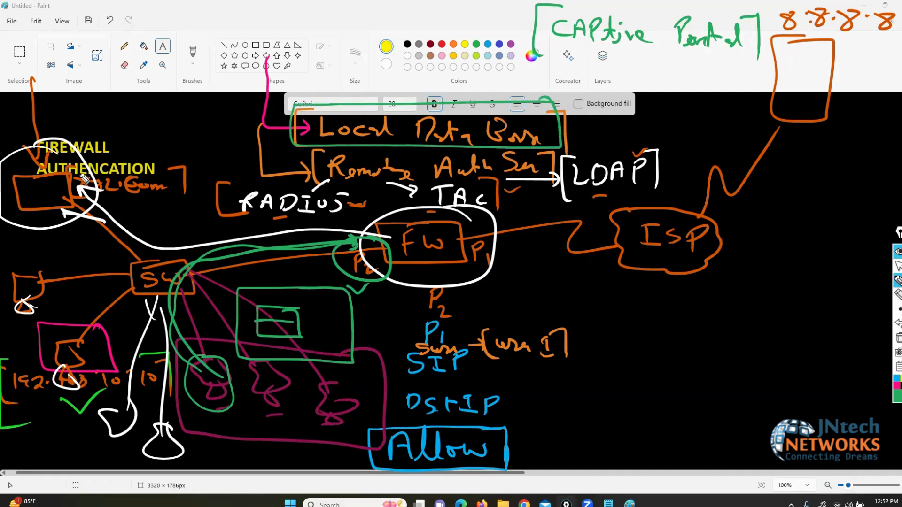
mouse_move(77, 140)
mouse_down()
mouse_move(7, 214)
mouse_move(100, 154)
mouse_up()
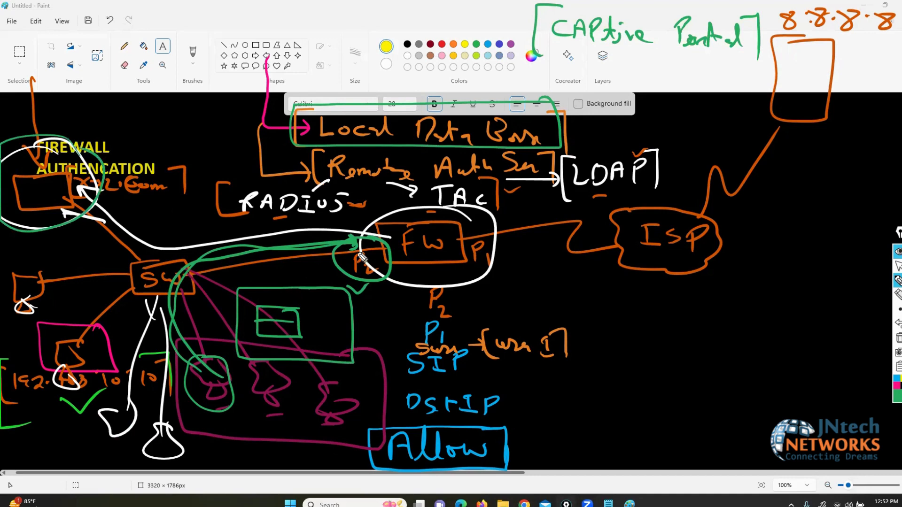
mouse_move(535, 118)
mouse_down()
mouse_move(563, 132)
mouse_move(615, 108)
mouse_up()
drag(211, 462, 210, 416)
drag(205, 423, 219, 422)
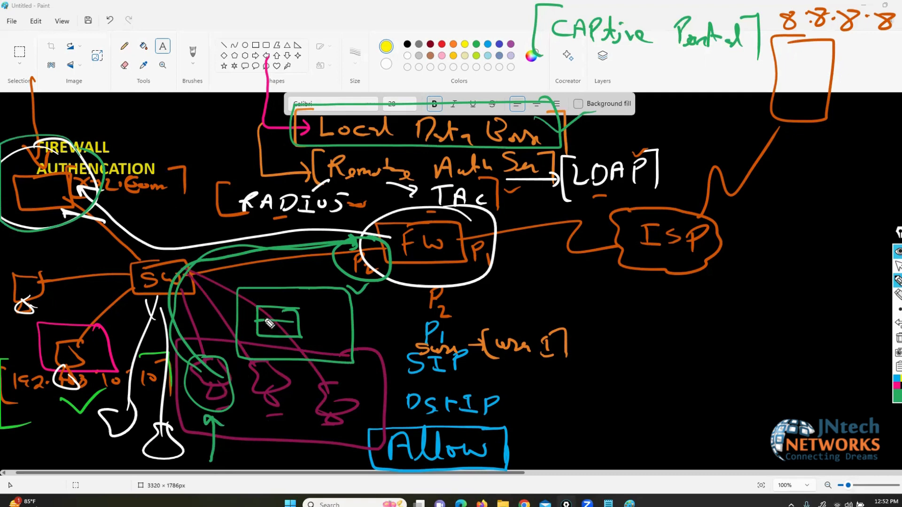
click(896, 396)
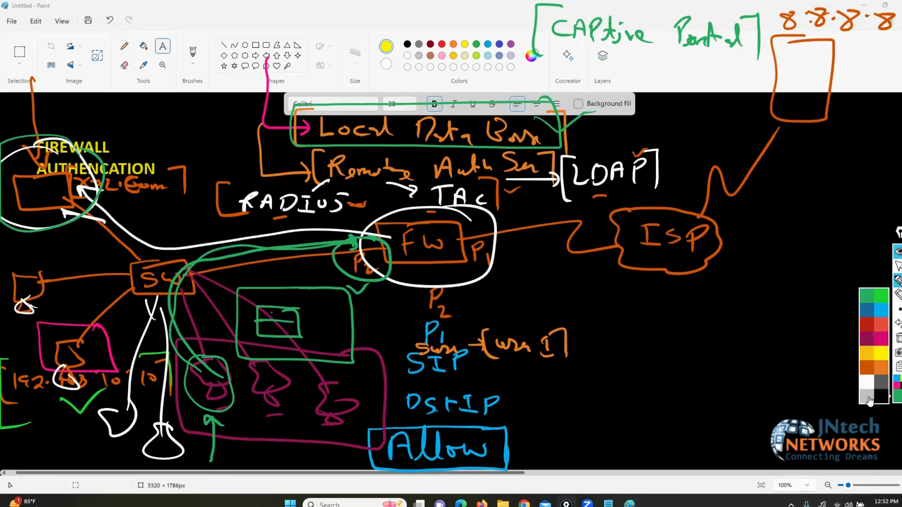
Step: In light grey, label the small green box and draw lines around the firewall and rule list
click(868, 397)
mouse_move(268, 312)
mouse_down()
mouse_move(282, 316)
mouse_move(265, 333)
mouse_move(283, 334)
mouse_up()
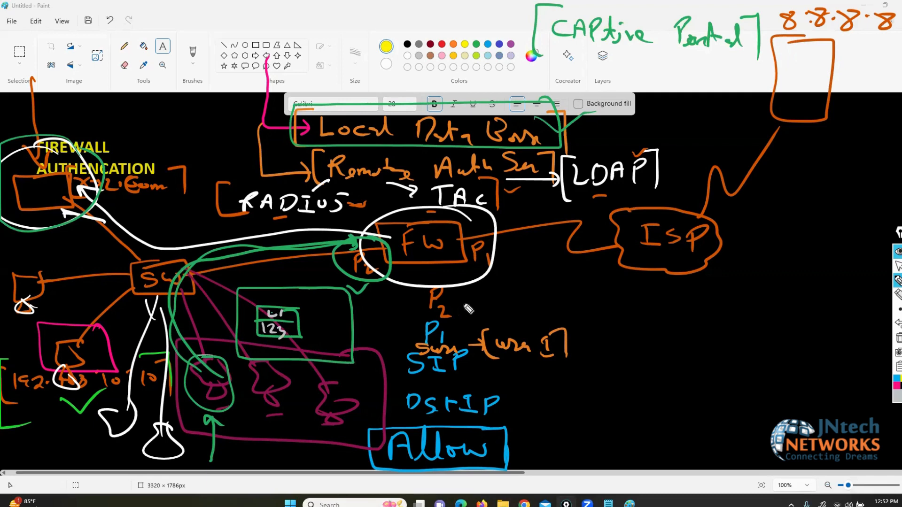
mouse_move(424, 281)
mouse_down()
mouse_move(356, 410)
mouse_move(352, 505)
mouse_up()
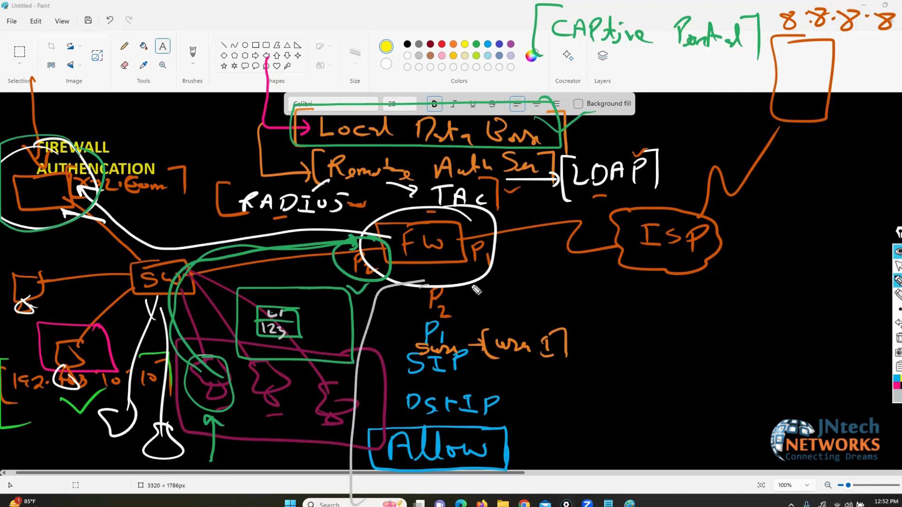
mouse_move(425, 283)
mouse_down()
mouse_move(570, 429)
mouse_move(504, 488)
mouse_up()
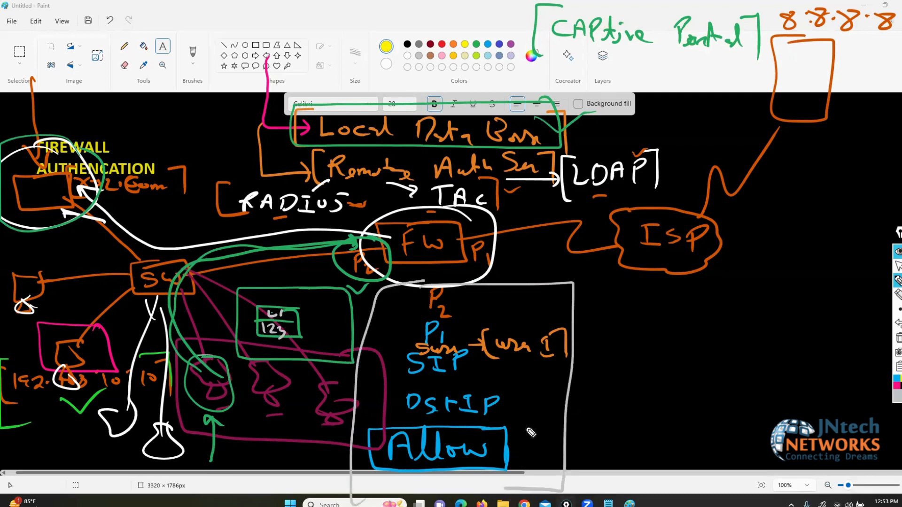
mouse_move(387, 247)
mouse_down()
mouse_move(482, 249)
mouse_move(819, 86)
mouse_move(828, 105)
mouse_up()
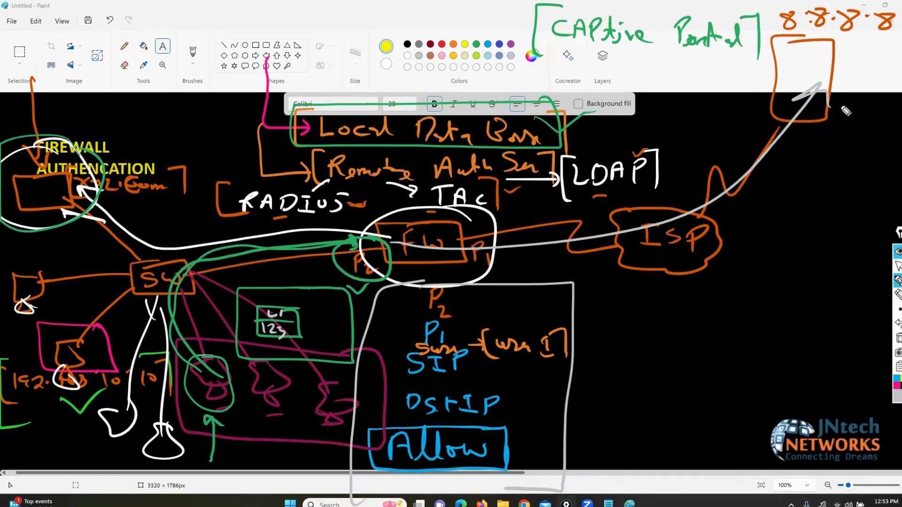
Step: Circle LDAP and the ISP cloud in grey, then clear all annotations from the screen
click(898, 309)
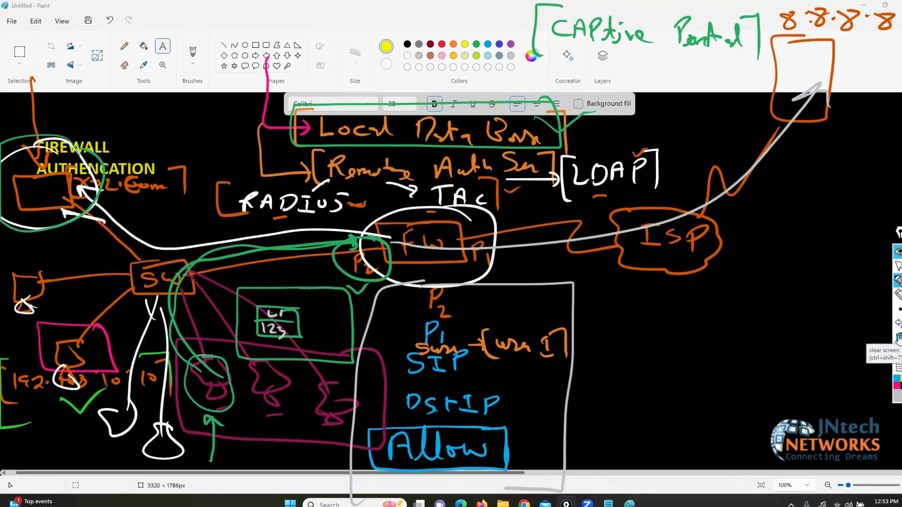
click(898, 266)
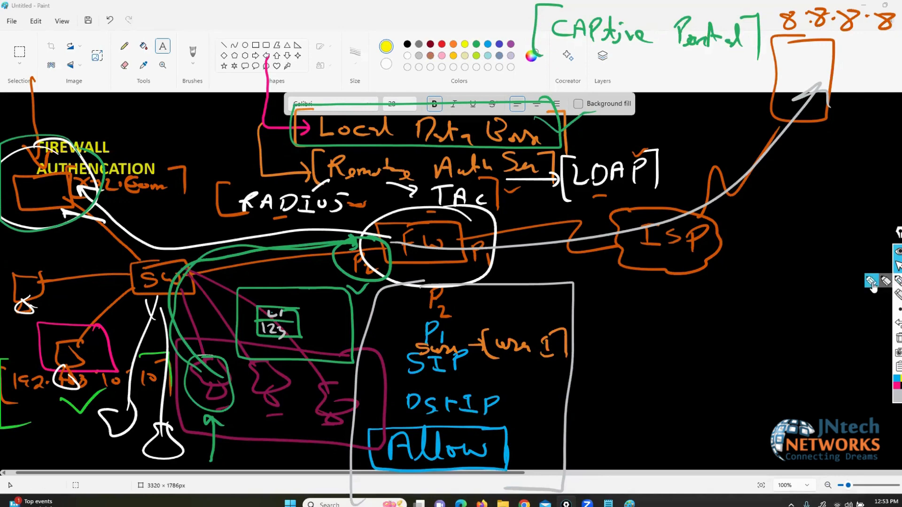
click(898, 280)
mouse_move(646, 137)
mouse_down()
mouse_move(589, 139)
mouse_move(555, 211)
mouse_move(676, 240)
mouse_move(649, 139)
mouse_up()
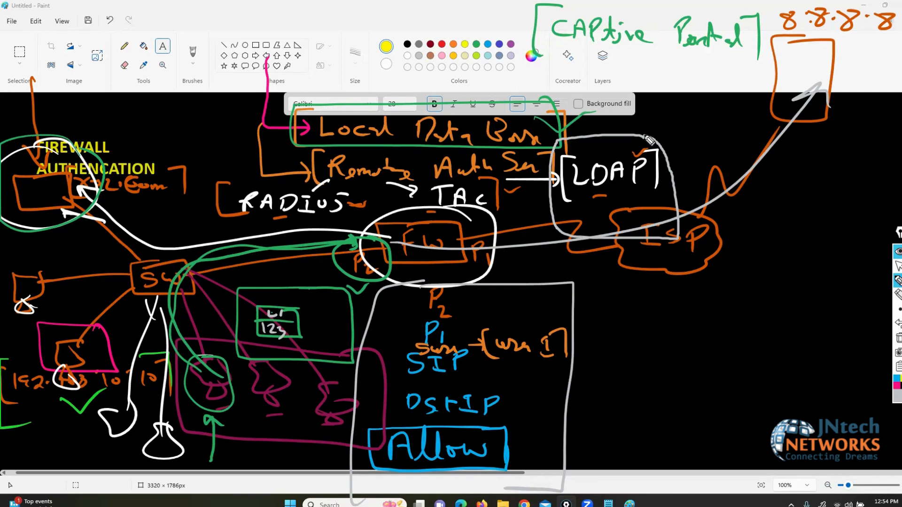
click(898, 339)
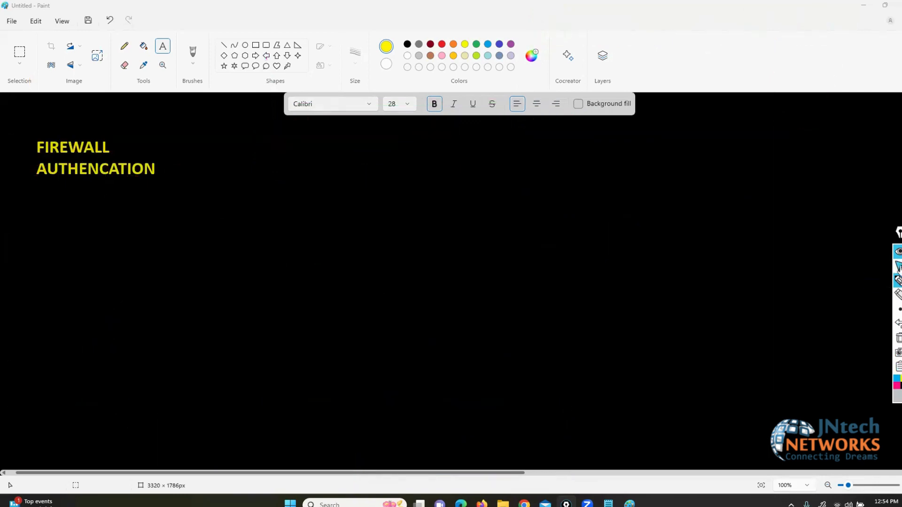
Step: Leave annotation mode and launch VMware Workstation Pro from Windows search with 'vm'
click(899, 268)
click(806, 300)
key(super+d)
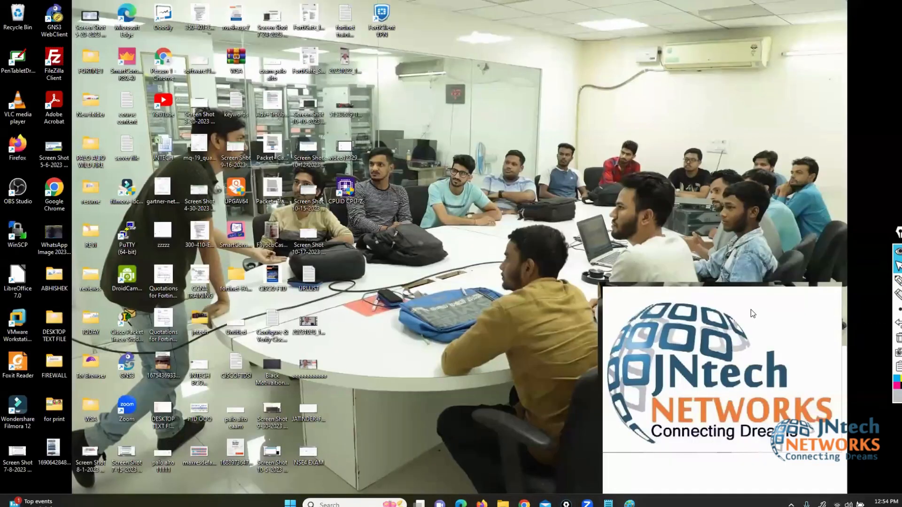
key(super)
text(vm)
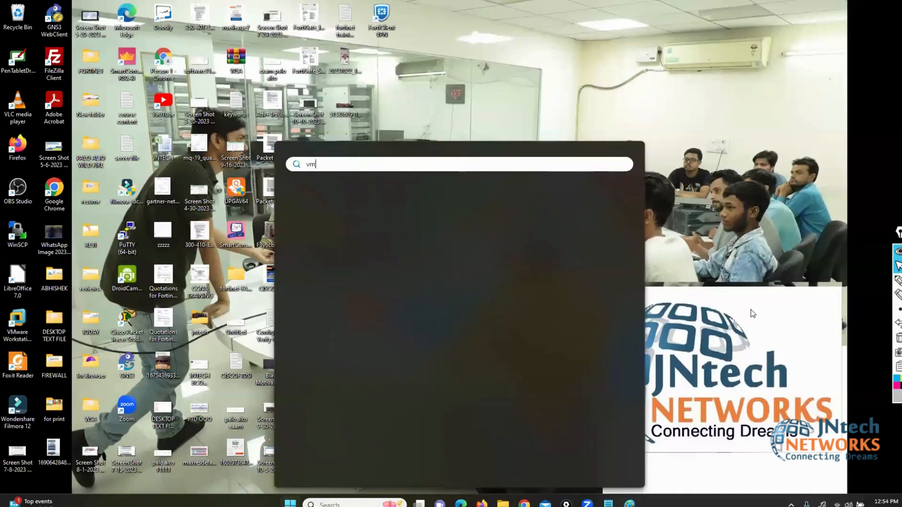
key(Return)
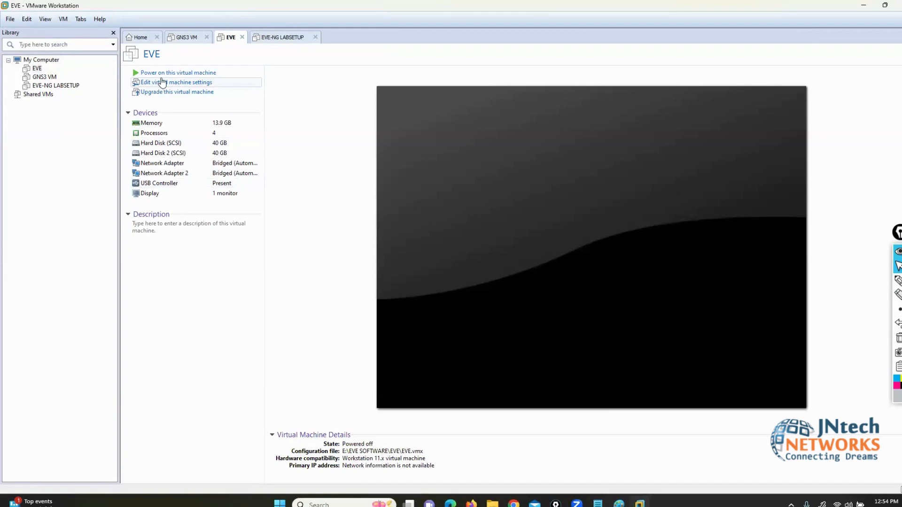
Step: Power on the EVE virtual machine and let it boot to the eve-ng login prompt
click(160, 73)
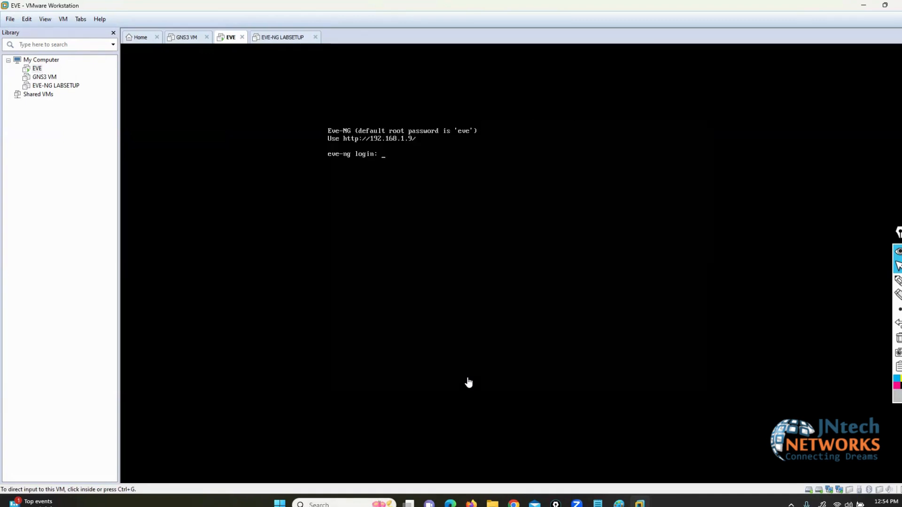
Step: Browse to 192.168.1.9 and sign in to EVE-NG as admin with the account password
click(513, 505)
text(1)
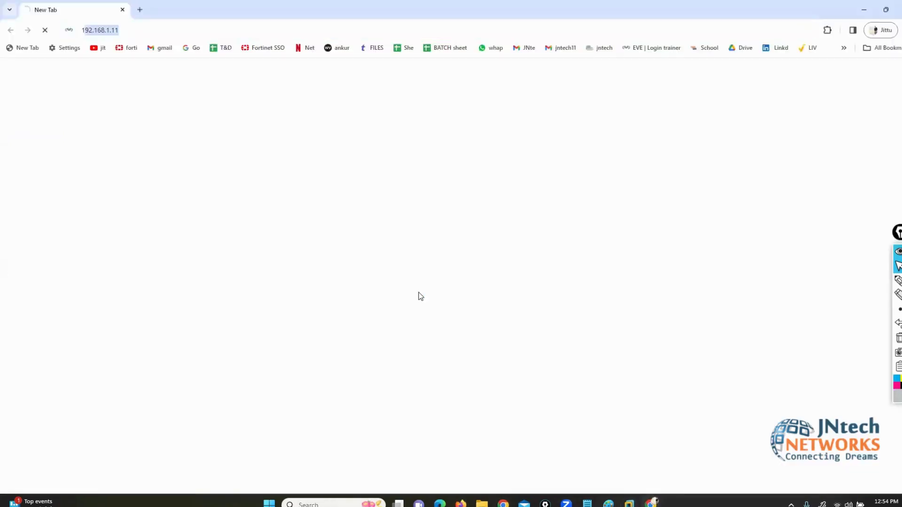
text(92.168.1.)
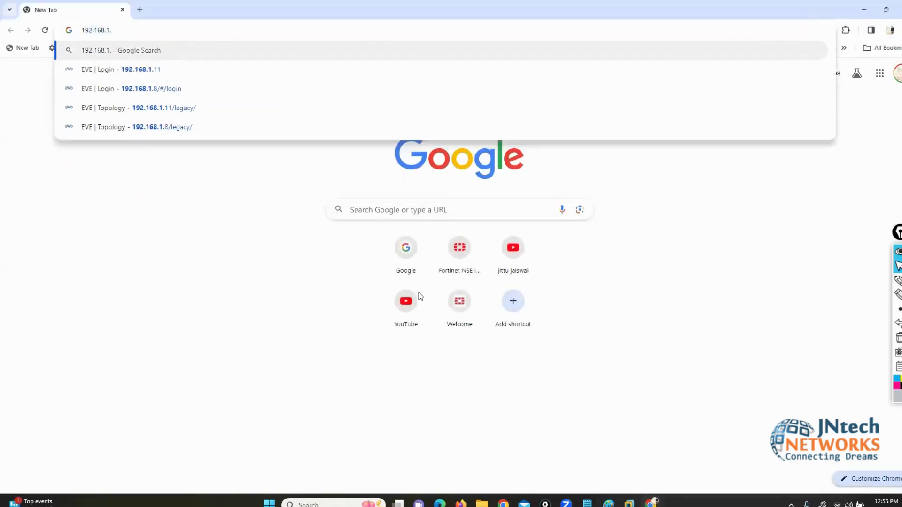
text(9)
key(Return)
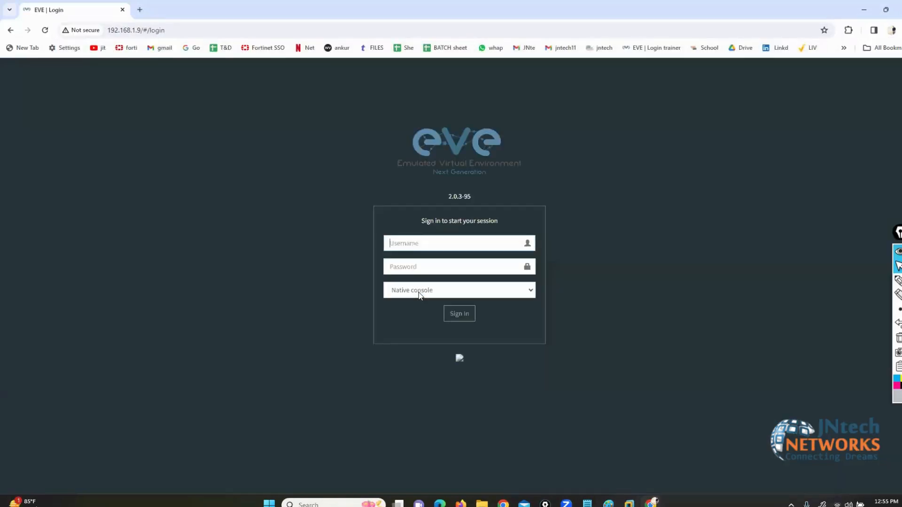
text(admin)
key(Tab)
text(eve)
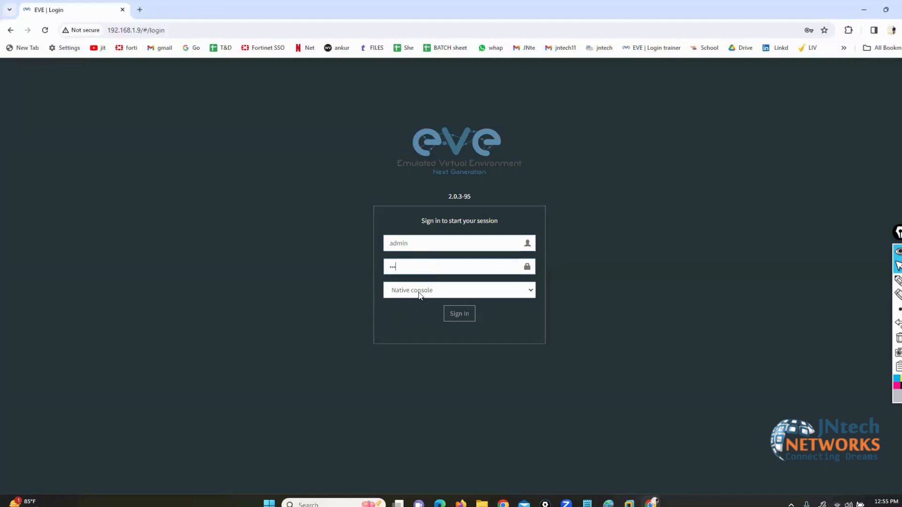
key(Return)
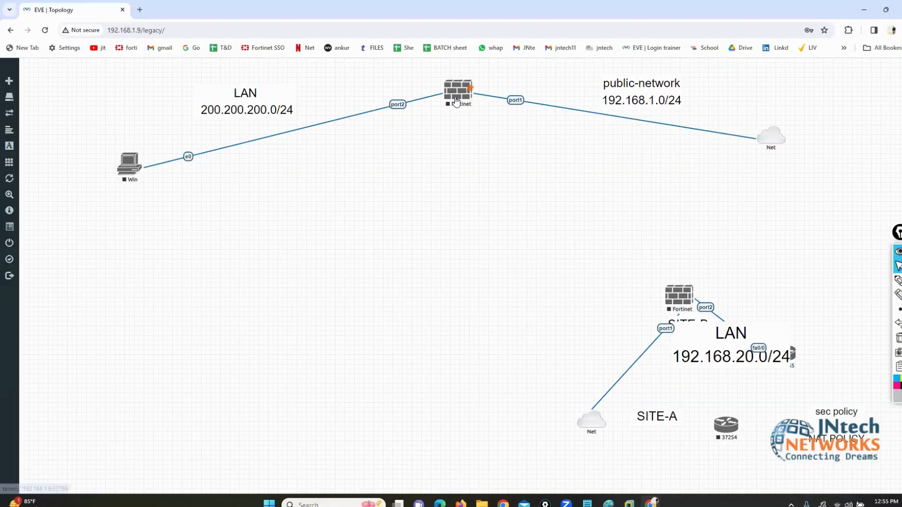
Step: Start the Win node in the lab topology
right_click(456, 100)
right_click(130, 166)
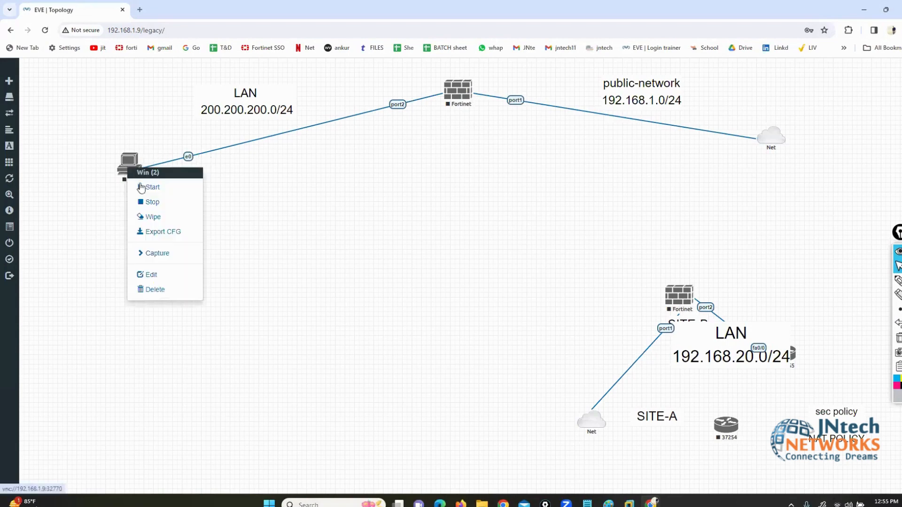
click(143, 187)
Step: Open the Fortinet node's telnet console, then move and enlarge its window
click(471, 98)
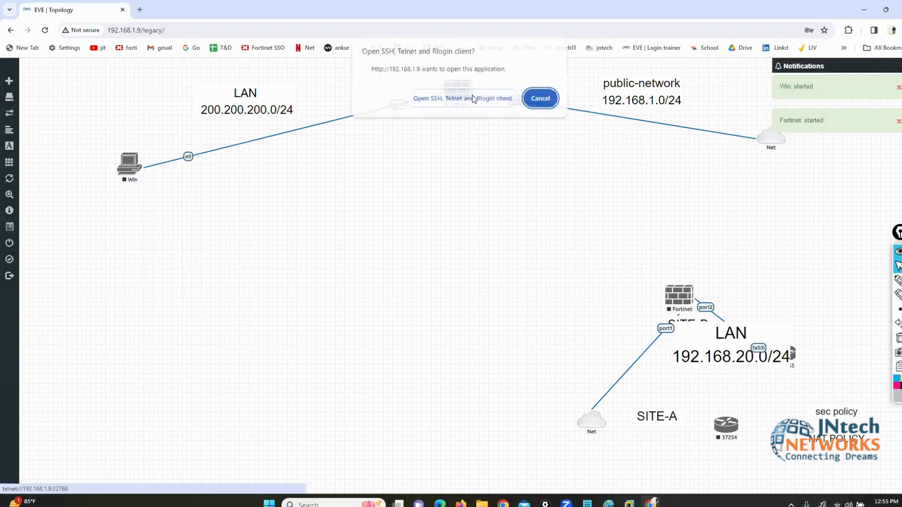
click(473, 99)
click(533, 106)
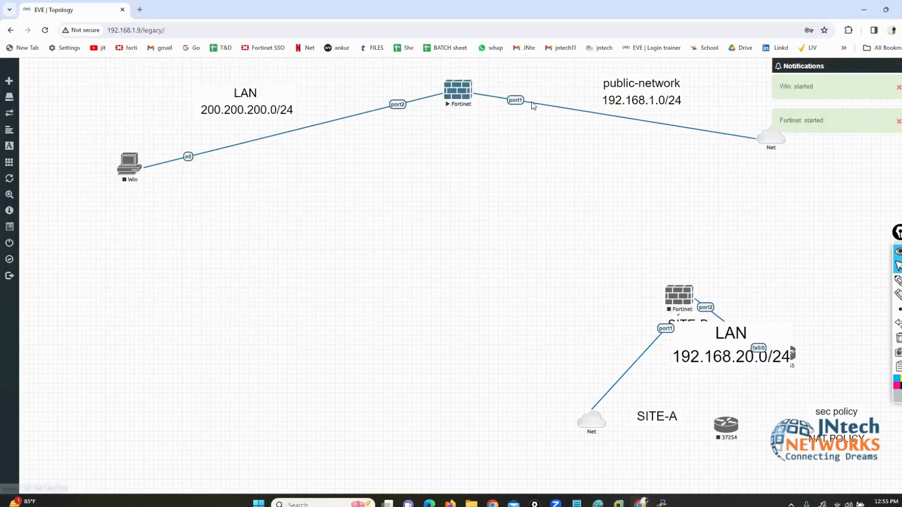
click(659, 503)
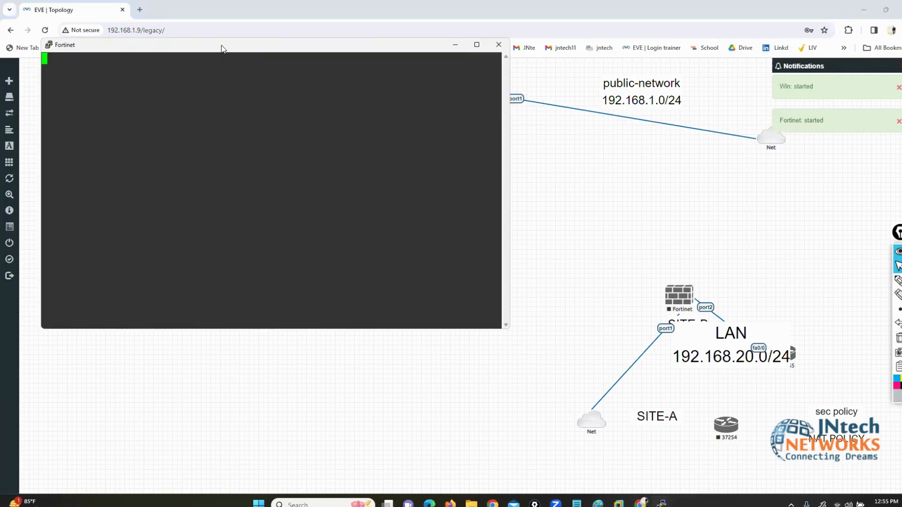
drag(230, 47, 378, 166)
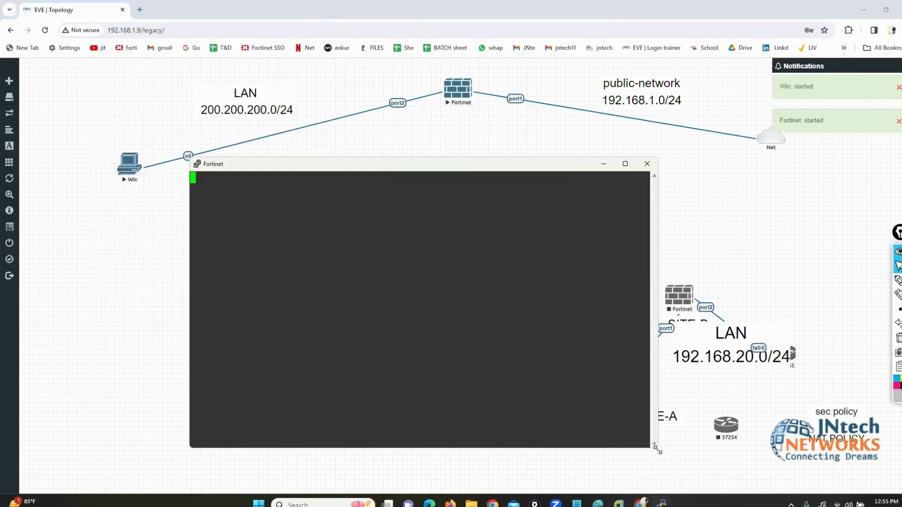
drag(657, 450, 721, 483)
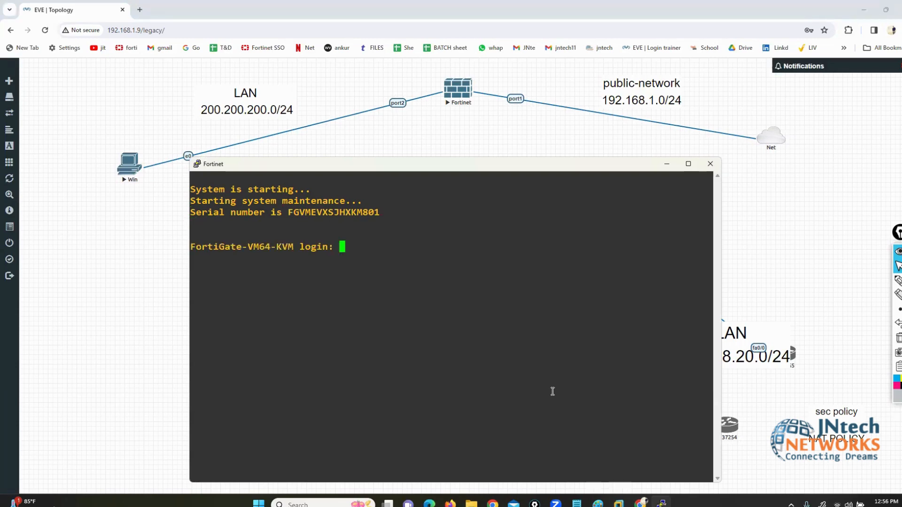
Step: Log in to the FortiGate console as admin
text(admin)
key(Return)
key(Return)
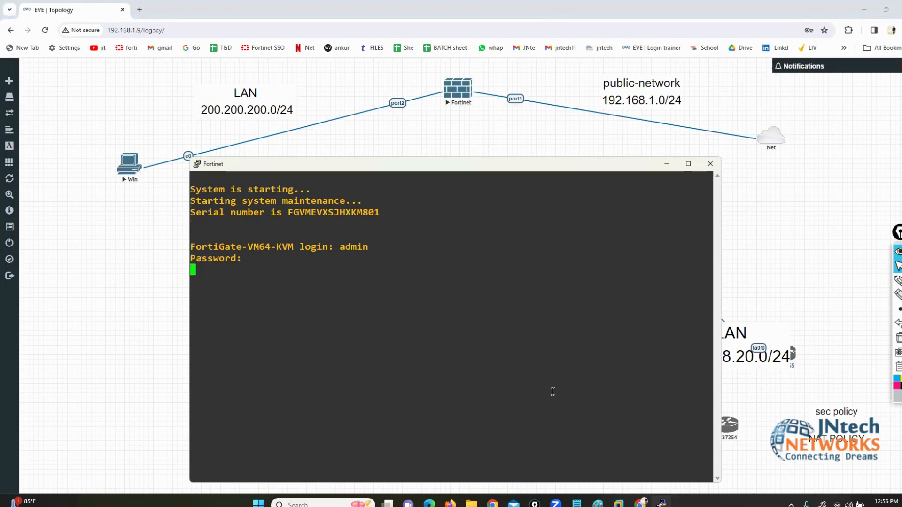
text(1)
key(BackSpace)
text(admin)
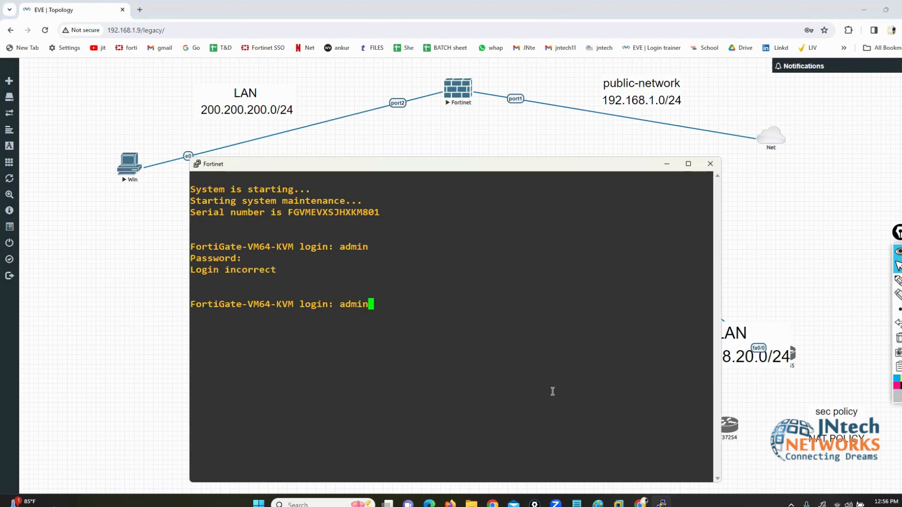
key(Return)
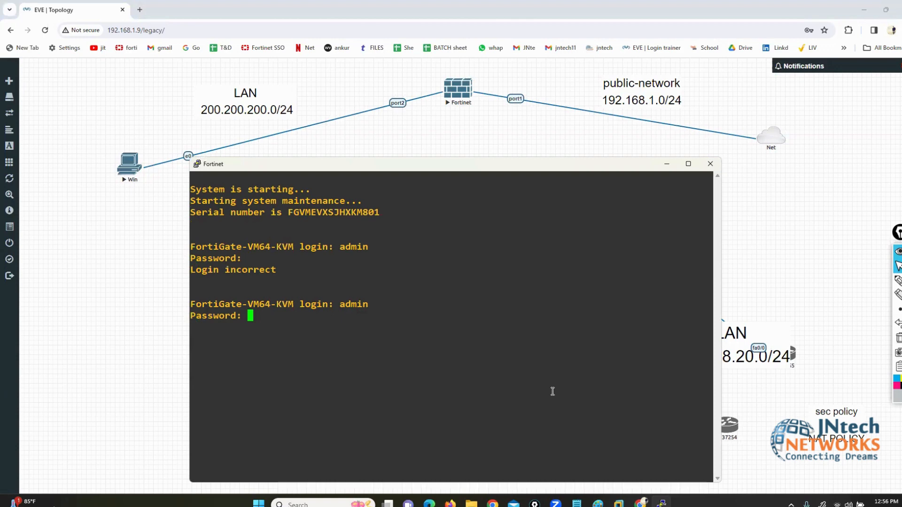
key(Return)
Step: Run 'execute factoryreset' and confirm with y to wipe the firewall
text(execute factoryreset)
key(Return)
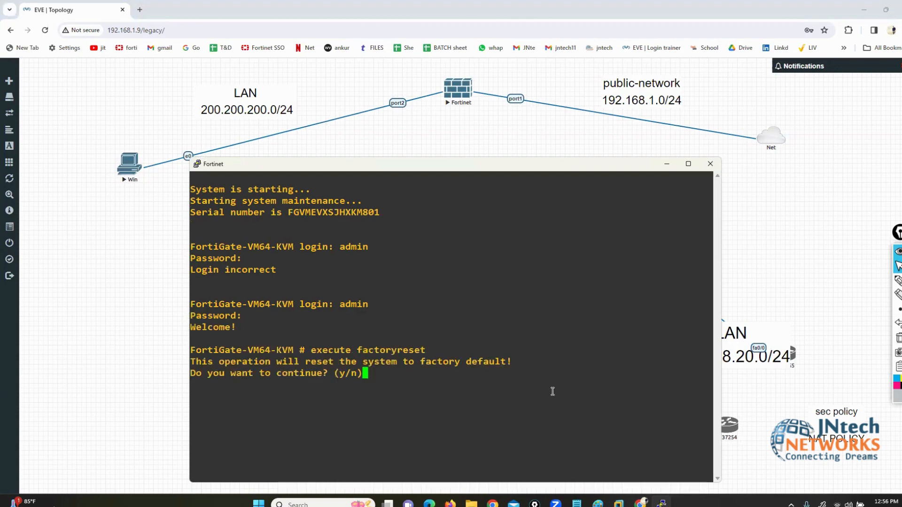
text(y)
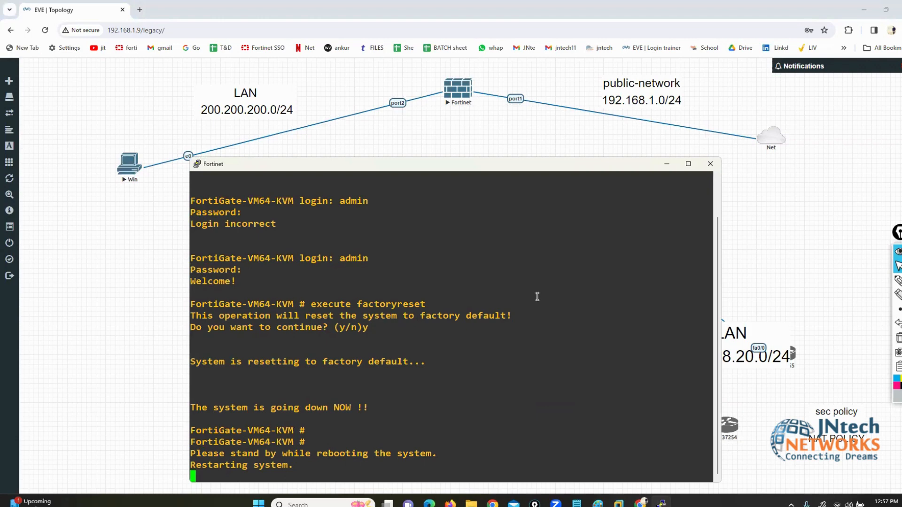
drag(538, 171, 555, 170)
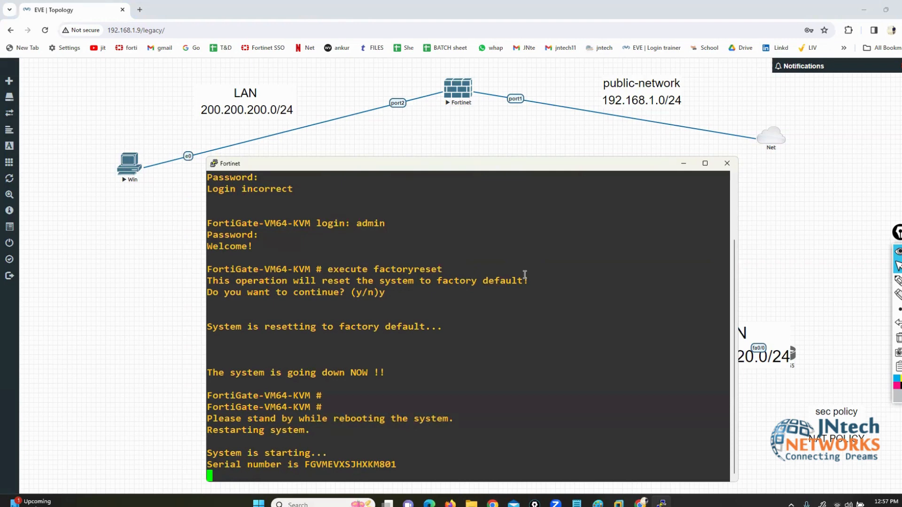
Step: Log in to the console as admin and set a new admin password
text(admin)
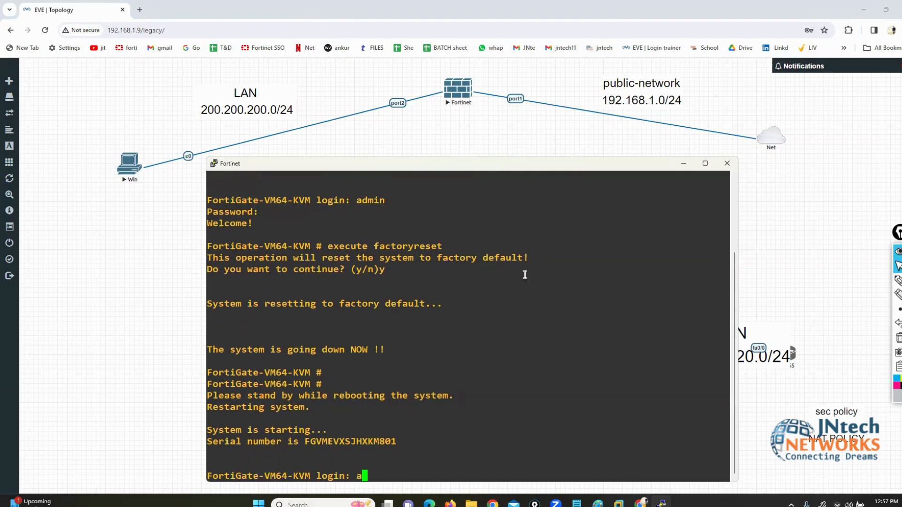
key(Return)
key(Return)
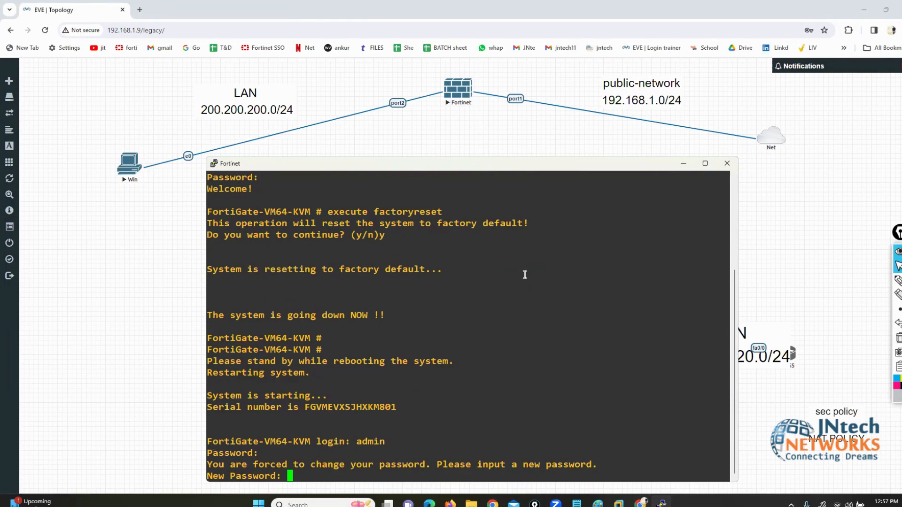
key(Return)
Step: Enter port1's interface configuration and switch it to static addressing mode
key(Return)
text(config sys)
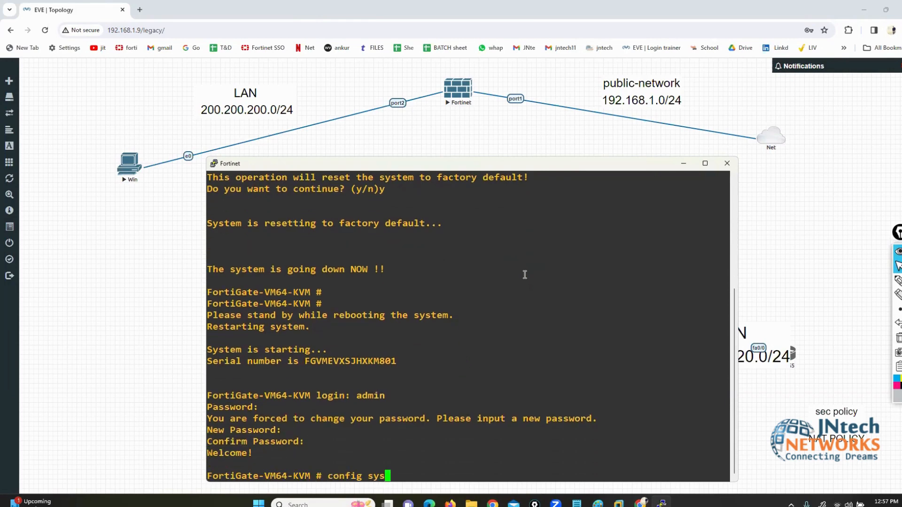
text(tem interface)
key(Return)
text(edit port1)
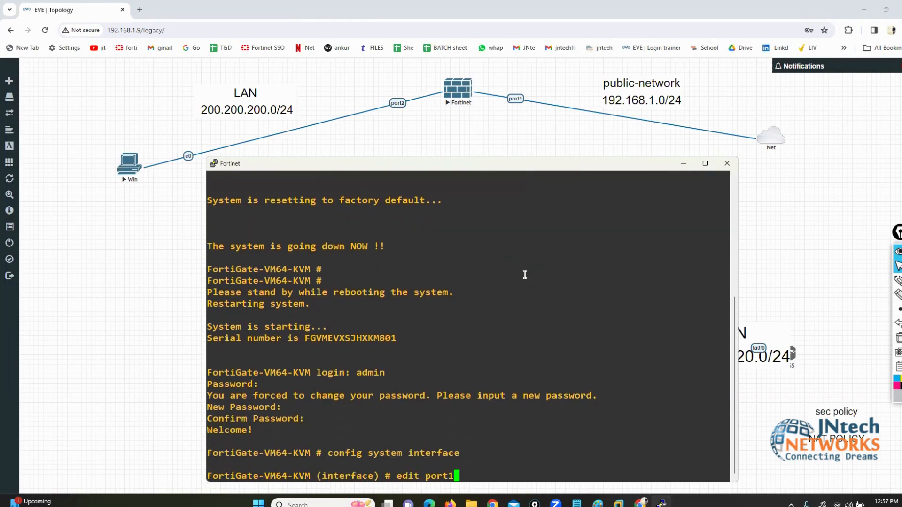
key(Return)
text(set mdoe)
key(BackSpace)
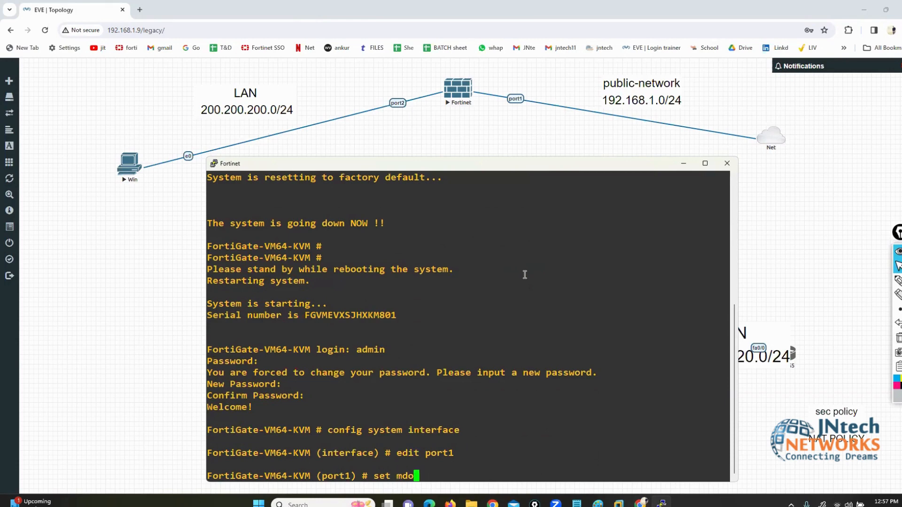
key(BackSpace)
key(BackSpace)
text(ode static)
key(Return)
Step: Give port1 IP 192.168.1.190/24 with HTTP, HTTPS, ping and SSH access, and save
text(set i)
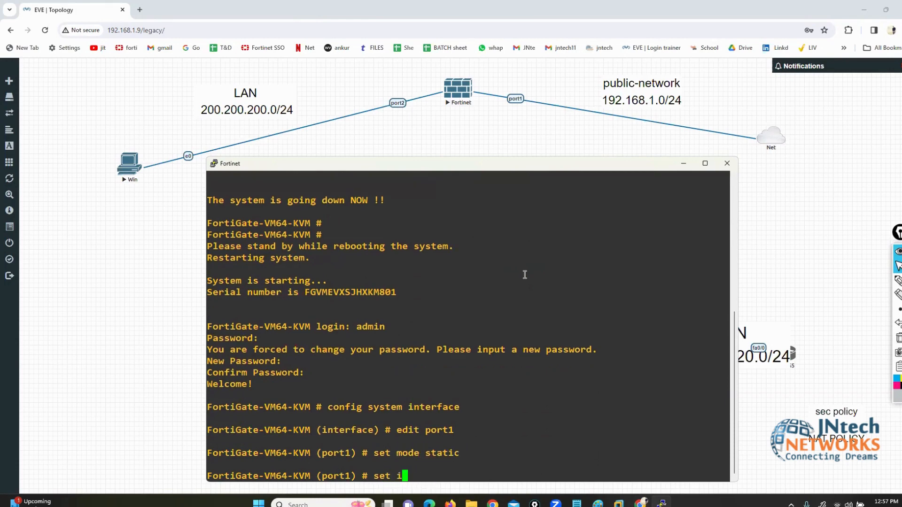
text(p 192.168.1.190/24)
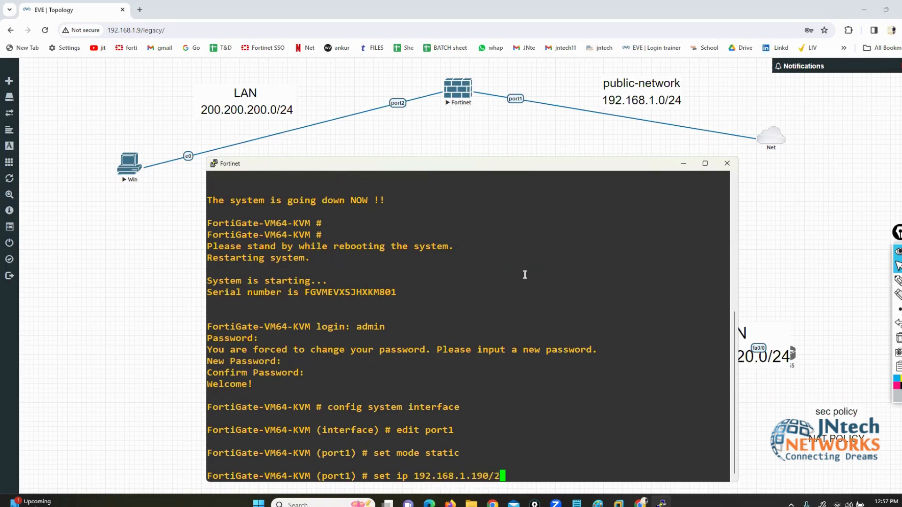
key(Return)
text(set allowaccess )
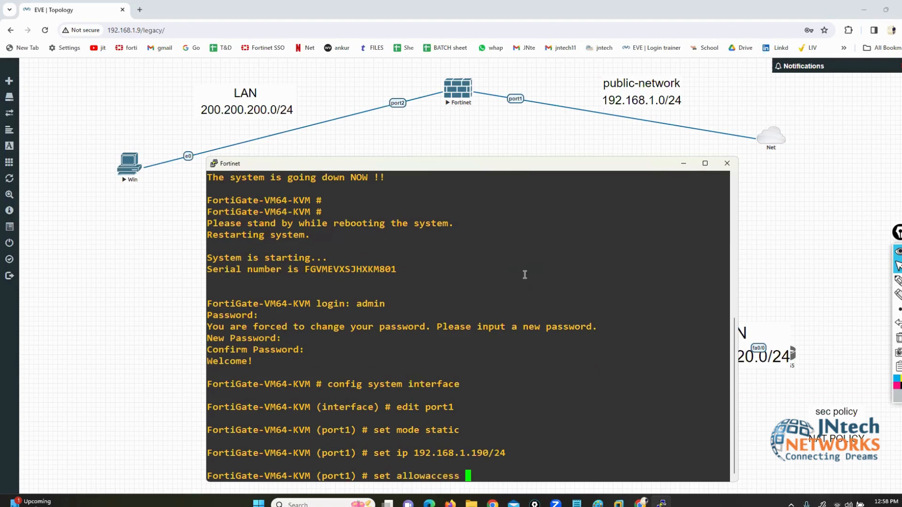
text(http https ping ssh)
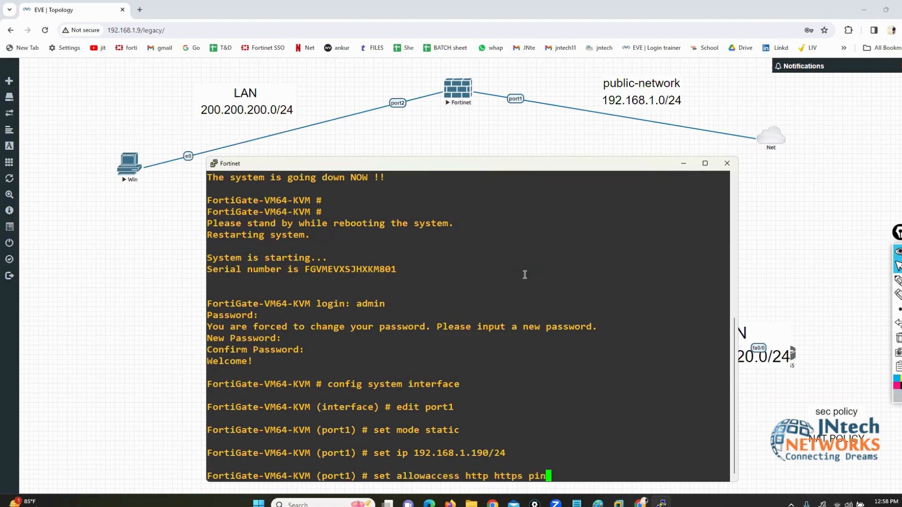
key(Return)
text(end)
key(Return)
key(Return)
key(Return)
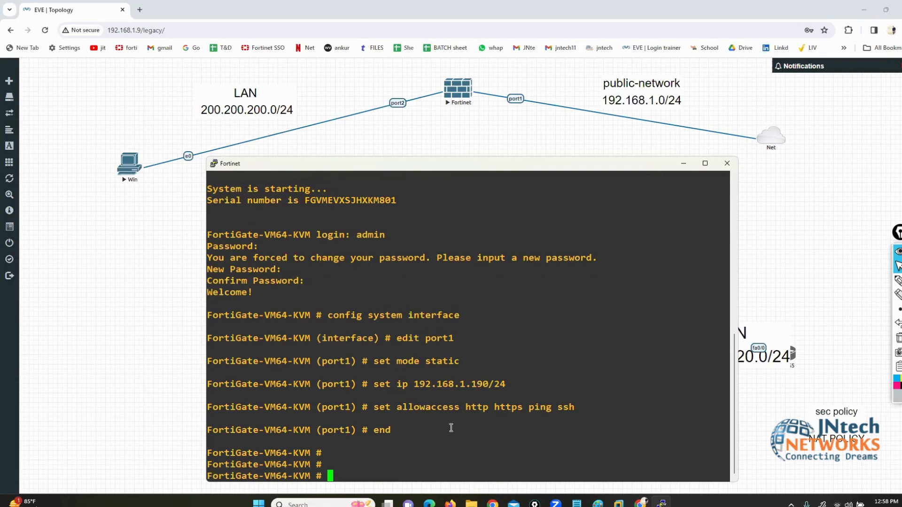
click(450, 504)
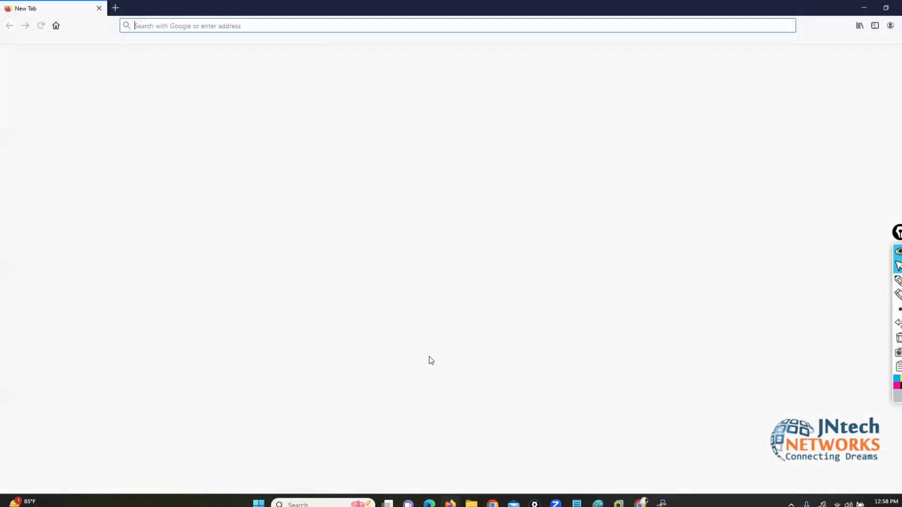
Step: Browse to 192.168.1.190 and sign in as admin with the admin password
text(192.168.1.190/)
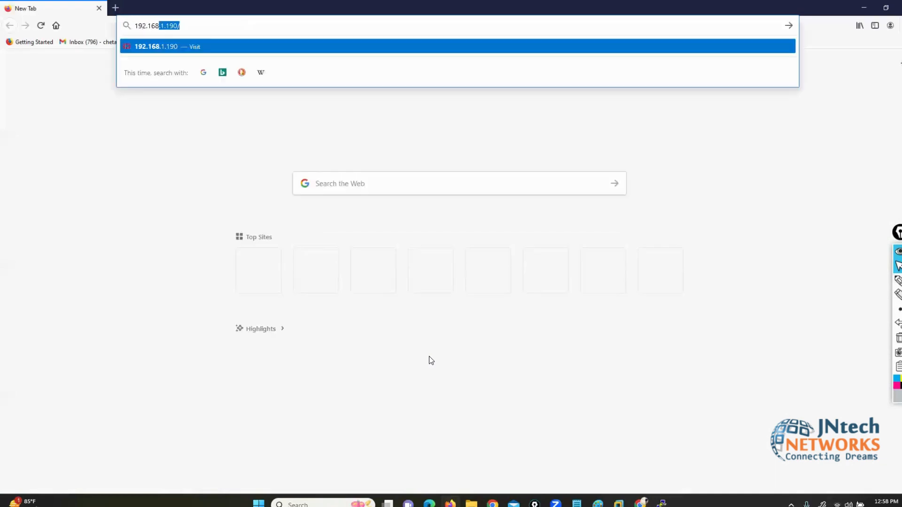
key(Return)
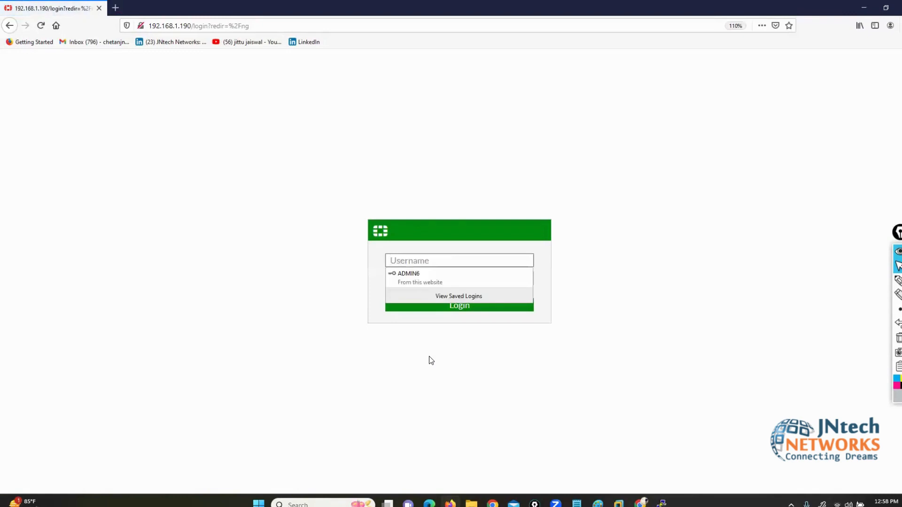
text(admin)
key(Tab)
text(123)
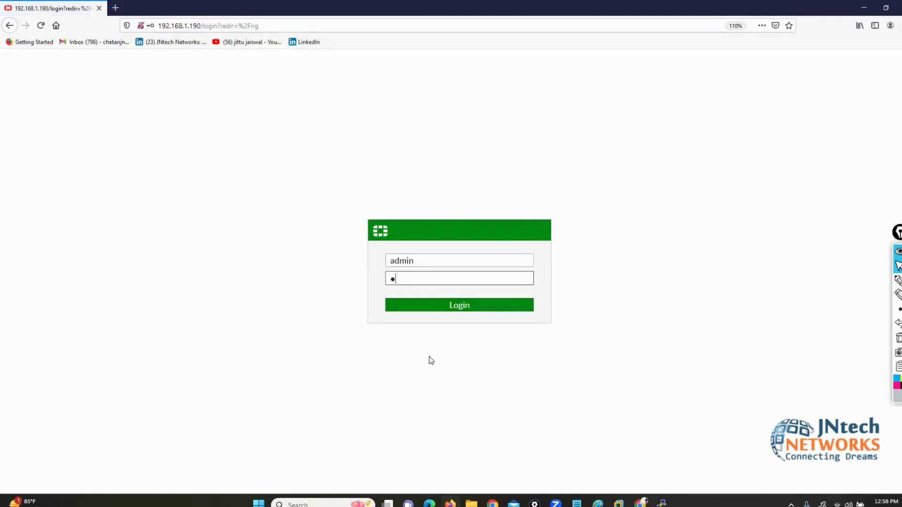
key(Return)
Step: Decline saving the login, dismiss the update notice, postpone setup, and close the FortiOS 6.4.4 notice
click(252, 117)
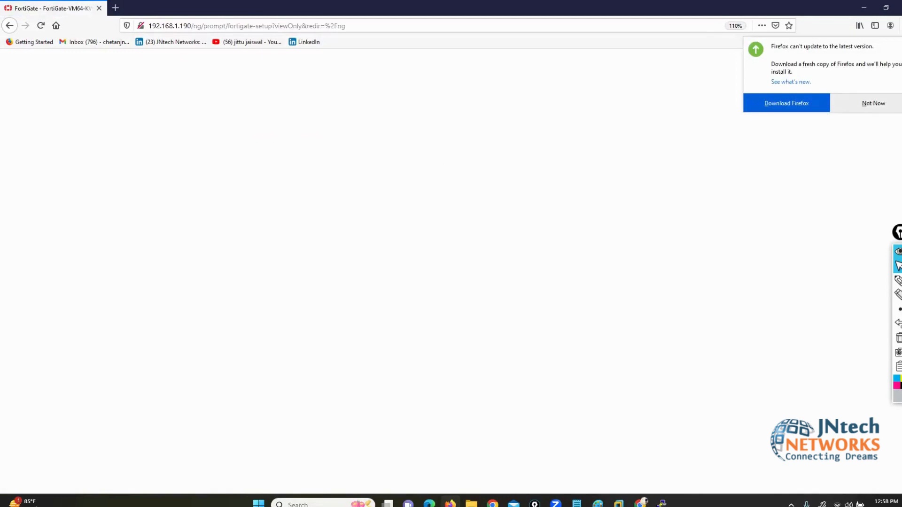
click(870, 103)
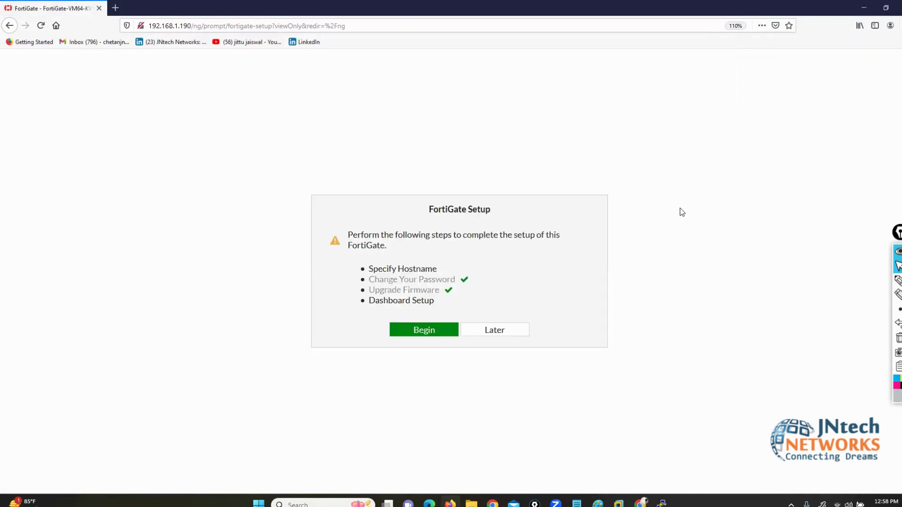
click(499, 338)
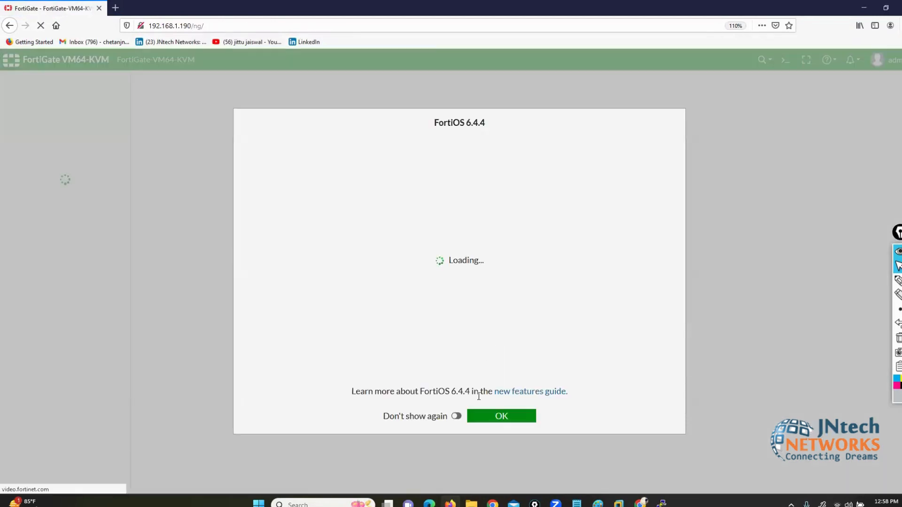
click(487, 417)
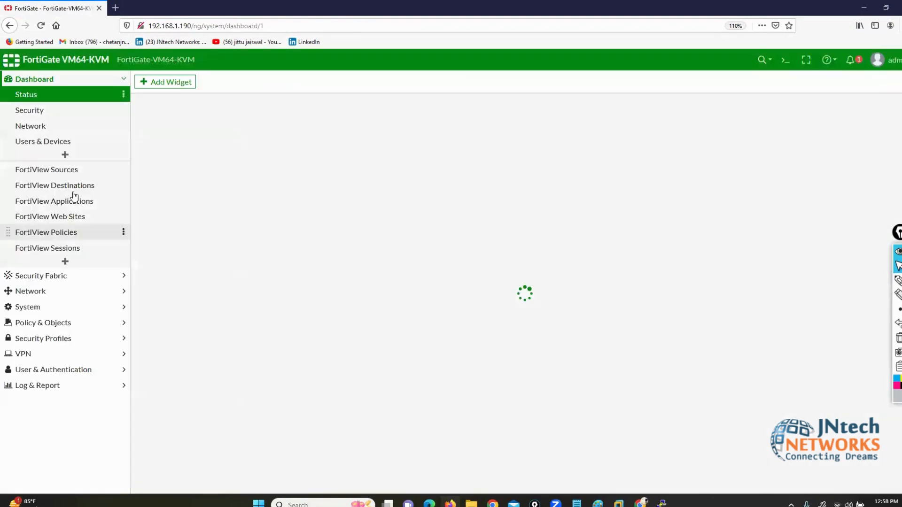
Step: Give port1 the alias WAN in Network > Interfaces
click(30, 292)
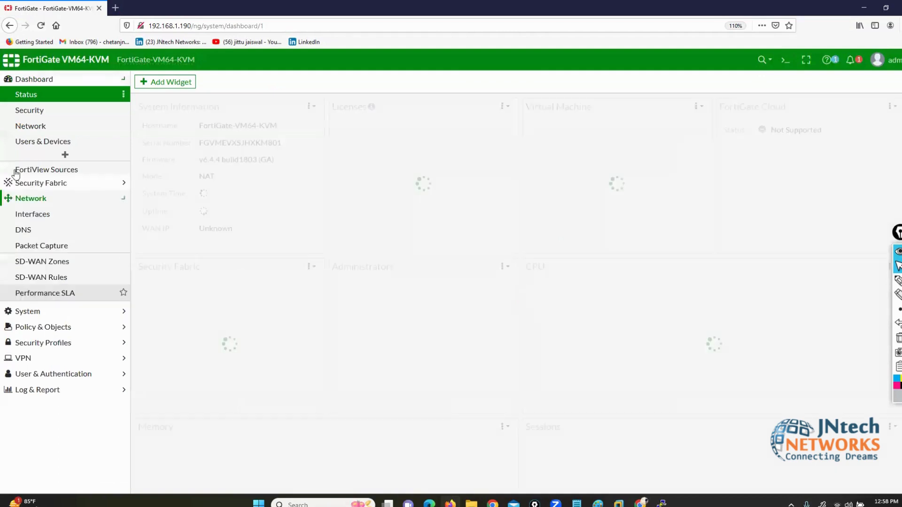
click(28, 126)
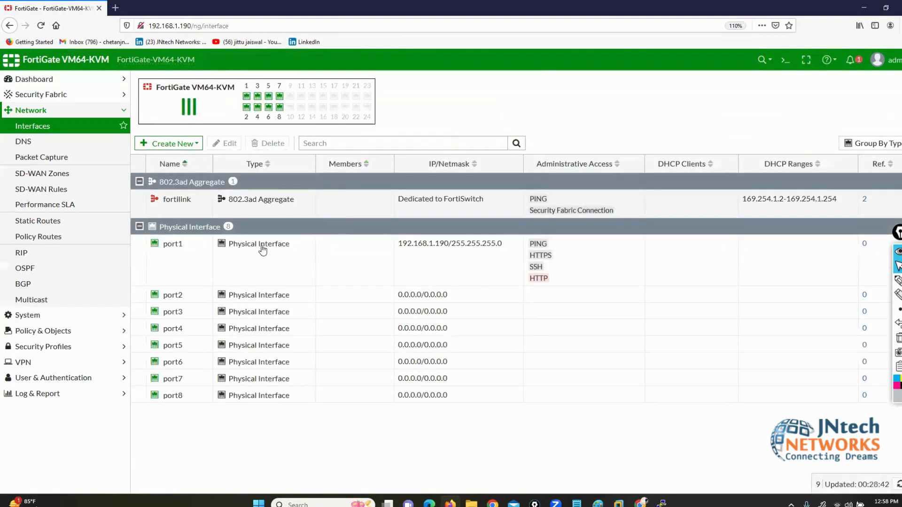
double_click(169, 260)
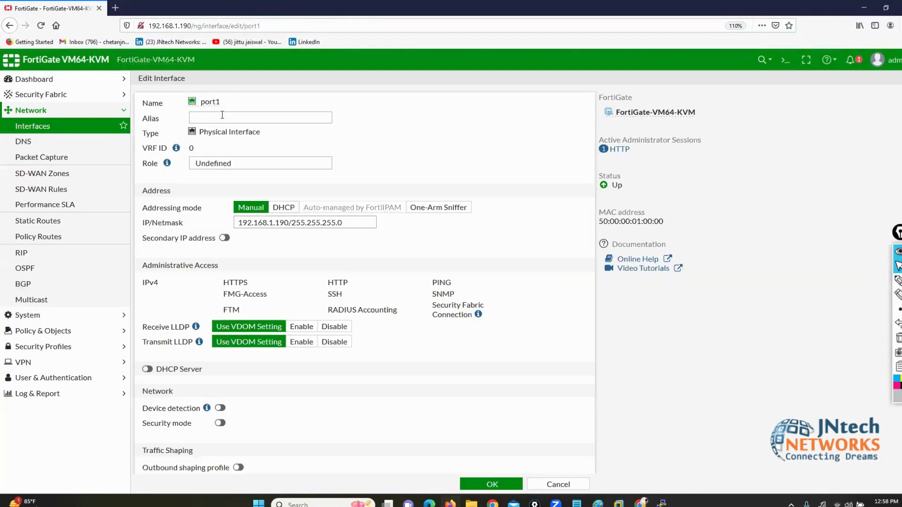
click(222, 116)
text(wan)
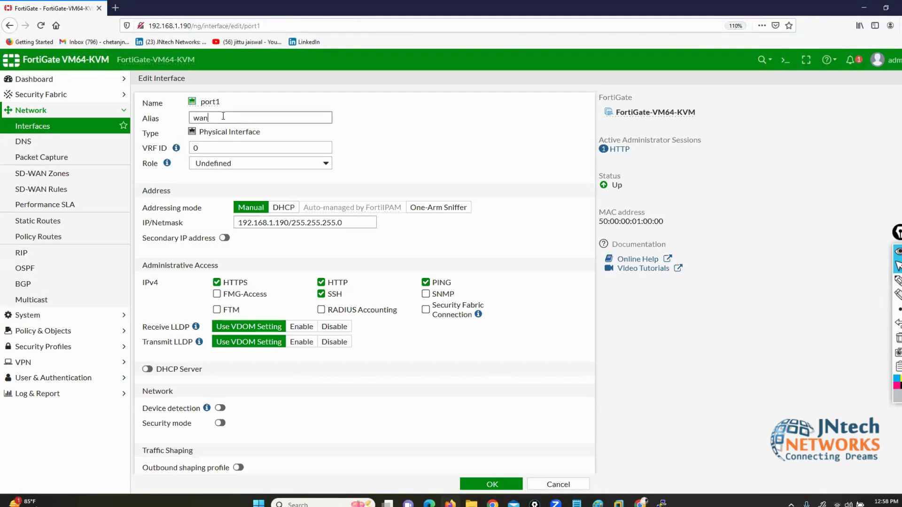
key(BackSpace)
key(BackSpace)
key(BackSpace)
text(WAN)
click(491, 483)
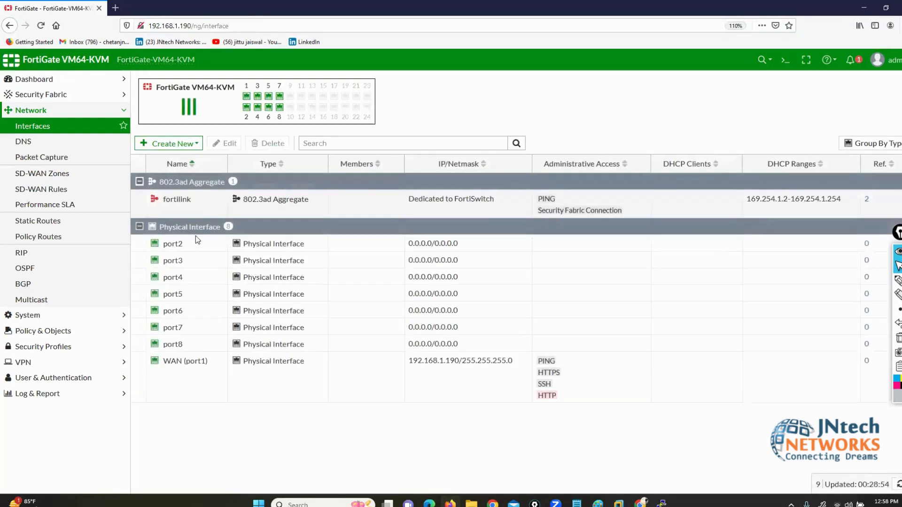
Step: Set port2 to alias LAN, address 200.200.200.1/24, with PING allowed
click(193, 243)
click(224, 145)
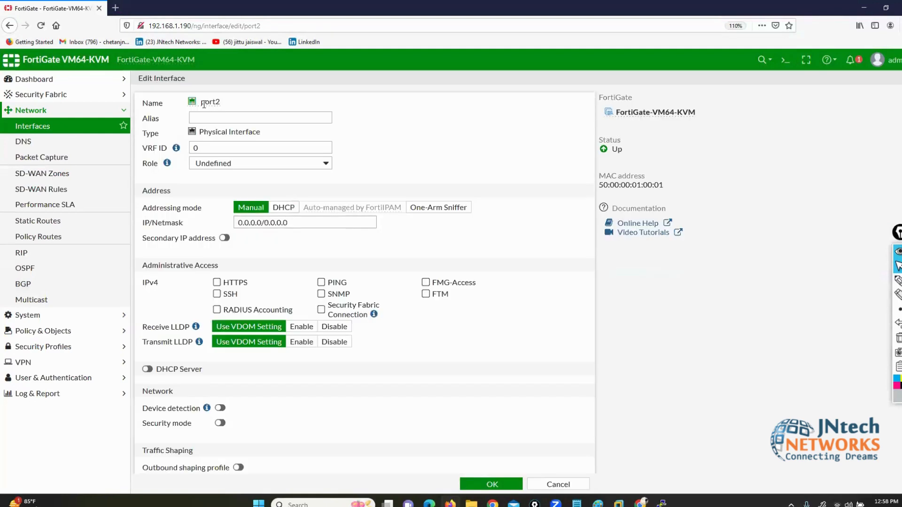
click(213, 113)
text(LA)
key(Tab)
key(Tab)
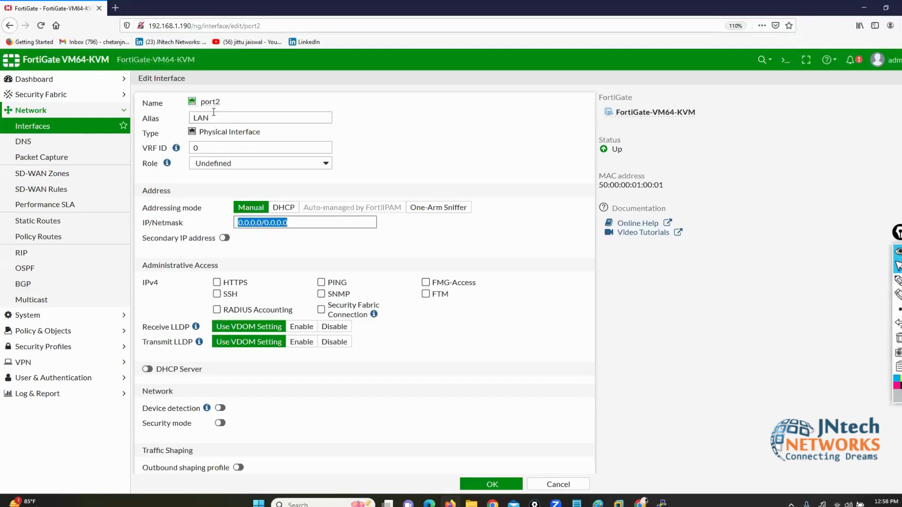
text(20)
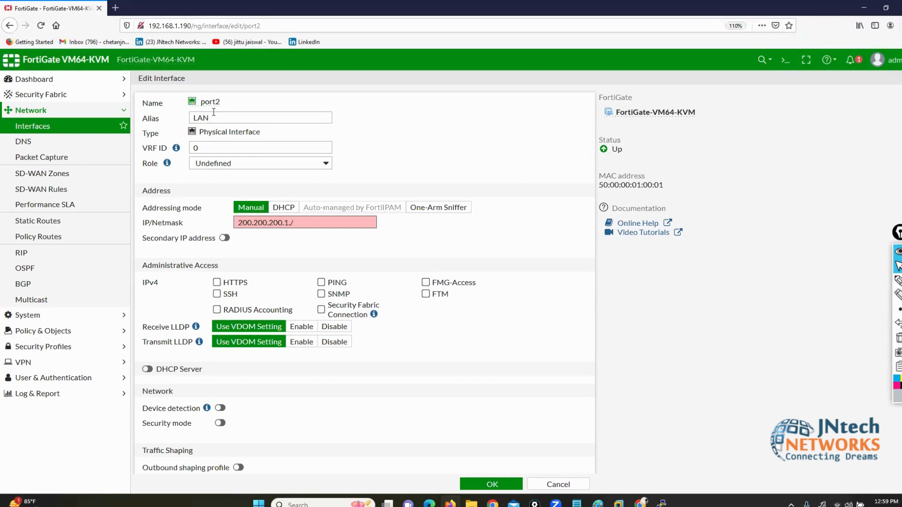
text(0.200.200.1/24)
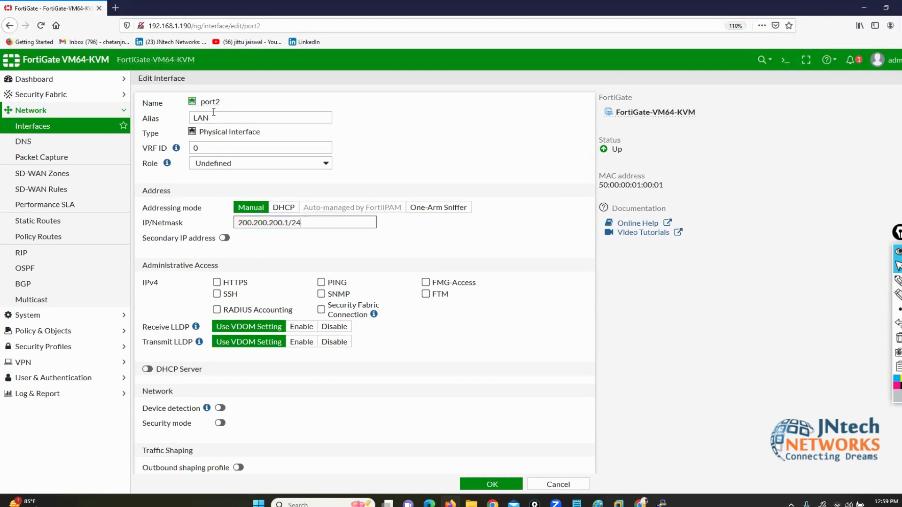
click(321, 282)
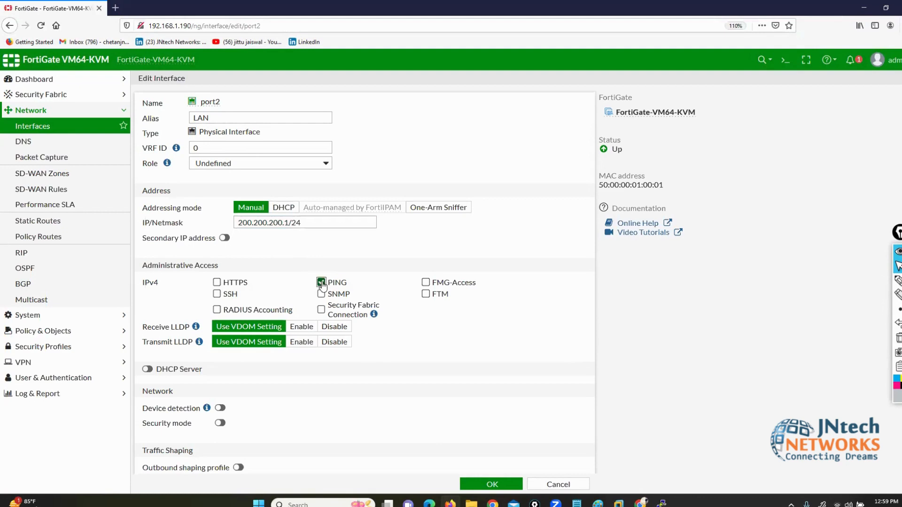
click(481, 479)
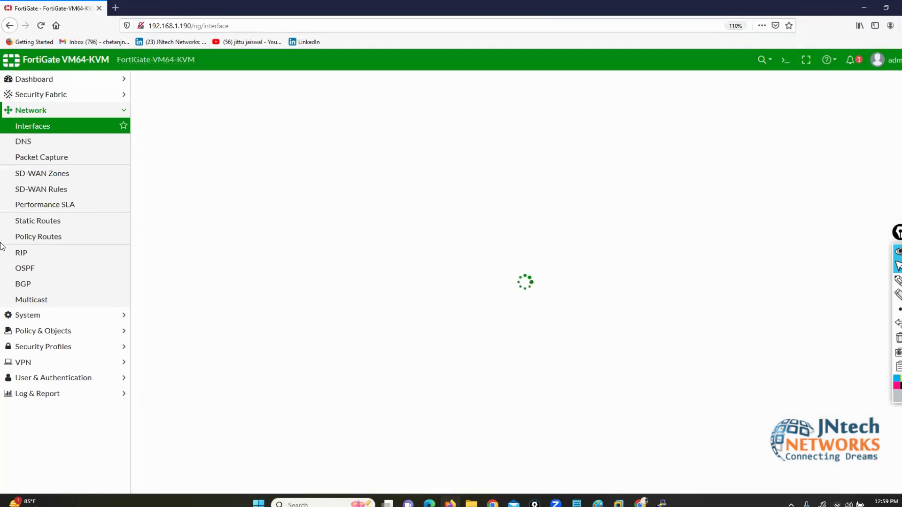
Step: Add a default static route through gateway 192.168.1.1 on WAN (port1)
click(60, 219)
click(171, 86)
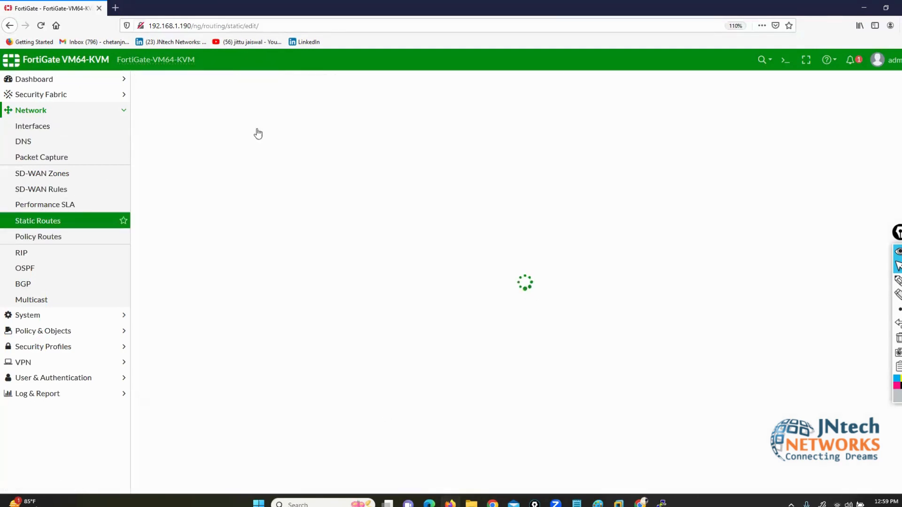
triple_click(277, 131)
text(1)
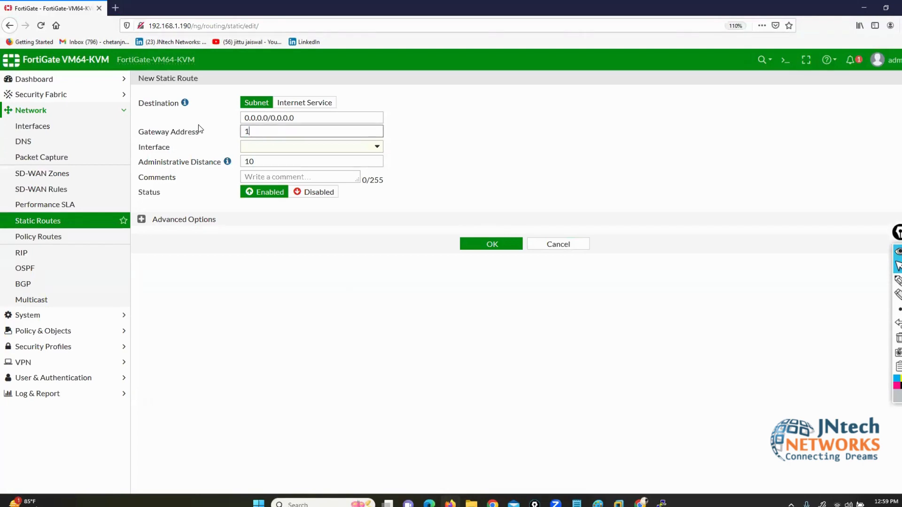
text(92.168.1.1)
key(Tab)
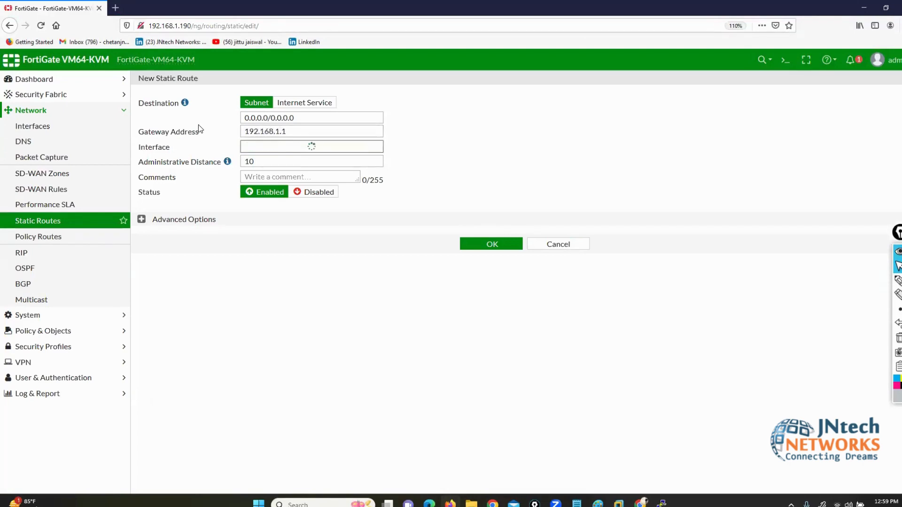
click(496, 243)
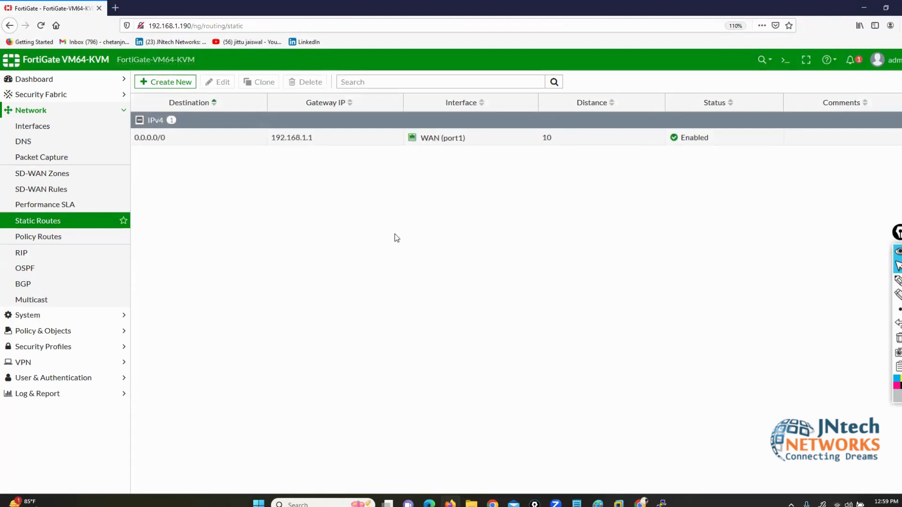
click(77, 332)
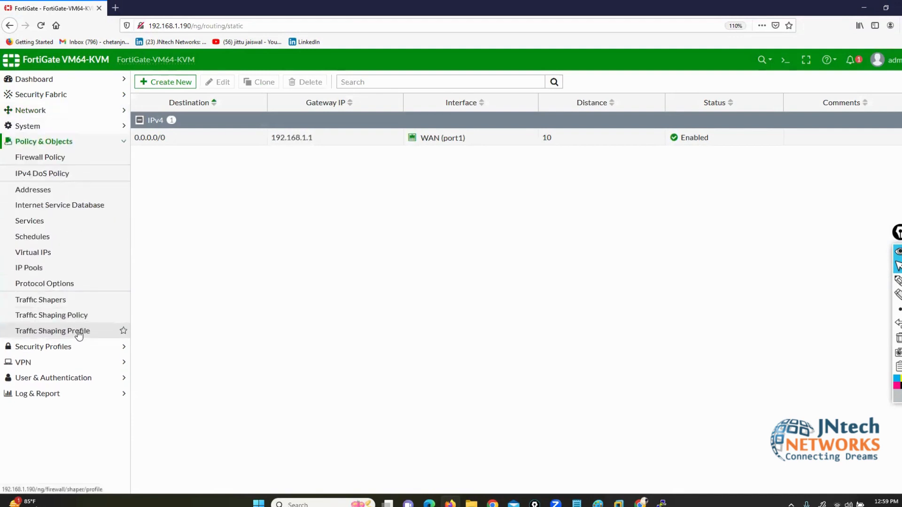
Step: Start a new firewall policy from LAN (port2) to WAN (port1)
click(40, 159)
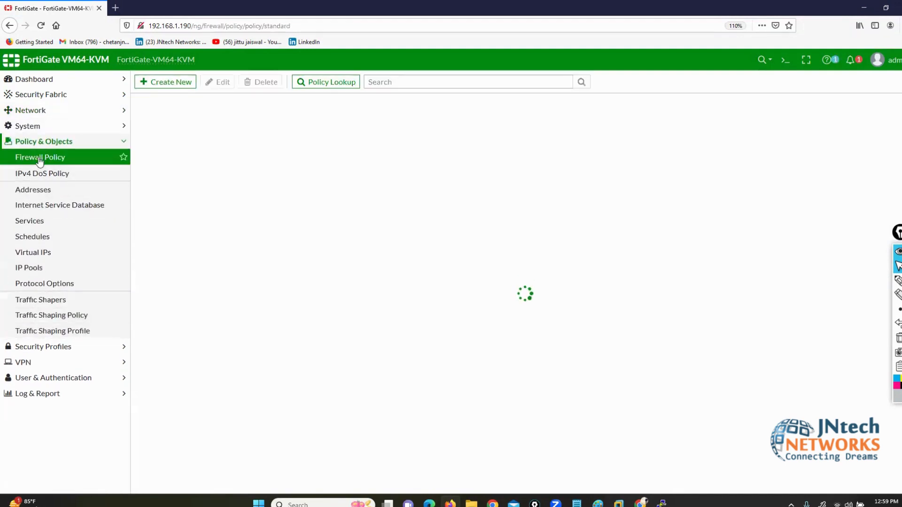
click(165, 83)
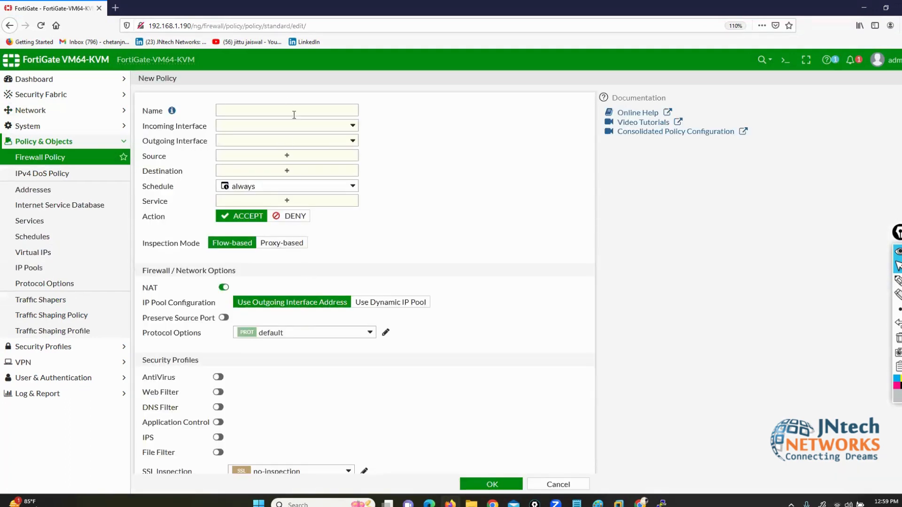
click(244, 128)
click(244, 166)
click(244, 142)
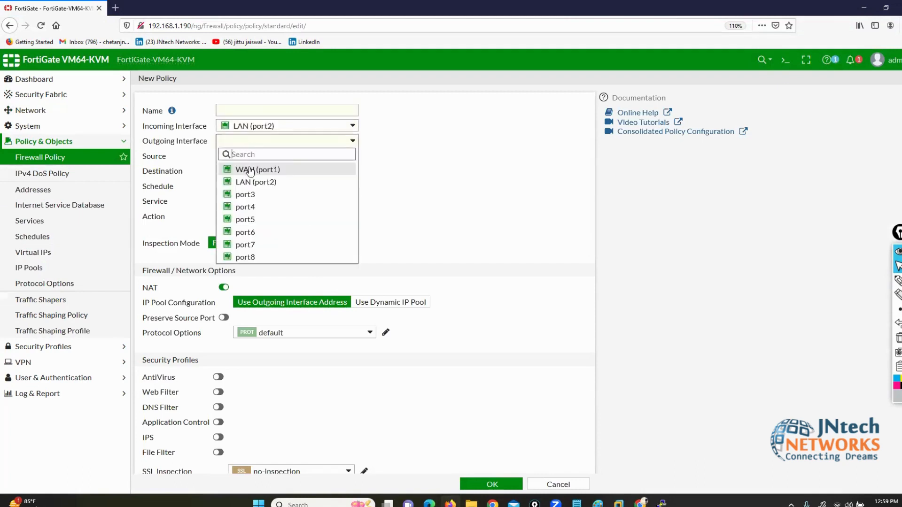
click(249, 171)
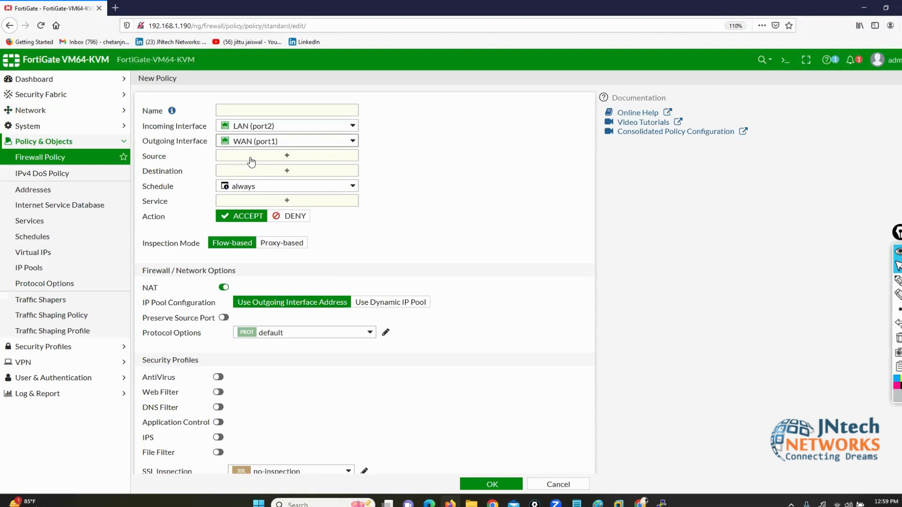
Step: Browse the policy's Source choices, switching between address and user entries
click(273, 156)
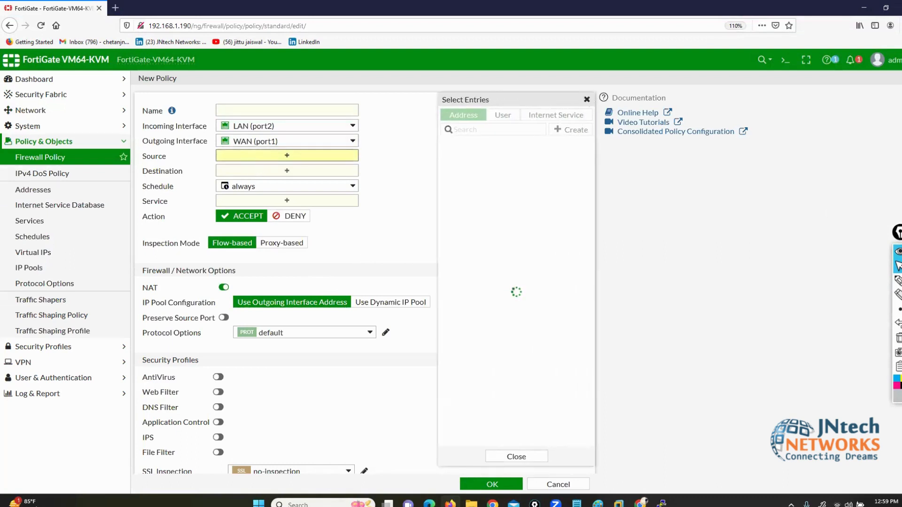
click(872, 281)
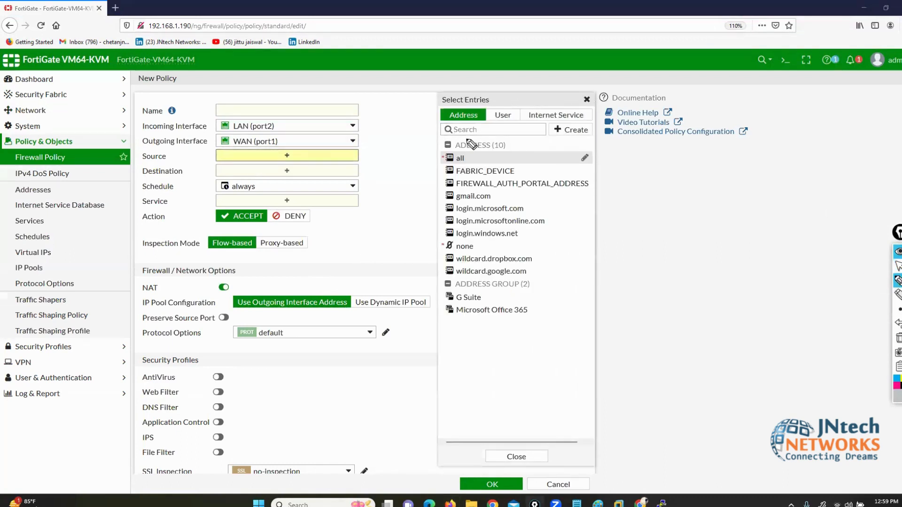
mouse_move(465, 137)
mouse_down()
mouse_move(434, 137)
mouse_move(435, 295)
mouse_move(579, 319)
mouse_move(622, 235)
mouse_move(609, 146)
mouse_move(471, 143)
mouse_up()
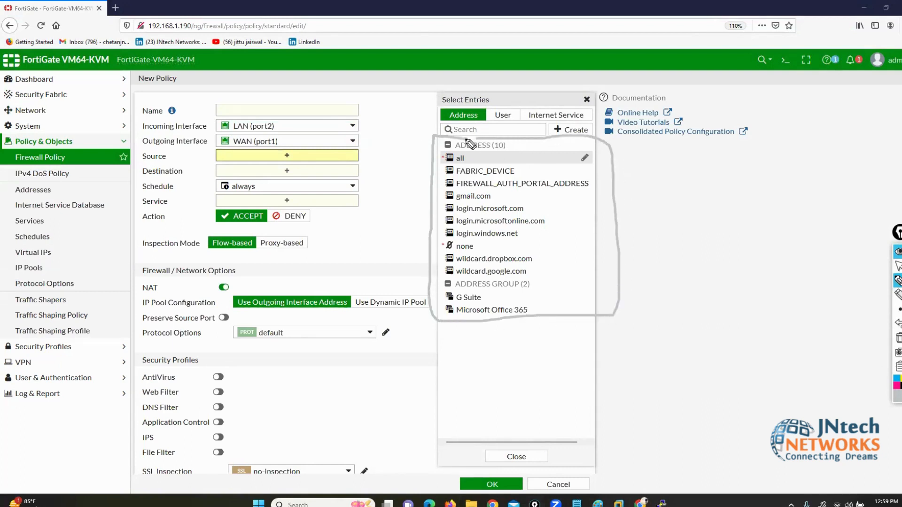
click(899, 339)
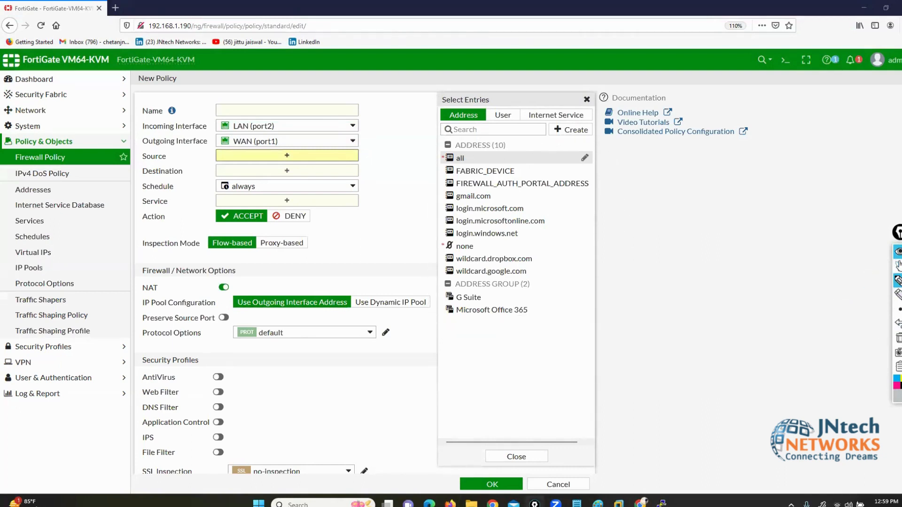
click(898, 266)
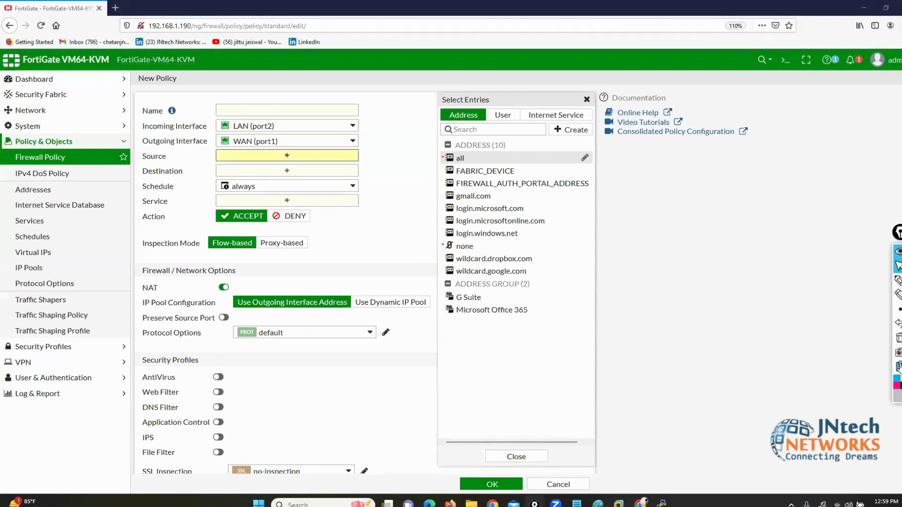
click(509, 118)
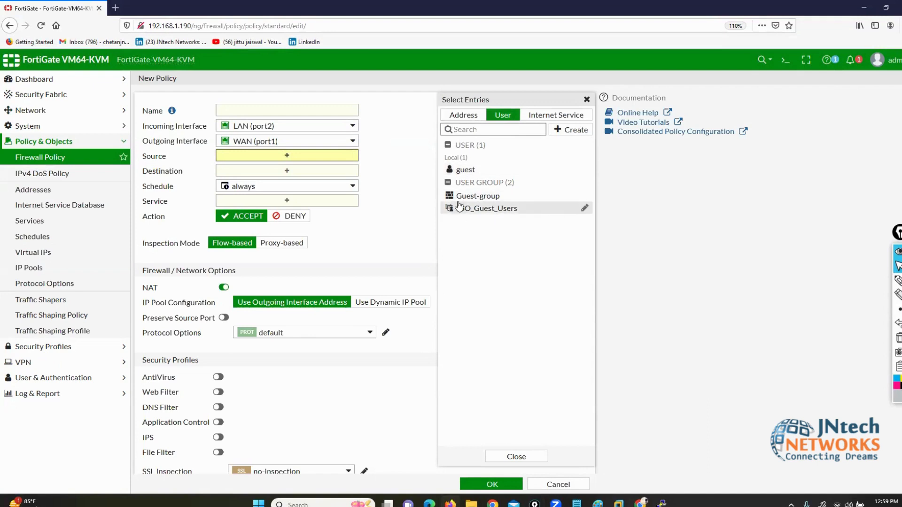
click(463, 114)
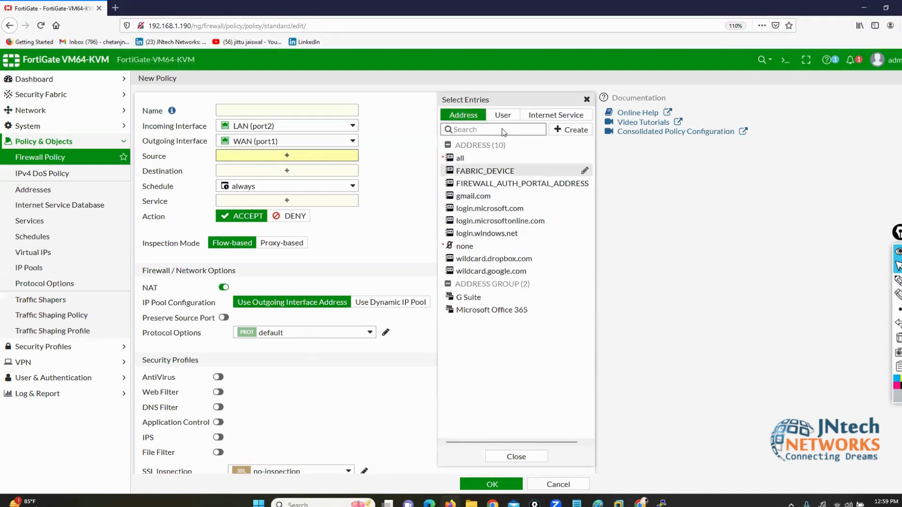
click(501, 115)
mouse_move(479, 208)
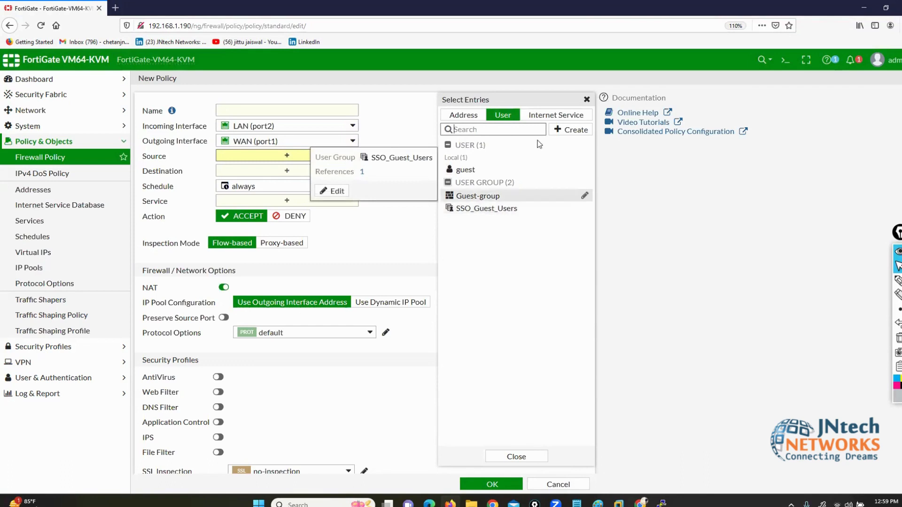
Step: Open the new-user wizard from Source, cancel it, and discard the unfinished policy
click(570, 129)
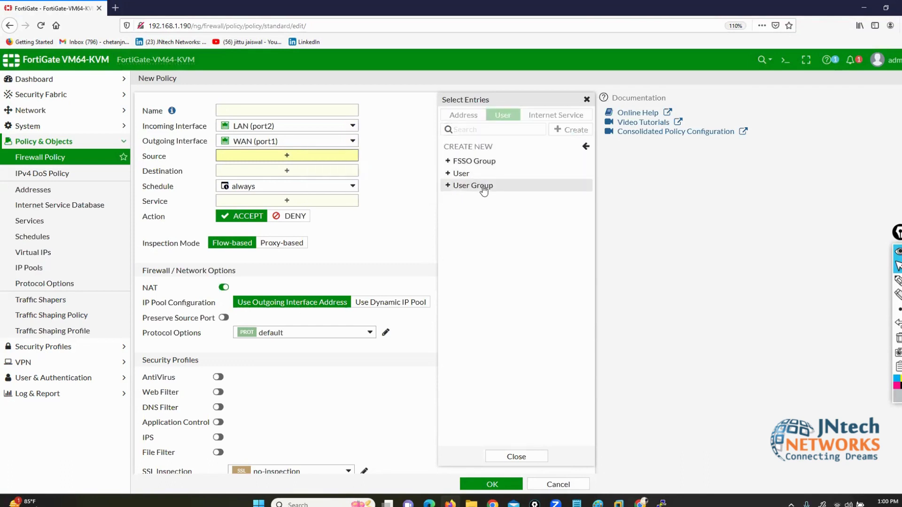
click(467, 174)
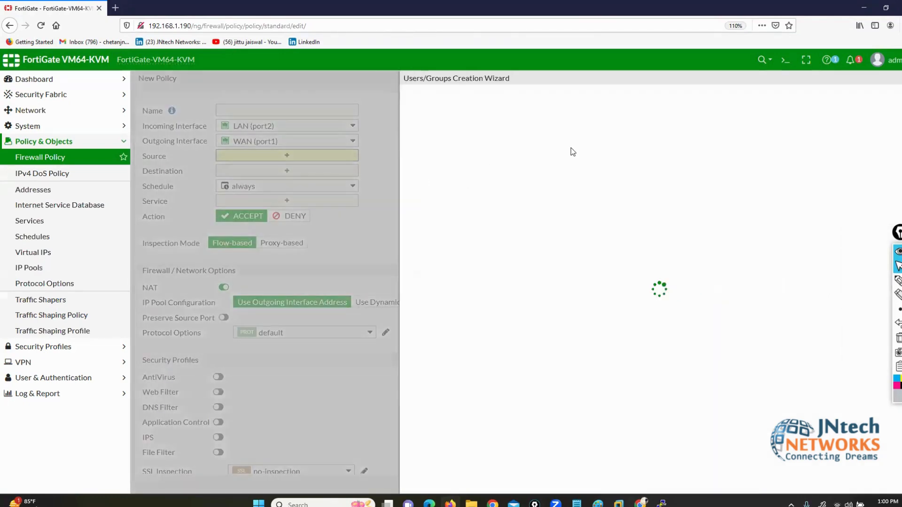
click(726, 484)
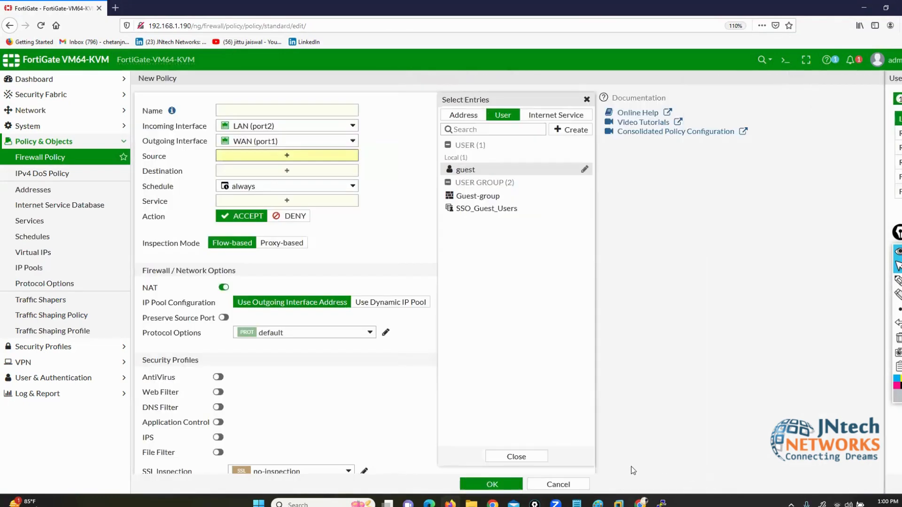
click(556, 484)
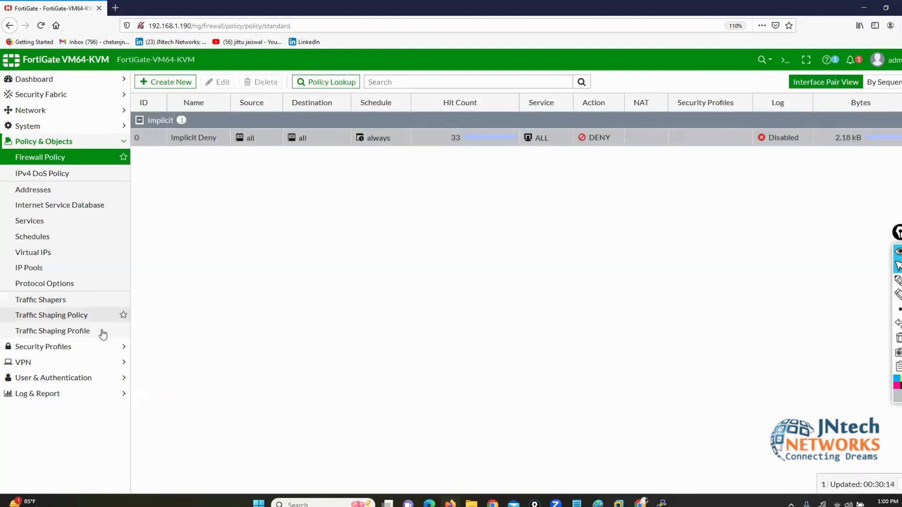
Step: Go to User & Authentication > User Definition and launch Create New for a user
click(41, 377)
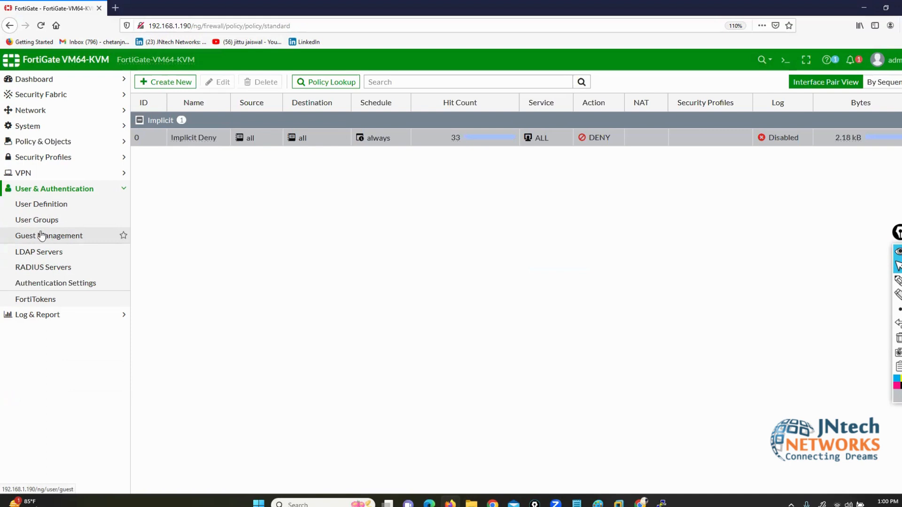
click(38, 205)
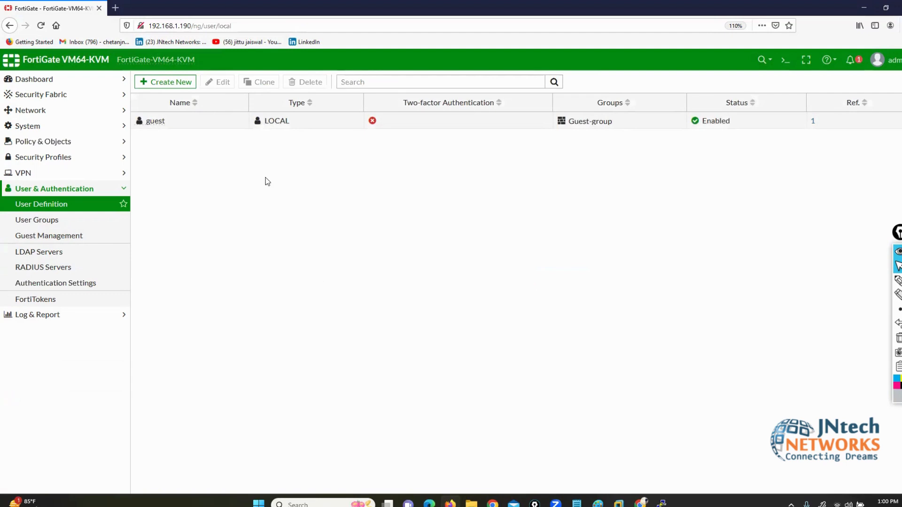
click(166, 83)
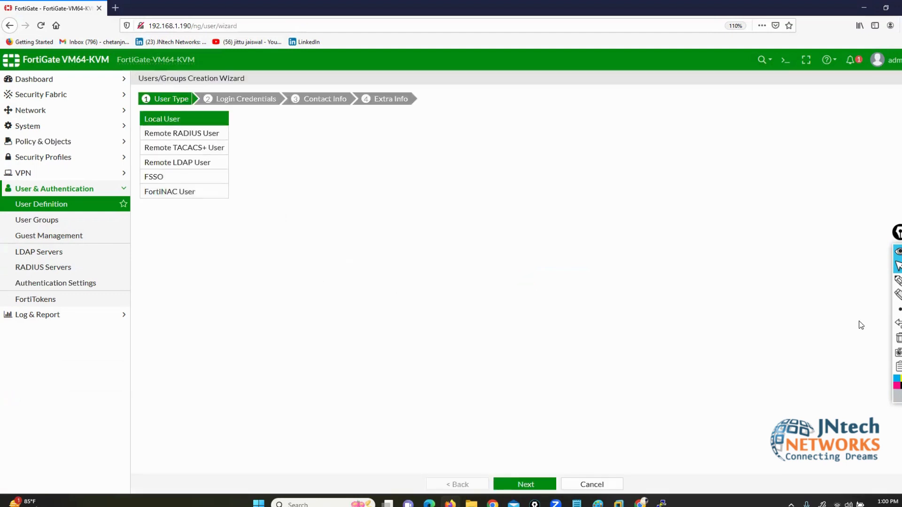
Step: Annotate the Local User option and remote user types, then clear the marks
click(897, 280)
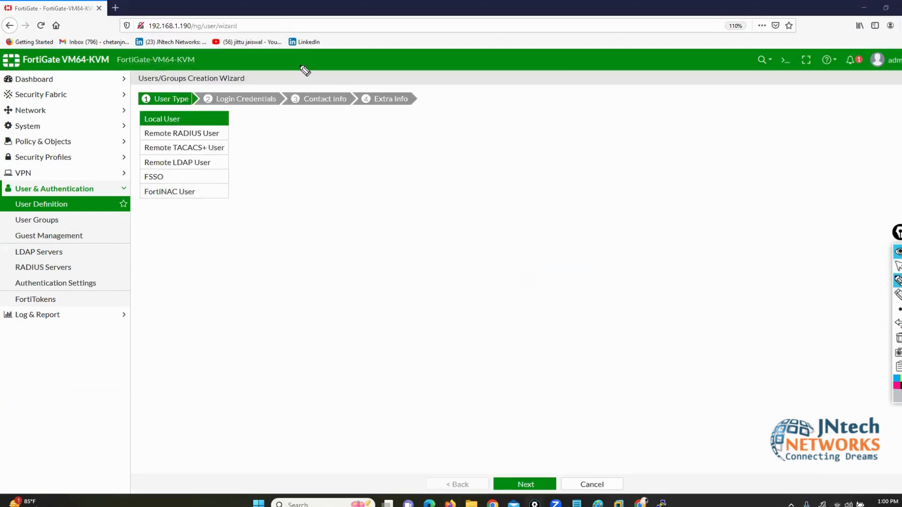
mouse_move(301, 66)
mouse_down()
mouse_move(250, 110)
mouse_move(204, 121)
mouse_up()
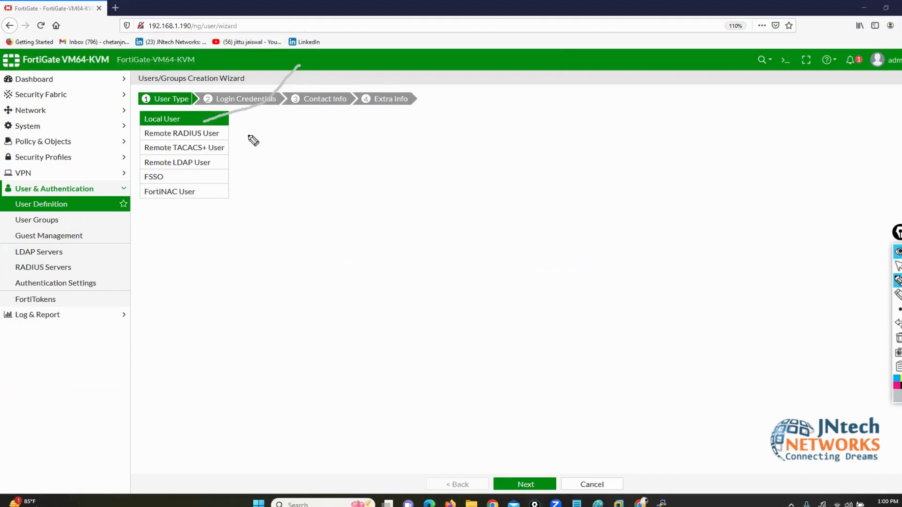
click(897, 386)
mouse_move(388, 27)
mouse_down()
mouse_move(302, 101)
mouse_move(151, 112)
mouse_move(132, 126)
mouse_move(195, 123)
mouse_move(187, 111)
mouse_up()
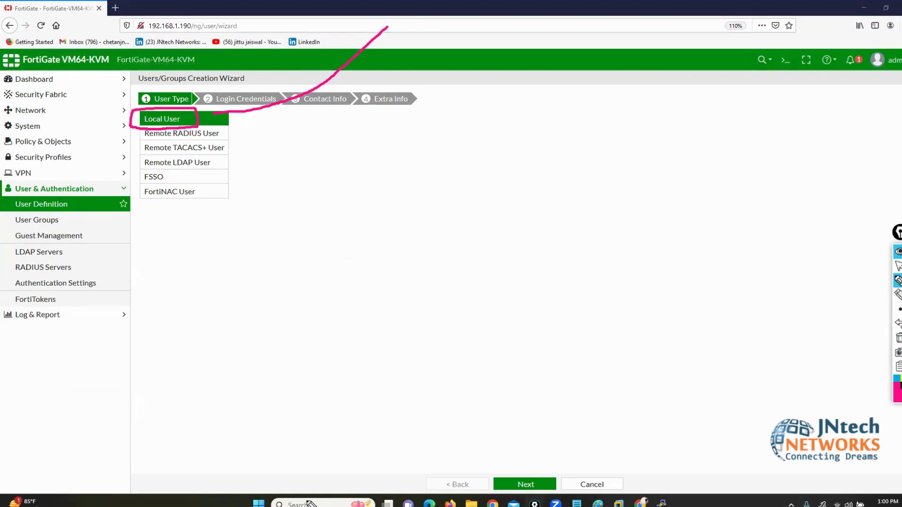
click(897, 337)
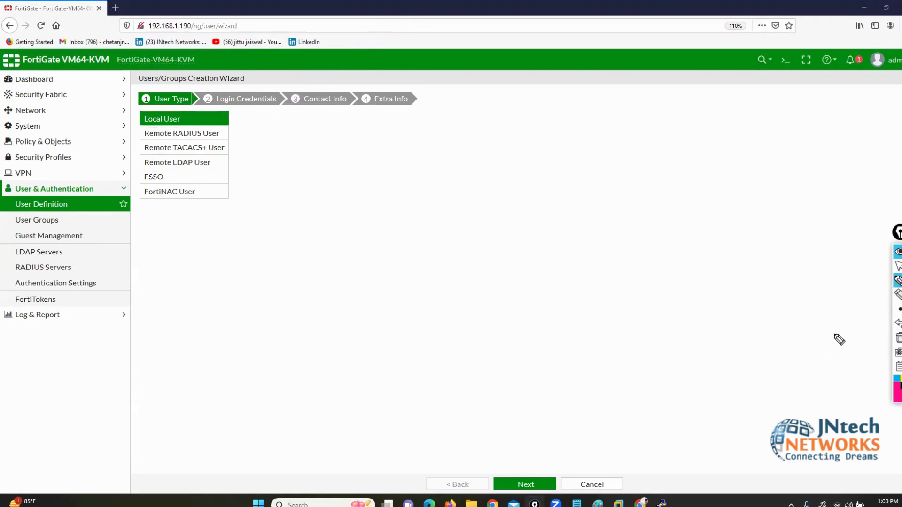
mouse_move(275, 136)
mouse_down()
mouse_move(227, 147)
mouse_move(222, 164)
mouse_up()
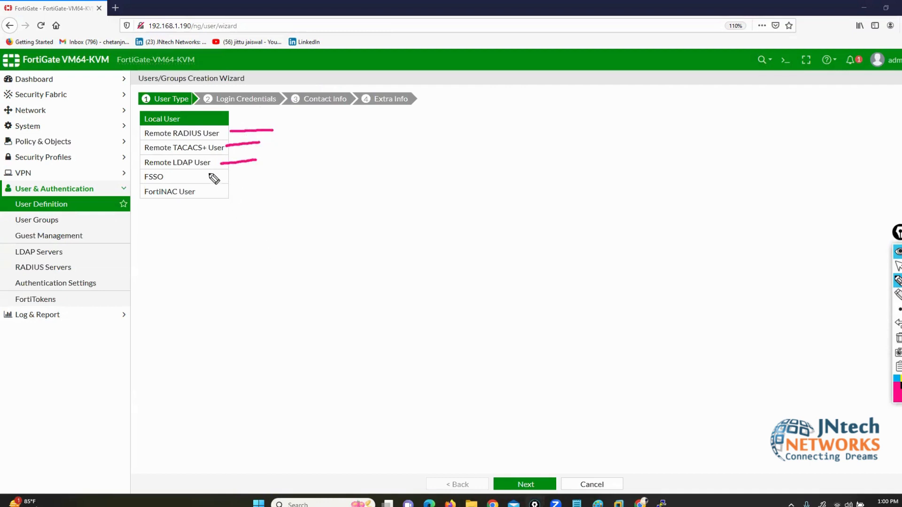
click(897, 338)
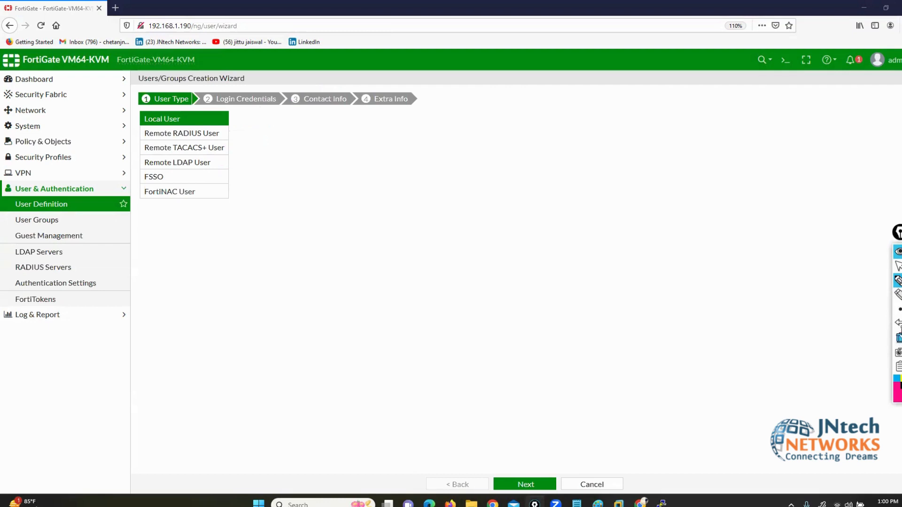
click(898, 266)
Step: Create local user user1 with its password through the wizard
click(527, 484)
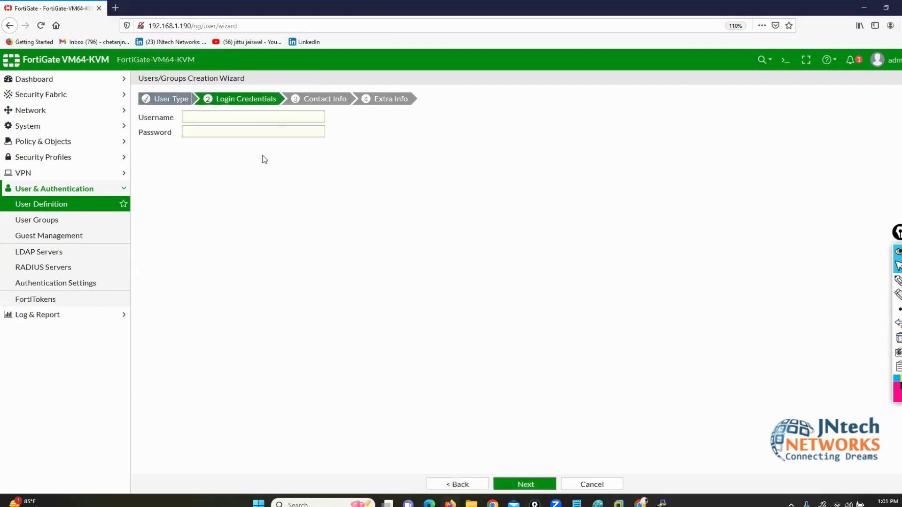
click(229, 118)
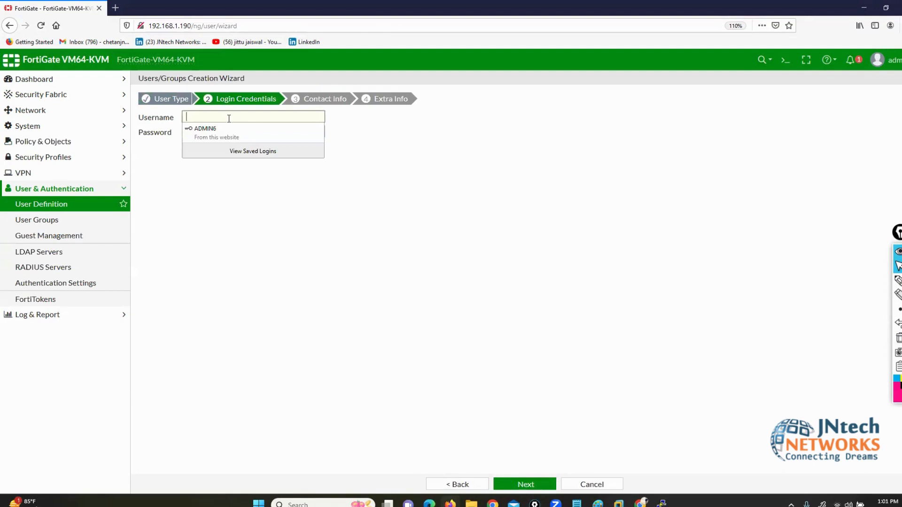
text(us)
key(BackSpace)
text(ser1)
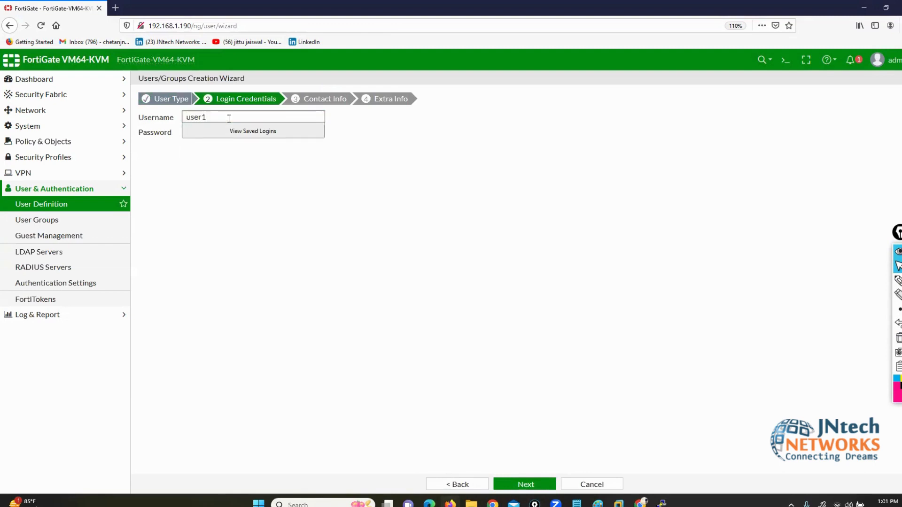
key(Tab)
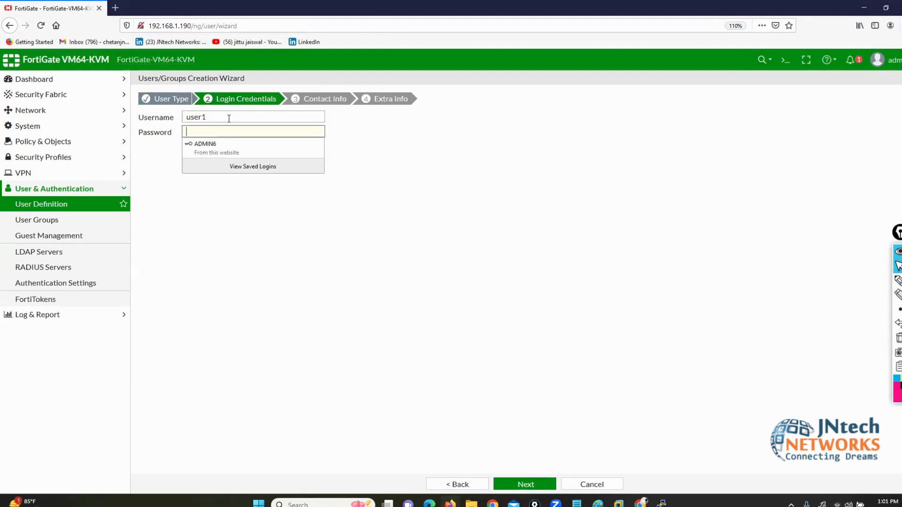
text(us)
click(525, 484)
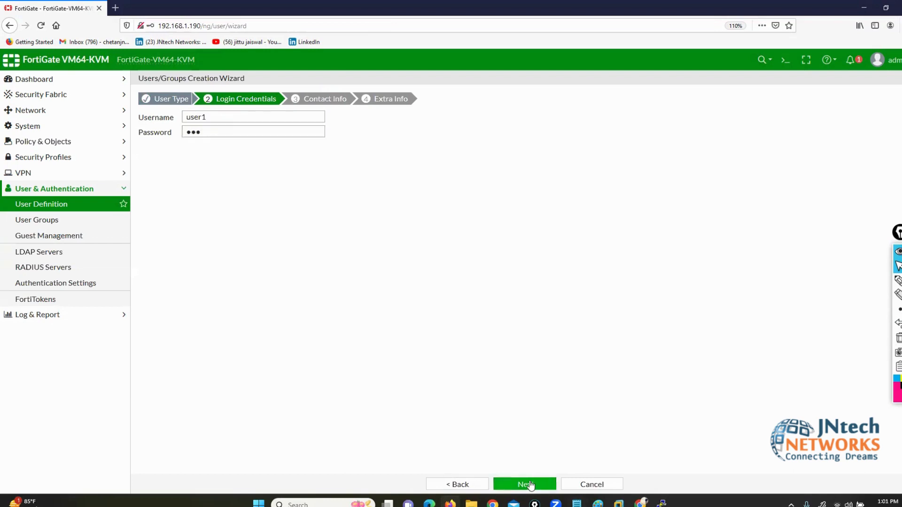
click(525, 485)
click(528, 484)
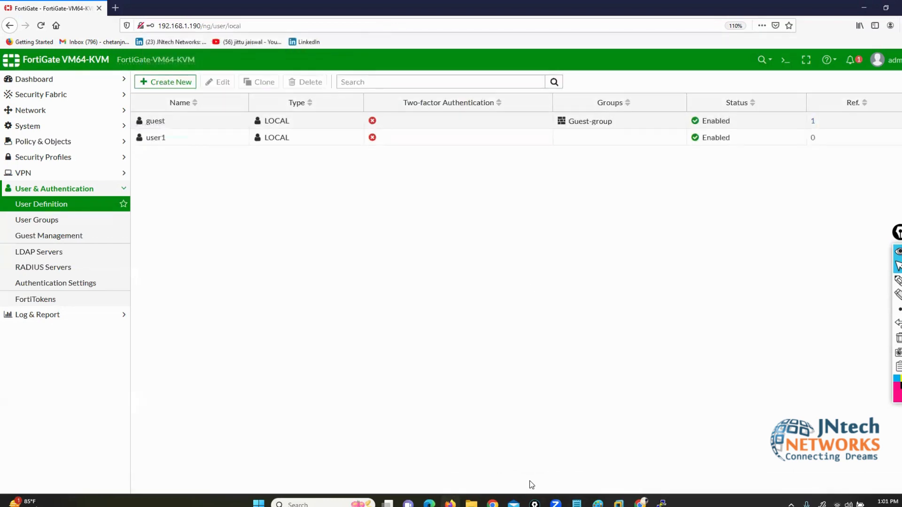
Step: Create a second local user, user2, with its password
click(171, 86)
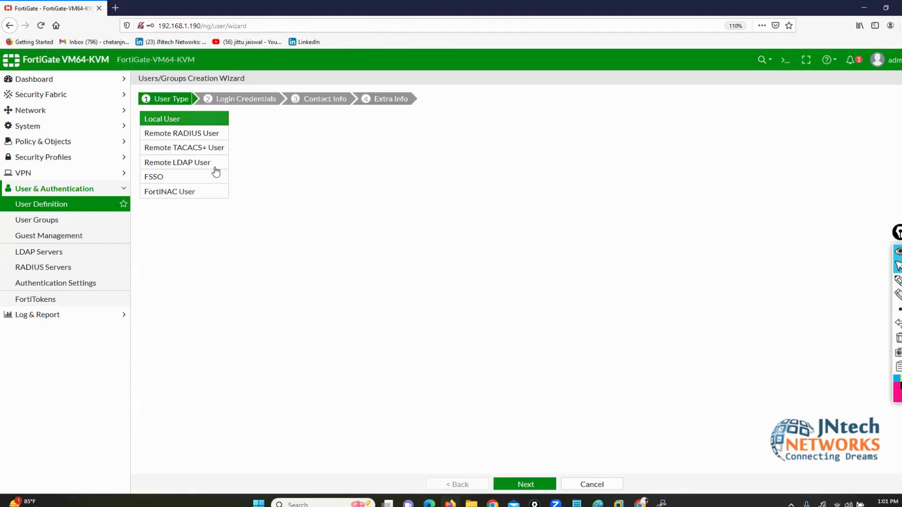
click(523, 491)
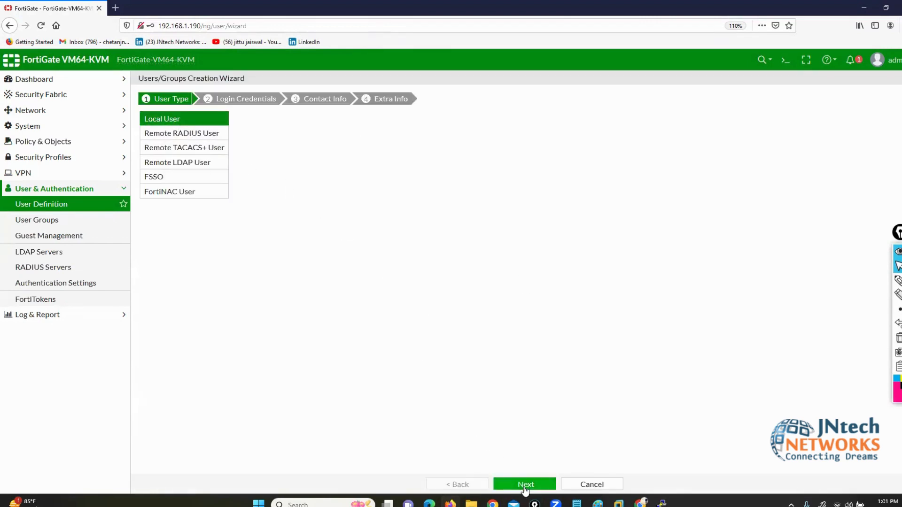
click(196, 116)
text(u)
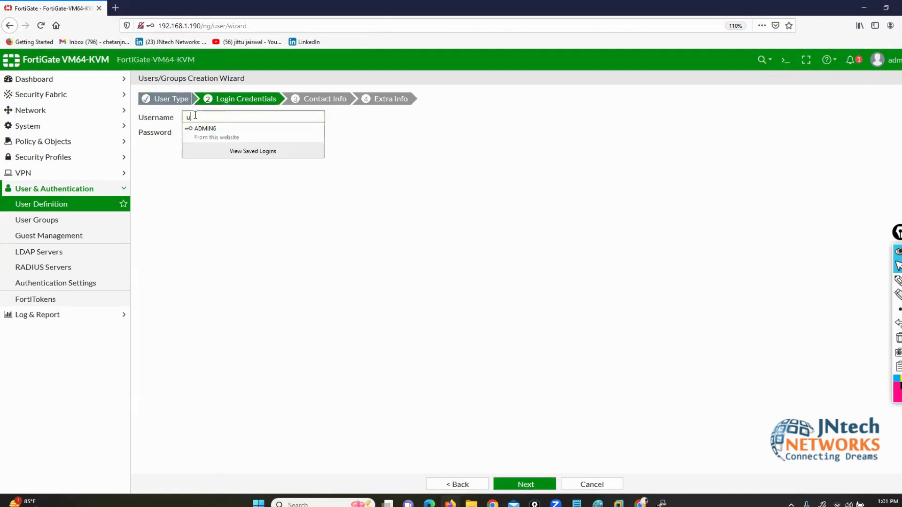
text(ser)
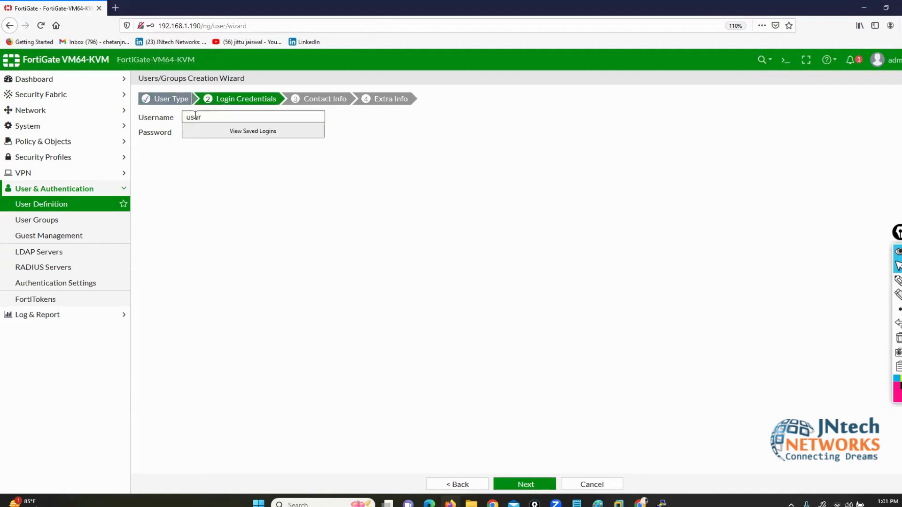
text(2)
key(Tab)
text(123)
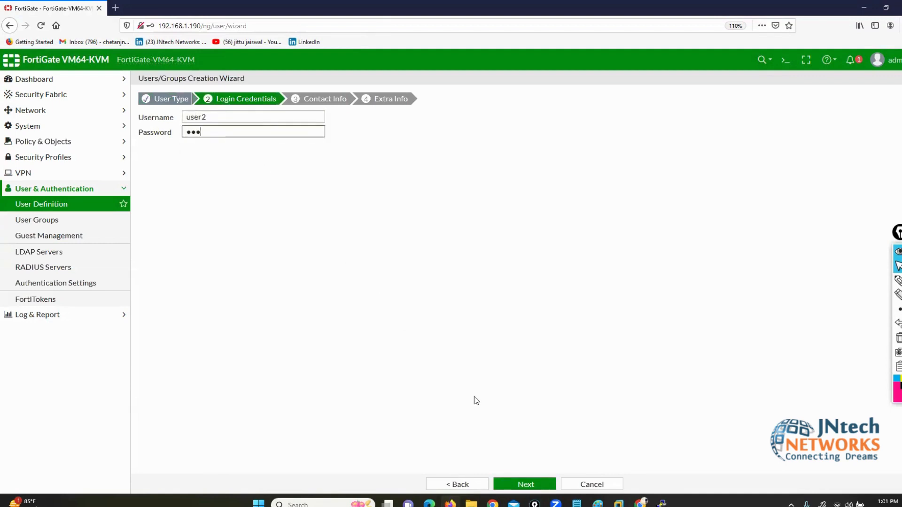
click(521, 483)
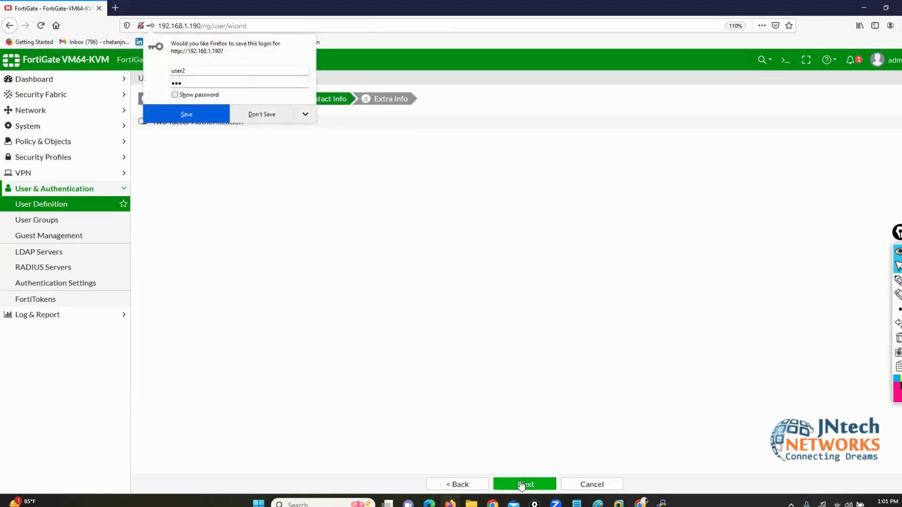
click(521, 484)
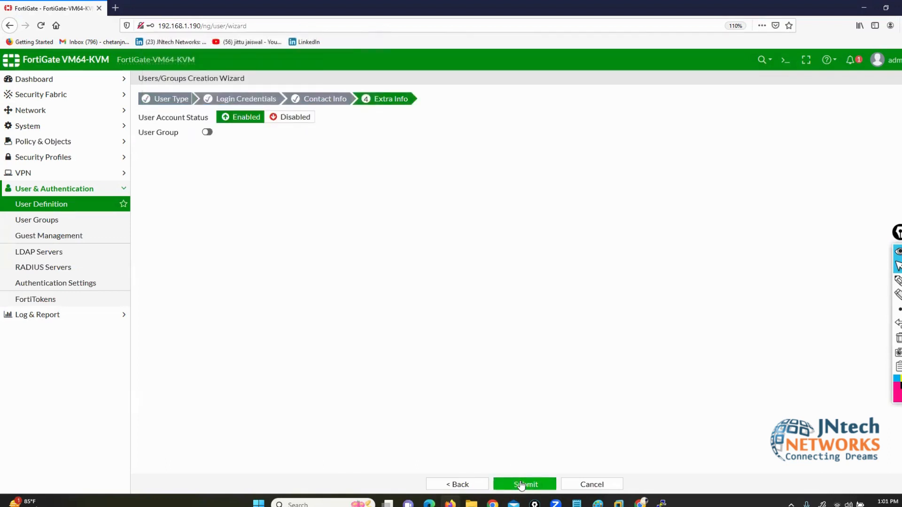
click(521, 484)
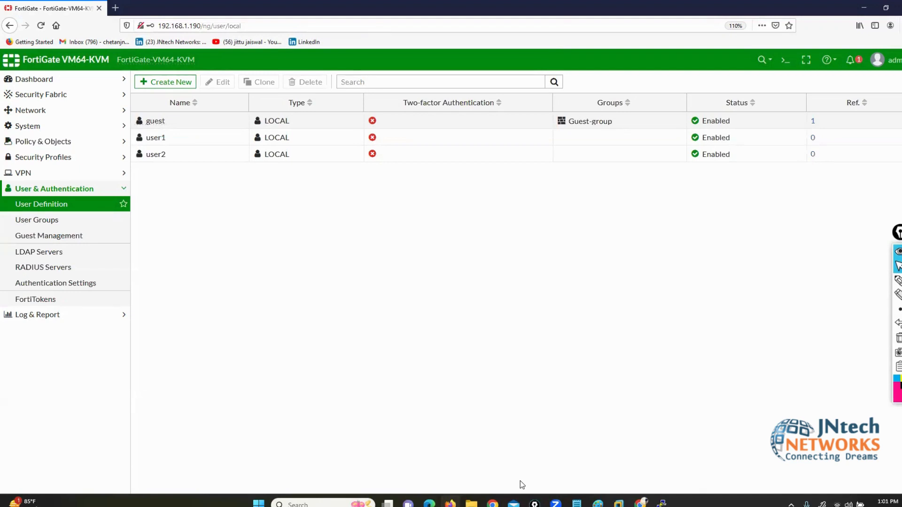
Step: Select the guest, user1 and user2 entries in the User Definition list
click(167, 123)
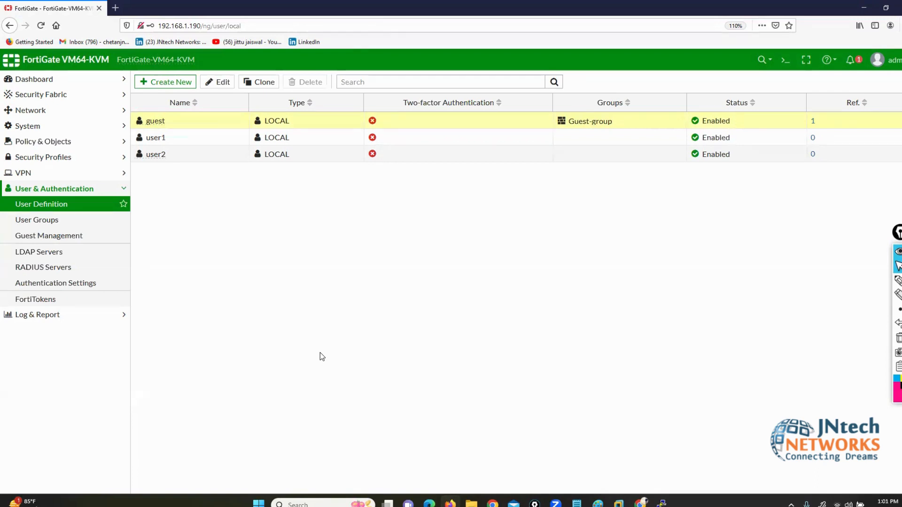
click(191, 137)
click(192, 155)
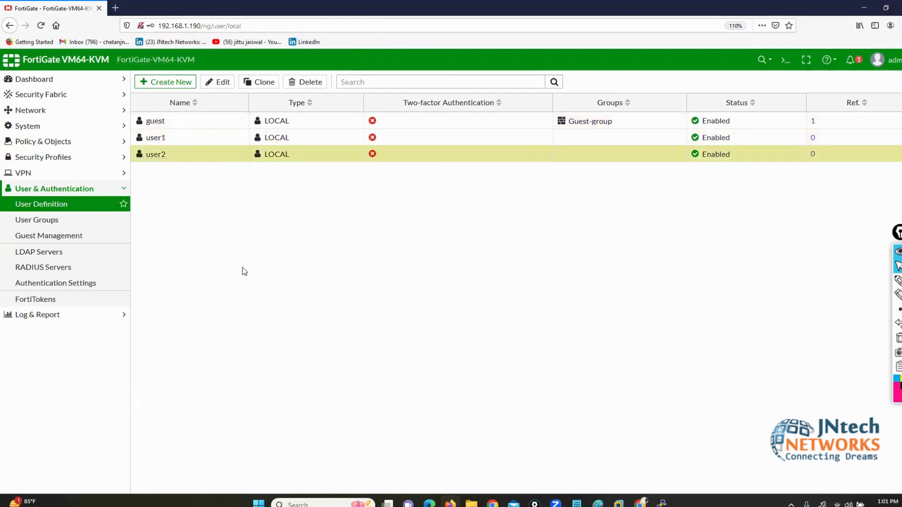
click(32, 220)
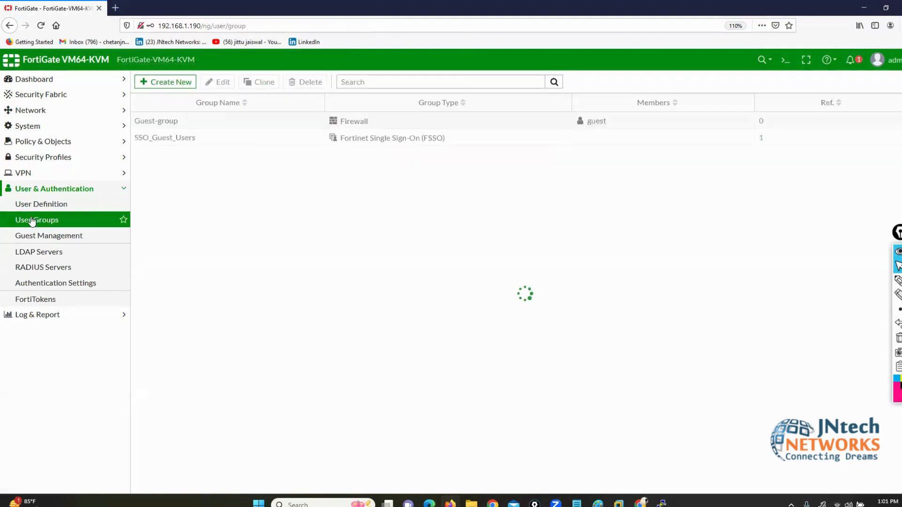
Step: Review user1 and user2 in the local users list, then start a new user group
click(25, 205)
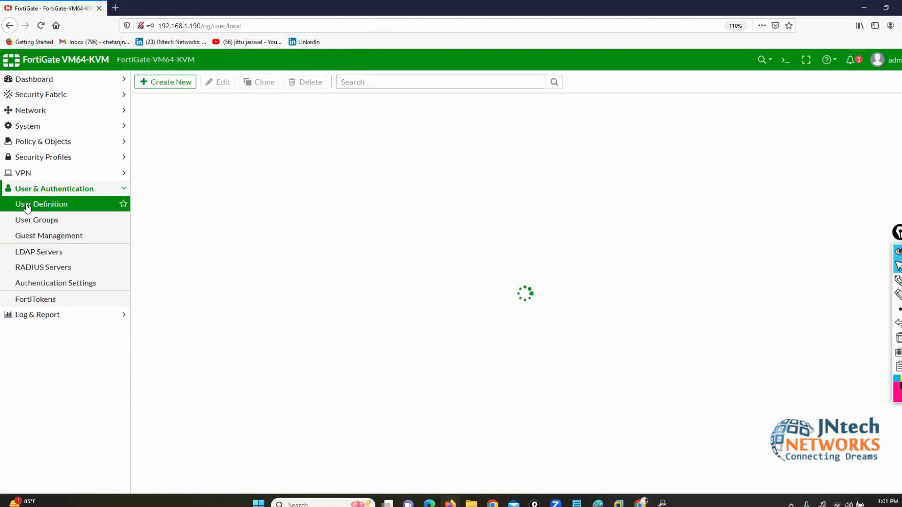
click(196, 138)
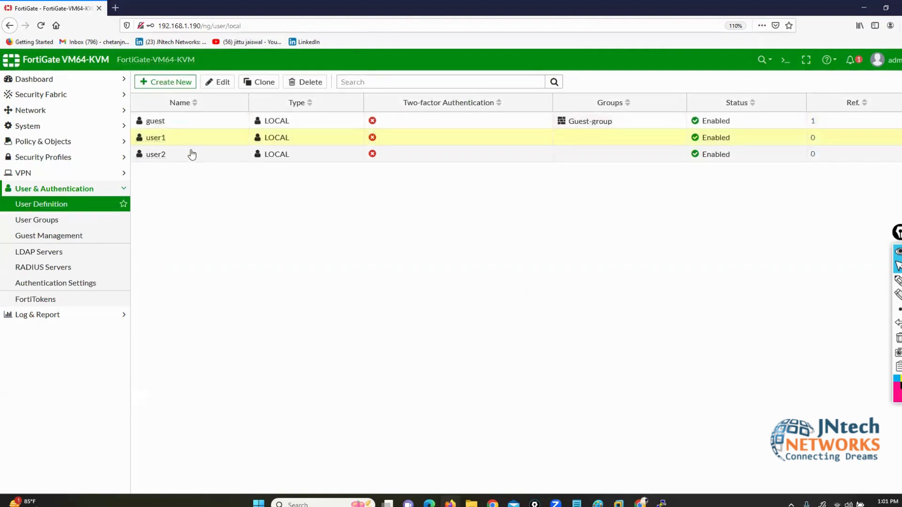
click(191, 156)
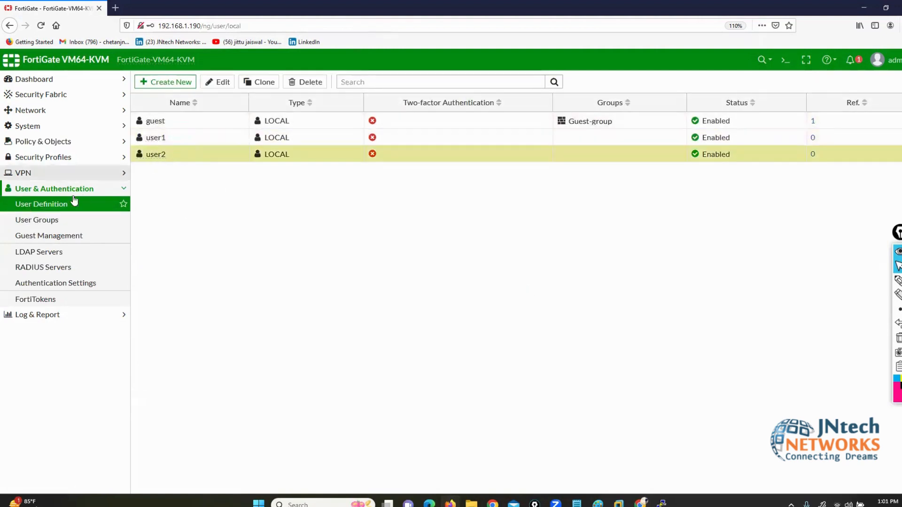
click(56, 220)
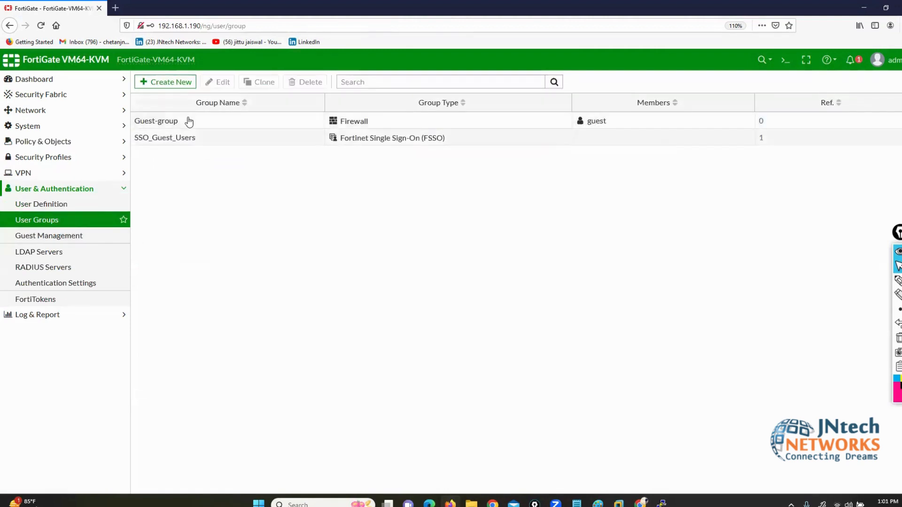
click(179, 81)
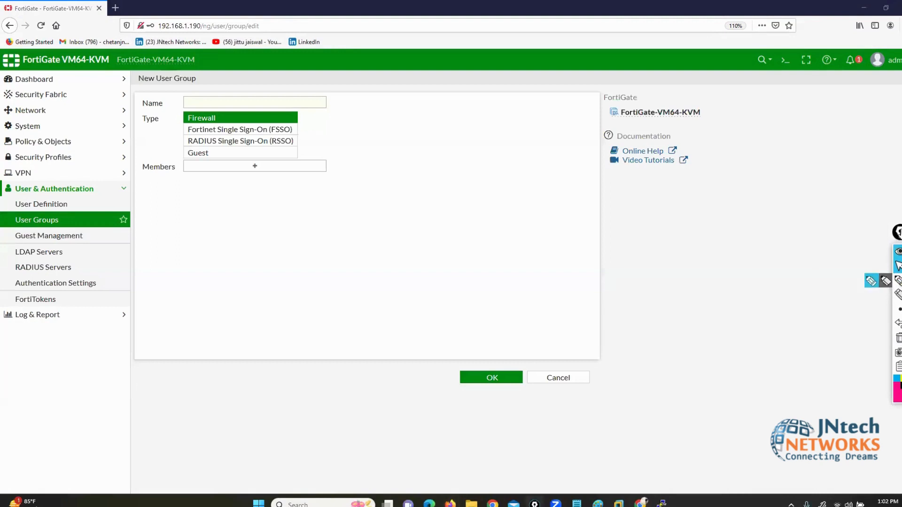
Step: Highlight the new group's Name field with annotations, then clear the marks
click(885, 280)
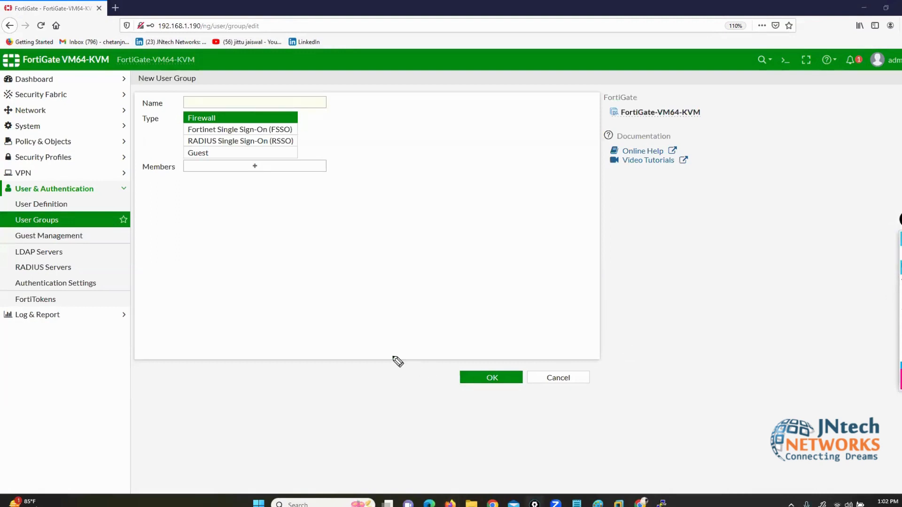
drag(91, 104, 134, 105)
drag(107, 132, 135, 127)
drag(158, 214, 173, 177)
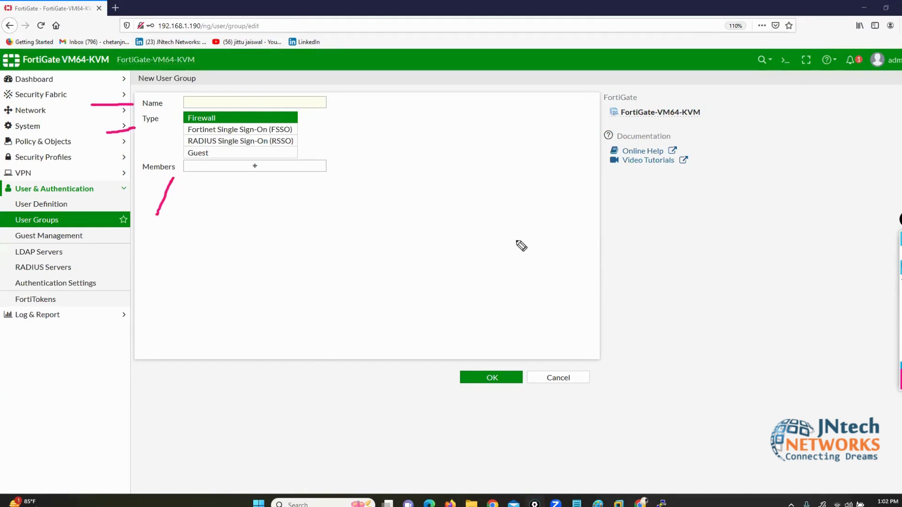
click(901, 277)
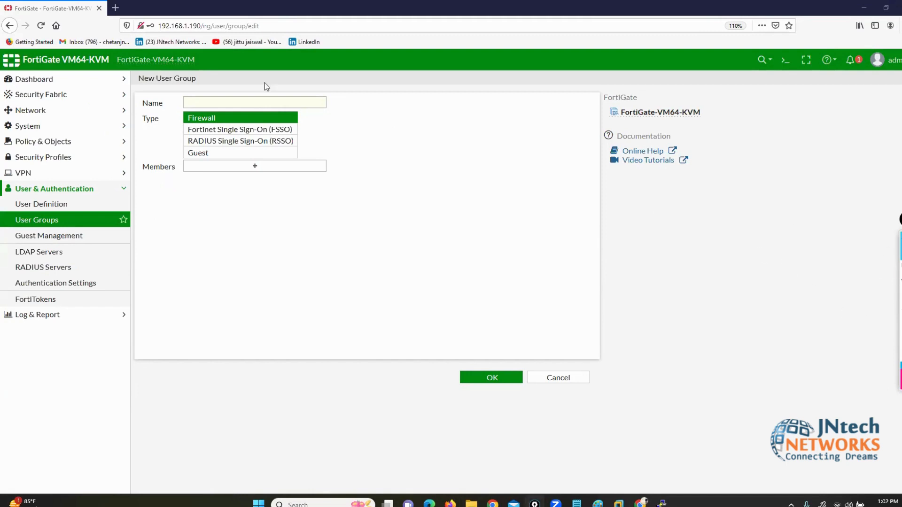
Step: Name the group local-grp, add user1 and user2 as members, and save
click(213, 101)
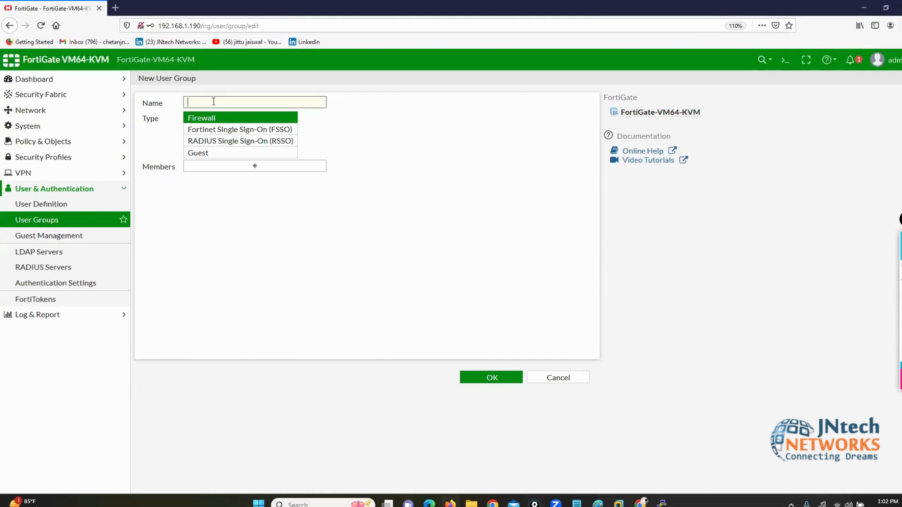
key(BackSpace)
key(BackSpace)
key(BackSpace)
text(local-grp)
click(255, 166)
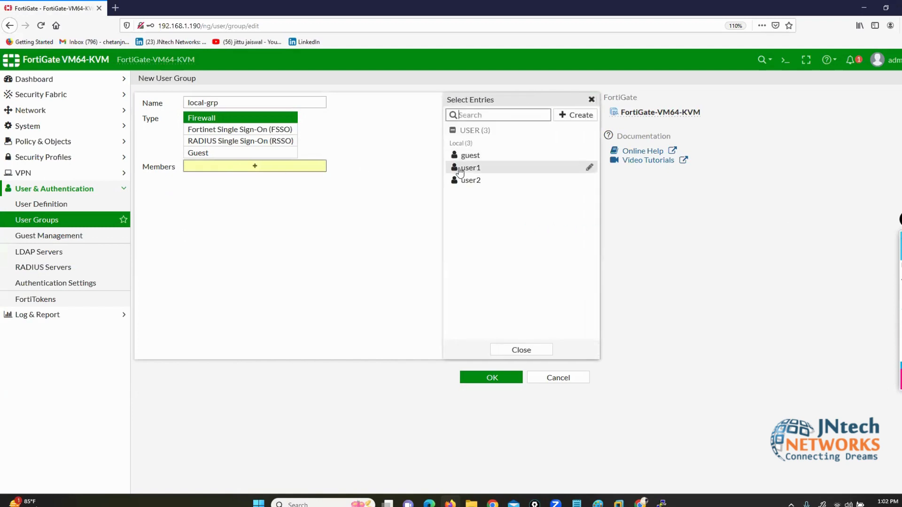
click(460, 170)
click(469, 182)
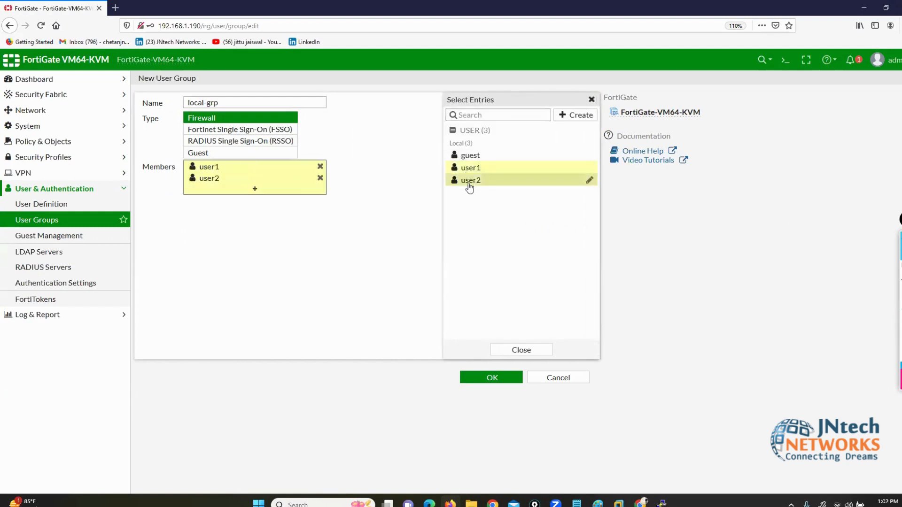
click(437, 196)
click(491, 377)
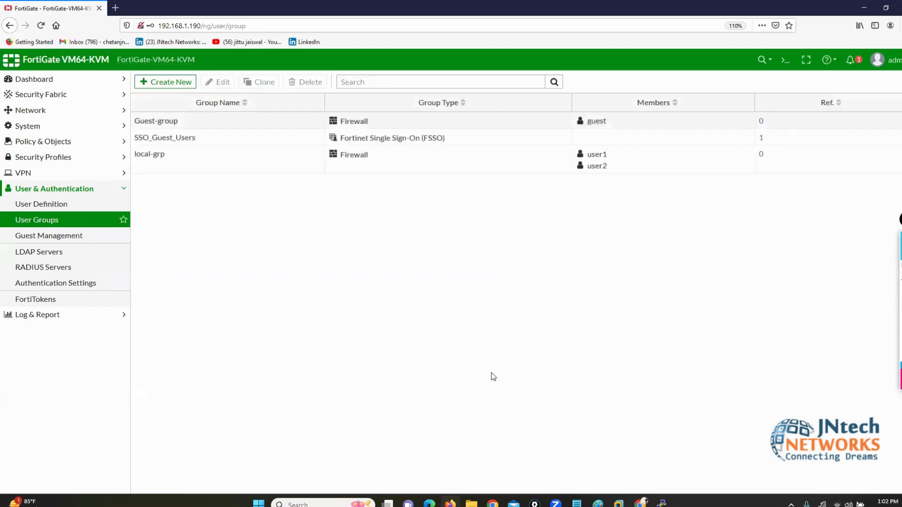
Step: Mark the LDAP and RADIUS Servers entries, open the empty RADIUS Servers list, and return to EVE-NG
click(156, 164)
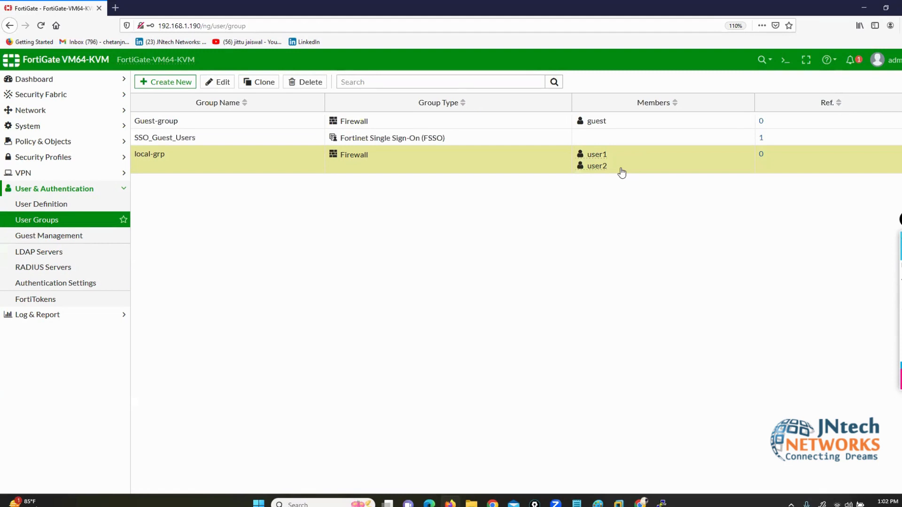
mouse_move(582, 162)
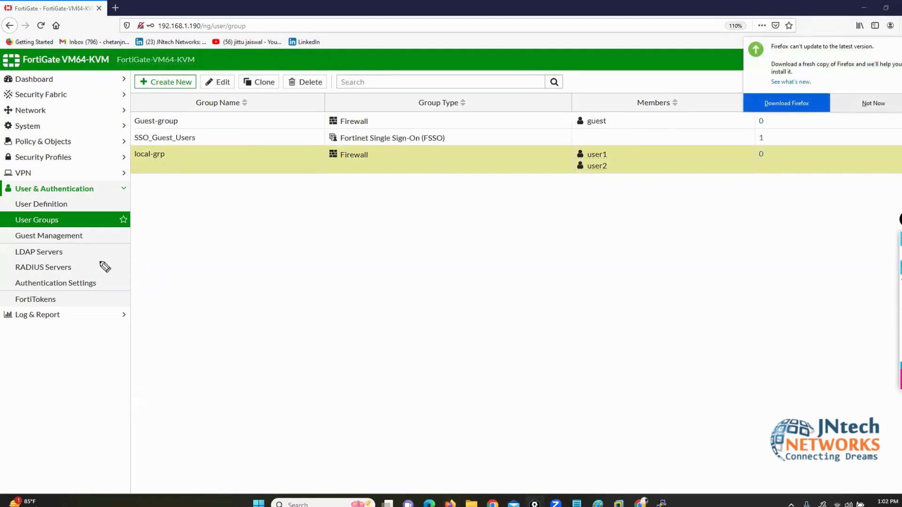
mouse_move(168, 218)
mouse_down()
mouse_move(134, 240)
mouse_move(72, 254)
mouse_up()
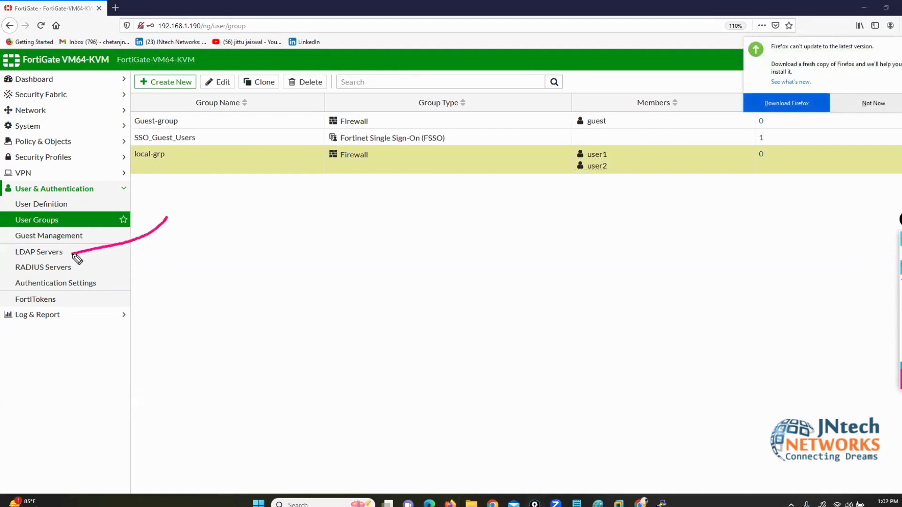
mouse_move(268, 303)
mouse_down()
mouse_move(178, 278)
mouse_move(86, 271)
mouse_up()
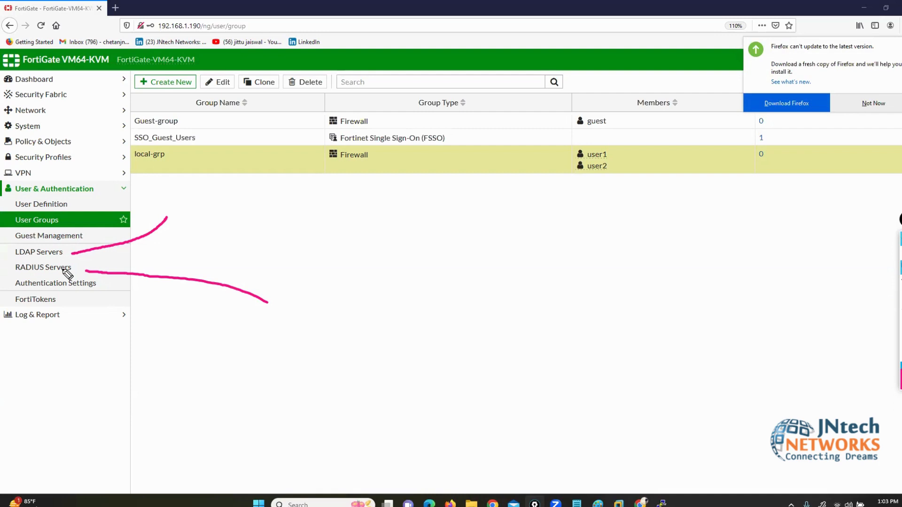
click(900, 344)
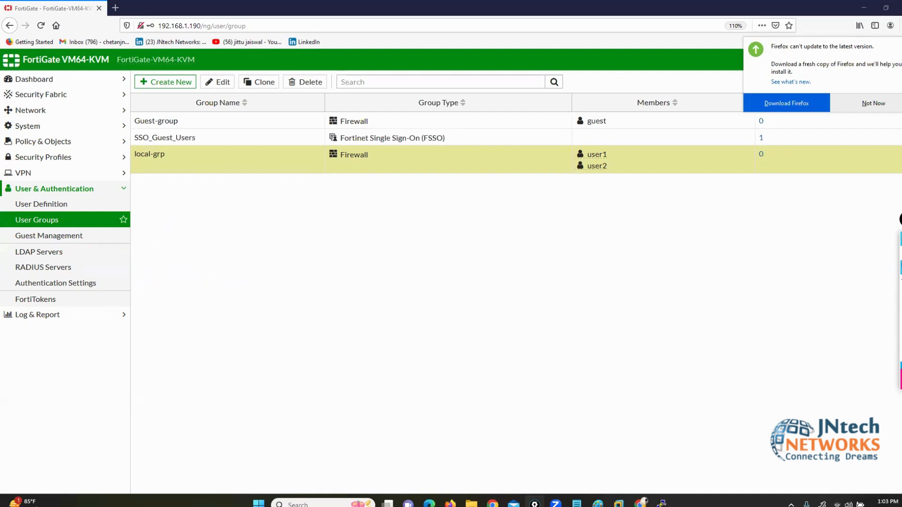
click(44, 266)
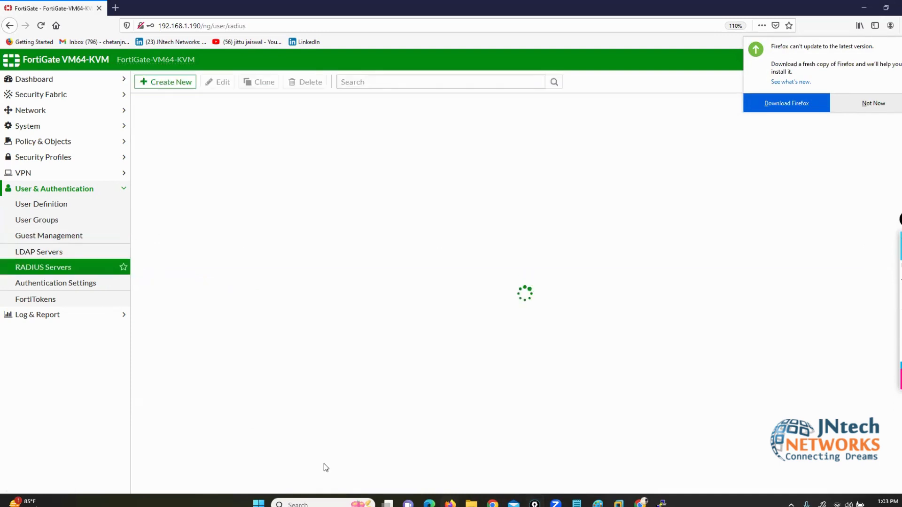
key(alt+Tab)
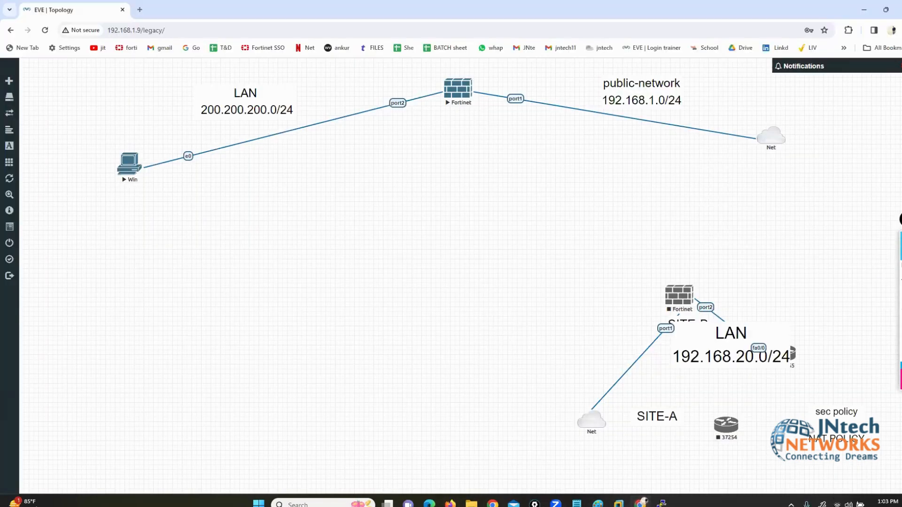
Step: Sketch an SW box on the LAN link wired down to a bracketed RADIUS server box
click(879, 274)
mouse_move(294, 119)
mouse_down()
mouse_move(246, 149)
mouse_move(318, 122)
mouse_move(275, 133)
mouse_move(264, 149)
mouse_move(300, 140)
mouse_move(312, 150)
mouse_up()
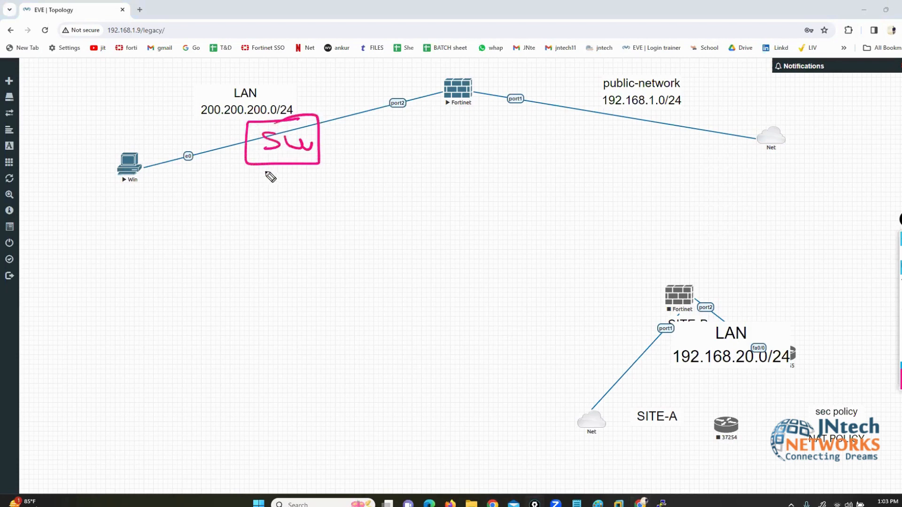
mouse_move(262, 162)
mouse_down()
mouse_move(217, 327)
mouse_move(213, 391)
mouse_move(200, 331)
mouse_up()
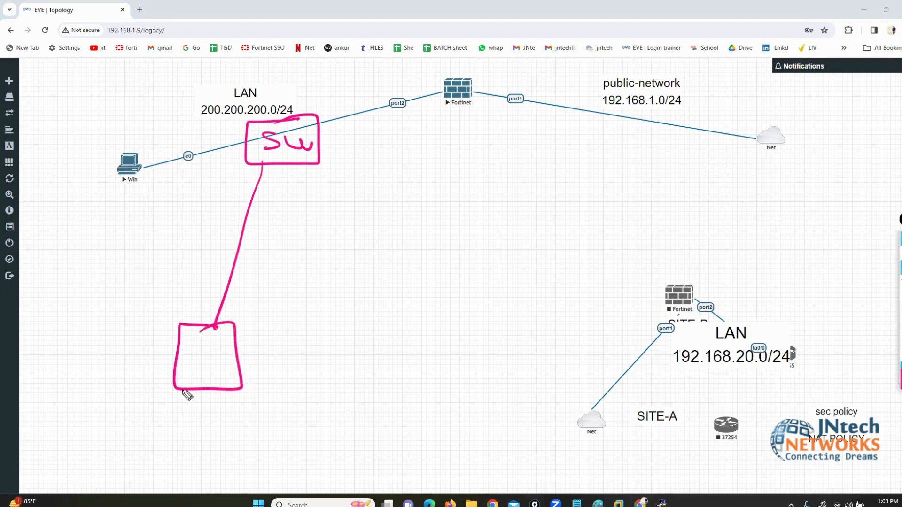
mouse_move(165, 398)
mouse_down()
mouse_move(161, 422)
mouse_move(205, 408)
mouse_move(230, 416)
mouse_move(283, 409)
mouse_move(288, 397)
mouse_move(309, 428)
mouse_move(147, 428)
mouse_up()
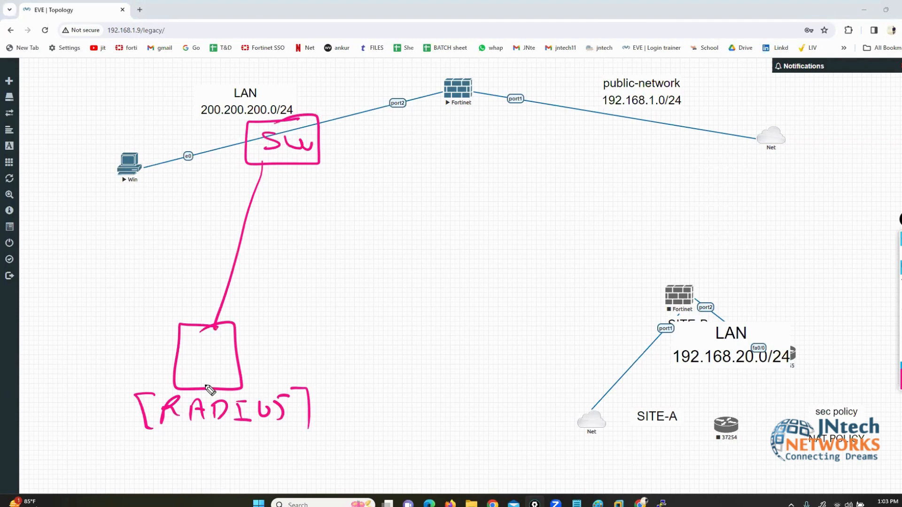
mouse_move(158, 339)
mouse_down()
mouse_move(121, 397)
mouse_move(156, 444)
mouse_up()
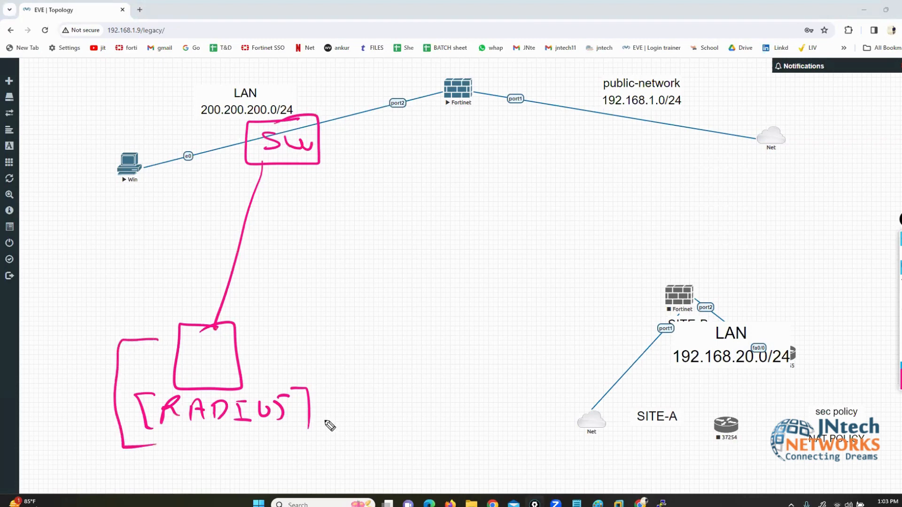
mouse_move(301, 347)
mouse_down()
mouse_move(319, 346)
mouse_move(322, 439)
mouse_move(311, 438)
mouse_up()
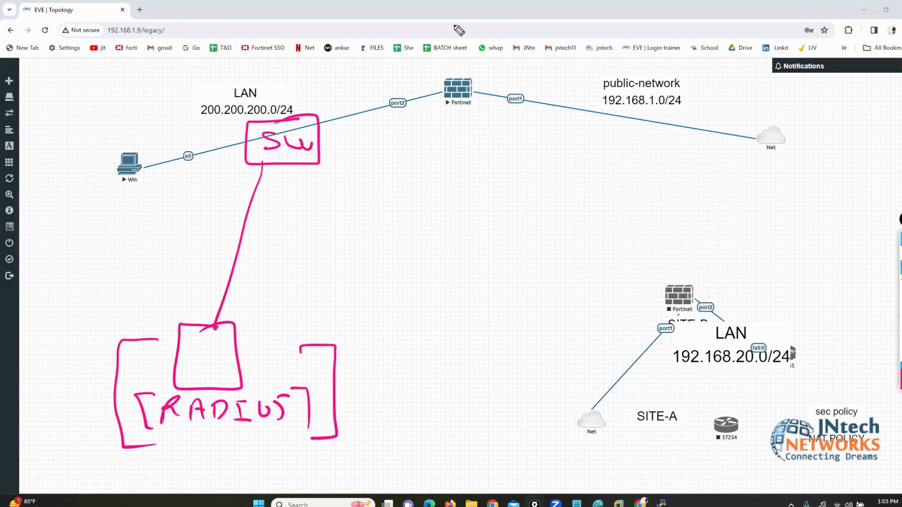
Step: Draw an arrow at the Fortinet, circle the RADIUS sketch, and write the FW-I label
mouse_move(454, 22)
mouse_down()
mouse_move(455, 64)
mouse_move(465, 71)
mouse_up()
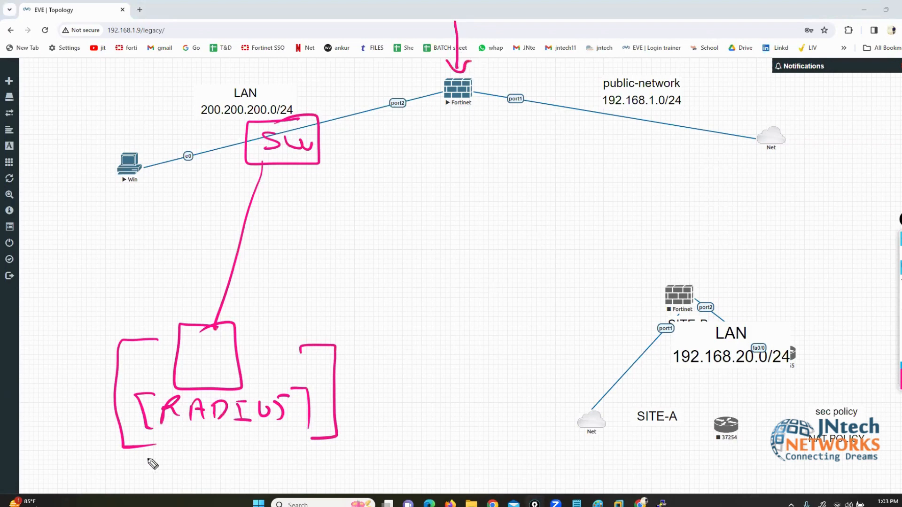
drag(135, 344, 322, 384)
mouse_move(310, 431)
mouse_down()
mouse_move(127, 346)
mouse_move(227, 328)
mouse_up()
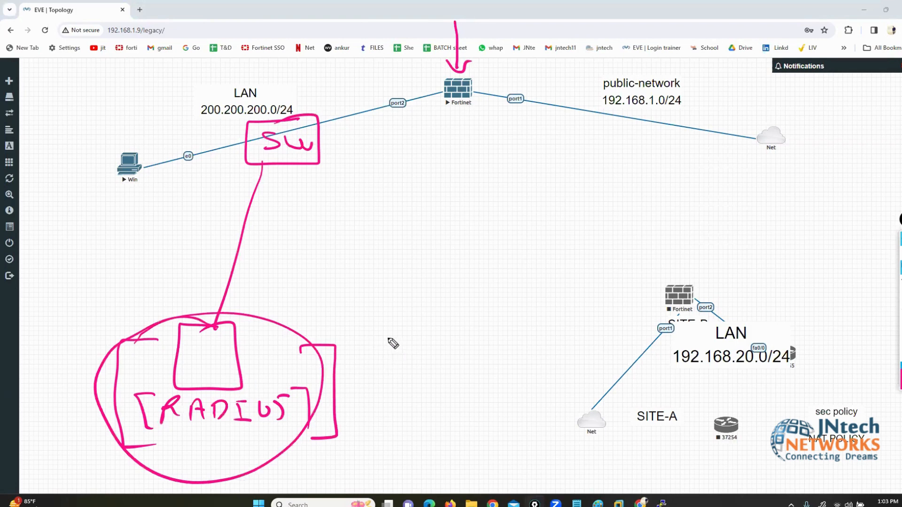
mouse_move(389, 324)
mouse_down()
mouse_move(391, 345)
mouse_move(403, 322)
mouse_move(403, 332)
mouse_move(425, 328)
mouse_move(463, 342)
mouse_up()
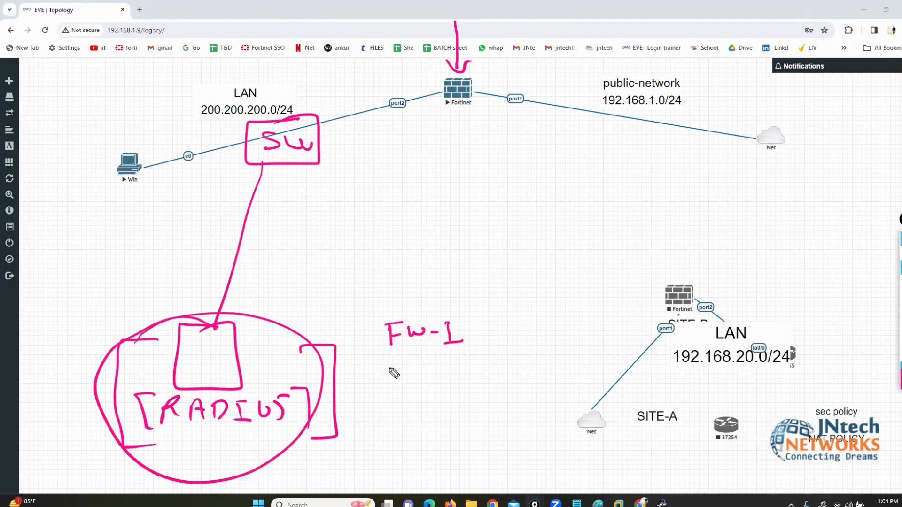
Step: Annotate the topology: firewall IP and bracketed [CCNA] under FW-I, port2 circled, blue line Fortinet→RADIUS
mouse_move(369, 360)
mouse_down()
mouse_move(380, 372)
mouse_move(529, 374)
mouse_move(547, 388)
mouse_up()
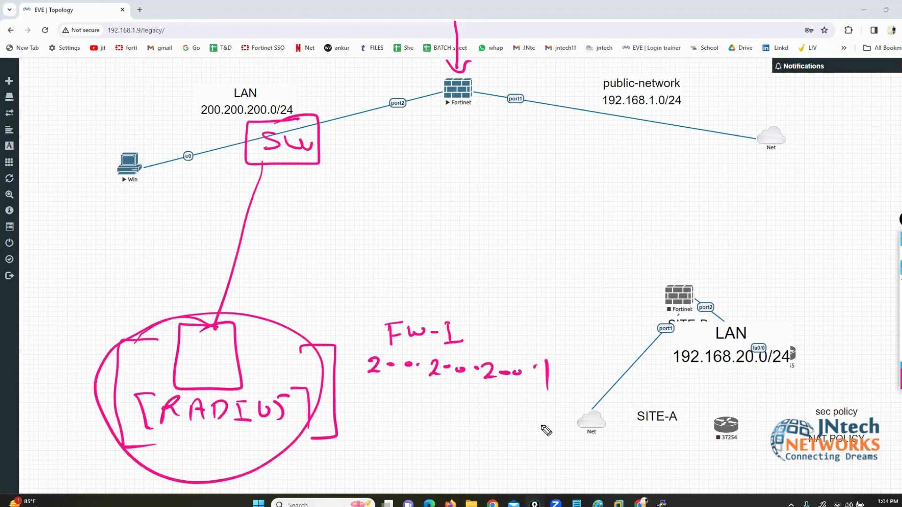
drag(403, 92, 425, 95)
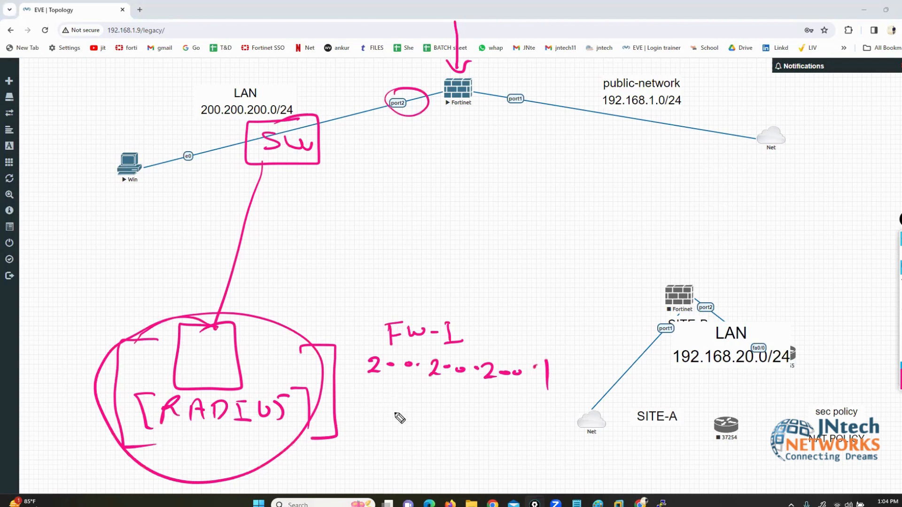
mouse_move(420, 400)
mouse_down()
mouse_move(422, 415)
mouse_move(437, 416)
mouse_move(464, 403)
mouse_up()
mouse_move(476, 416)
mouse_down()
mouse_move(479, 409)
mouse_move(508, 428)
mouse_up()
drag(397, 394, 395, 428)
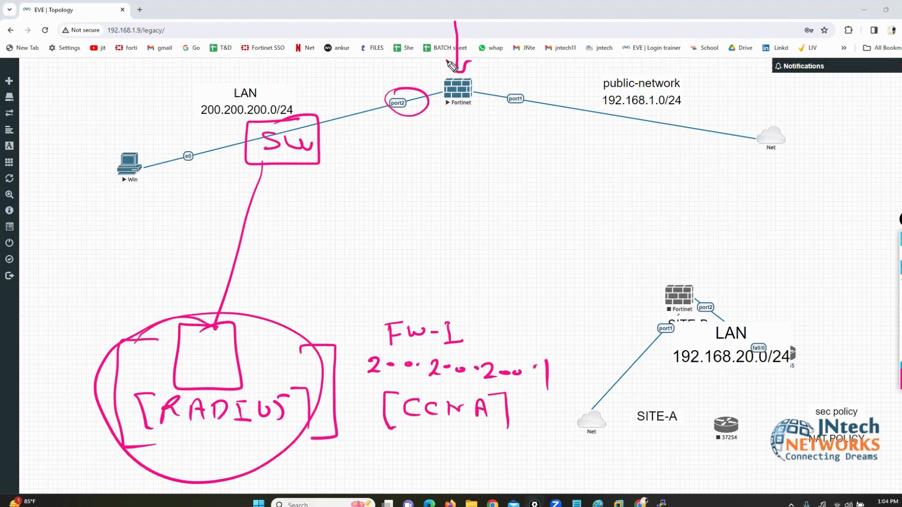
mouse_move(444, 57)
mouse_down()
mouse_move(458, 74)
mouse_move(476, 59)
mouse_move(414, 87)
mouse_move(505, 96)
mouse_move(324, 129)
mouse_up()
mouse_move(296, 168)
mouse_down()
mouse_move(236, 339)
mouse_move(246, 331)
mouse_up()
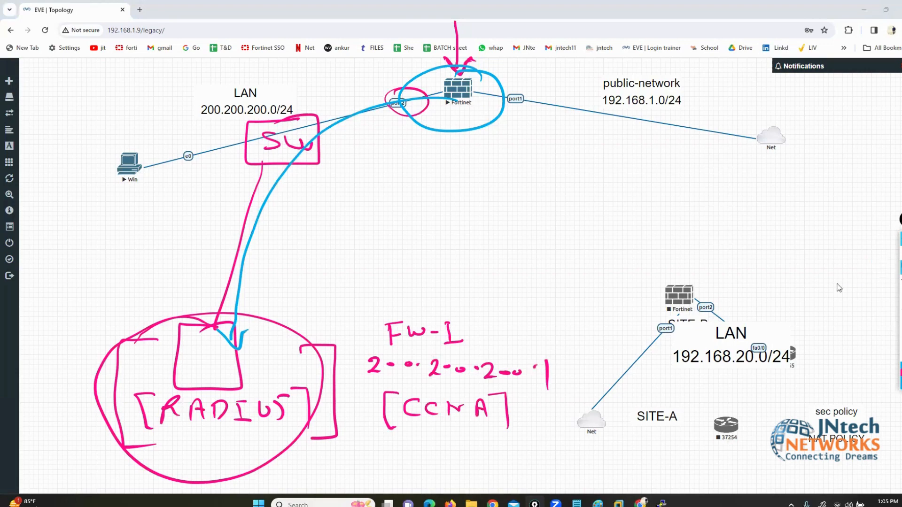
Step: Bring up FortiGate's empty RADIUS Servers list and start a new RADIUS server entry
click(450, 504)
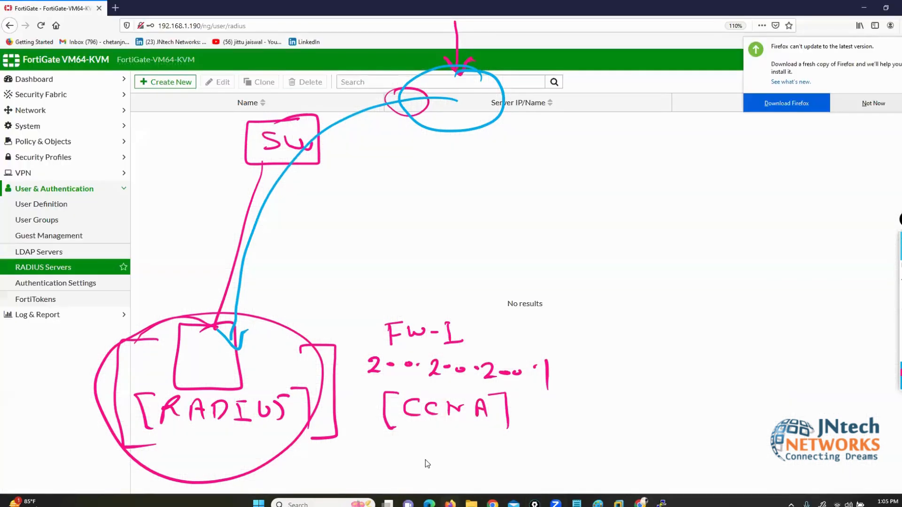
click(58, 266)
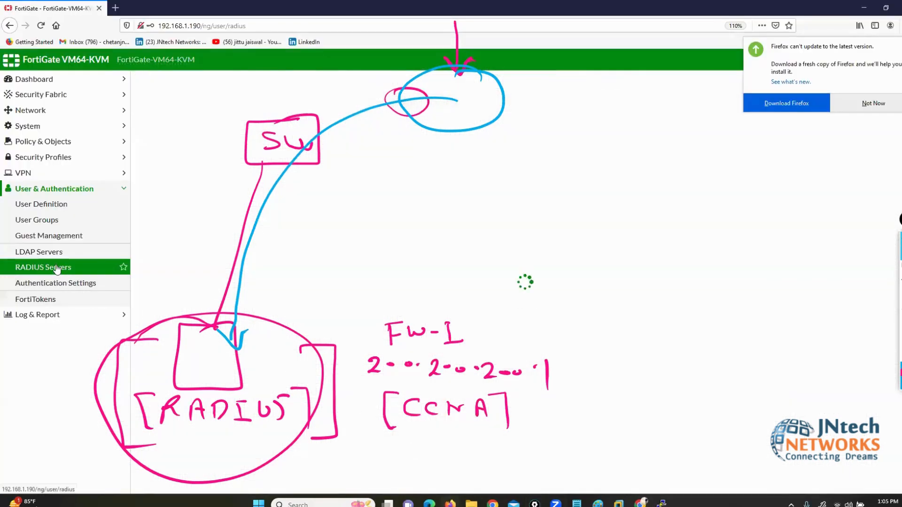
click(161, 80)
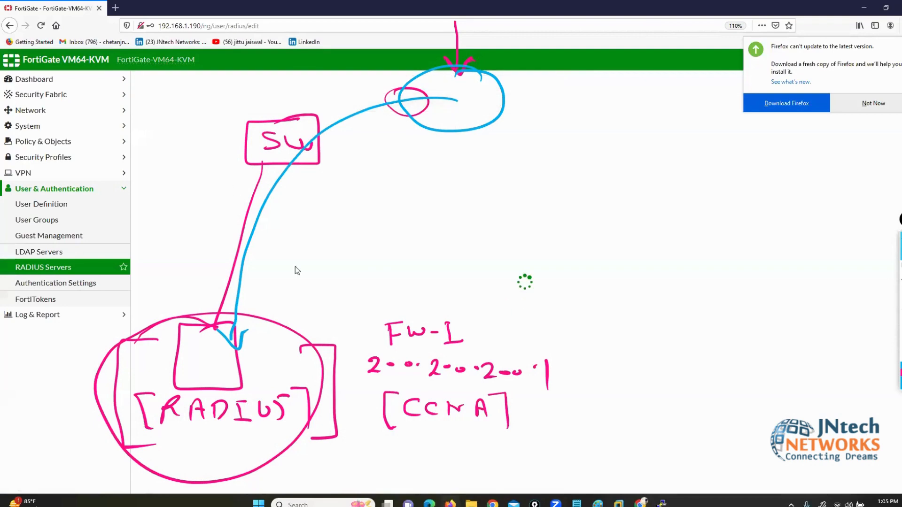
Step: Dismiss the update notice and enter name REMOTE-SRV with primary server 200.200.200.150
click(875, 102)
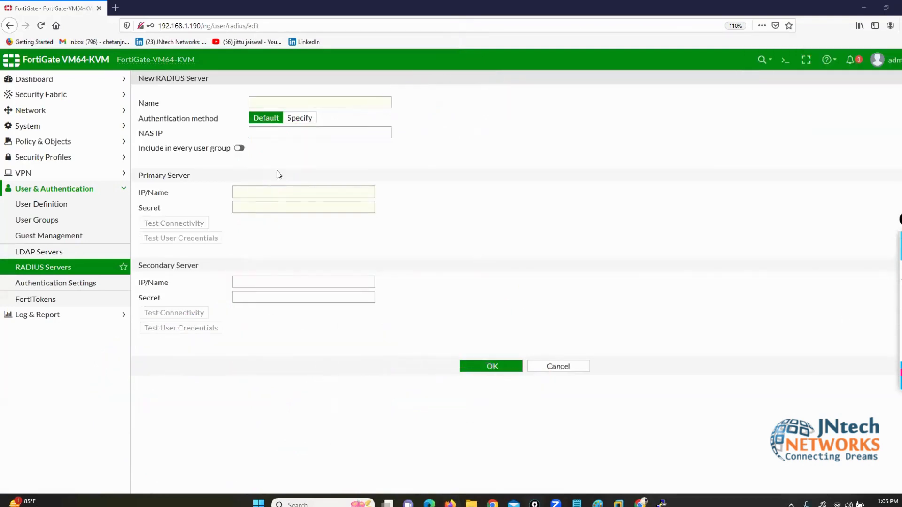
click(277, 102)
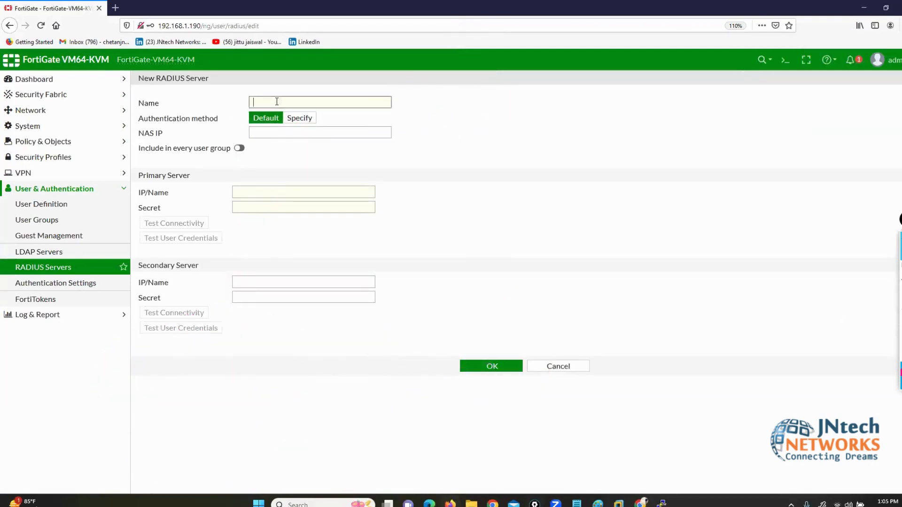
text(REMOTE-SRV)
drag(137, 175, 176, 179)
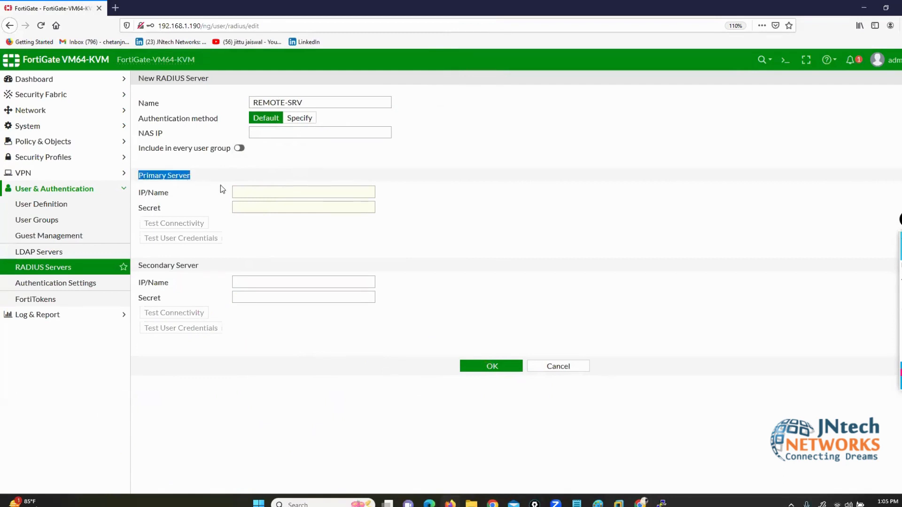
click(240, 192)
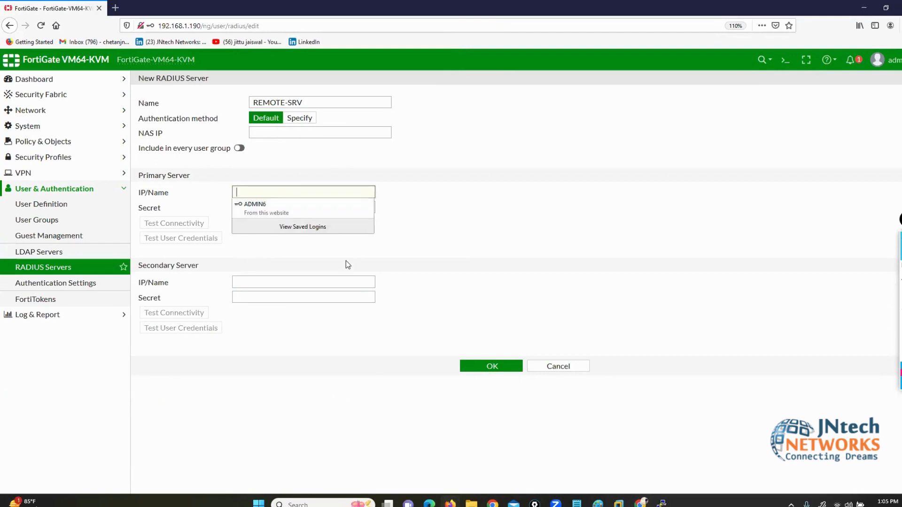
text(200.200.2)
text(00.150)
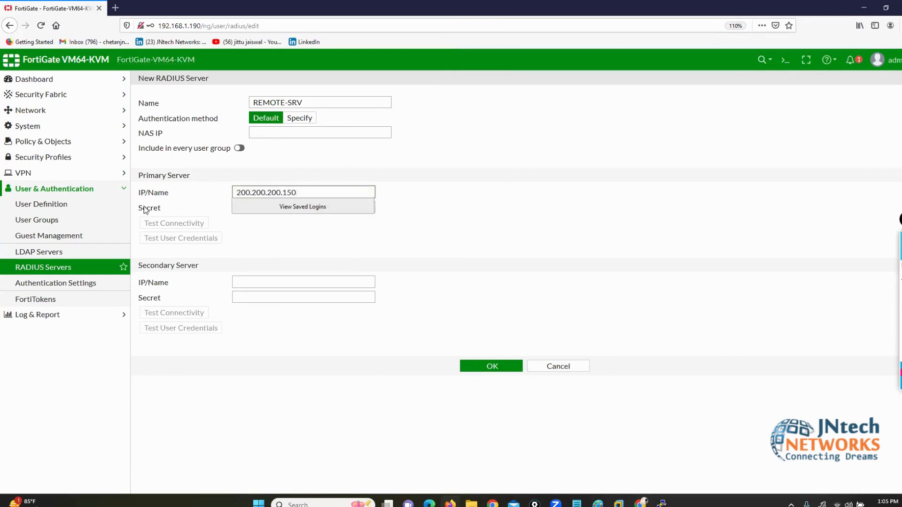
Step: Enter the shared secret, save the RADIUS server, and decline the browser's login-saving prompt
drag(135, 209, 170, 210)
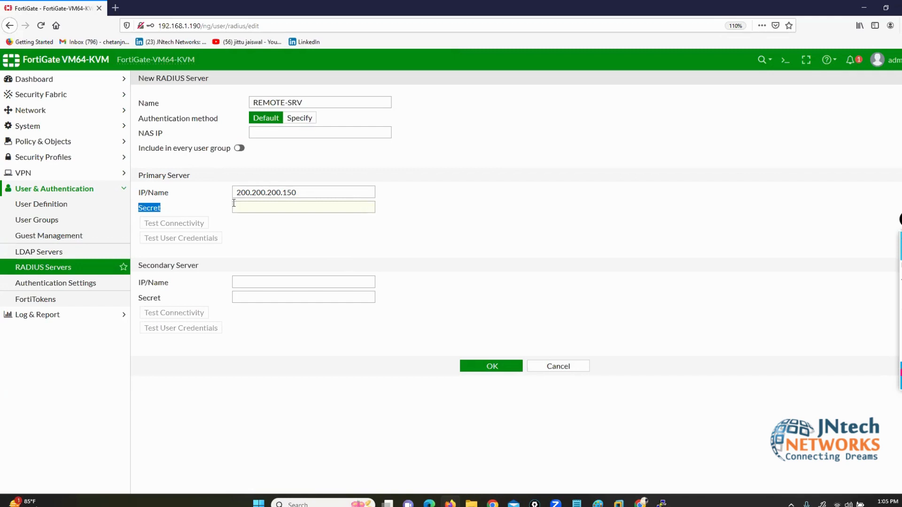
click(258, 206)
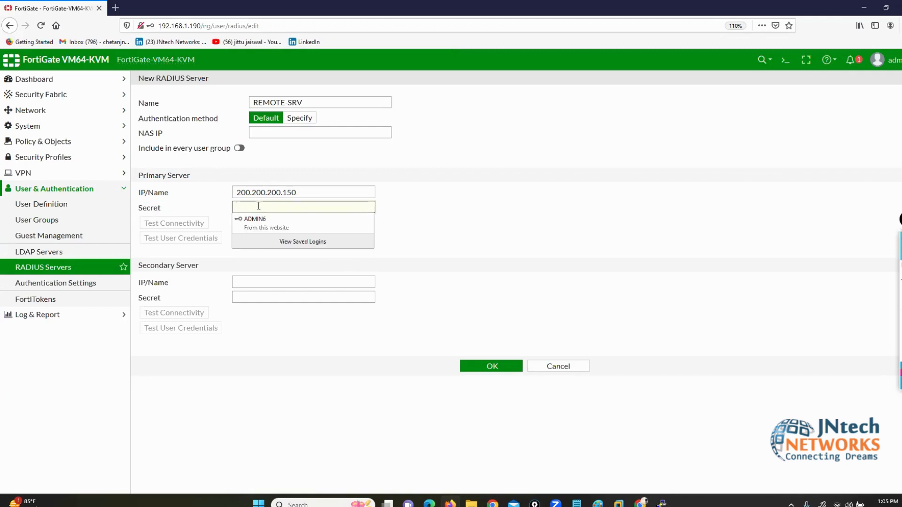
text(***)
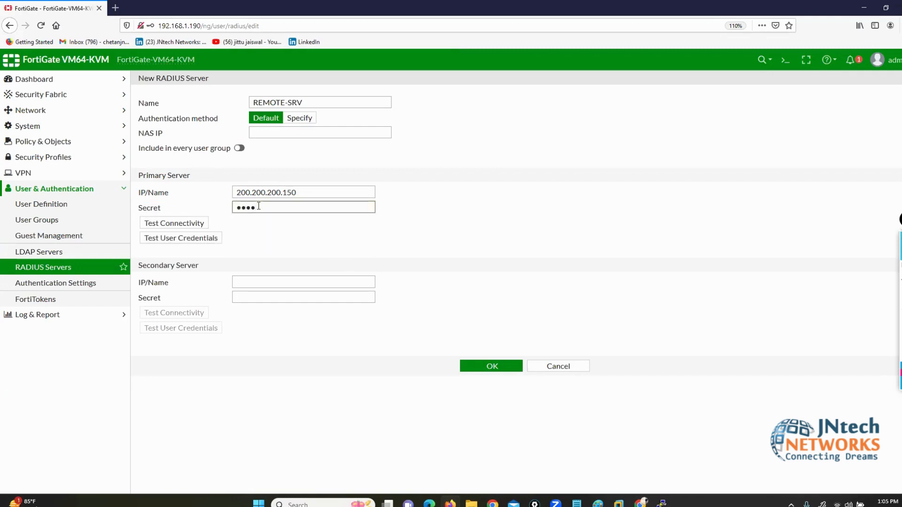
click(500, 366)
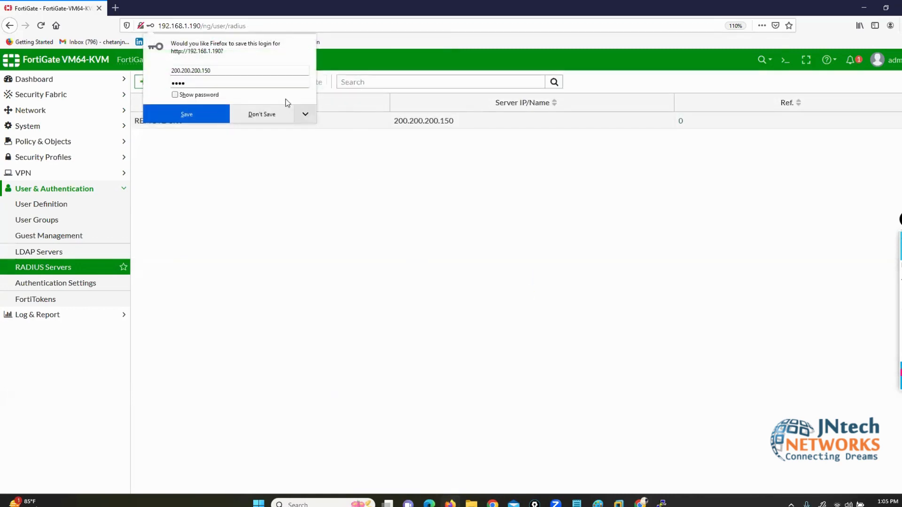
click(247, 114)
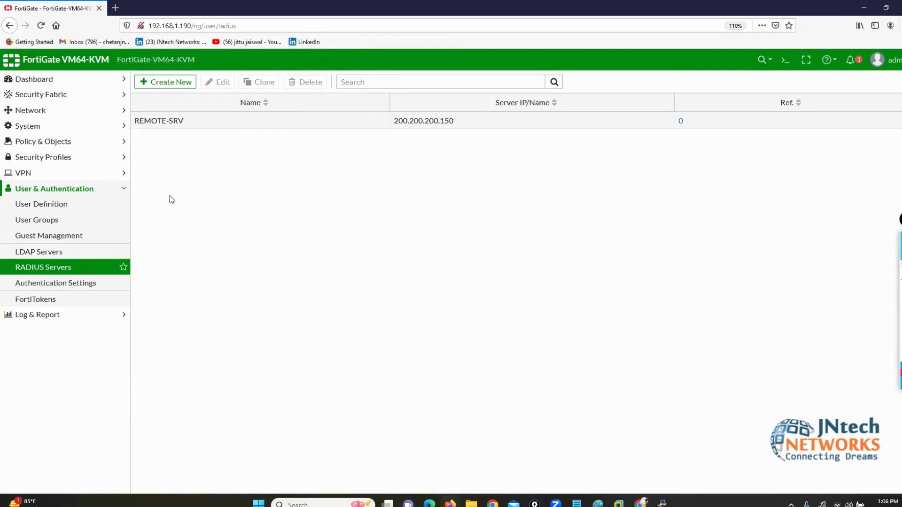
Step: Start a new Firewall user group and name it REMOTE-SRV1
click(51, 226)
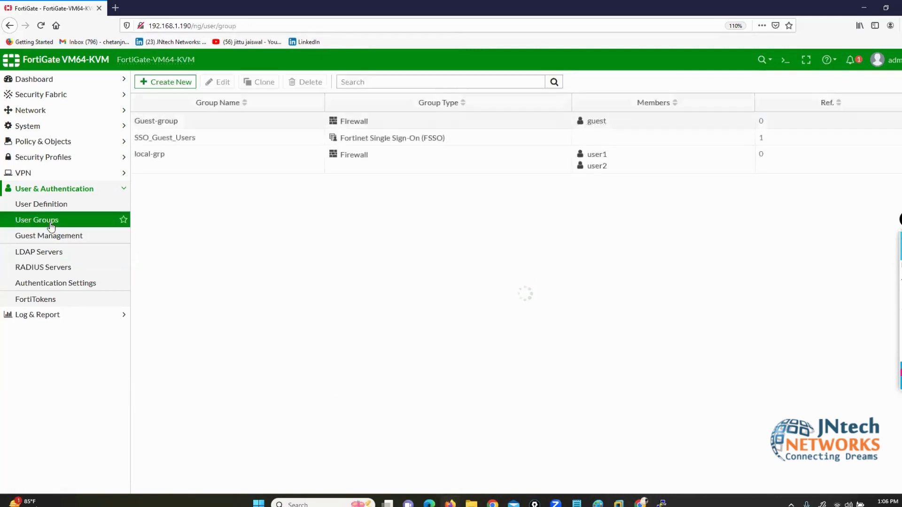
click(187, 86)
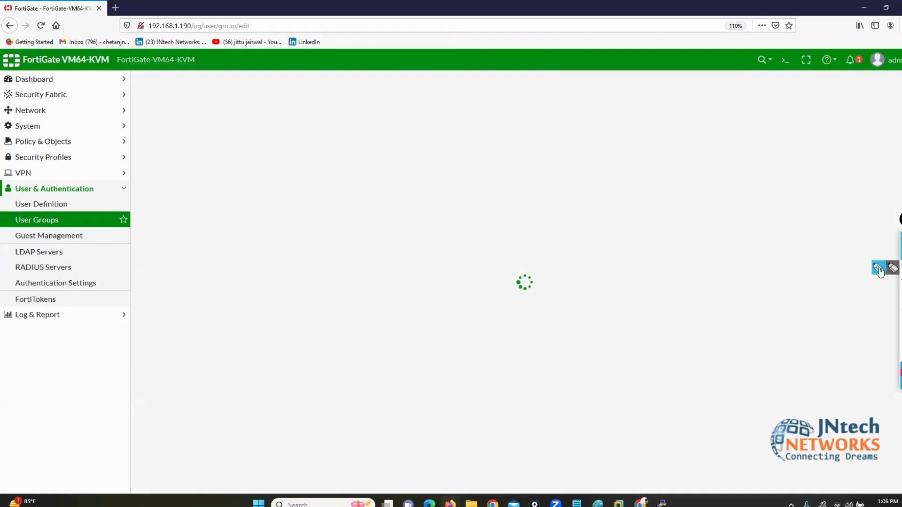
mouse_move(184, 184)
mouse_down()
mouse_move(139, 188)
mouse_move(136, 287)
mouse_move(262, 334)
mouse_move(403, 319)
mouse_up()
mouse_move(404, 287)
mouse_down()
mouse_move(376, 179)
mouse_move(184, 182)
mouse_up()
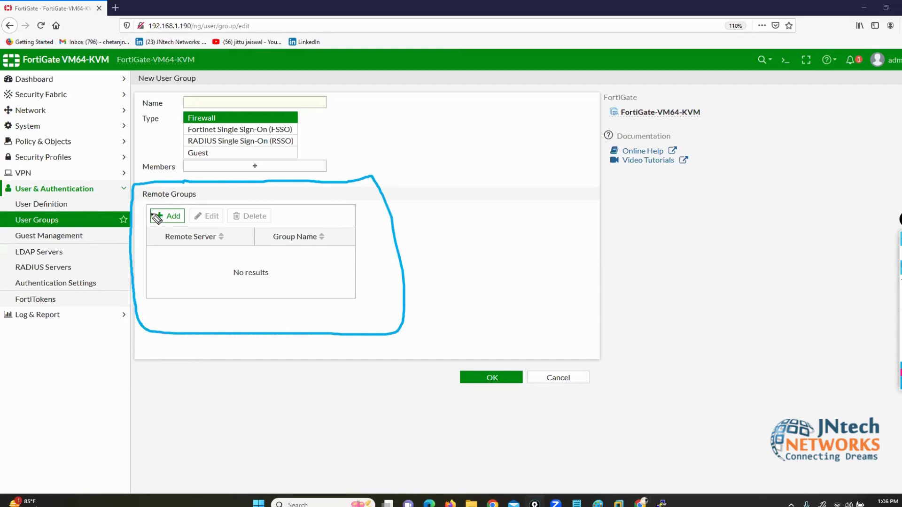
mouse_move(104, 91)
mouse_down()
mouse_move(132, 103)
mouse_move(137, 118)
mouse_up()
drag(112, 168, 136, 169)
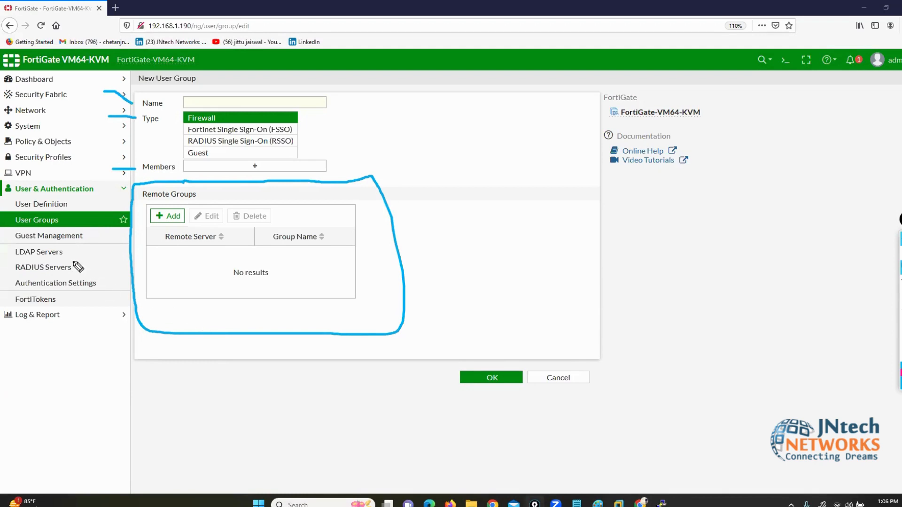
mouse_move(67, 258)
mouse_down()
mouse_move(81, 258)
mouse_move(81, 276)
mouse_up()
mouse_move(14, 258)
mouse_down()
mouse_move(4, 263)
mouse_move(17, 275)
mouse_up()
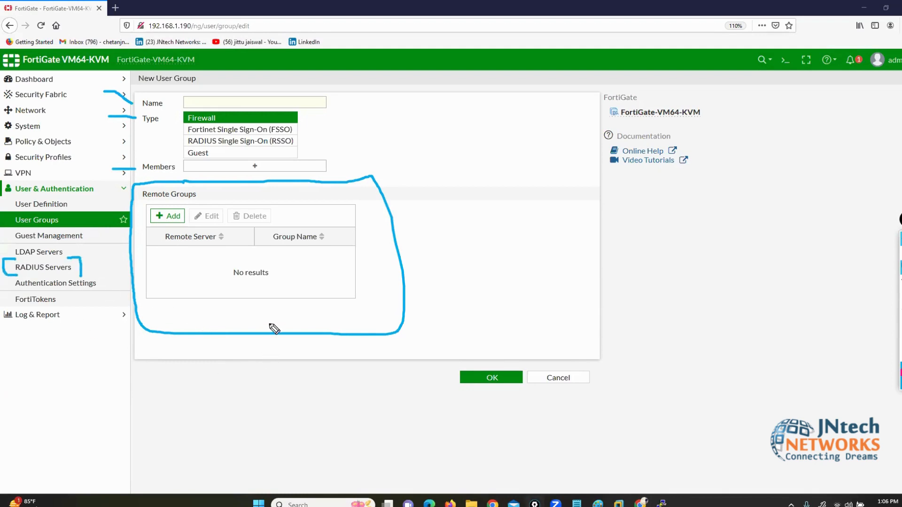
click(900, 324)
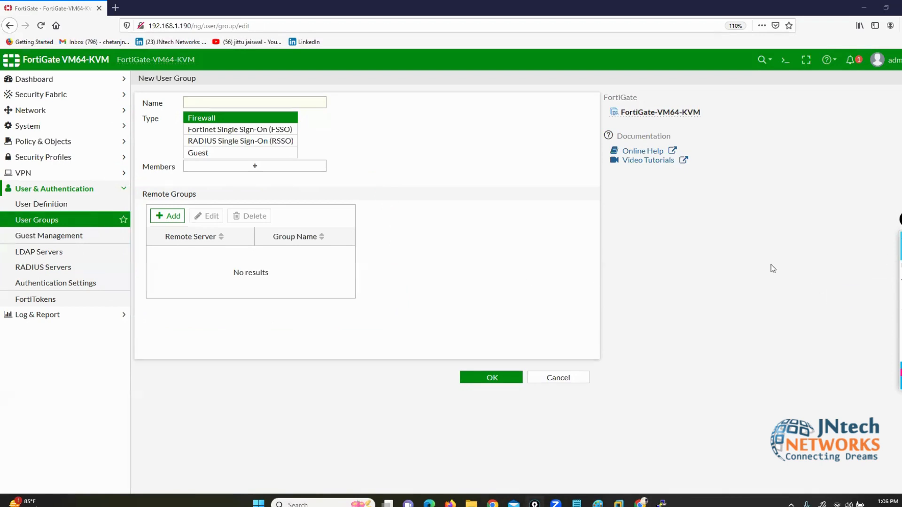
click(209, 100)
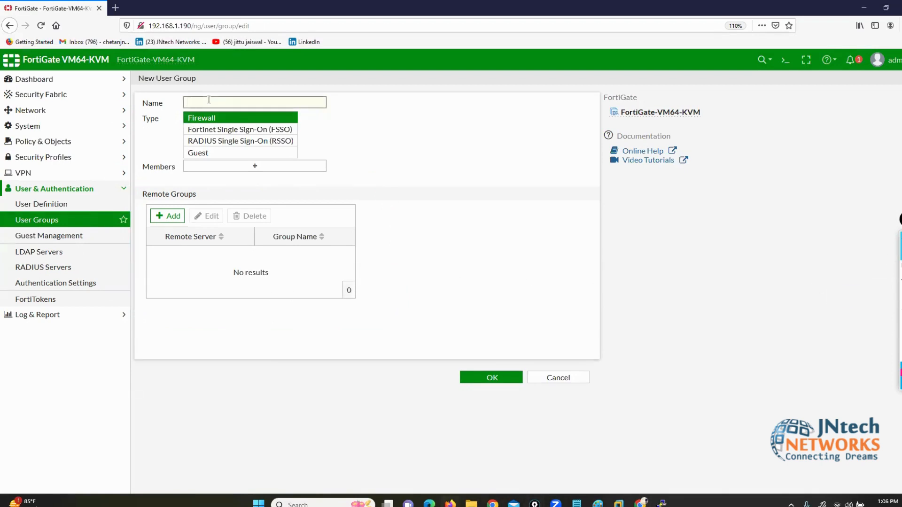
text(REMOTE-SRV1)
Step: Add the REMOTE-SRV RADIUS server as the group's remote member and save the group
click(170, 216)
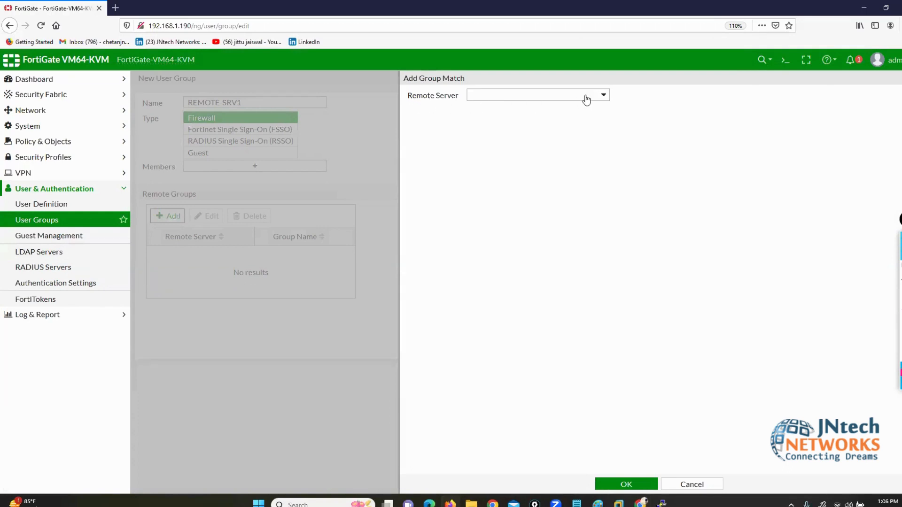
click(604, 95)
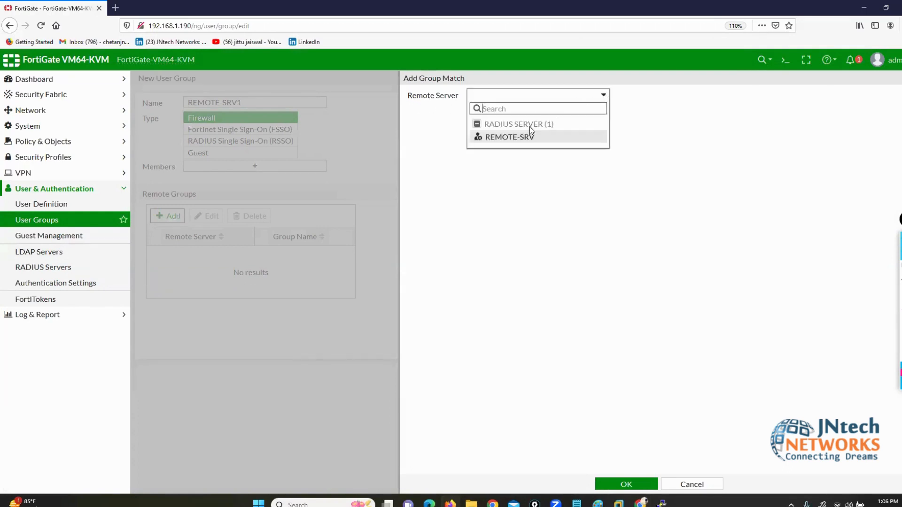
click(504, 138)
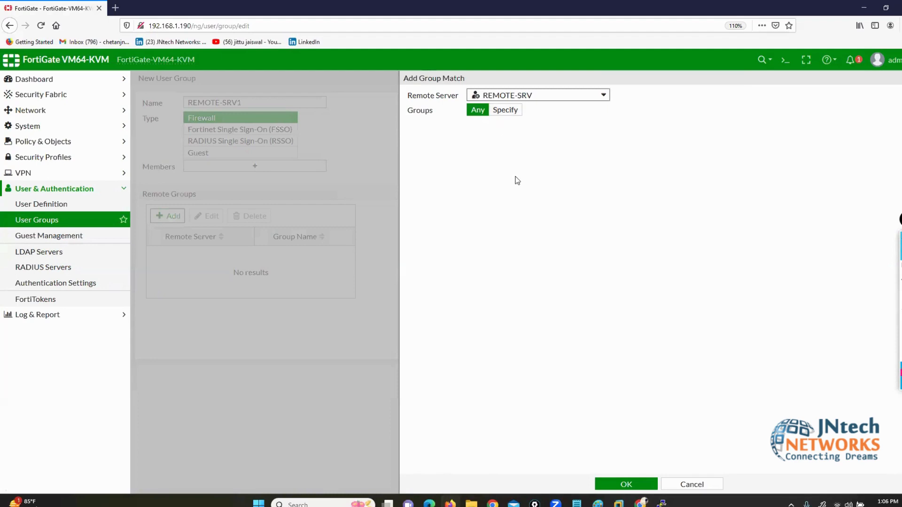
click(617, 485)
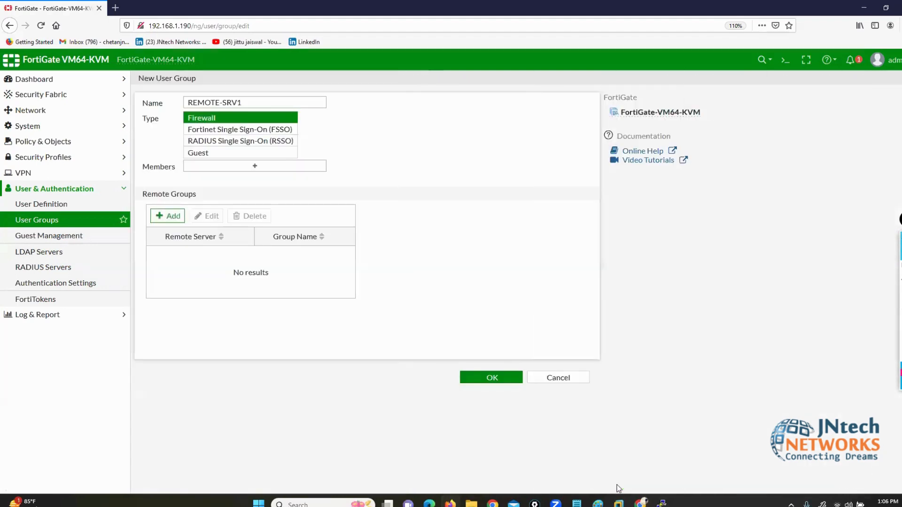
click(487, 378)
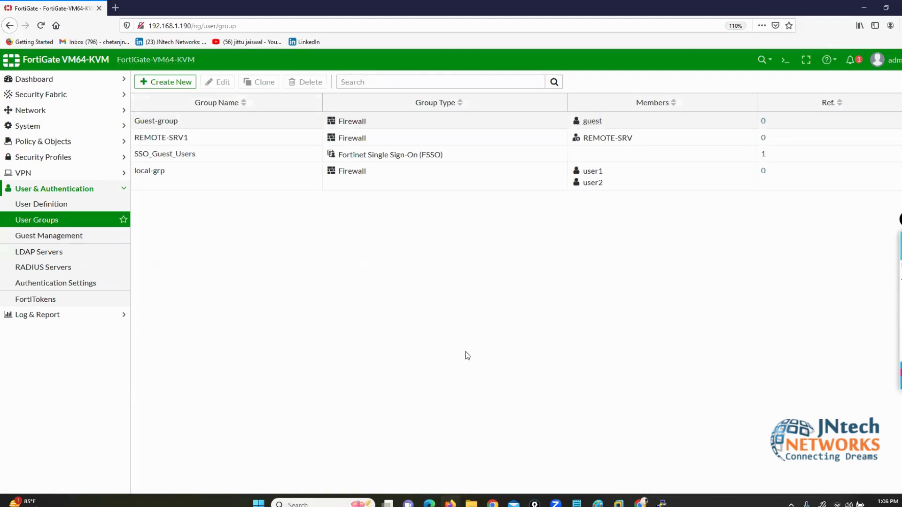
Step: Create a new firewall policy from LAN (port2) to WAN (port1)
click(44, 143)
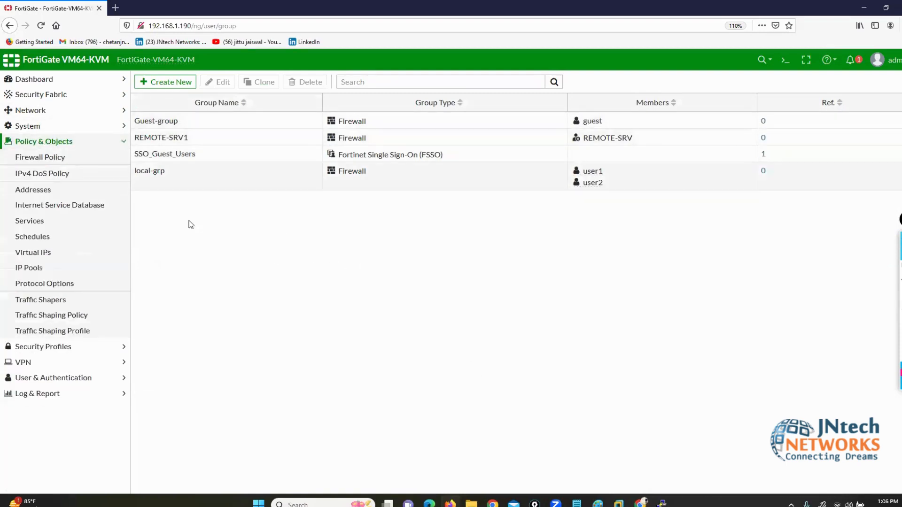
click(40, 157)
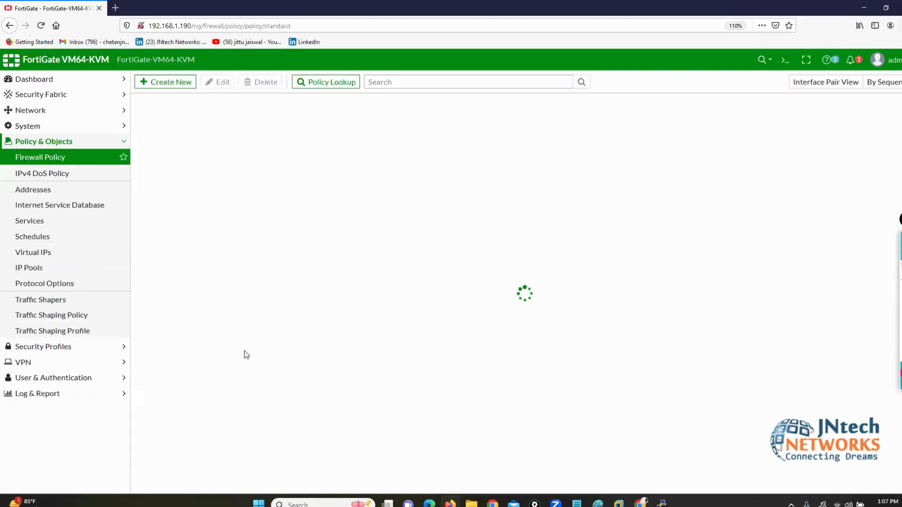
click(169, 82)
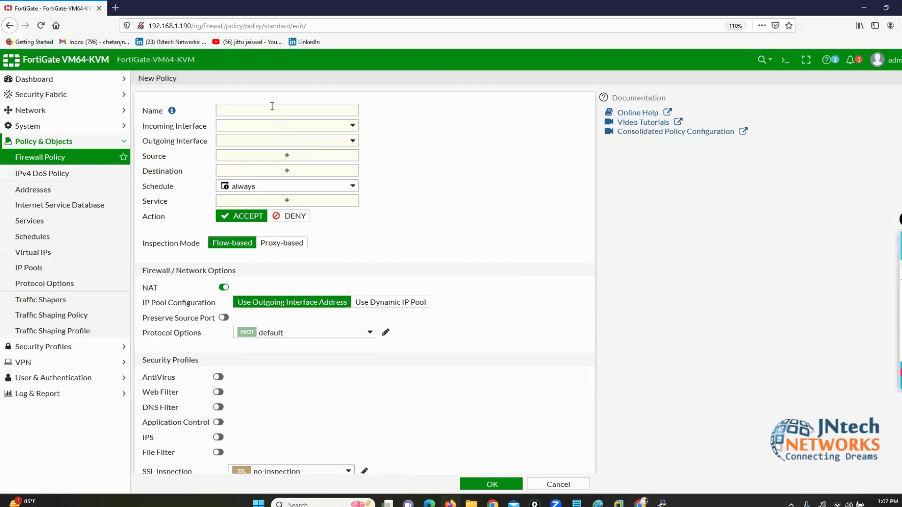
click(271, 107)
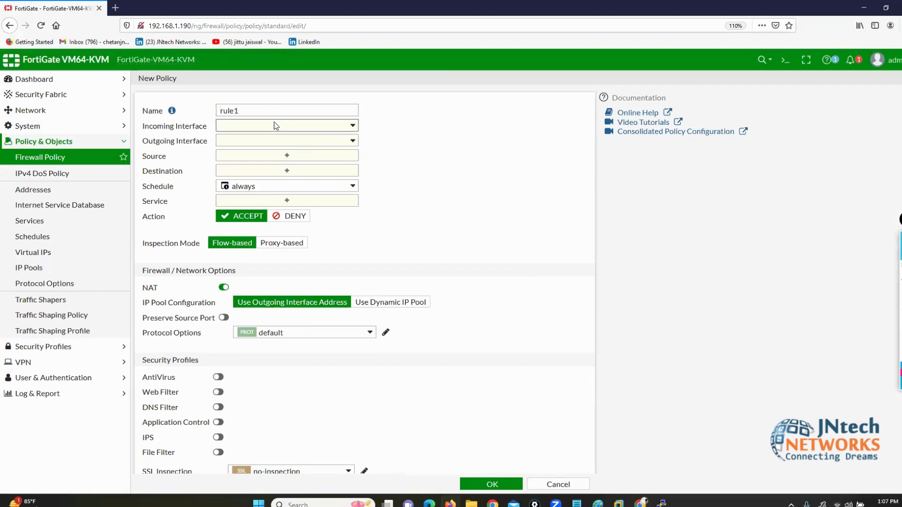
click(275, 125)
click(255, 167)
click(247, 144)
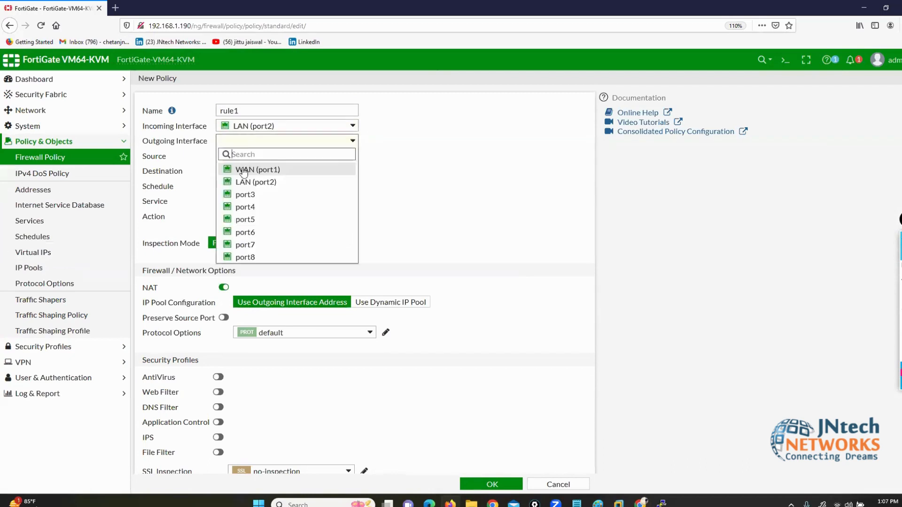
click(243, 169)
Step: Add the all address to the policy source and browse the available users
click(242, 157)
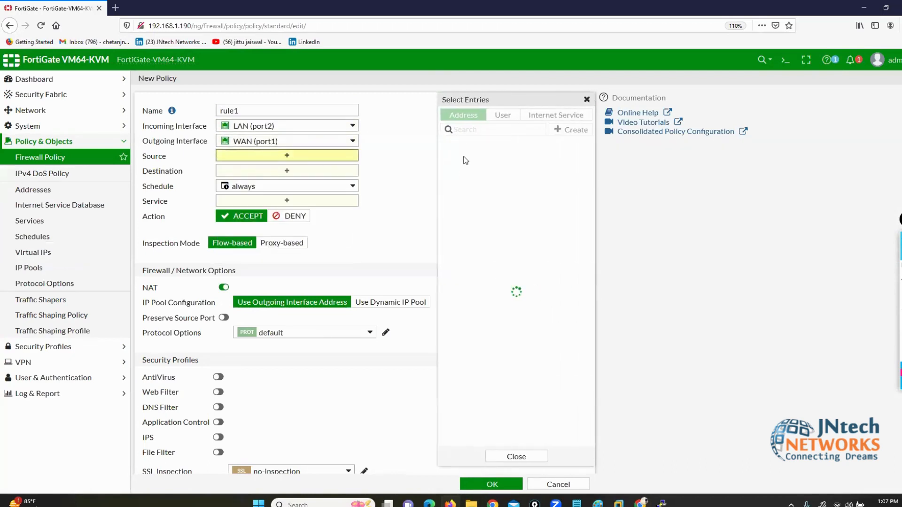
click(463, 159)
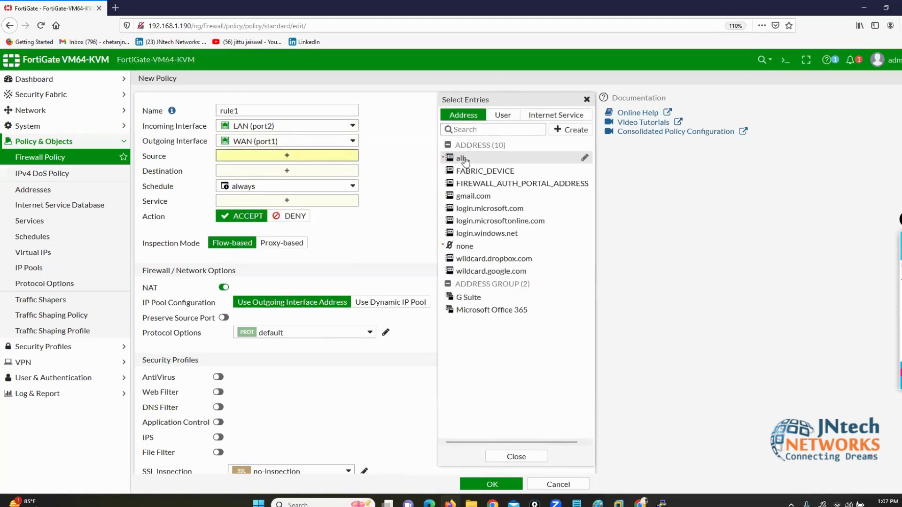
click(503, 122)
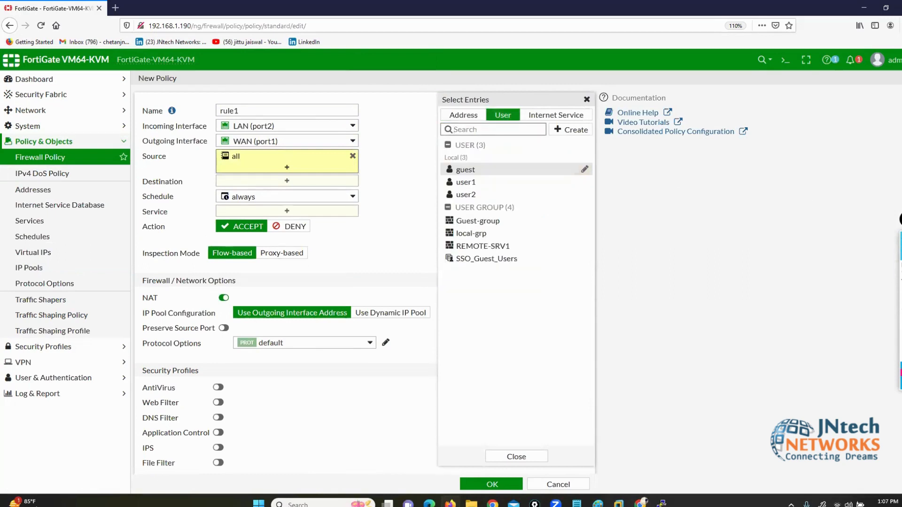
mouse_move(481, 178)
mouse_down()
mouse_move(502, 177)
mouse_move(492, 194)
mouse_up()
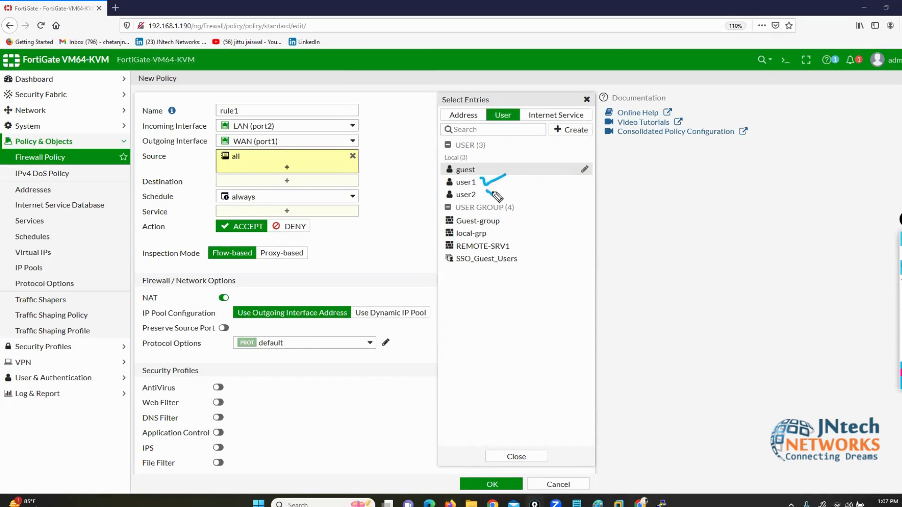
drag(493, 193, 496, 196)
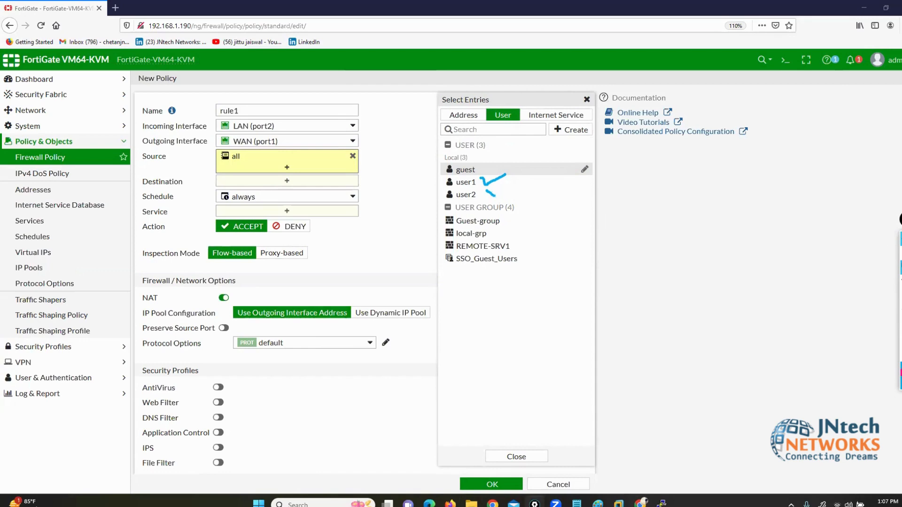
click(899, 256)
click(641, 503)
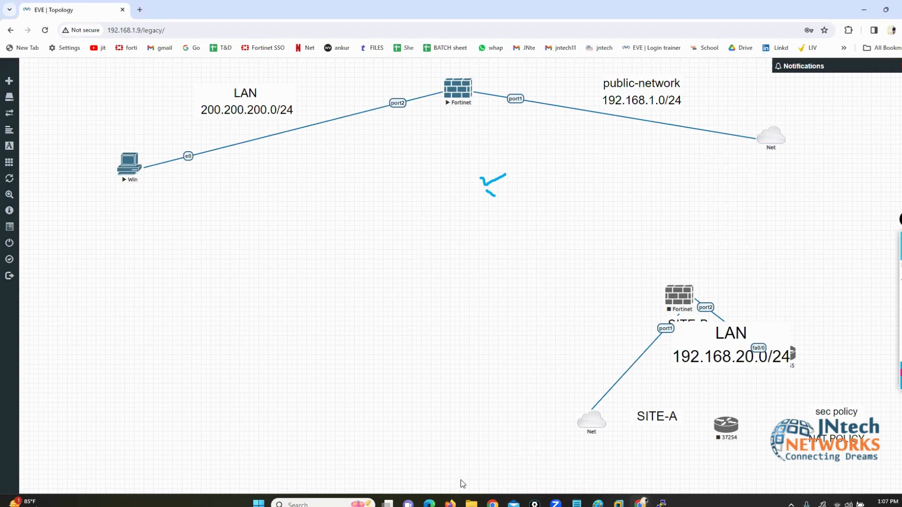
Step: Try user1 alone as the policy source in place of all, which raises an error
click(449, 503)
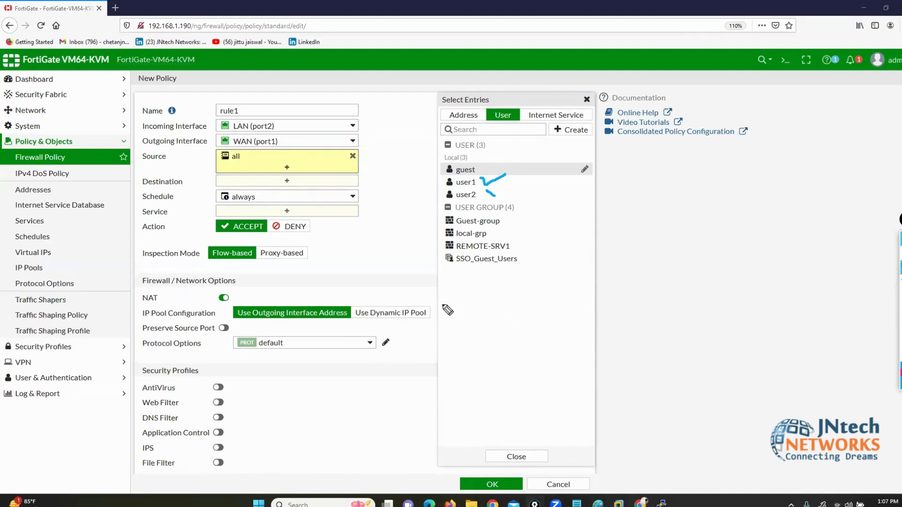
mouse_move(481, 182)
mouse_down()
mouse_move(499, 183)
mouse_move(496, 195)
mouse_move(429, 177)
mouse_move(428, 196)
mouse_move(443, 198)
mouse_up()
click(472, 186)
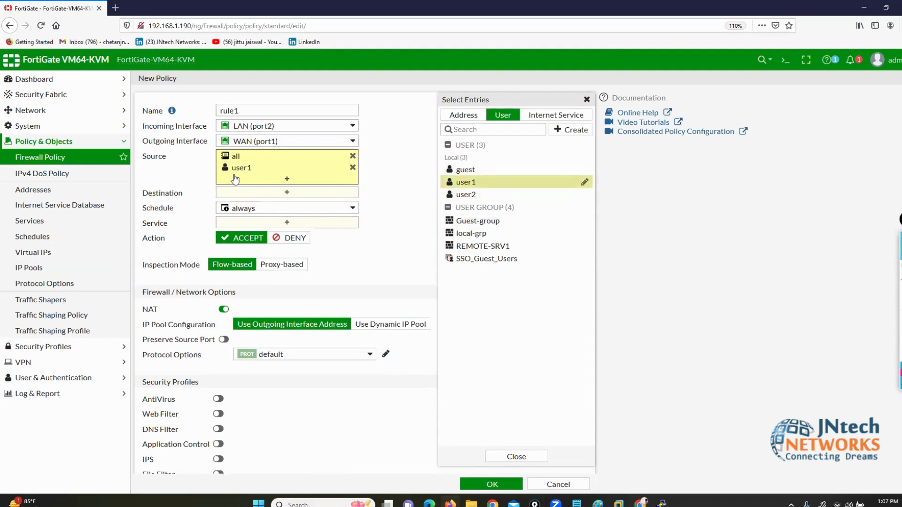
click(353, 157)
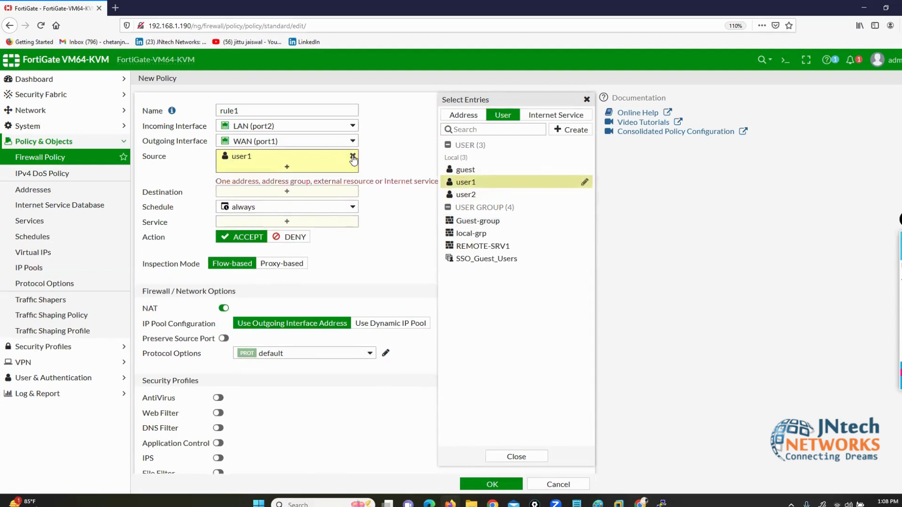
click(353, 156)
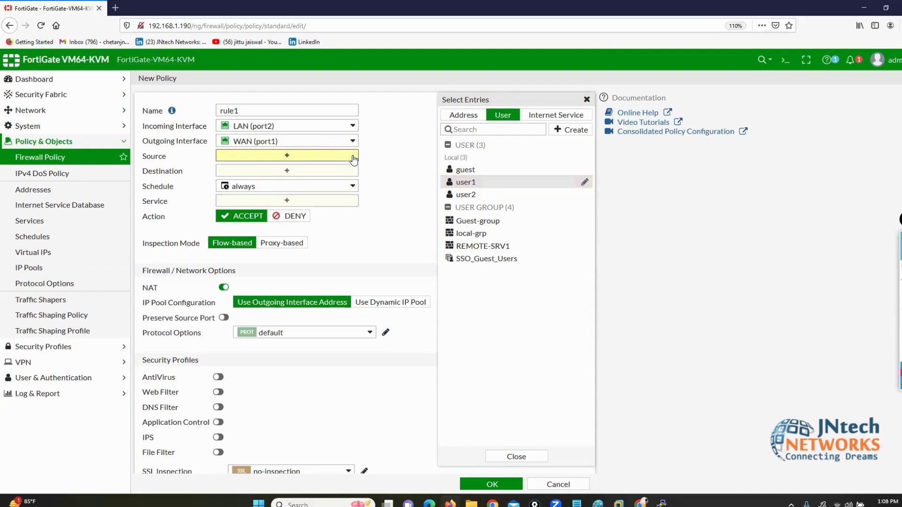
click(461, 185)
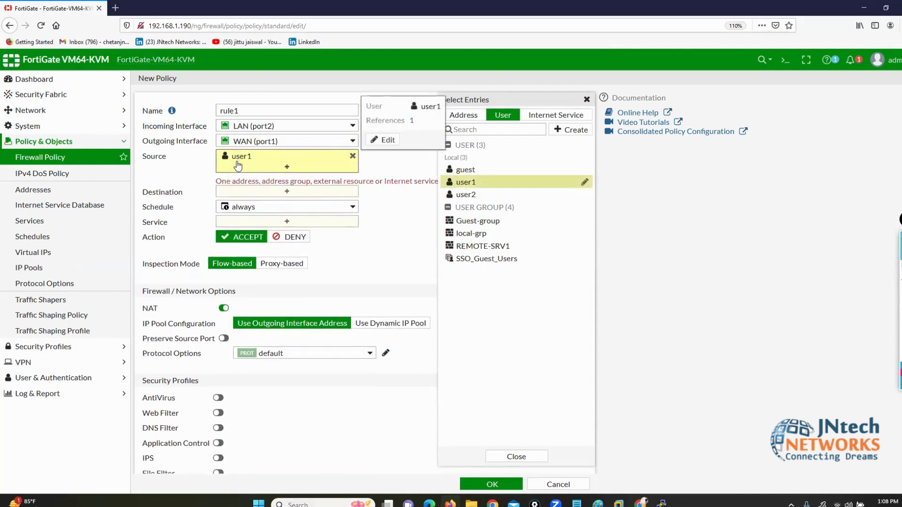
drag(217, 183, 435, 183)
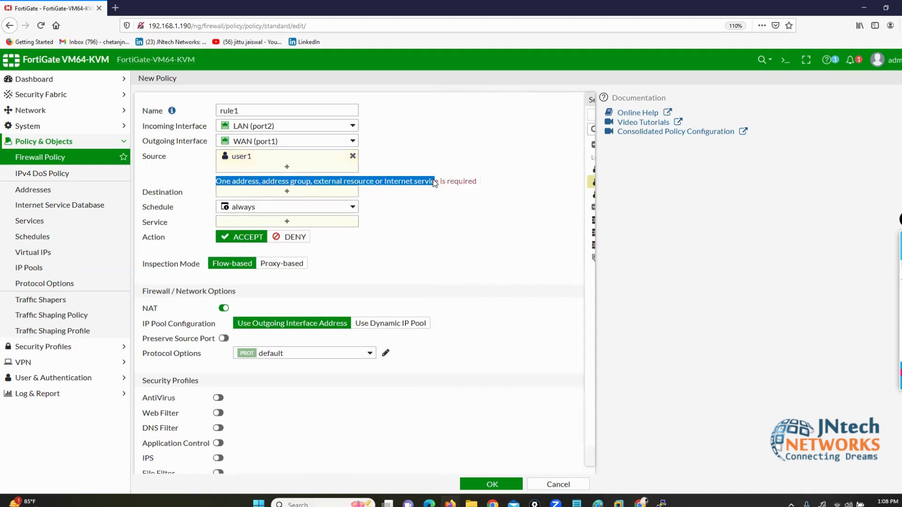
click(395, 160)
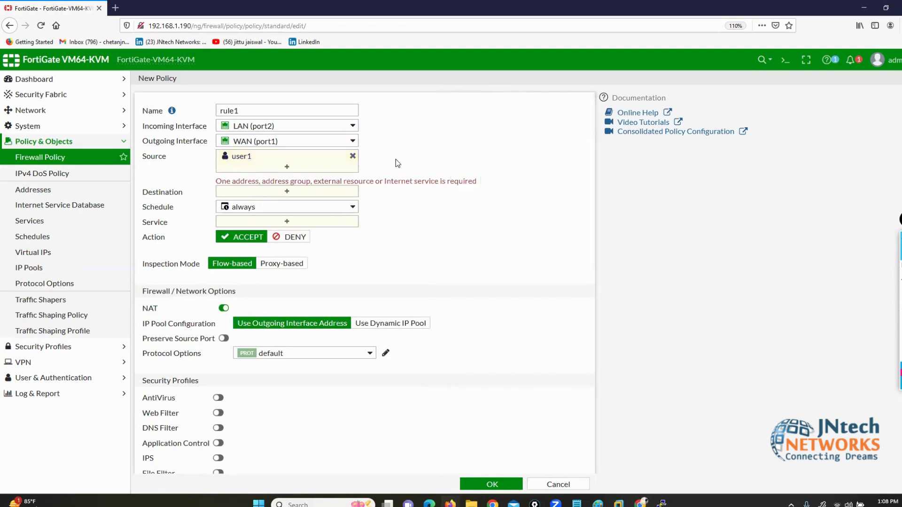
Step: Remove user1 from the source and restore the all address
click(232, 166)
mouse_move(243, 162)
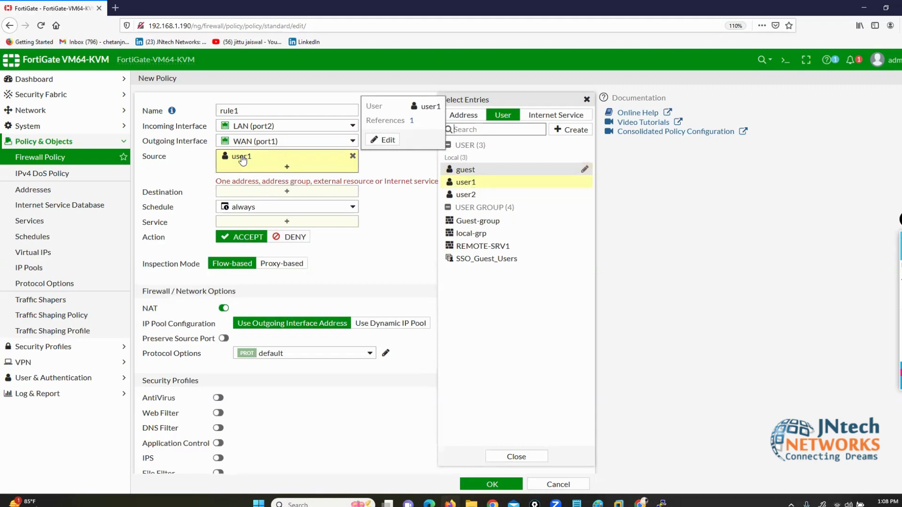
click(352, 156)
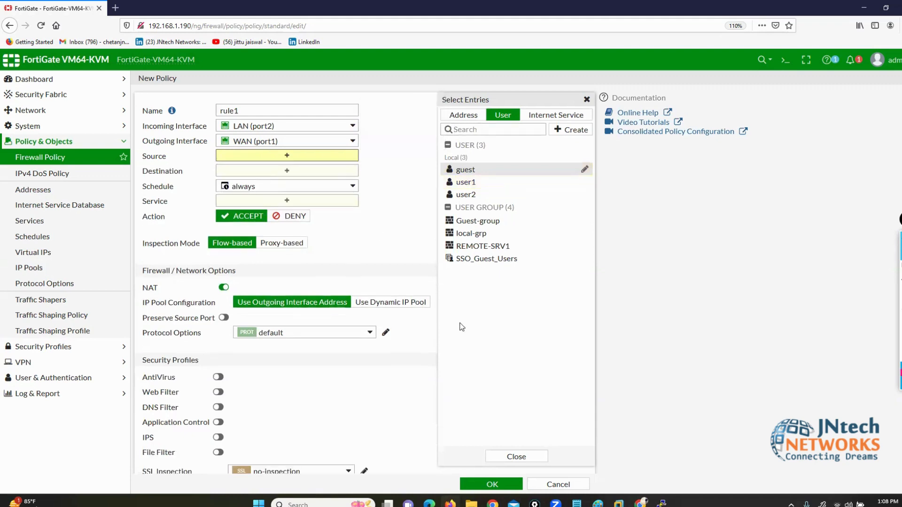
click(466, 115)
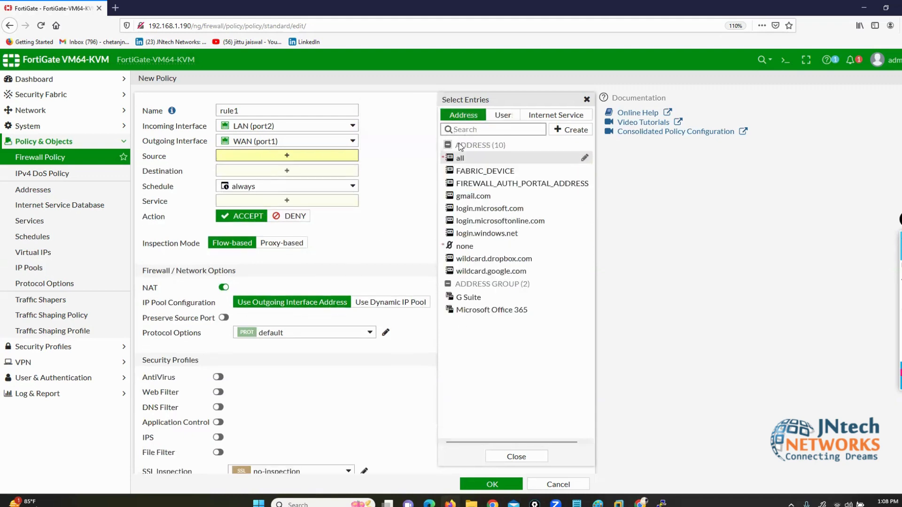
click(458, 159)
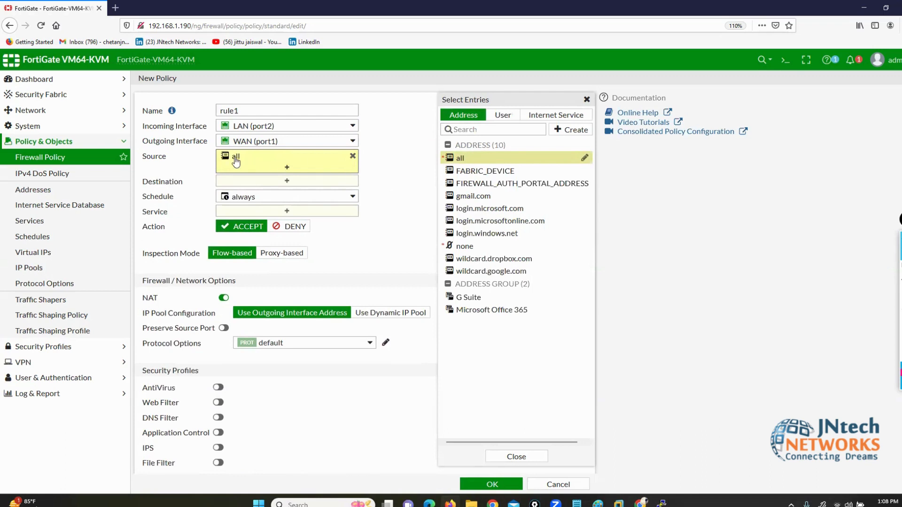
Step: Add the local-grp user group (members user1, user2) to the source alongside all
click(502, 116)
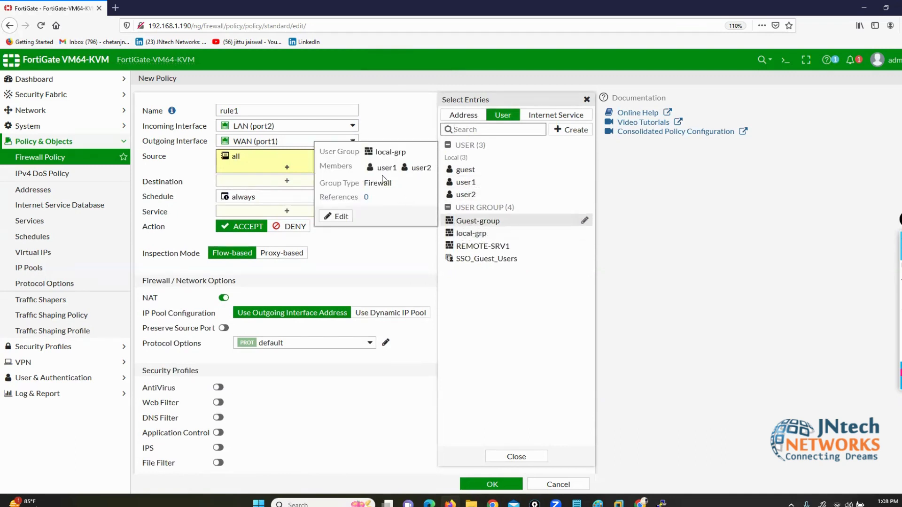
drag(374, 169, 433, 173)
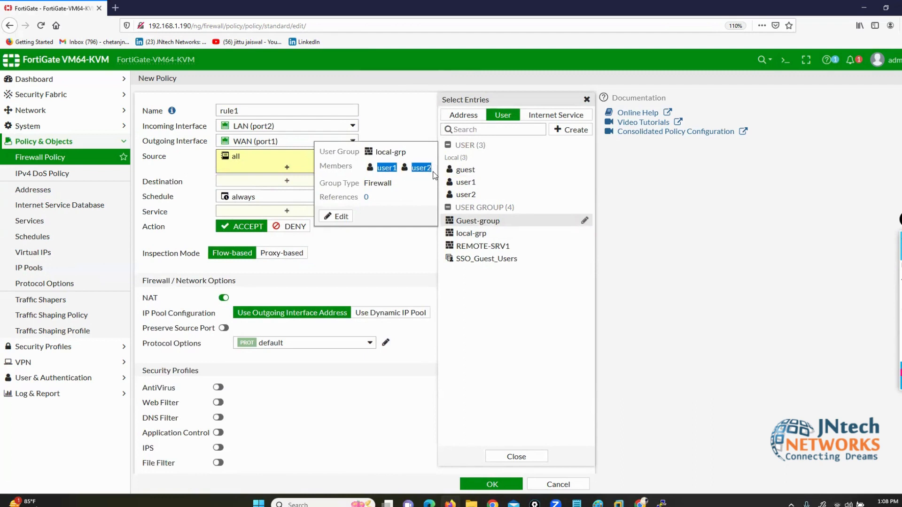
mouse_move(474, 248)
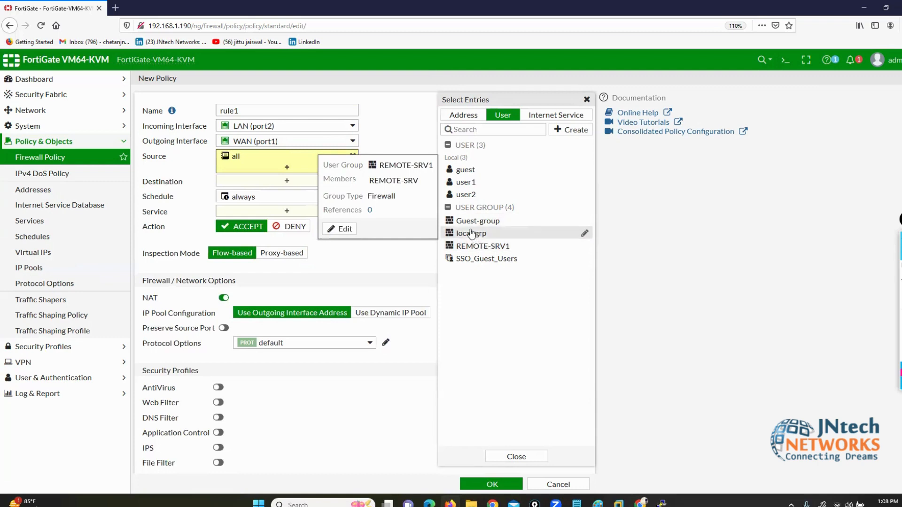
click(472, 233)
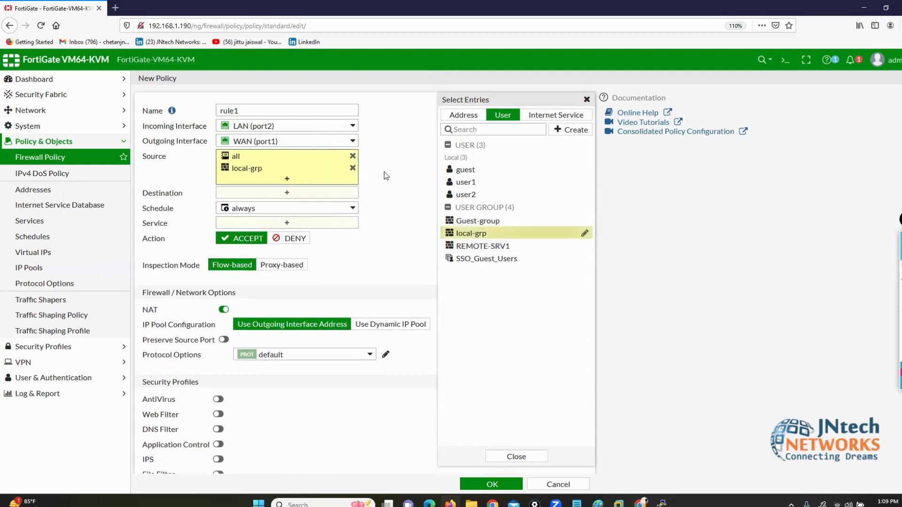
click(391, 195)
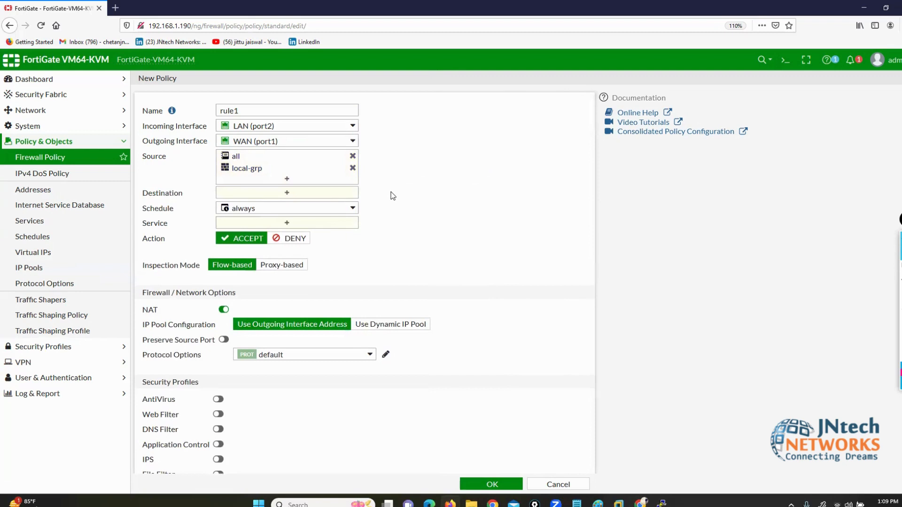
Step: Set destination all and service ALL, log all sessions, and save rule1
click(328, 193)
click(467, 159)
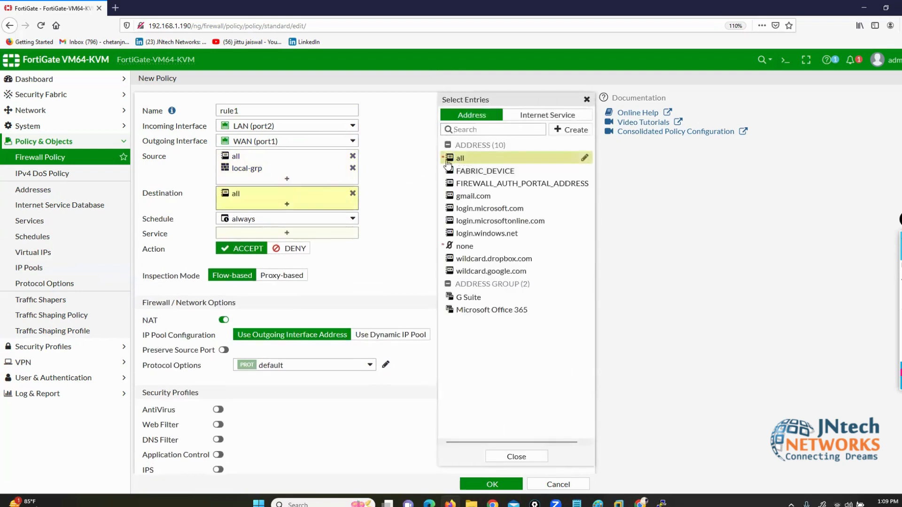
click(295, 234)
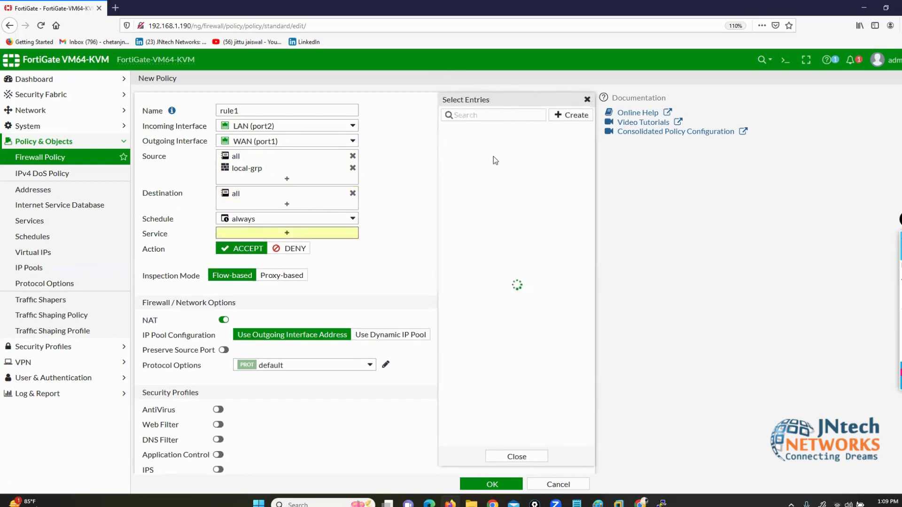
click(475, 155)
click(399, 193)
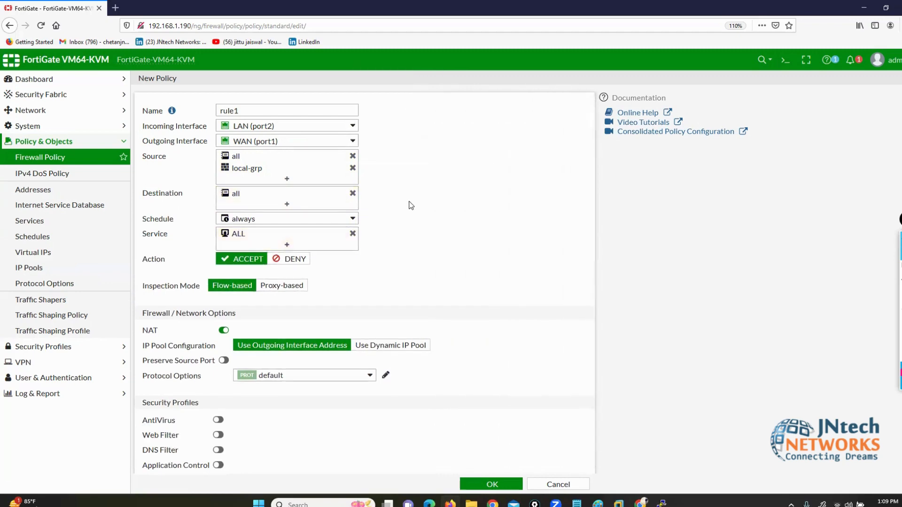
scroll(479, 260, down, 5)
click(373, 361)
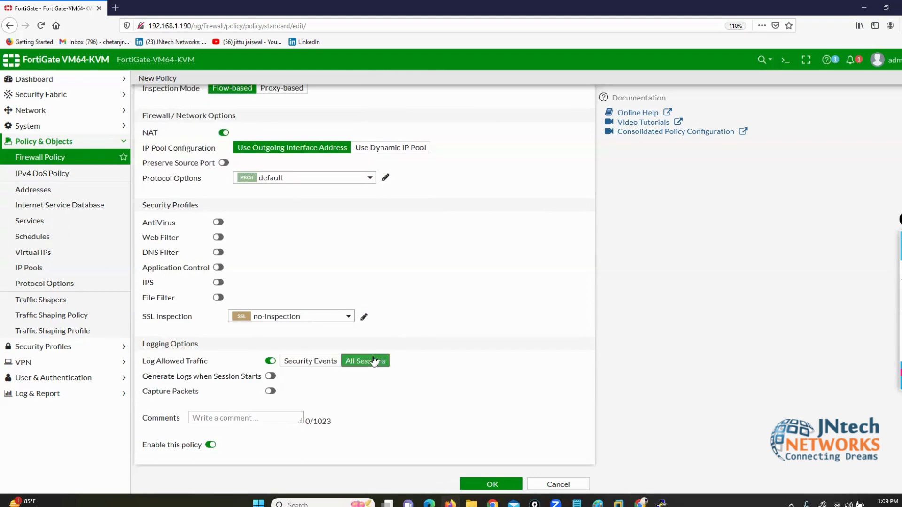
scroll(222, 181, up, 1)
scroll(222, 182, up, 4)
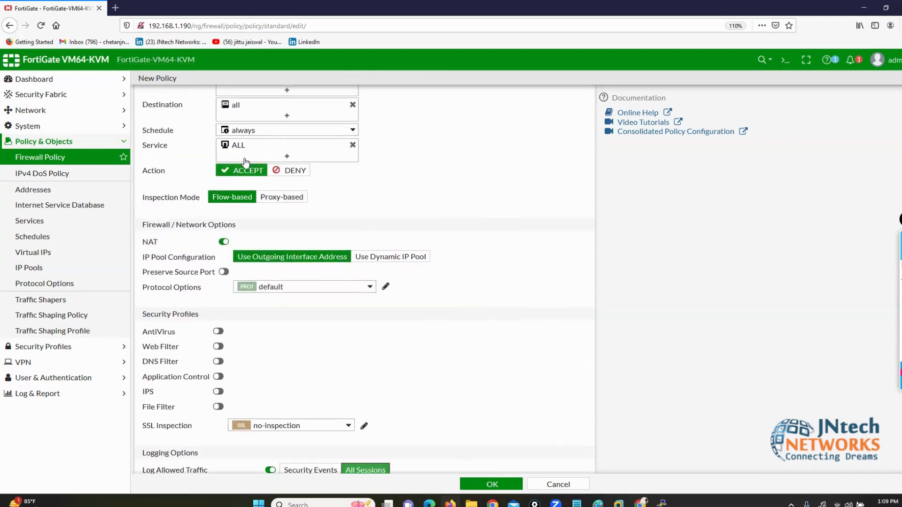
scroll(316, 368, down, 5)
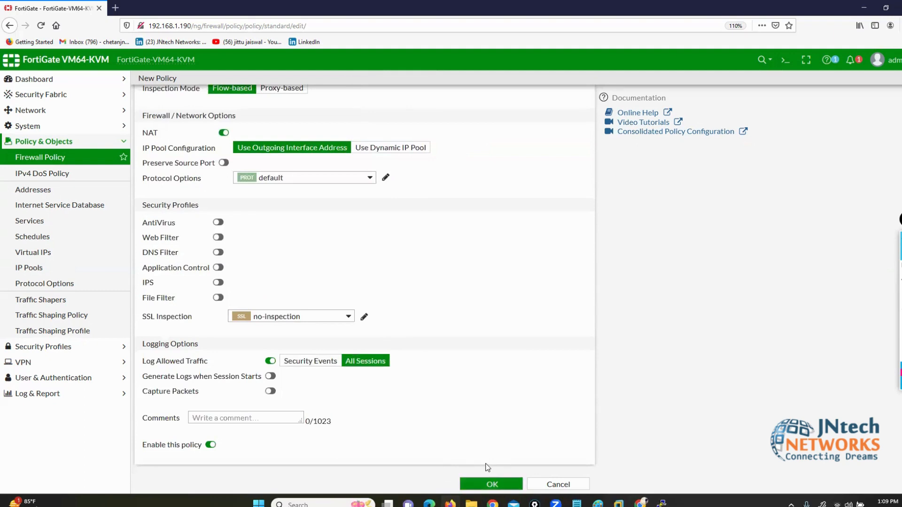
click(491, 485)
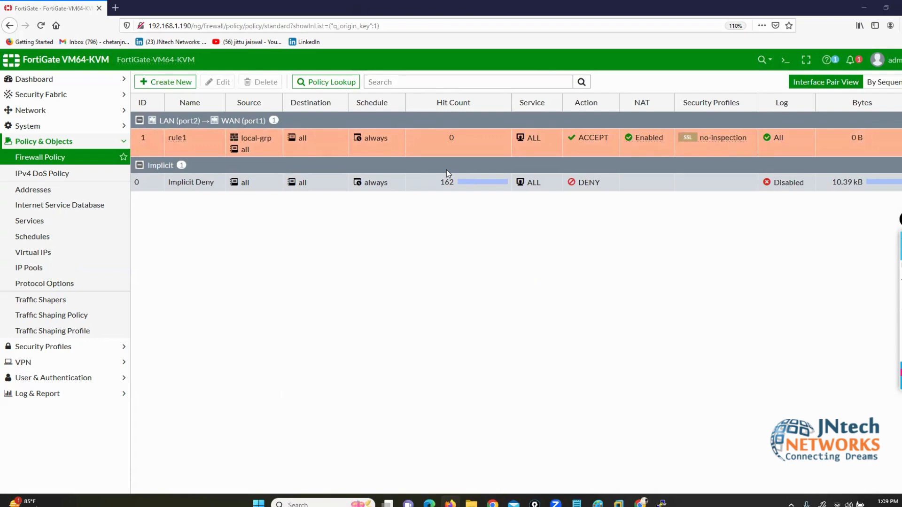
Step: Review the EVE-NG topology, marking the Win node and its port2 link to the Fortinet
click(640, 503)
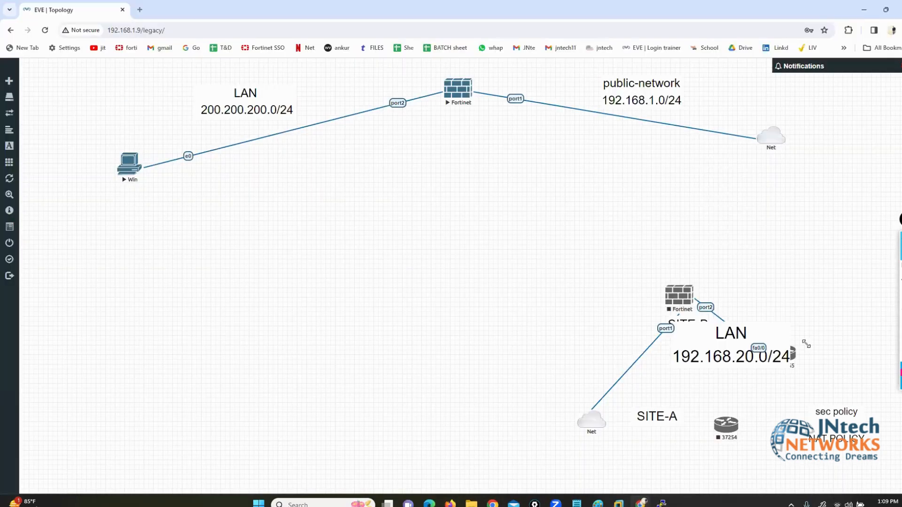
click(878, 269)
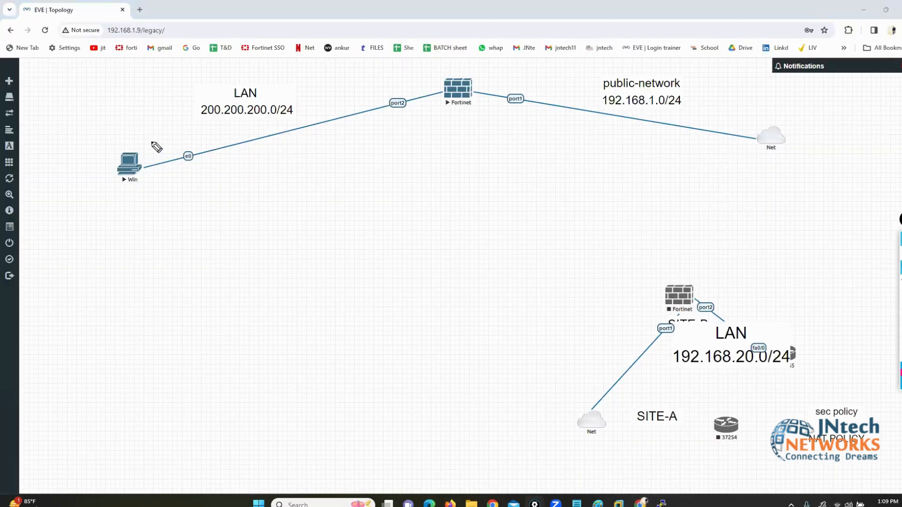
drag(169, 144, 94, 149)
mouse_move(99, 186)
mouse_down()
mouse_move(173, 181)
mouse_move(167, 150)
mouse_up()
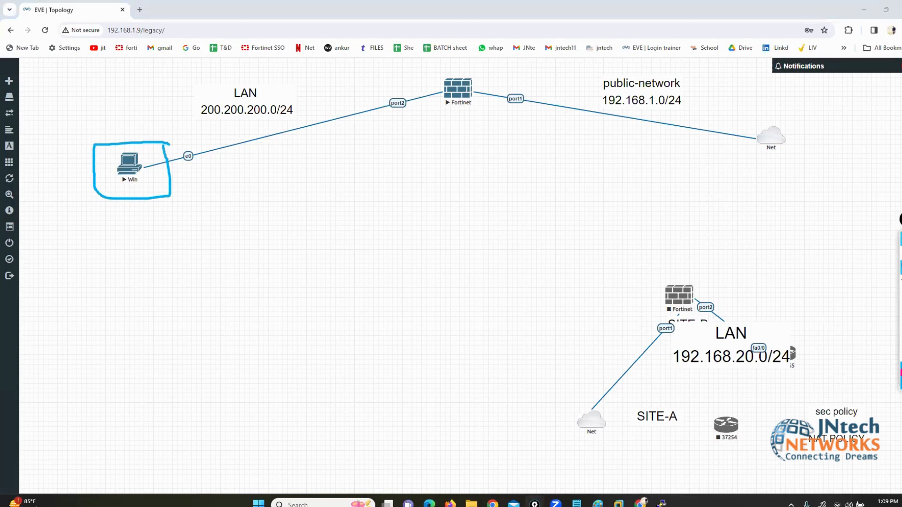
click(901, 310)
click(879, 270)
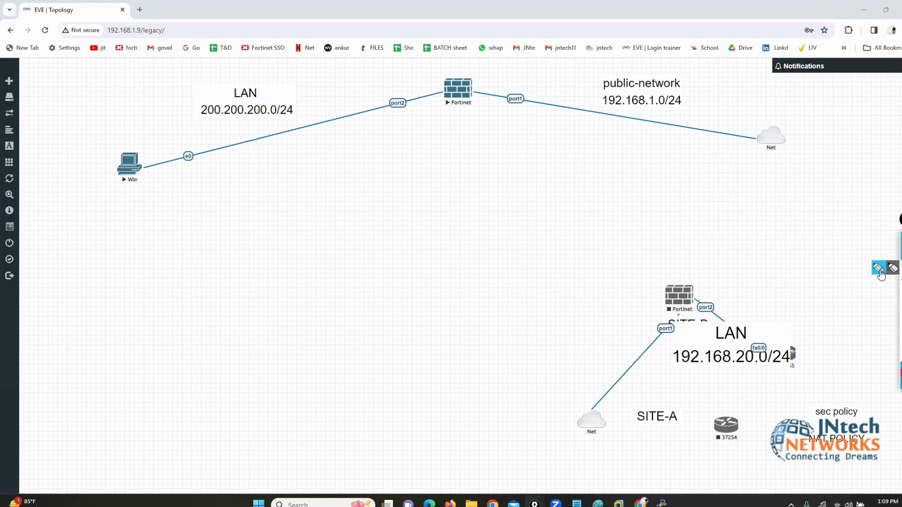
mouse_move(413, 86)
mouse_down()
mouse_move(378, 105)
mouse_move(414, 123)
mouse_move(411, 91)
mouse_up()
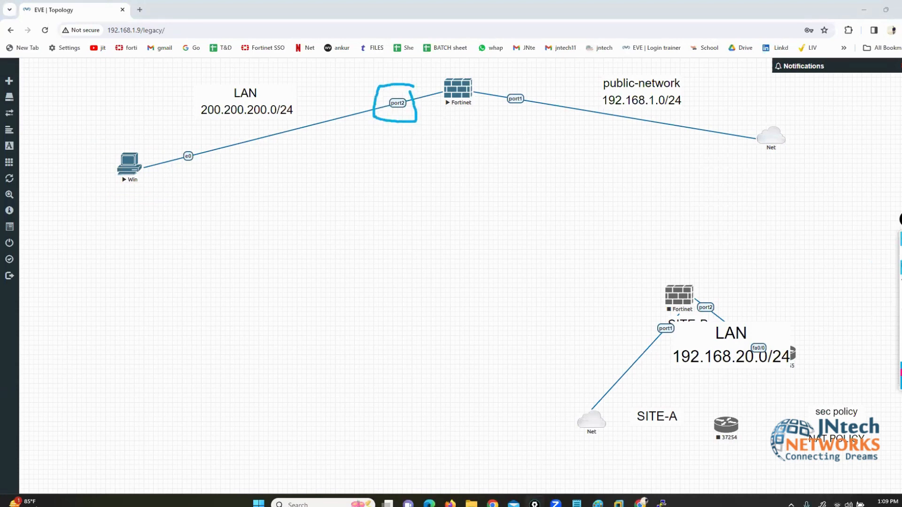
click(901, 319)
mouse_move(901, 267)
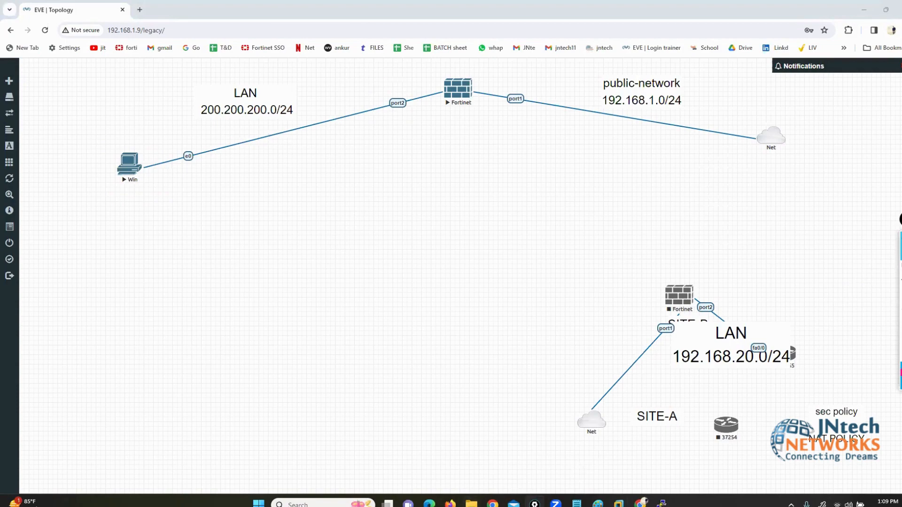
click(450, 503)
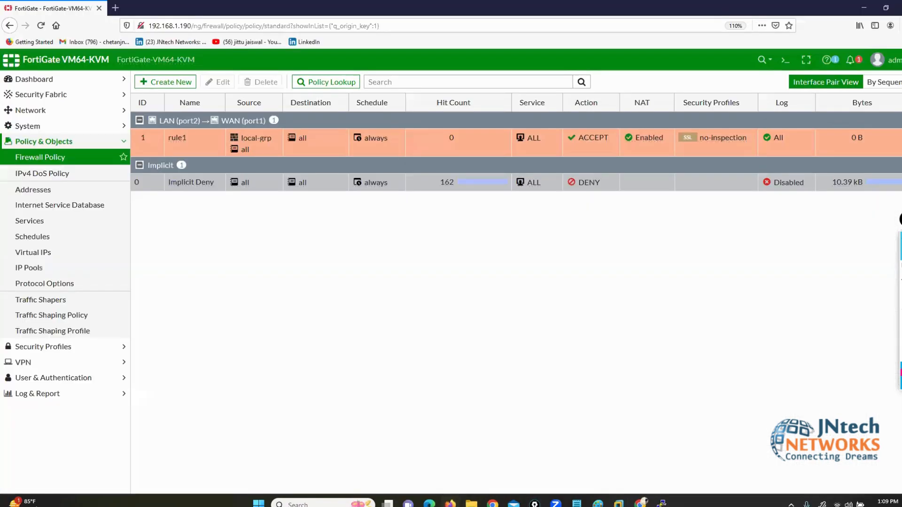
Step: Open the LAN (port2) interface for editing and enable Captive Portal security mode
click(65, 113)
click(34, 129)
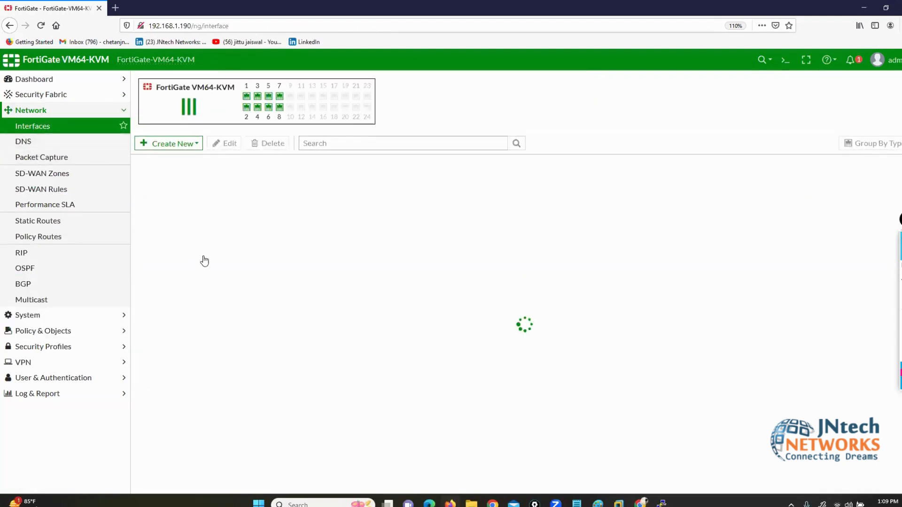
double_click(188, 244)
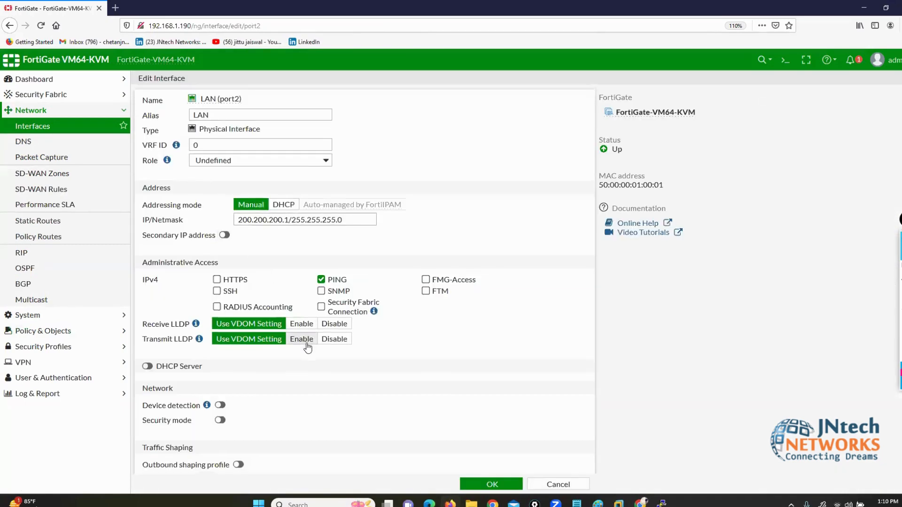
scroll(270, 354, down, 3)
drag(142, 341, 193, 344)
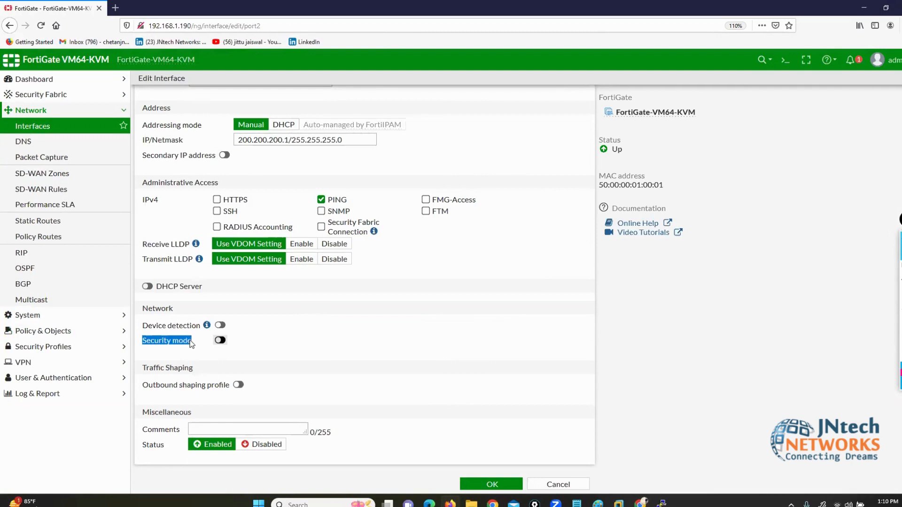
click(219, 340)
Step: Toggle device detection and security mode off and on, leaving Security mode enabled
scroll(471, 339, down, 1)
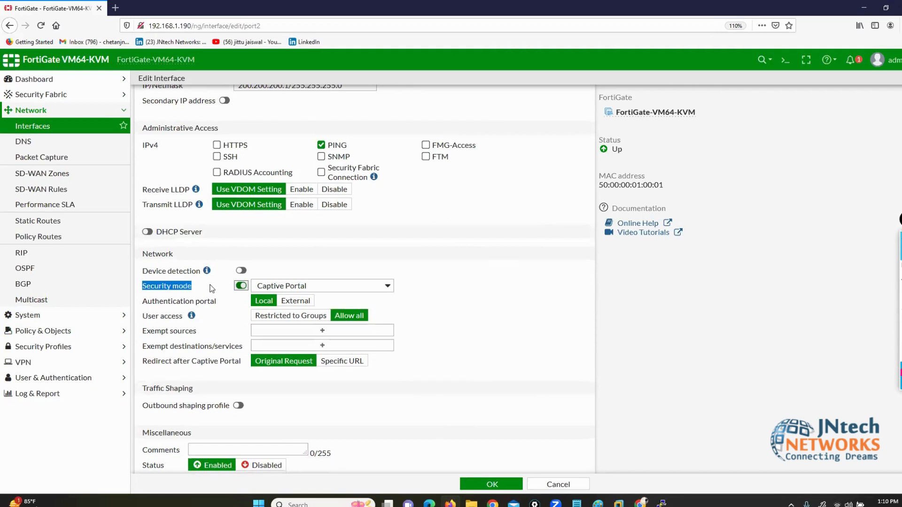
click(241, 271)
click(241, 271)
click(241, 285)
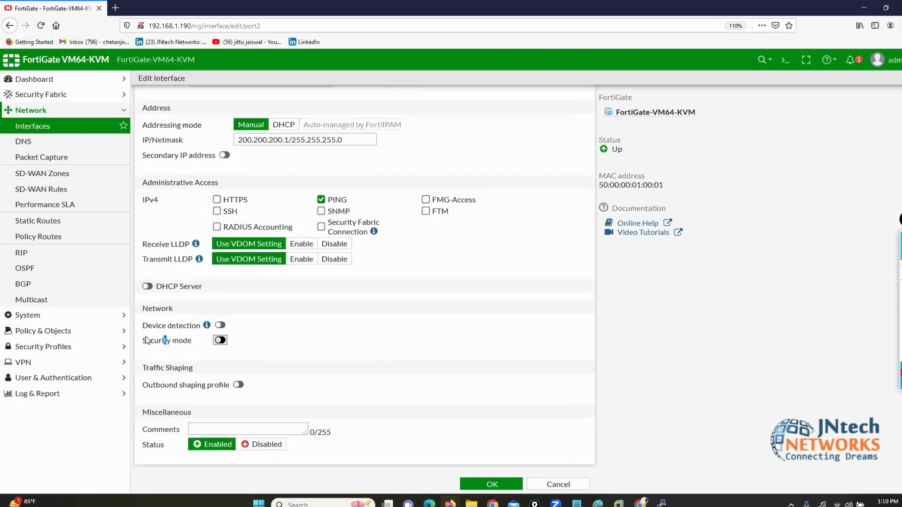
drag(147, 340, 179, 341)
click(220, 340)
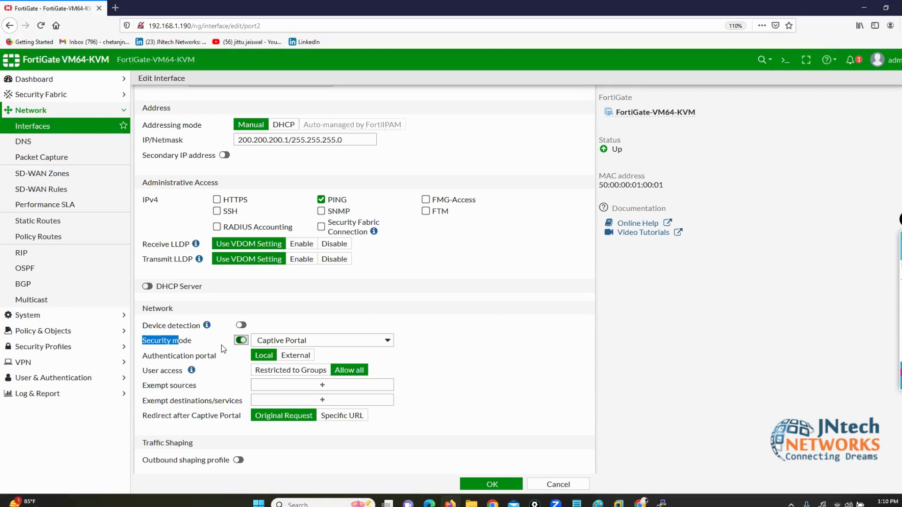
click(219, 342)
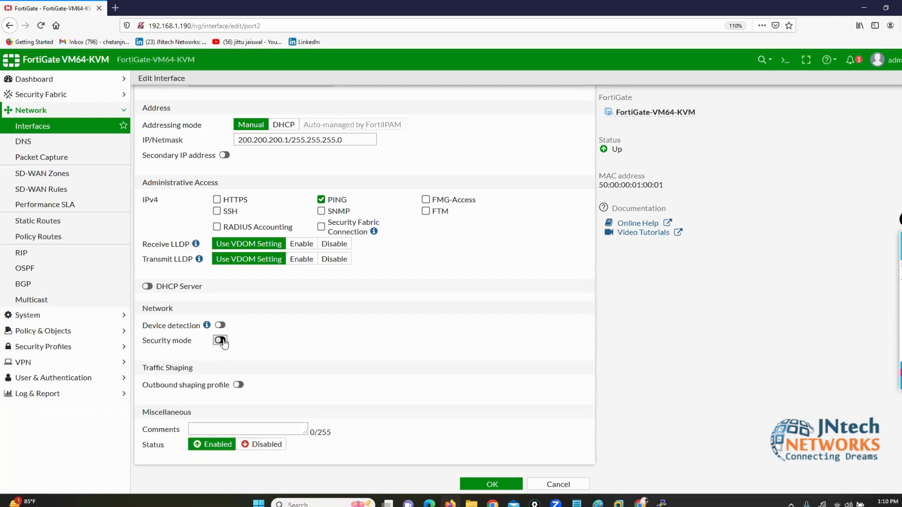
click(221, 341)
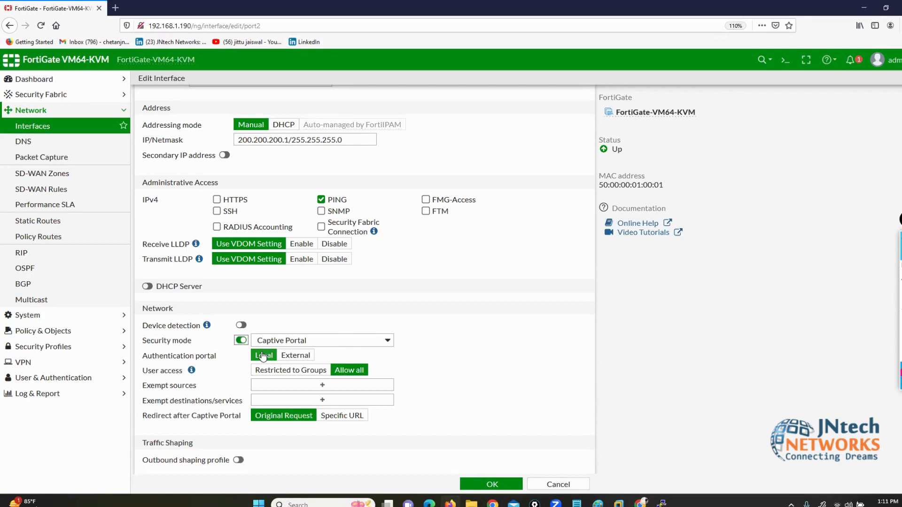
click(297, 356)
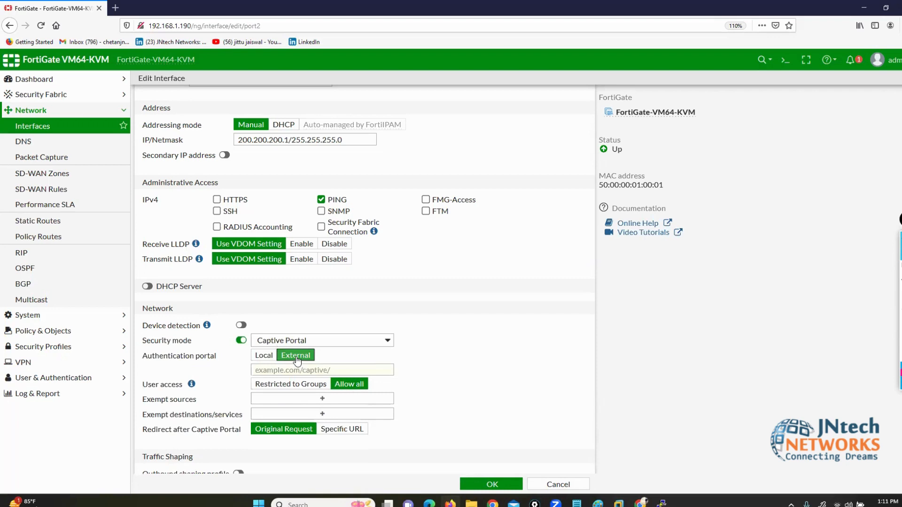
click(257, 370)
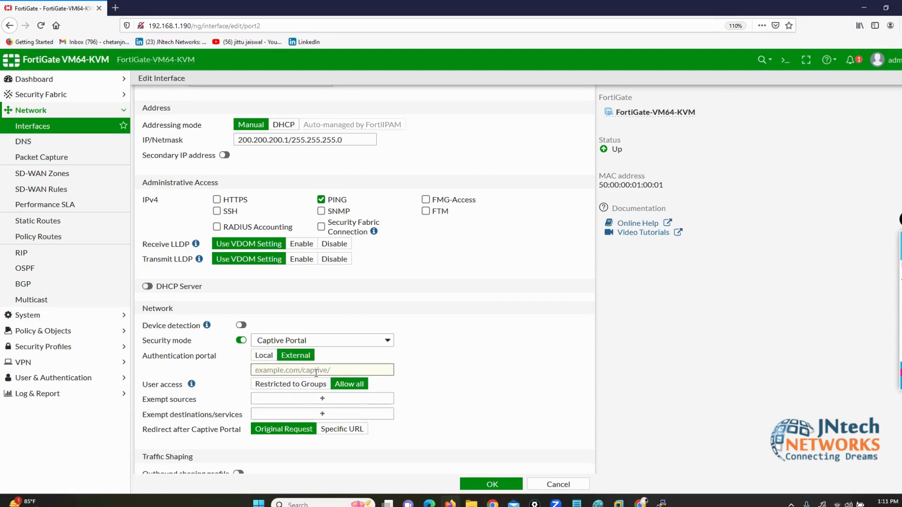
click(265, 355)
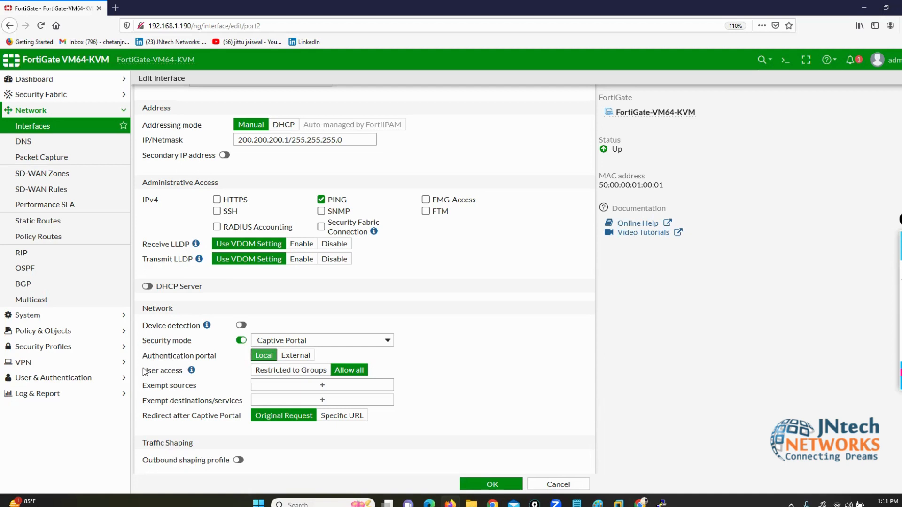
drag(142, 370, 176, 371)
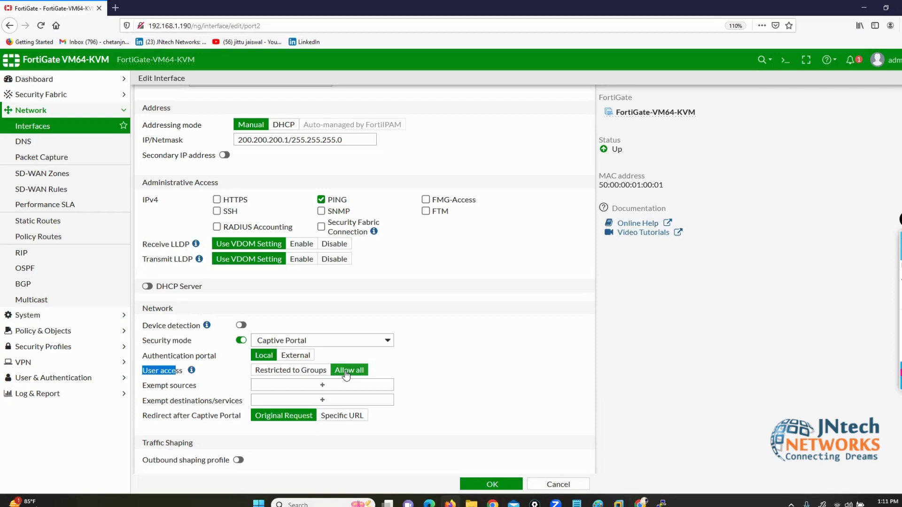
scroll(316, 362, down, 2)
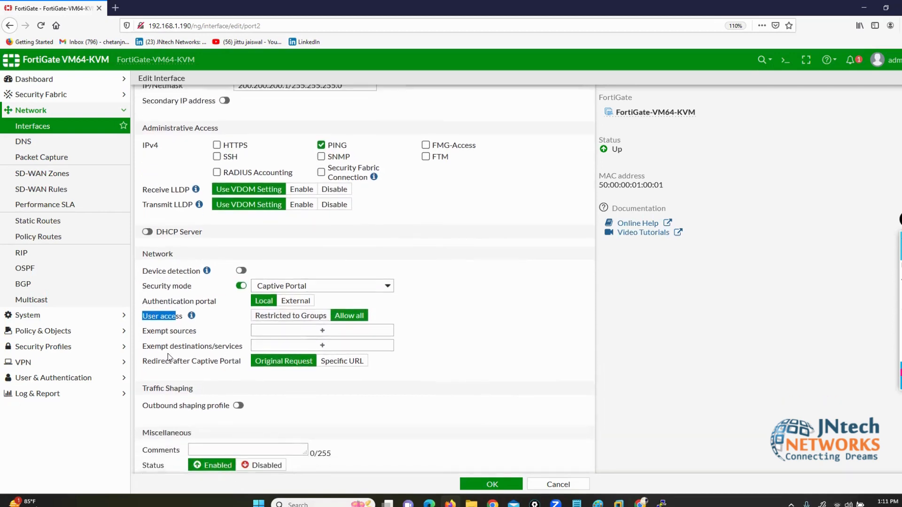
Step: Review the Exempt sources and Exempt destinations/services fields, then save the port2 interface
drag(142, 331, 193, 332)
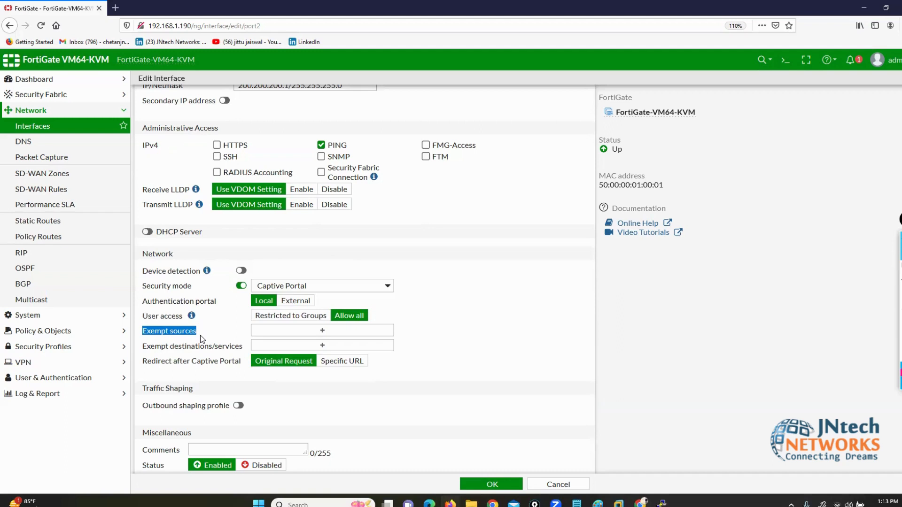
drag(147, 350, 233, 350)
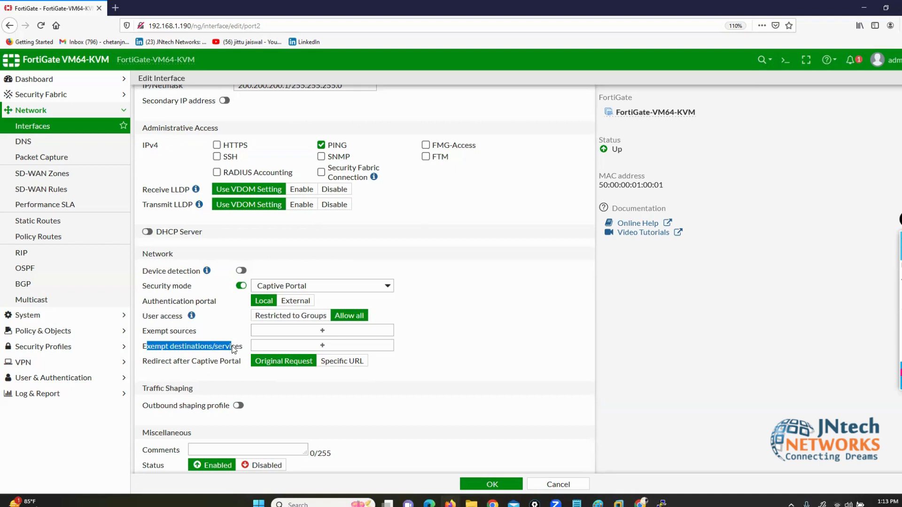
click(526, 317)
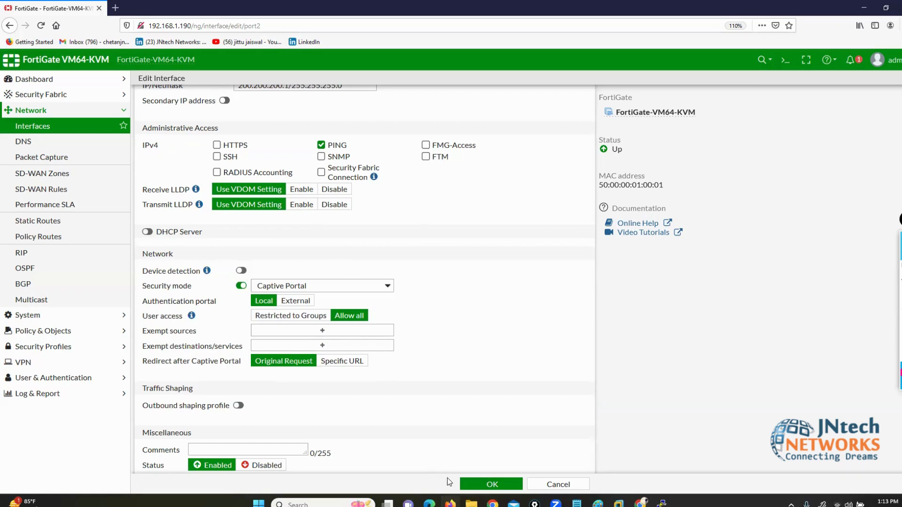
click(473, 484)
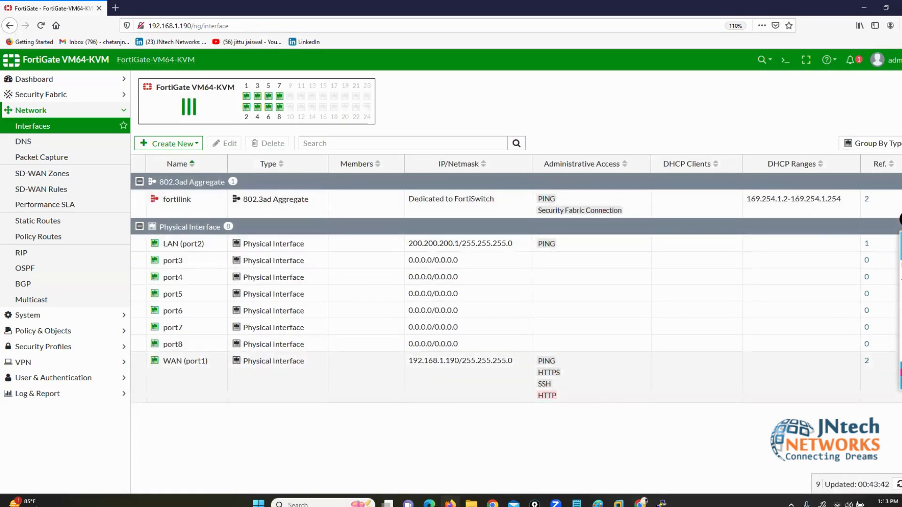
click(641, 503)
Step: Open the Win node's VNC console and log in to the MGMT-PC1 Windows 7 desktop
click(124, 166)
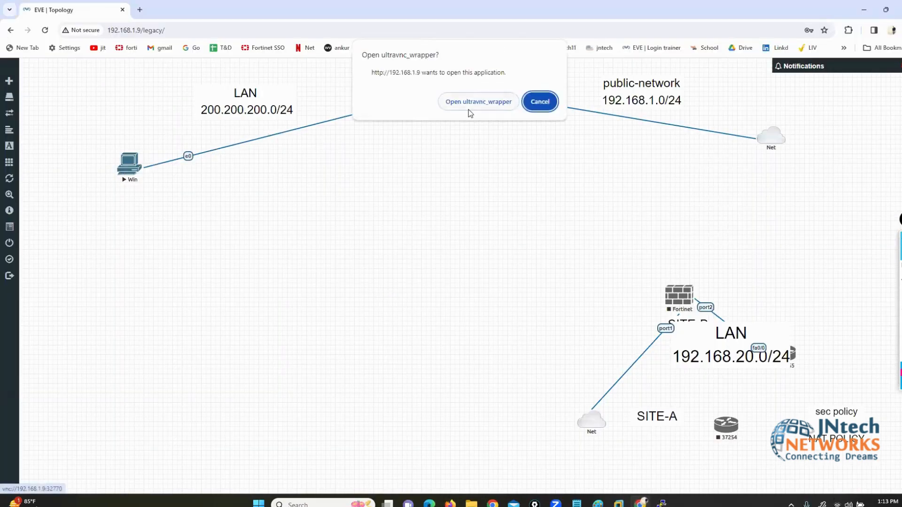
click(457, 102)
click(125, 165)
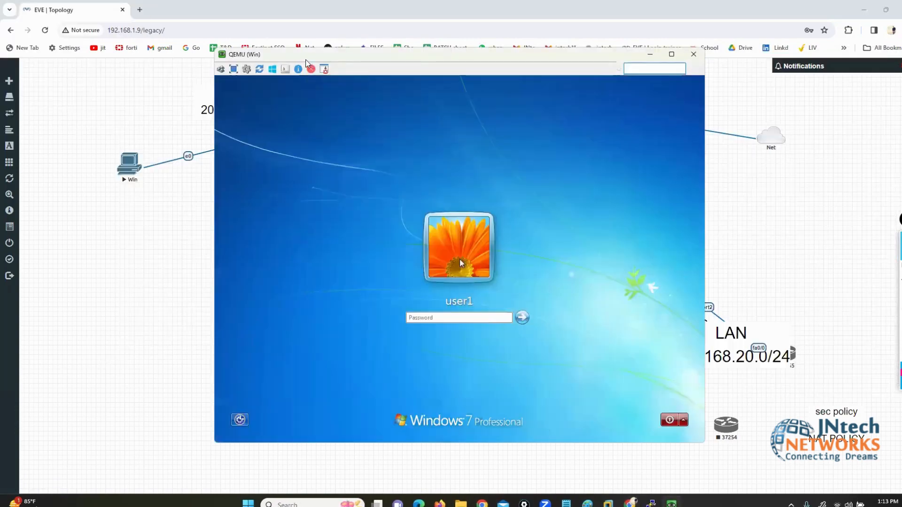
drag(290, 57, 129, 66)
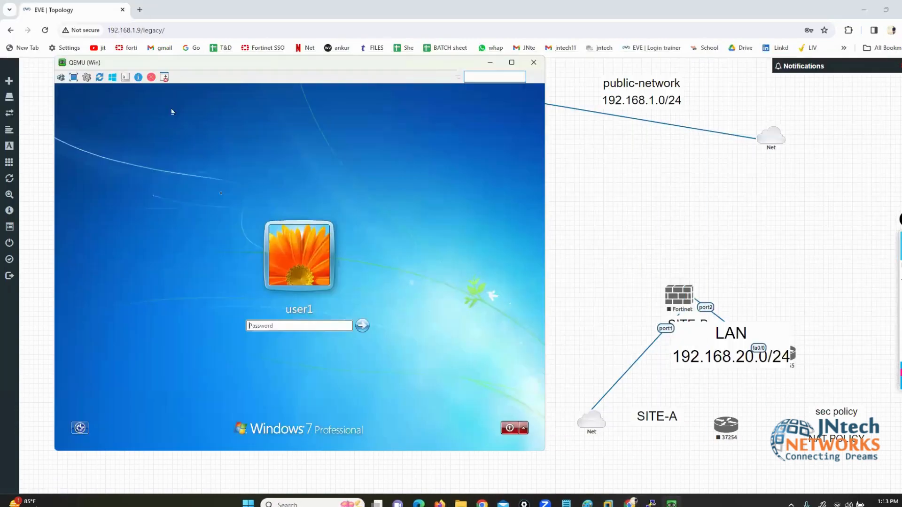
click(270, 327)
text(•••••)
key(Return)
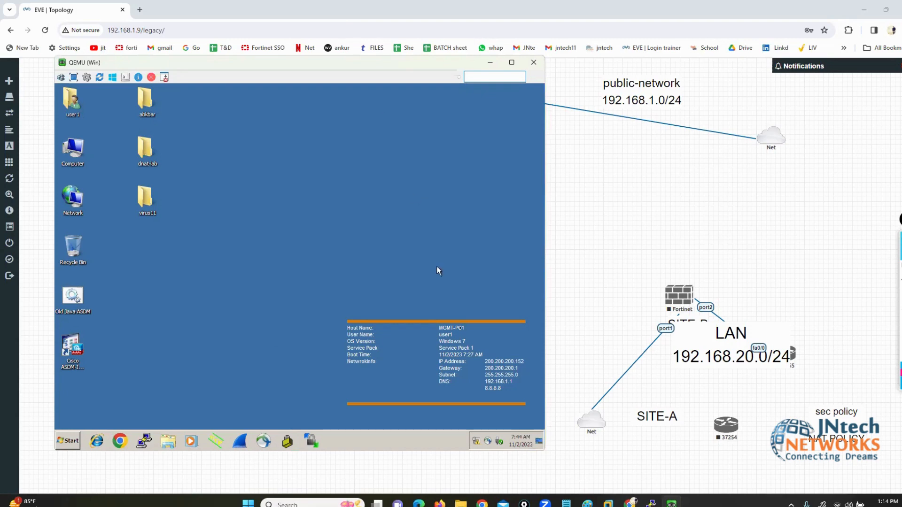
key(alt+Tab)
click(46, 311)
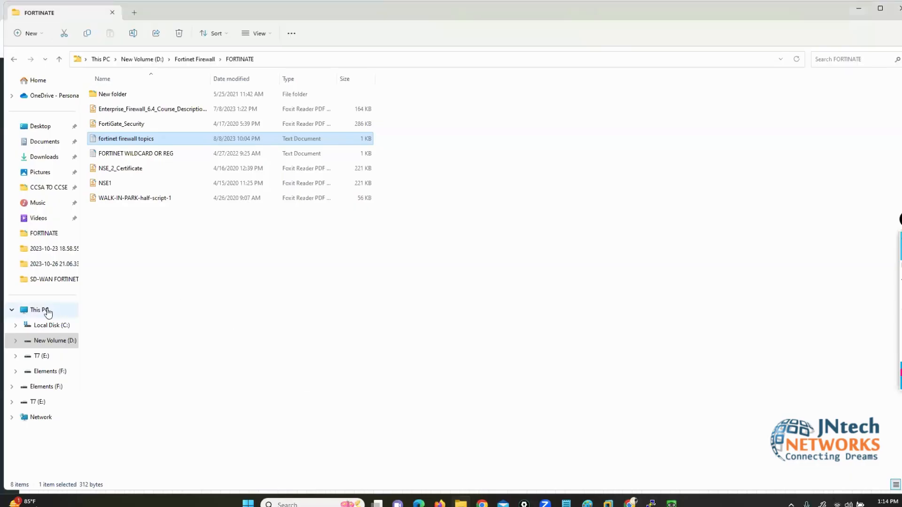
right_click(284, 209)
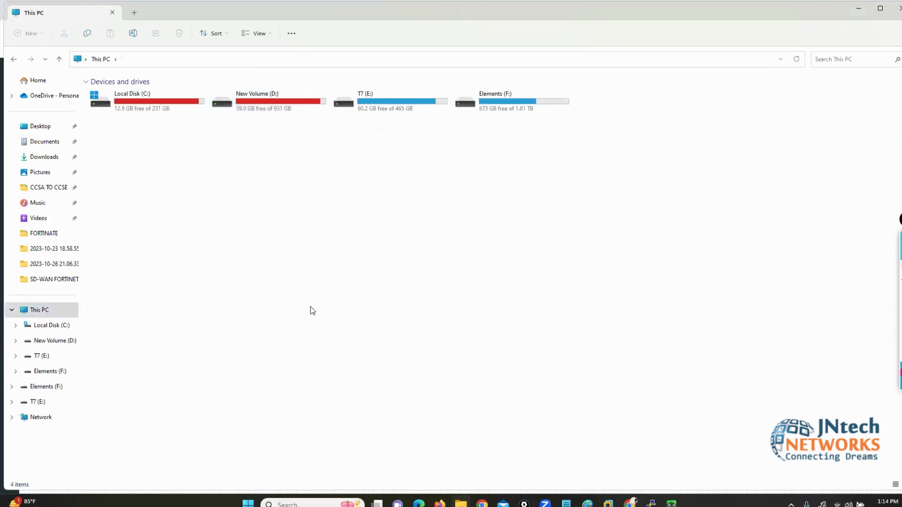
click(315, 283)
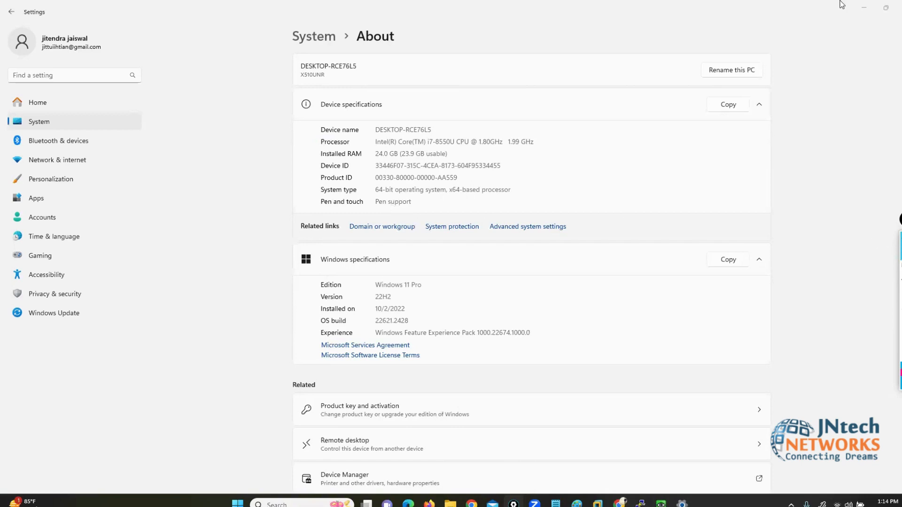
click(899, 7)
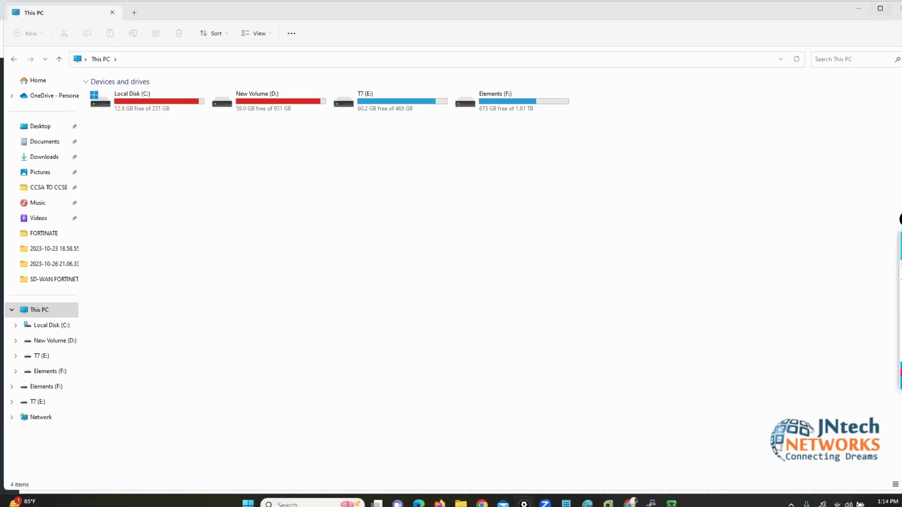
click(898, 7)
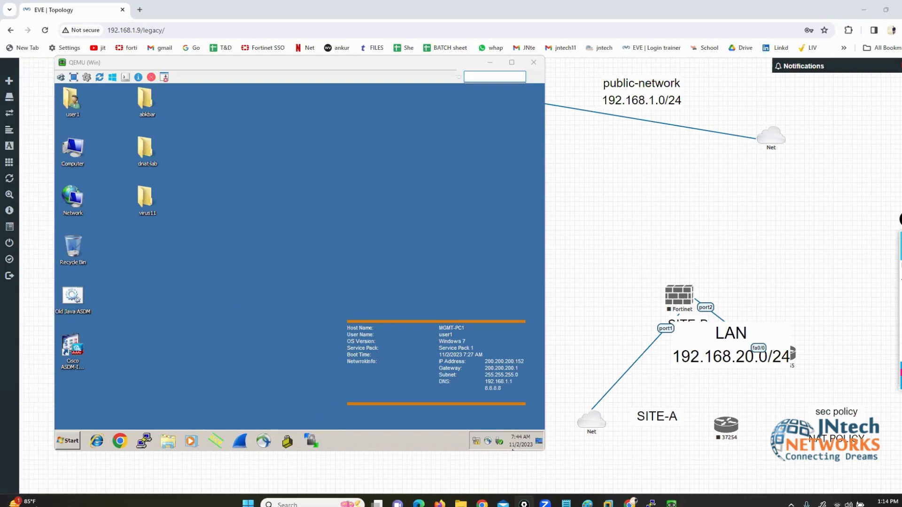
Step: Run ipconfig and ipconfig /all in an admin prompt to confirm 200.200.200.152, then start Internet Explorer
click(68, 440)
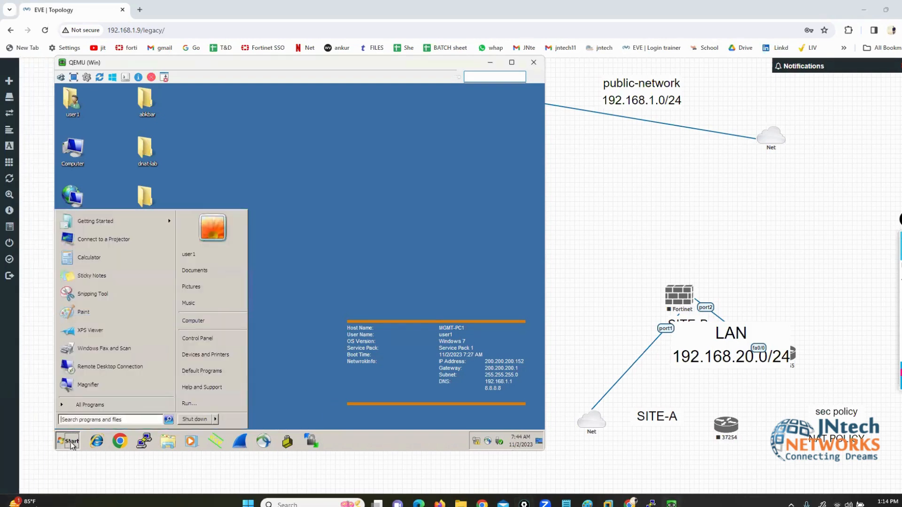
click(210, 405)
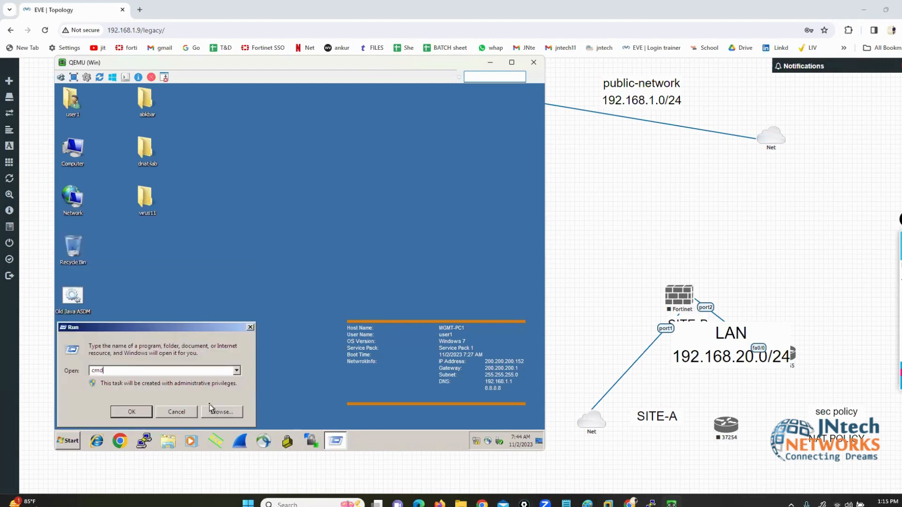
key(Return)
text(ipconfig)
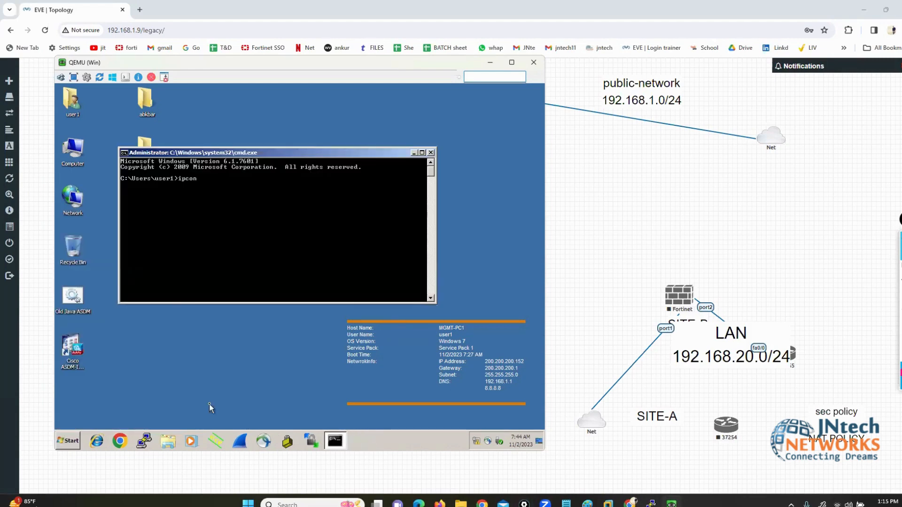
key(Return)
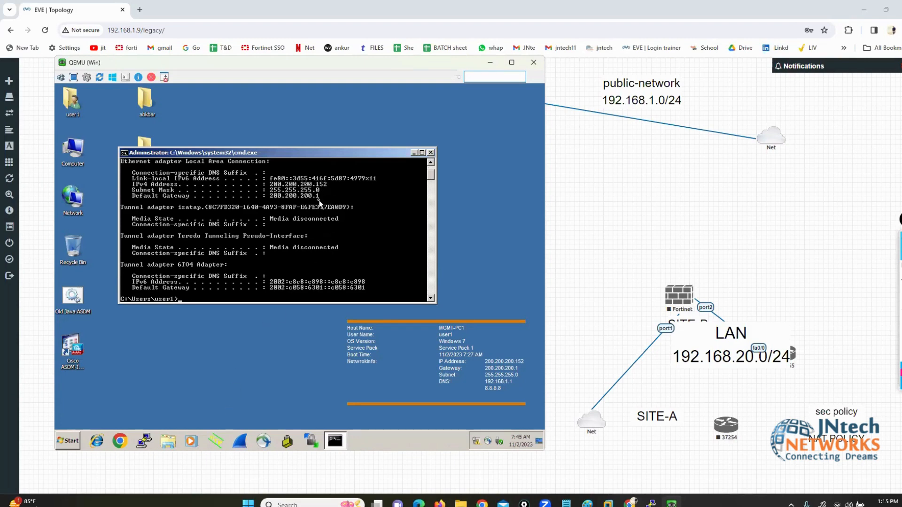
key(Up)
text(/all)
key(Return)
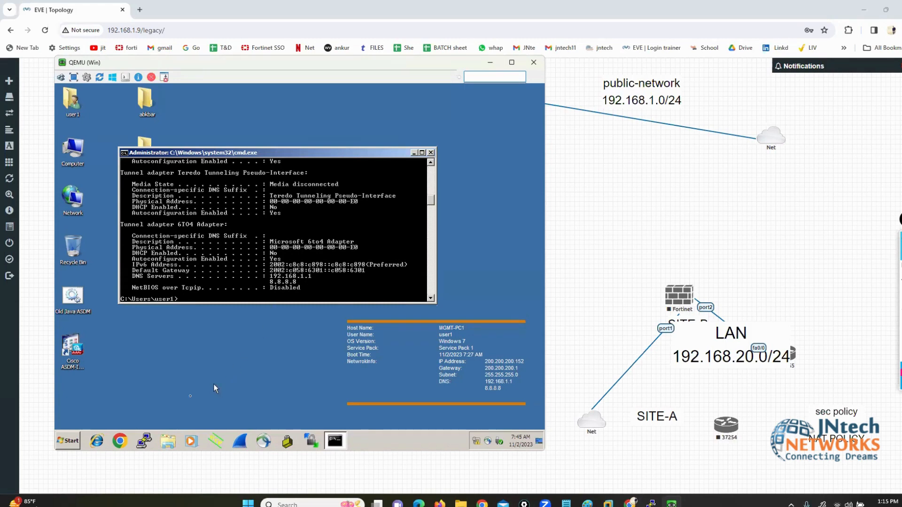
click(96, 441)
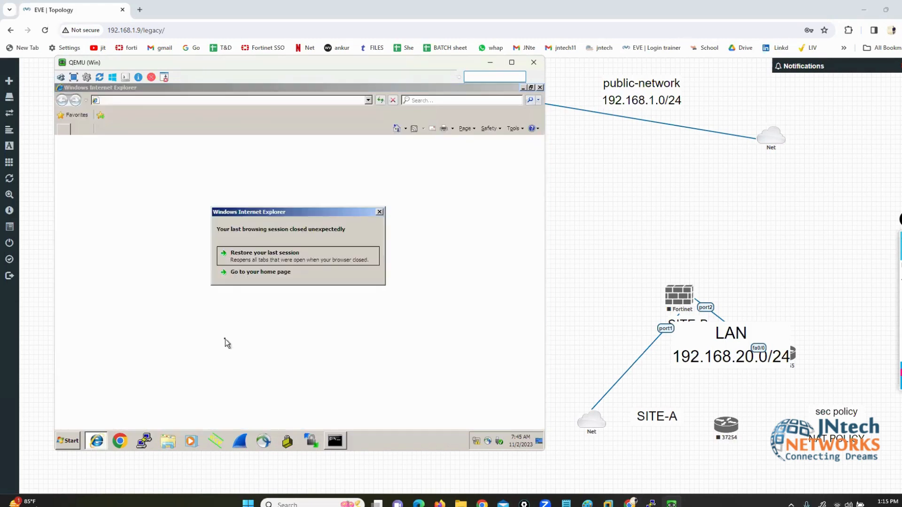
Step: Load the IE home page to reach FortiGate's Authentication Required page, then bring up the FortiGate terminal
click(239, 279)
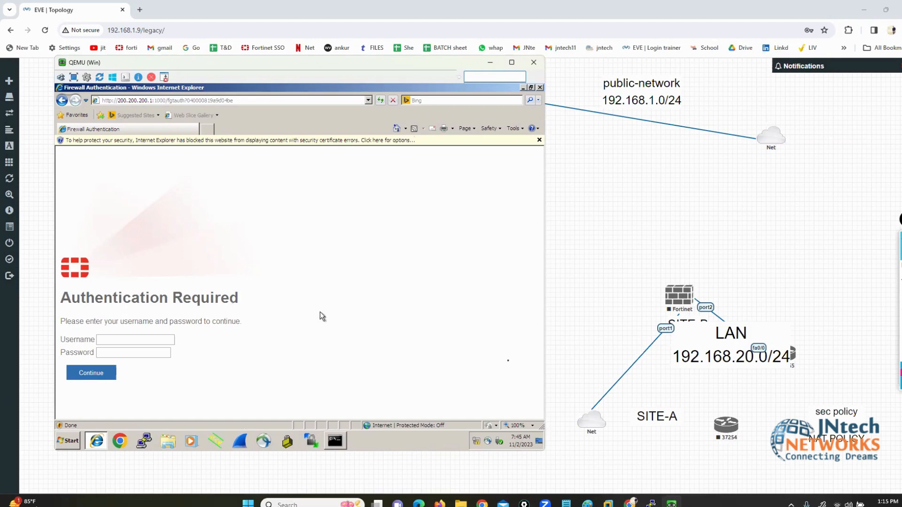
click(651, 502)
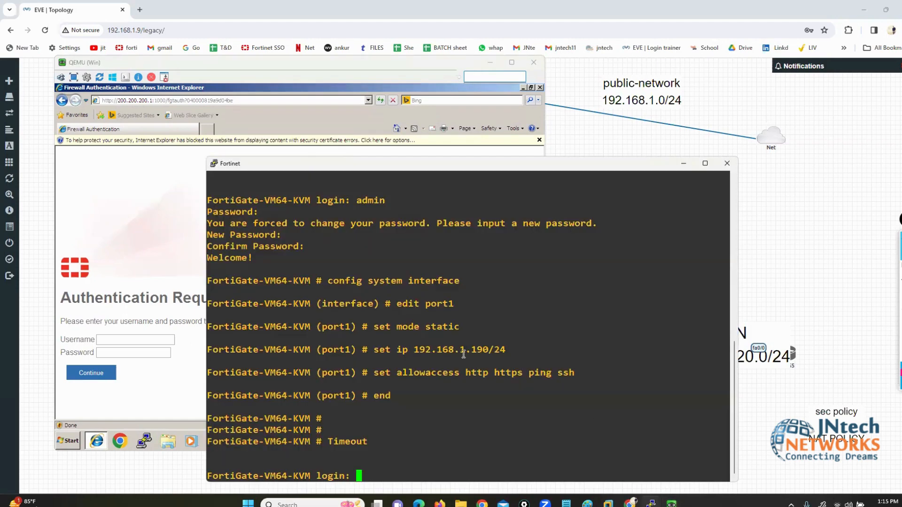
Step: Log in to the FortiGate CLI as admin and enter config firewall policy
text(admin)
key(Return)
key(Return)
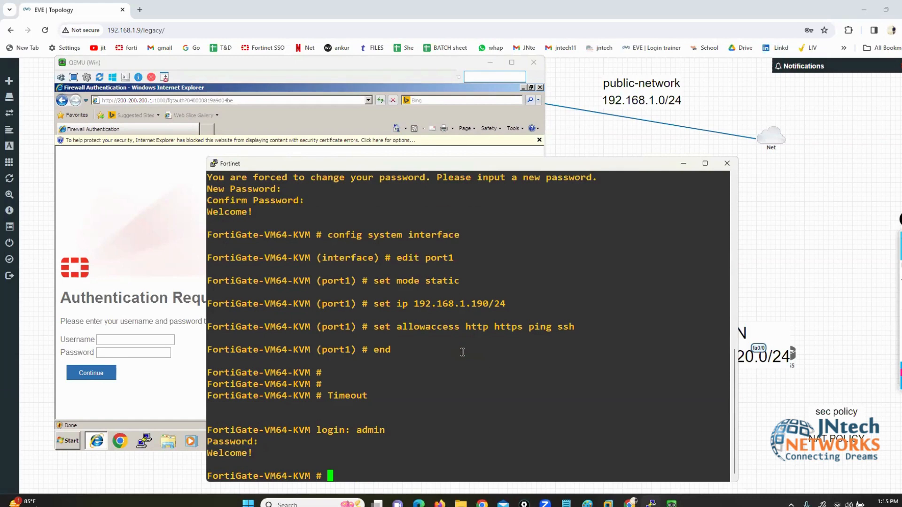
text(config firewall policy)
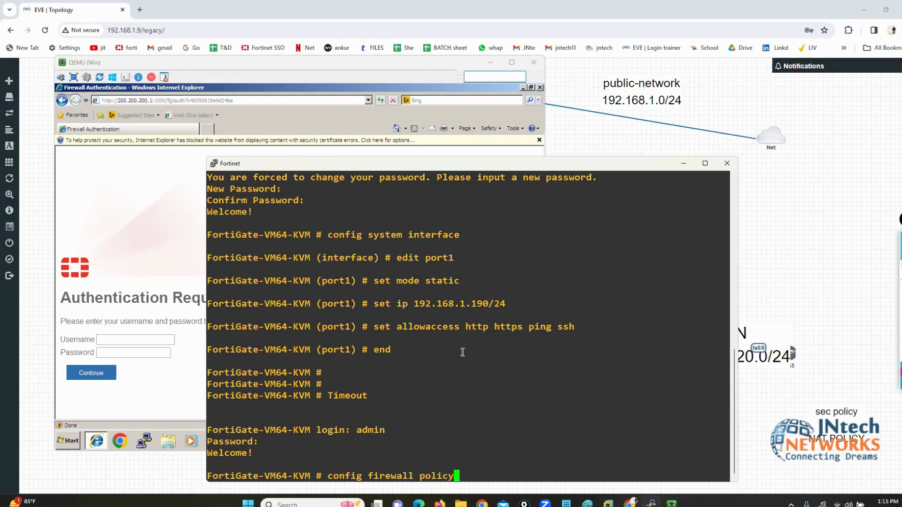
key(Return)
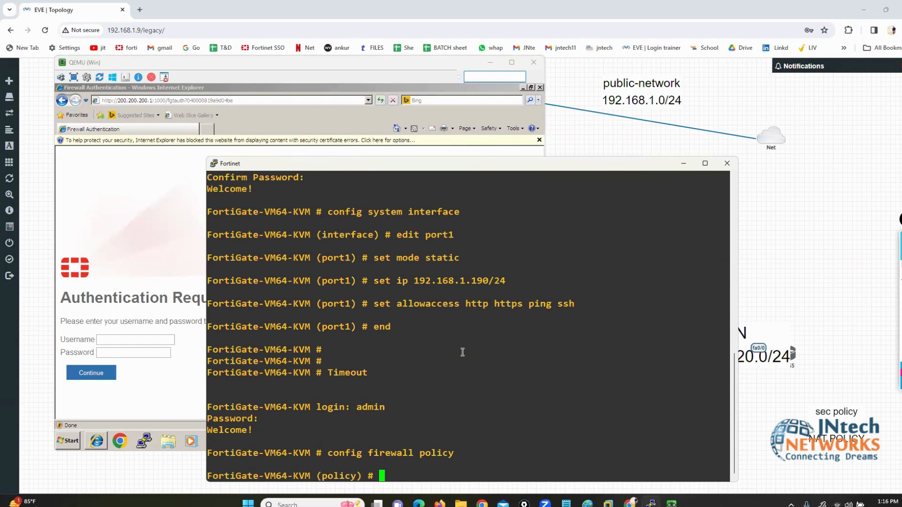
Step: List the firewall policies with show and start editing policy 1
drag(333, 453, 399, 454)
text(show)
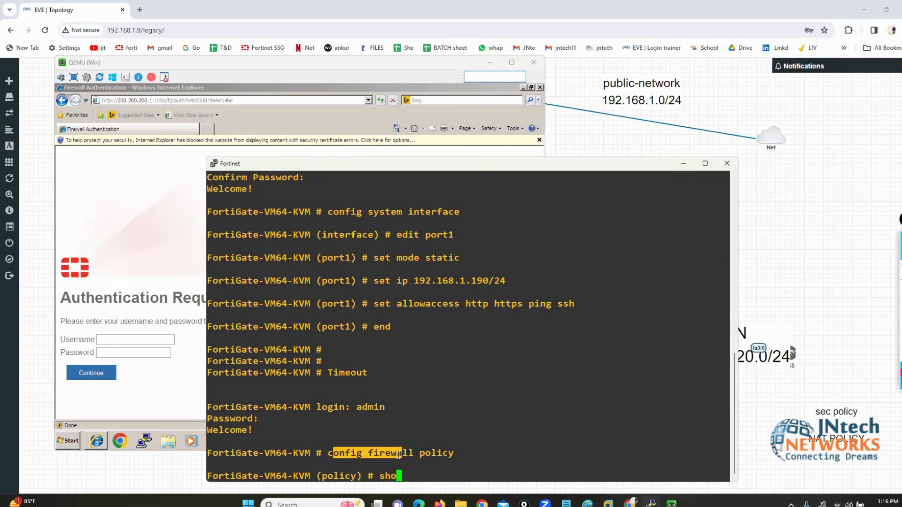
key(Return)
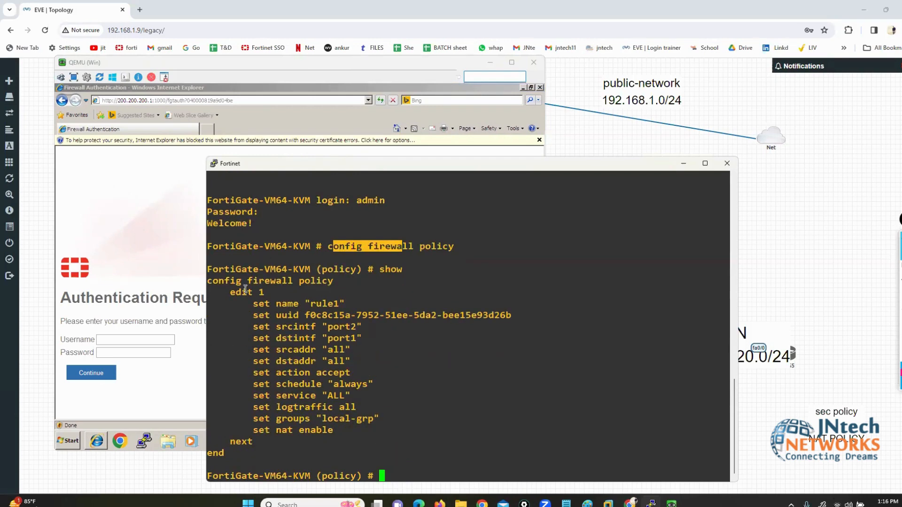
drag(246, 291, 275, 291)
click(431, 350)
text(edit)
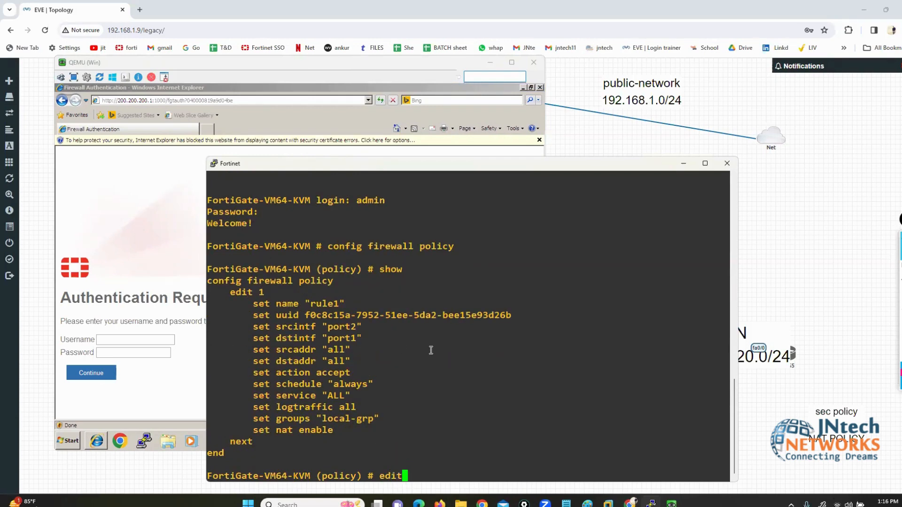
text( 1)
key(Return)
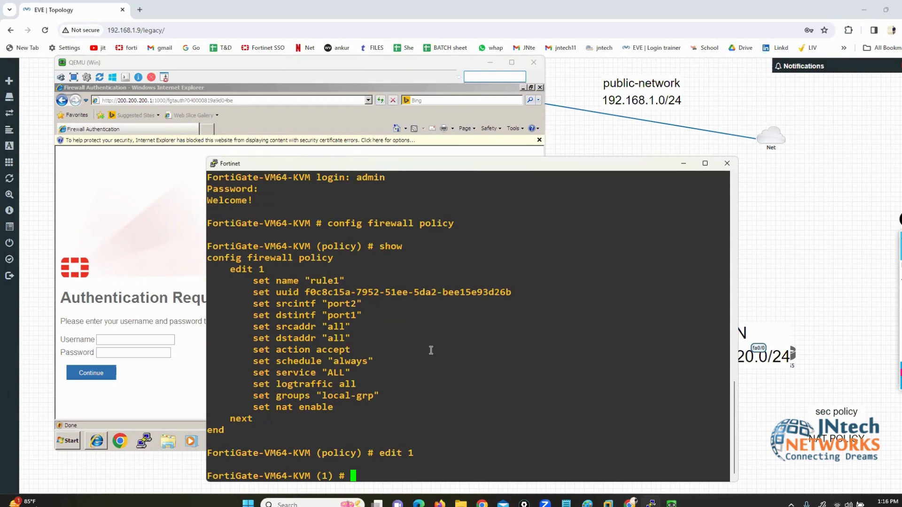
Step: Enable the disclaimer on policy 1 with set disclaimer enable and commit it with end
text(set disclaimer)
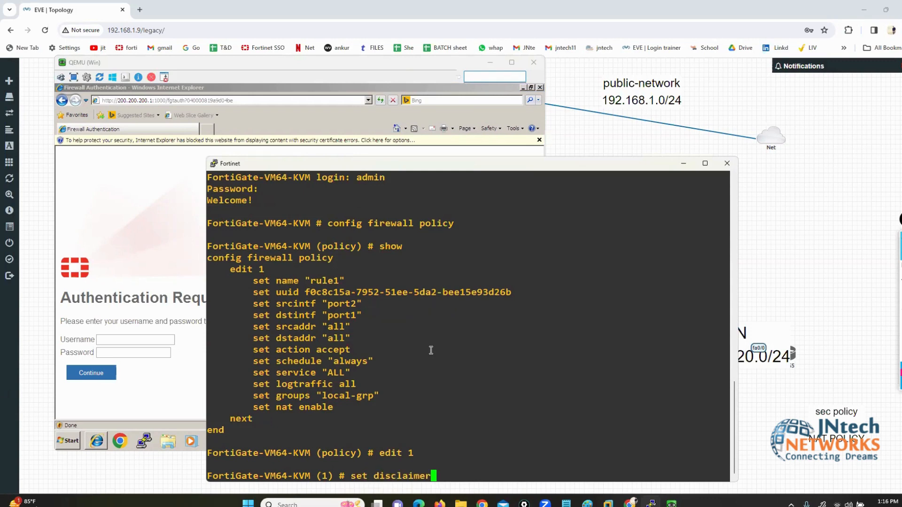
text( enable)
drag(354, 477, 506, 469)
click(507, 471)
key(Return)
text(end)
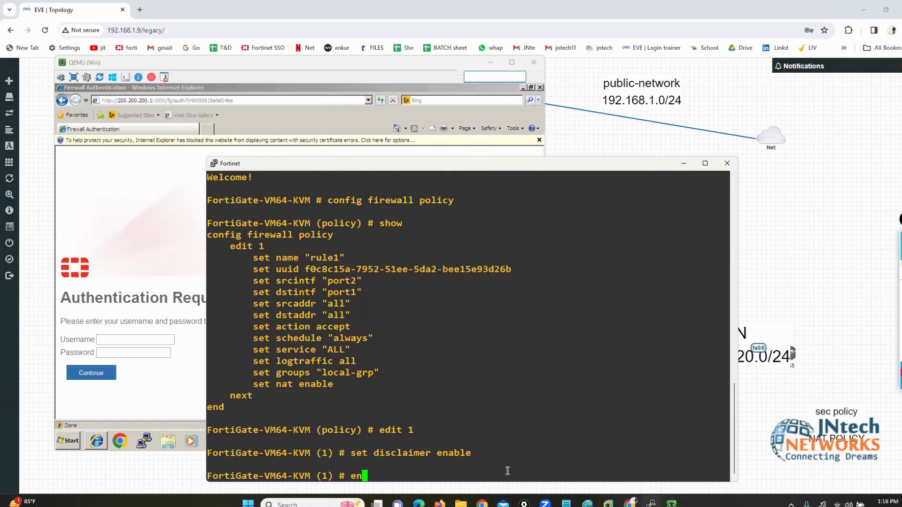
key(Return)
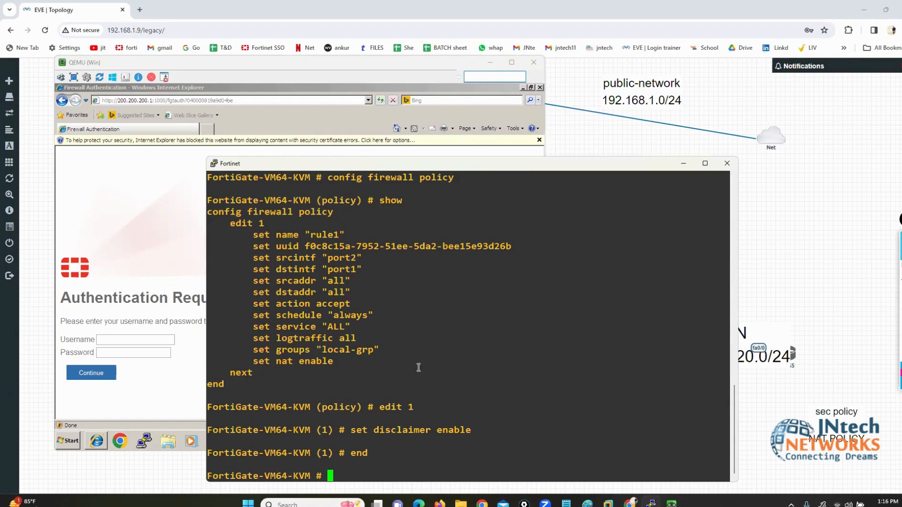
click(121, 239)
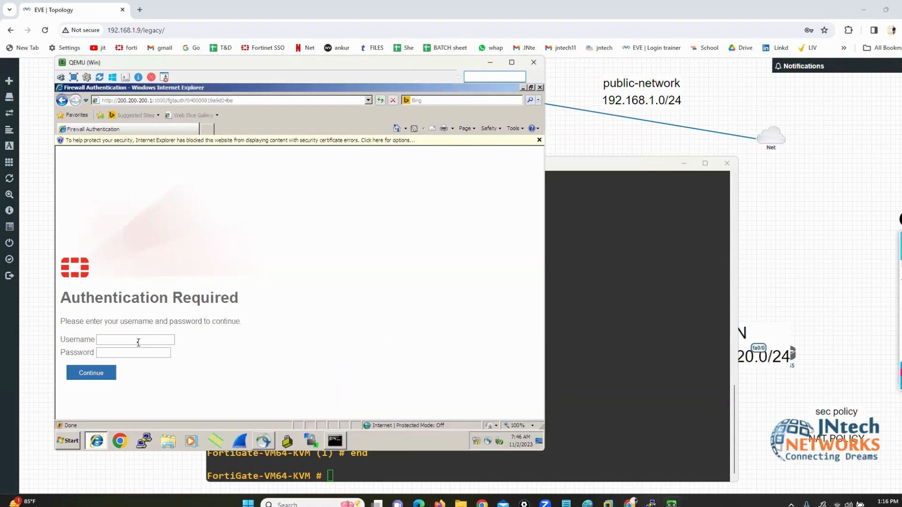
Step: Open the Firewall Policy list under Policy & Objects in the FortiGate web GUI
click(138, 342)
click(637, 362)
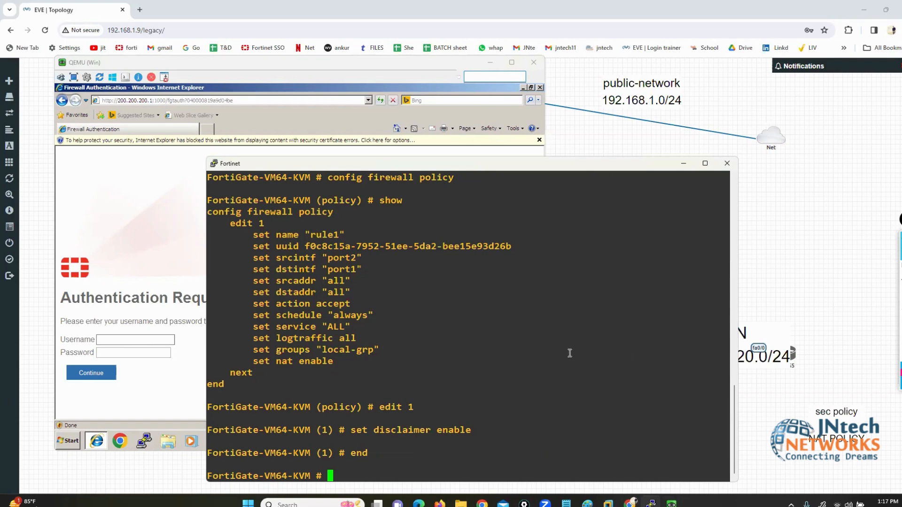
click(439, 503)
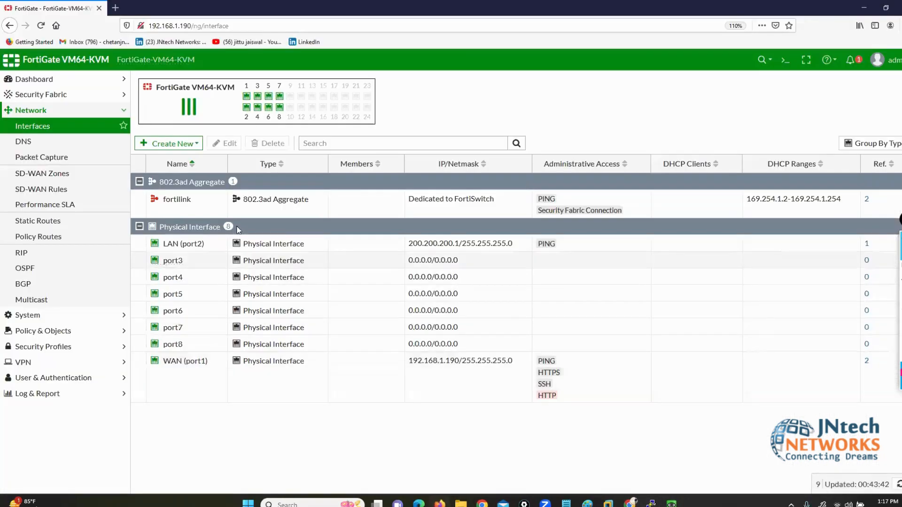
click(43, 331)
click(40, 158)
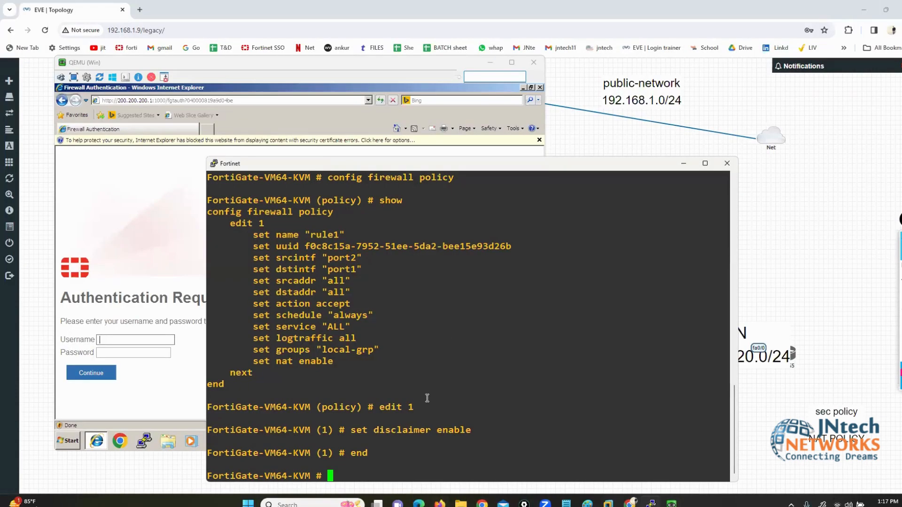
Step: Run show firewall policy and highlight rule1's new set disclaimer enable line
text(show firewall policy)
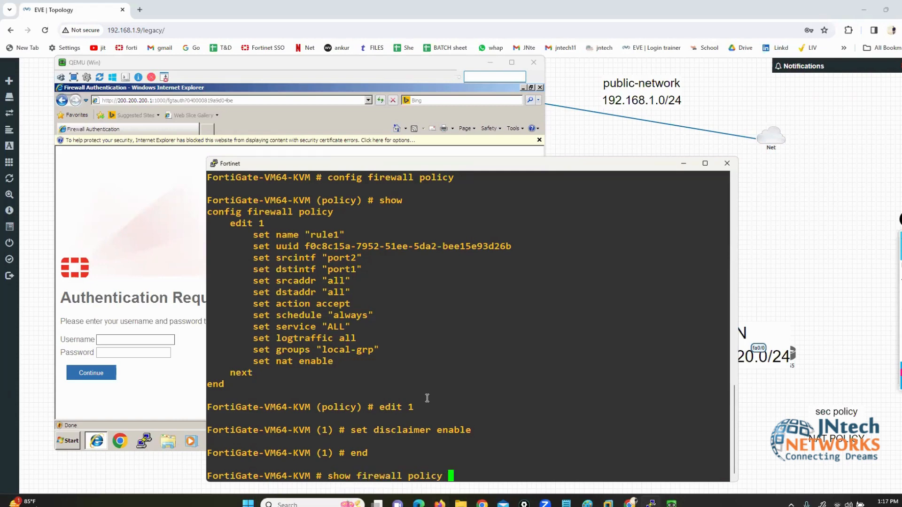
key(Return)
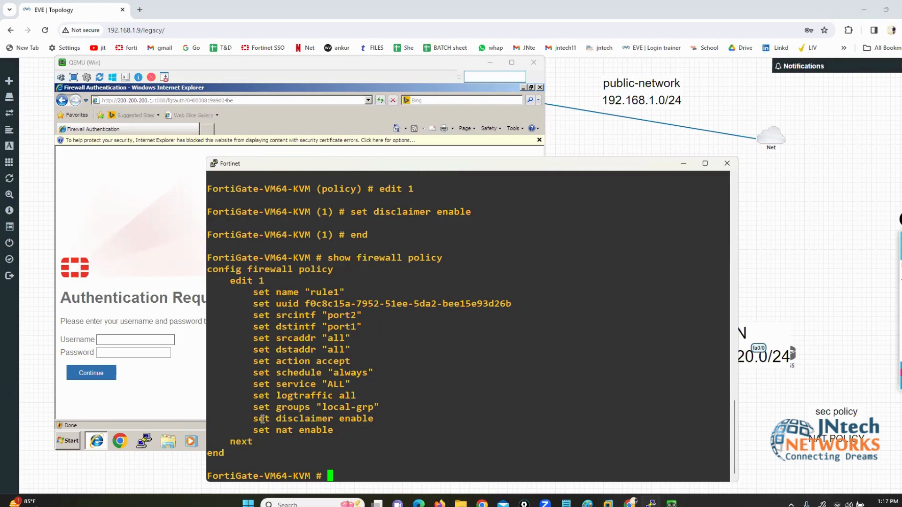
drag(253, 418, 360, 419)
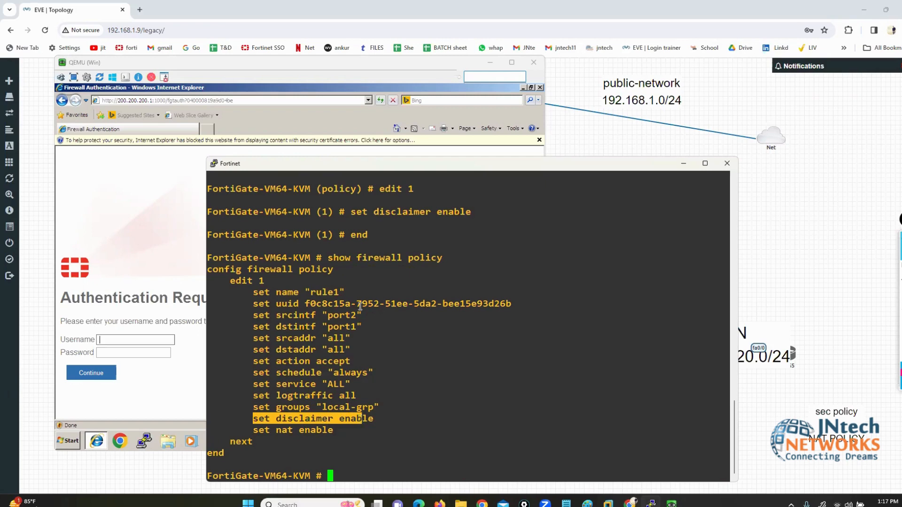
drag(317, 257, 318, 191)
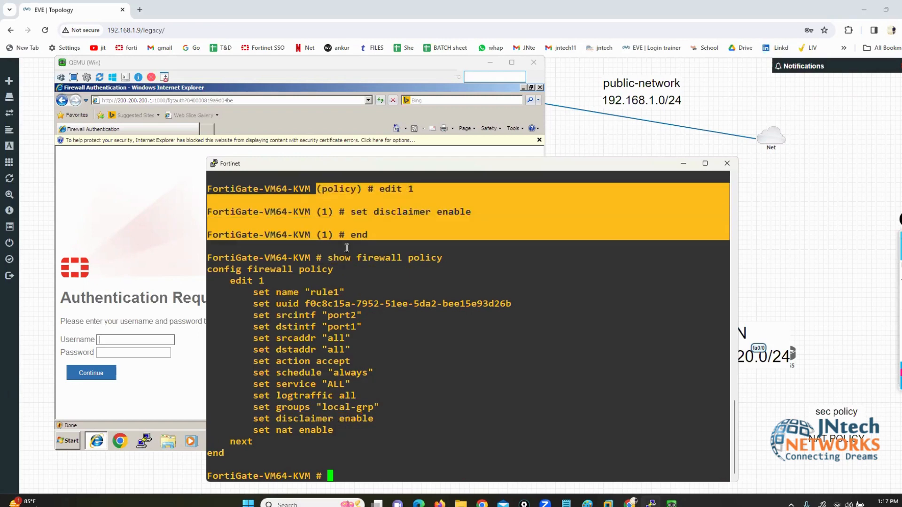
click(369, 365)
drag(305, 257, 445, 263)
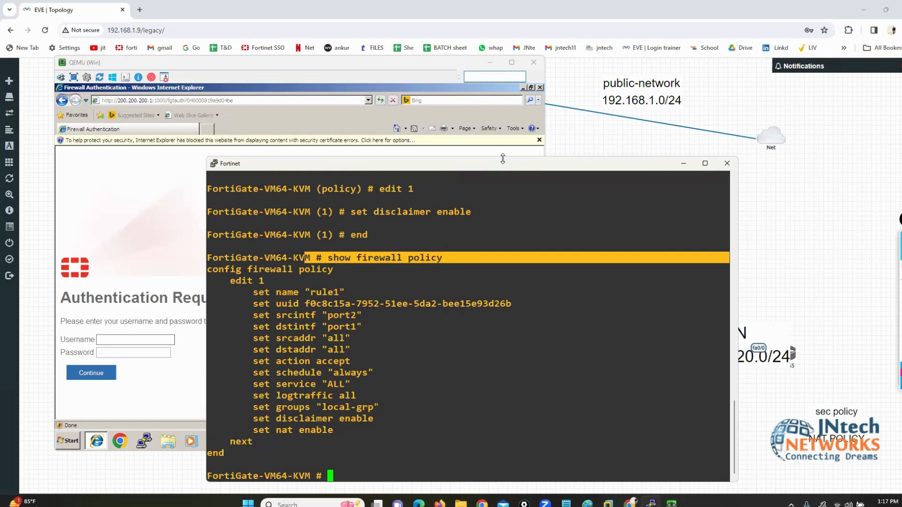
Step: Compare against the earlier policy listing, then re-highlight the set disclaimer enable line
drag(503, 158, 502, 41)
scroll(403, 288, up, 6)
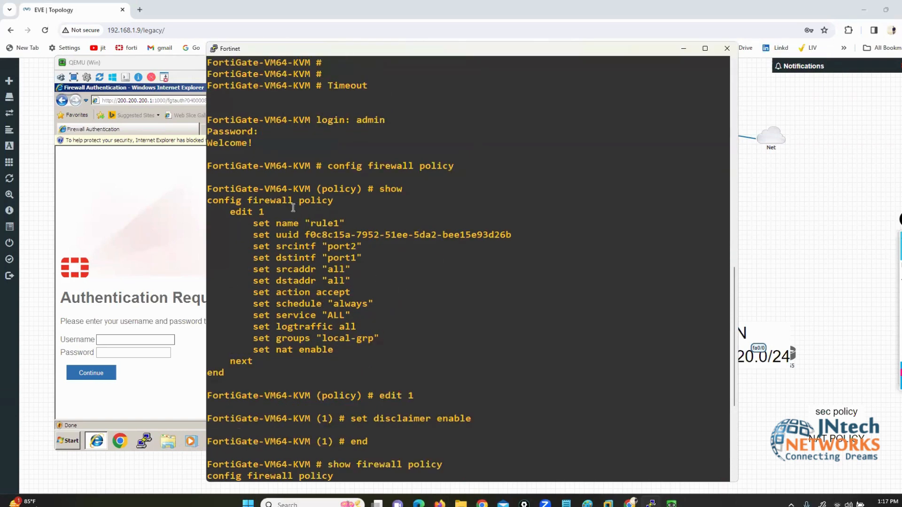
drag(259, 180, 381, 400)
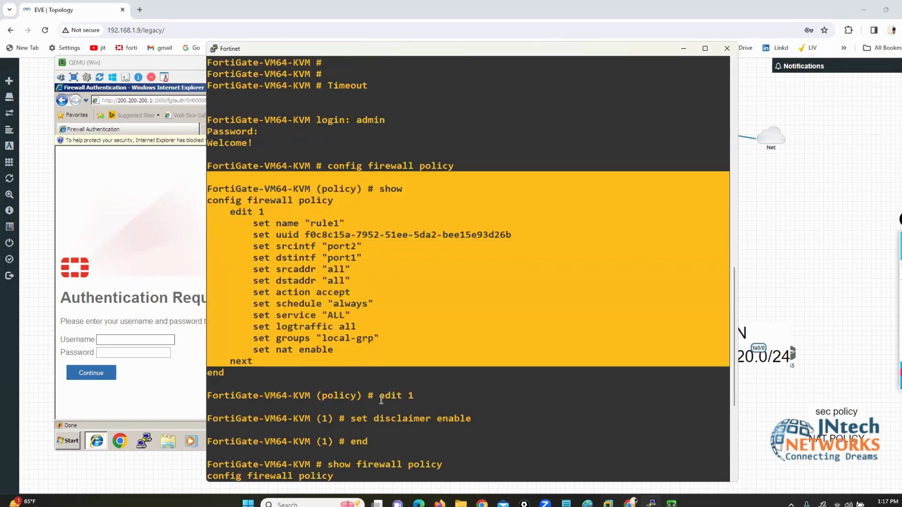
drag(314, 396, 354, 447)
scroll(356, 451, down, 6)
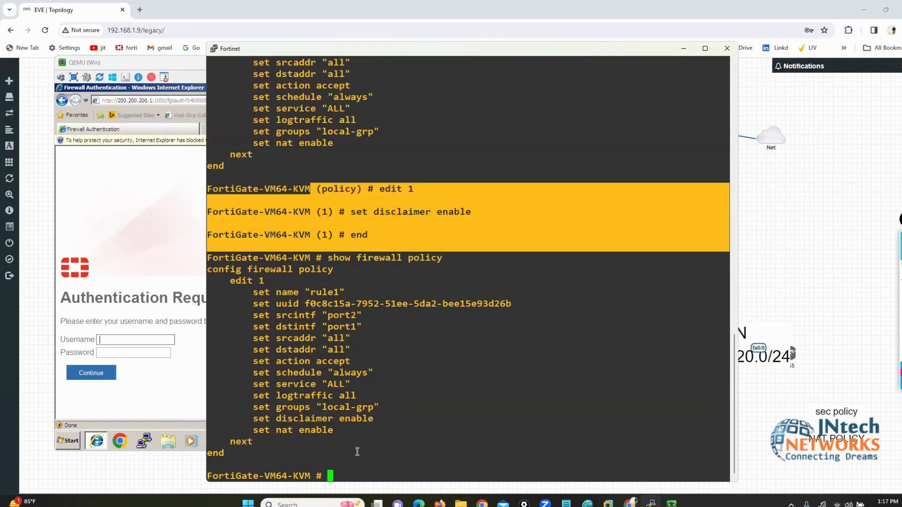
click(357, 451)
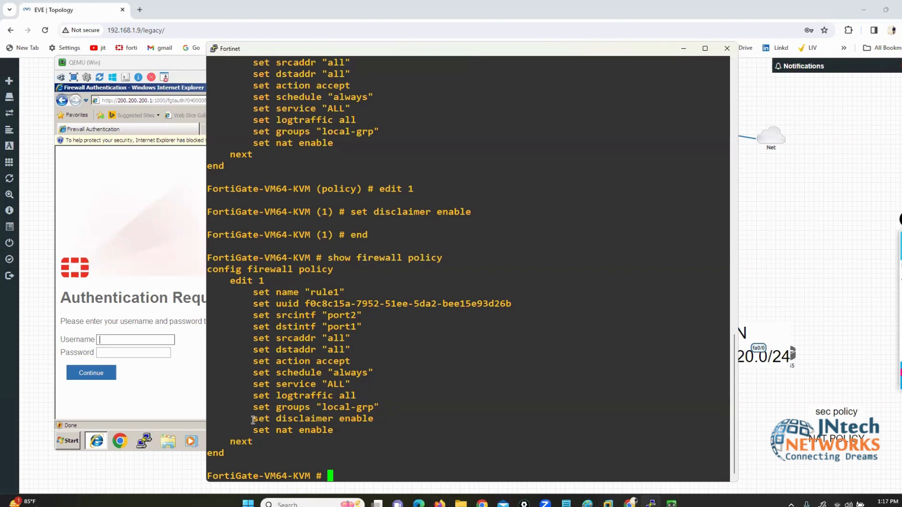
drag(253, 419, 372, 416)
click(187, 252)
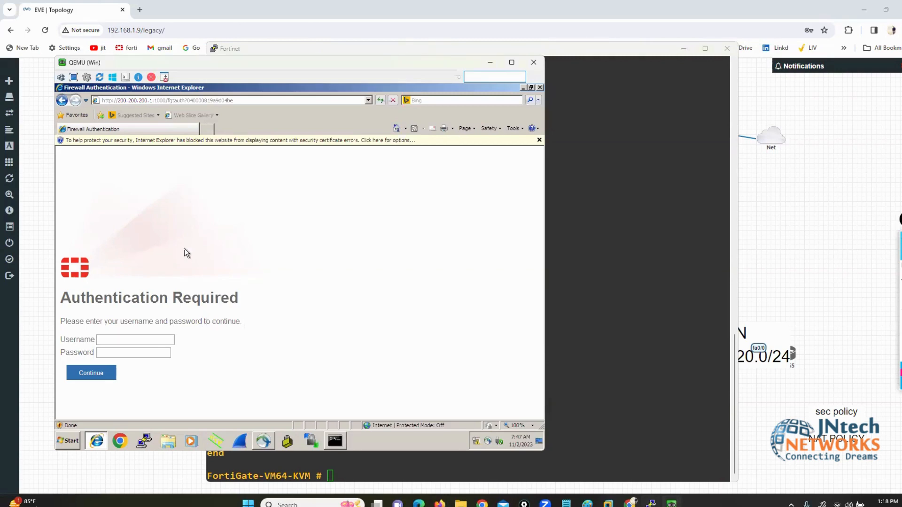
Step: Log in on the FortiGate authentication page as user1 with its password
click(123, 343)
text(user1)
key(Tab)
text(123)
key(Return)
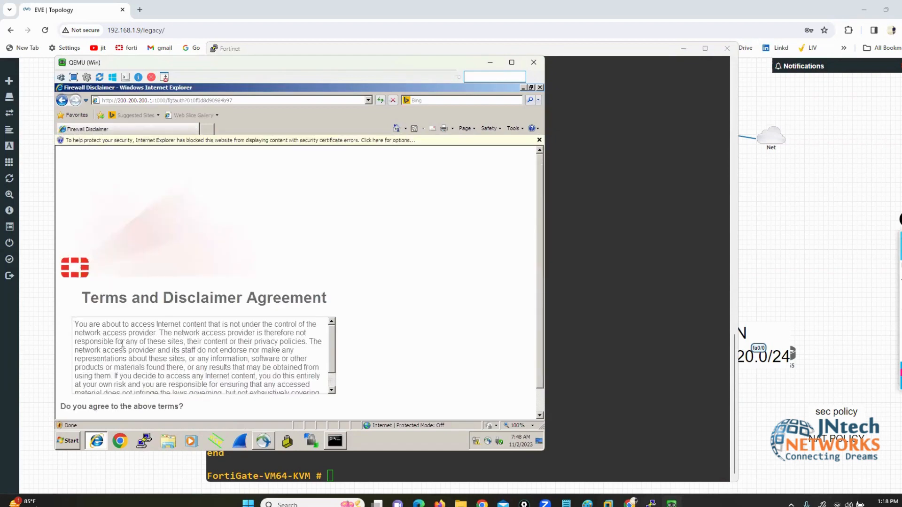
Step: Scroll through and inspect the FortiGate Terms and Disclaimer Agreement page
scroll(446, 360, down, 2)
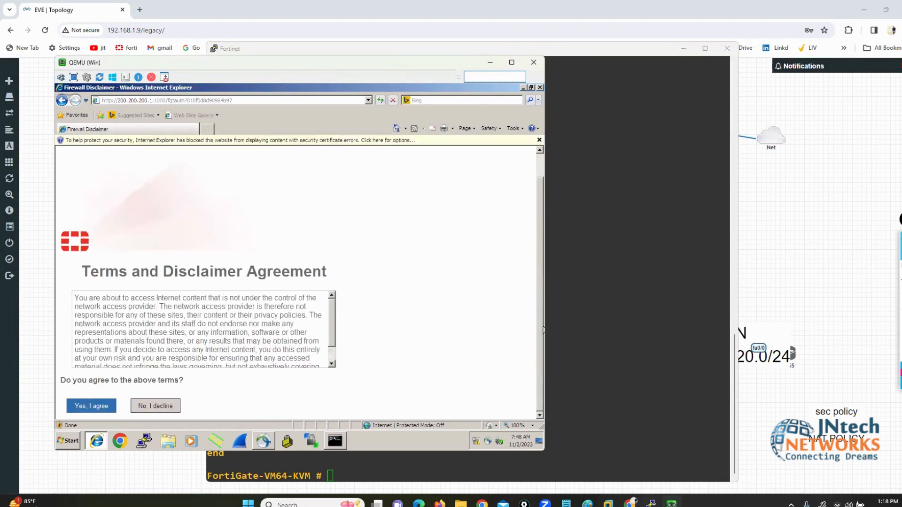
click(882, 273)
mouse_move(307, 241)
mouse_down()
mouse_move(332, 246)
mouse_move(339, 290)
mouse_up()
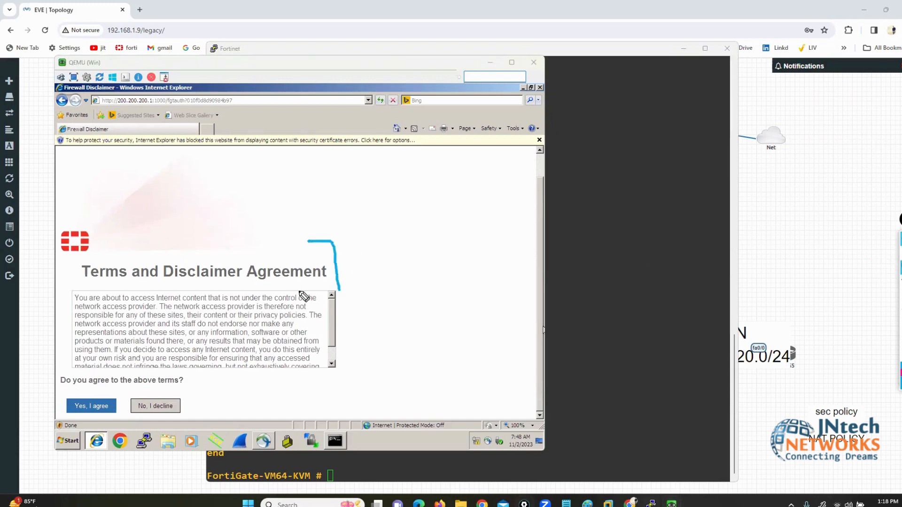
mouse_move(85, 253)
mouse_down()
mouse_move(58, 282)
mouse_move(74, 298)
mouse_up()
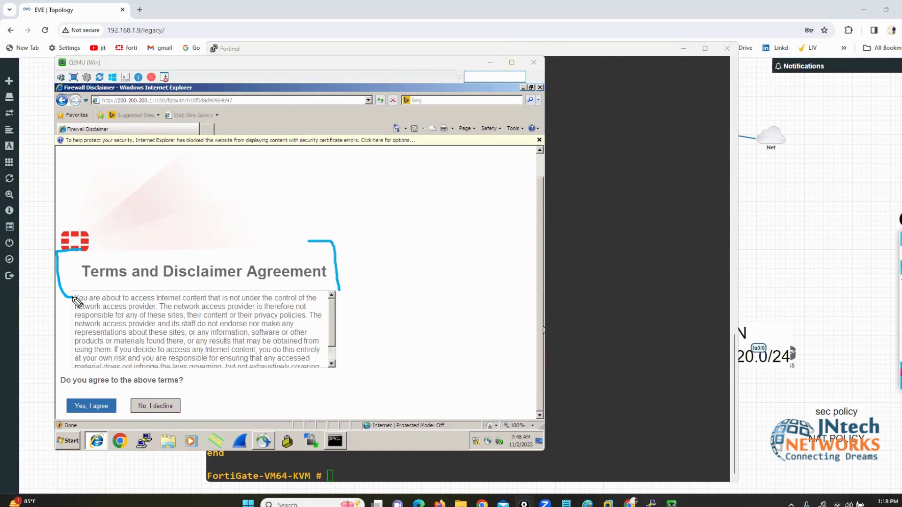
drag(178, 338, 247, 324)
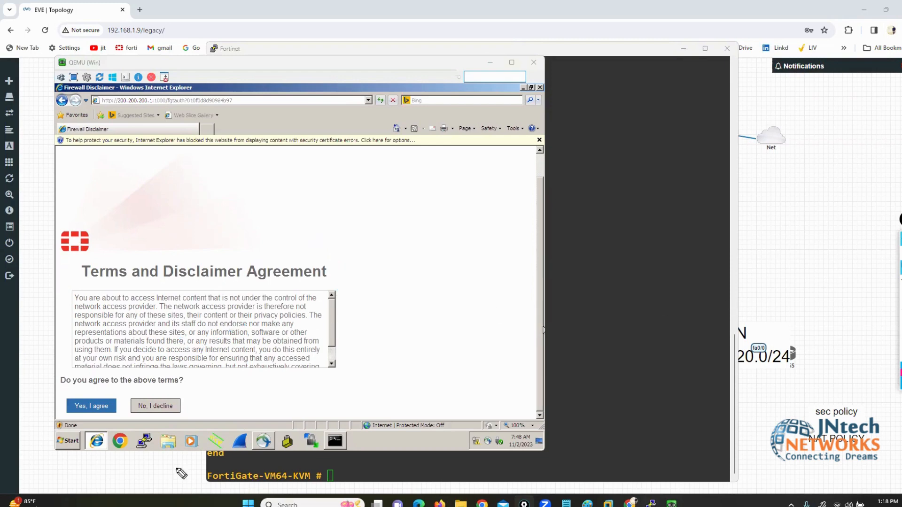
mouse_move(152, 390)
mouse_down()
mouse_move(195, 413)
mouse_move(121, 411)
mouse_move(160, 392)
mouse_up()
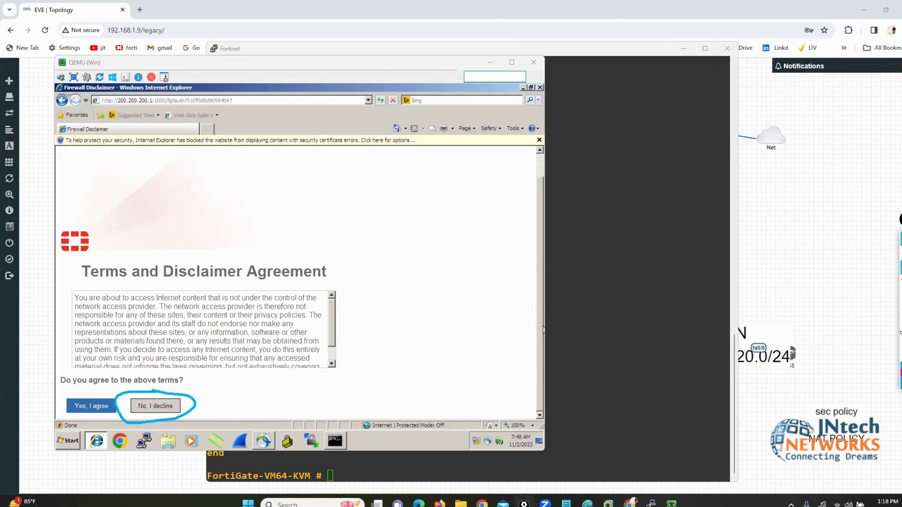
Step: Decline the disclaimer to test refusal, then return to it and accept the terms
click(900, 325)
click(900, 254)
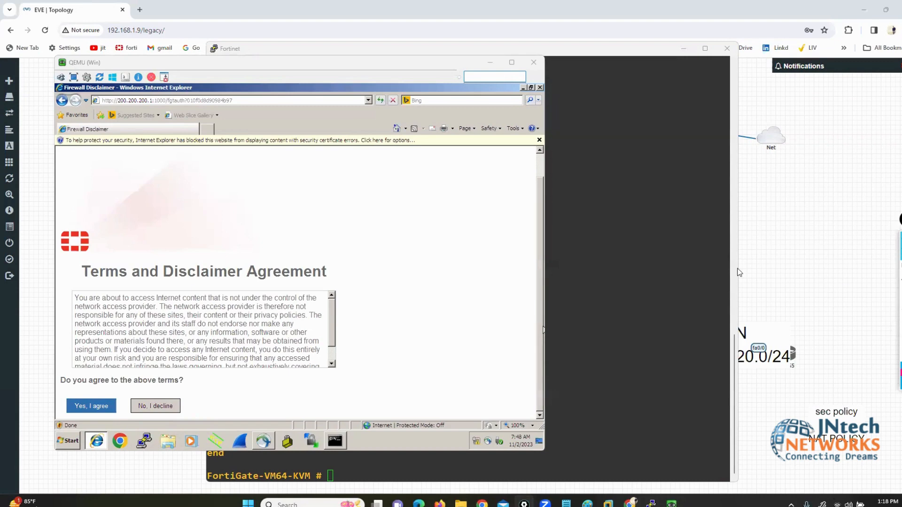
click(148, 407)
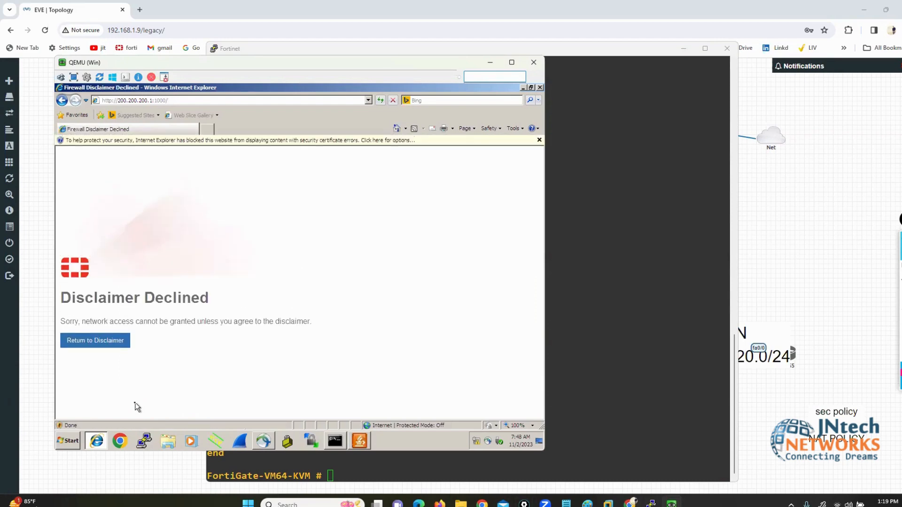
click(100, 336)
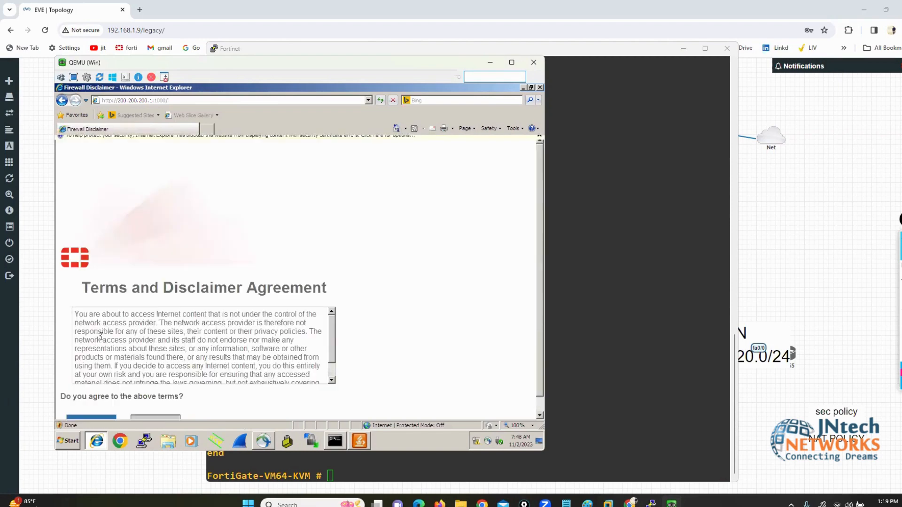
scroll(100, 337, down, 4)
click(88, 407)
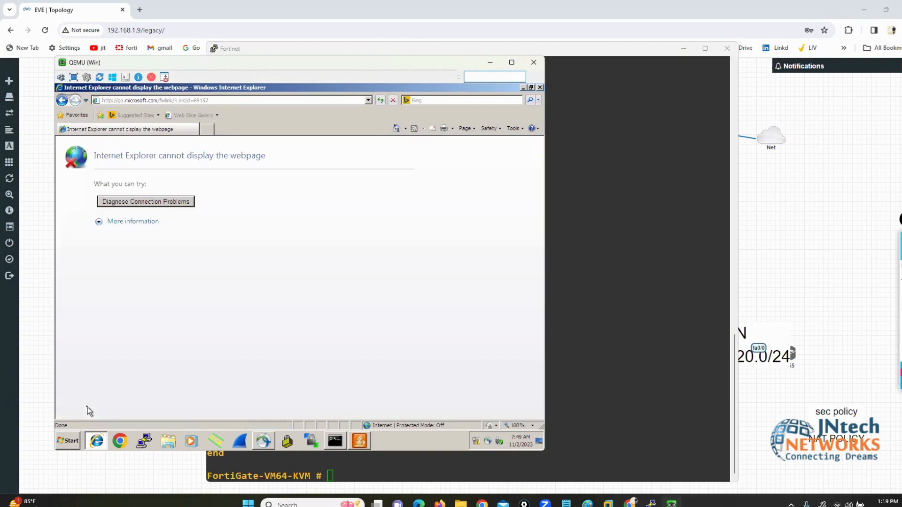
Step: Load google.com and facebook.com in separate Internet Explorer tabs
click(208, 130)
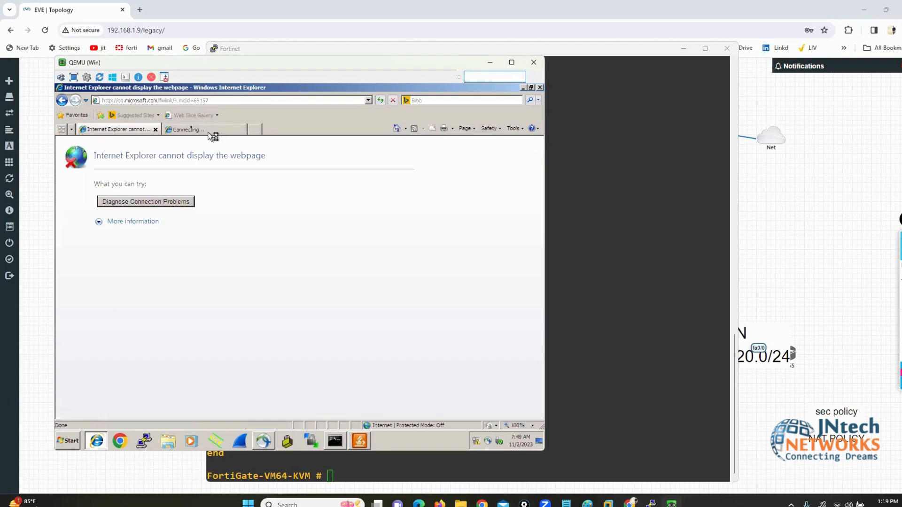
click(154, 127)
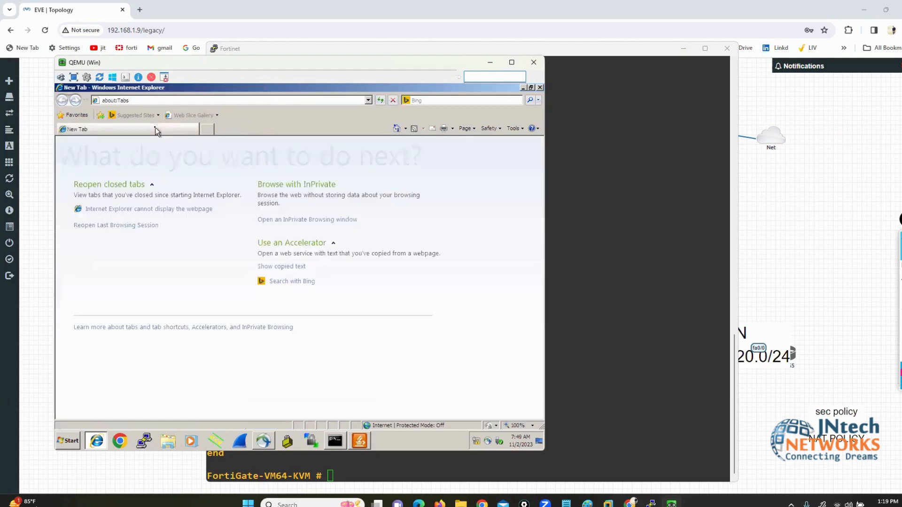
click(154, 100)
text(go)
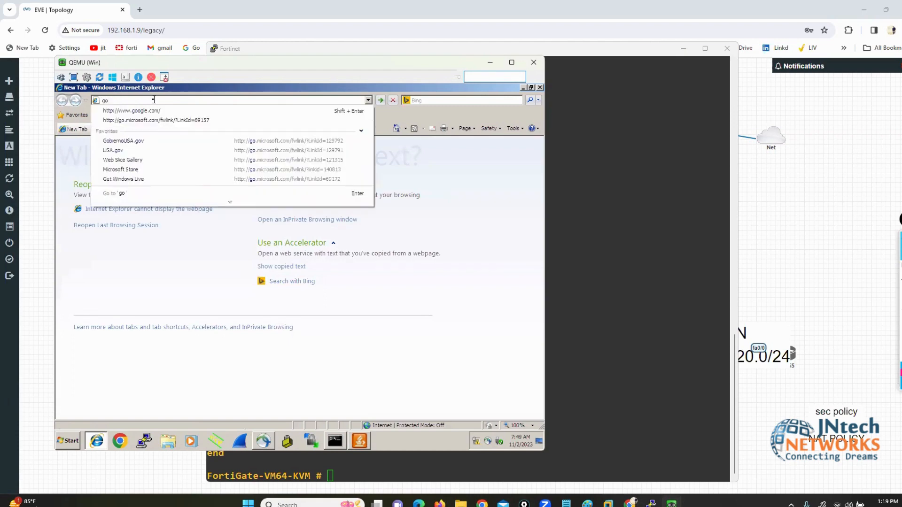
key(Down)
key(Return)
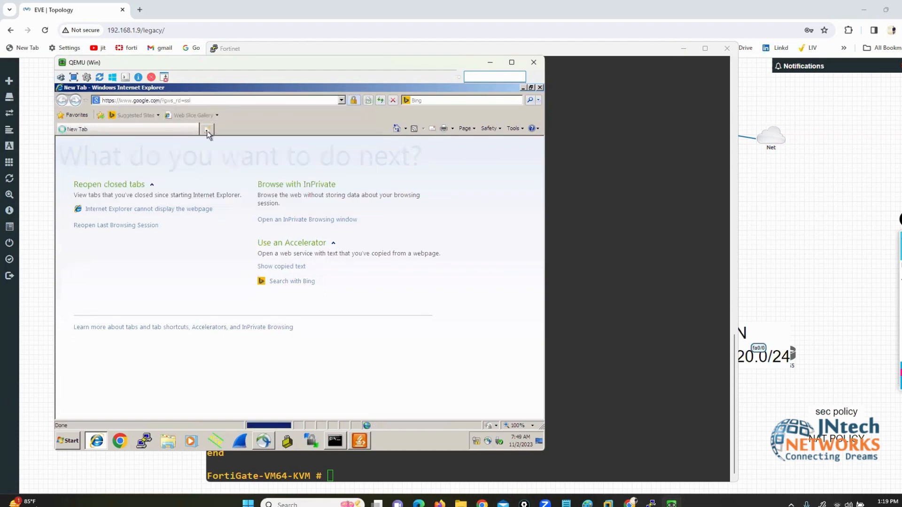
click(207, 129)
text(fa)
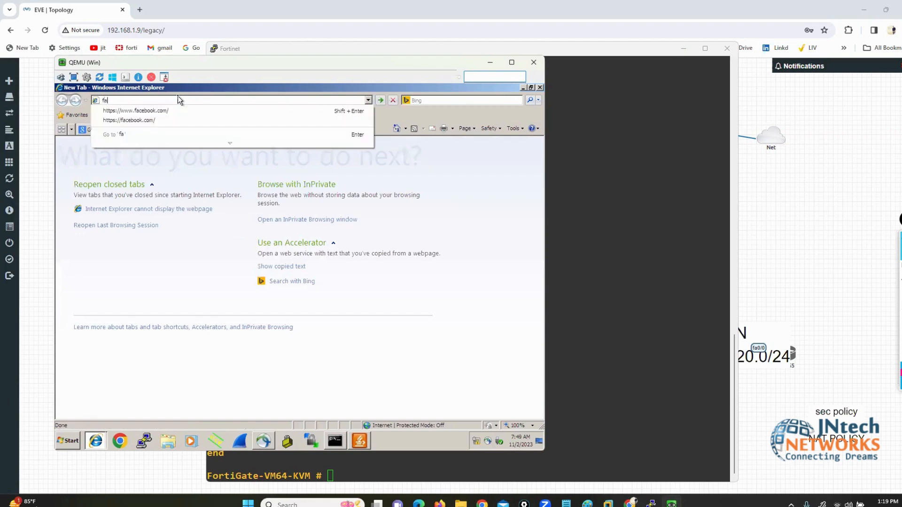
key(Down)
key(Return)
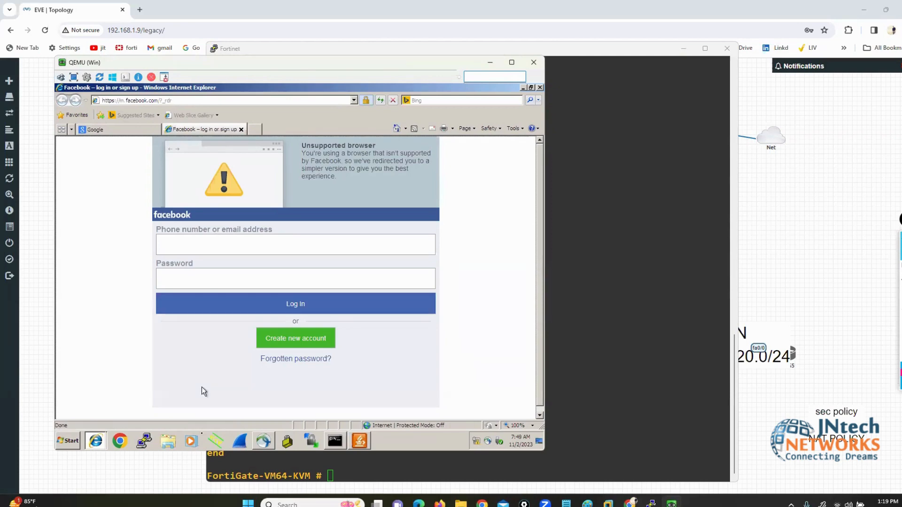
click(440, 504)
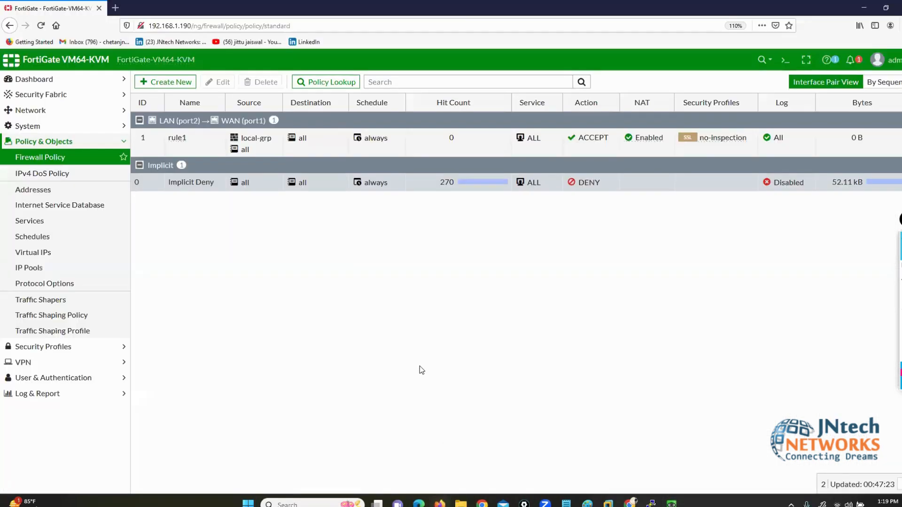
Step: Review user1's rule1 sessions from 200.200.200.152 in the Forward Traffic log
click(38, 84)
click(52, 386)
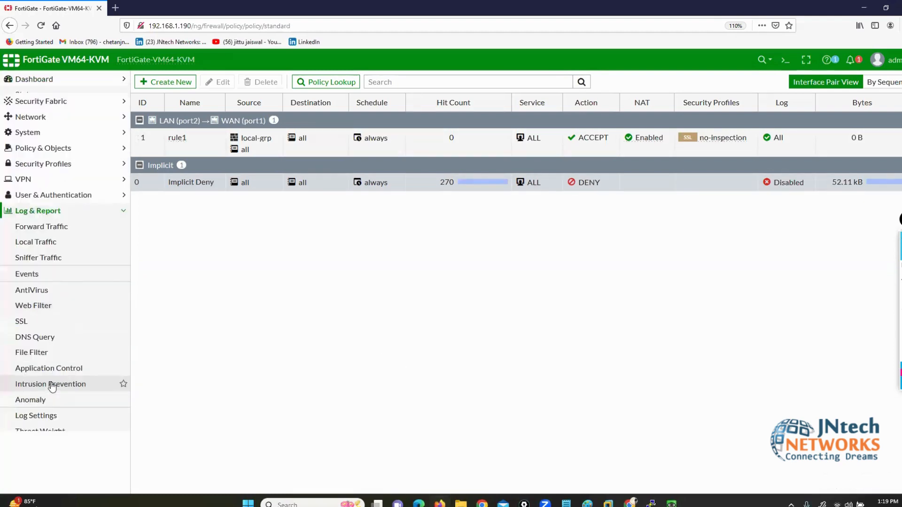
click(40, 222)
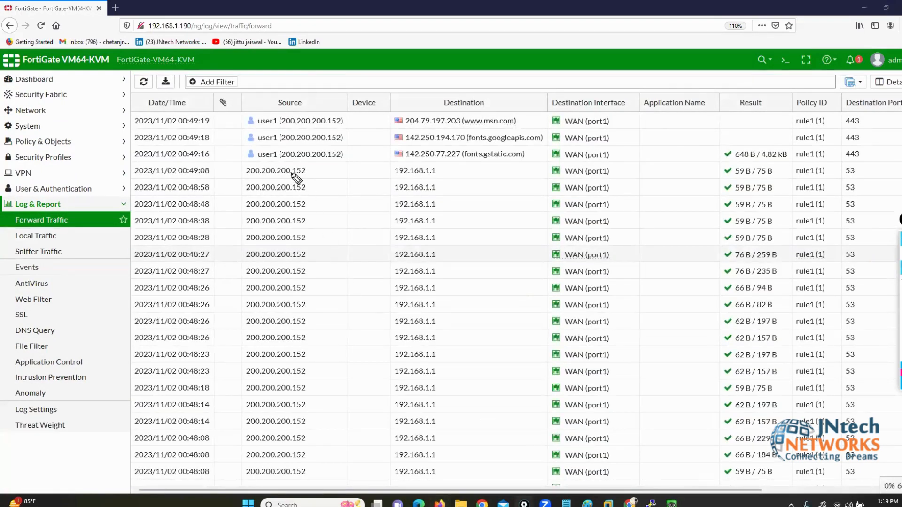
mouse_move(227, 162)
mouse_down()
mouse_move(292, 166)
mouse_move(227, 164)
mouse_move(227, 150)
mouse_move(291, 144)
mouse_move(349, 147)
mouse_move(358, 158)
mouse_move(352, 172)
mouse_move(283, 165)
mouse_up()
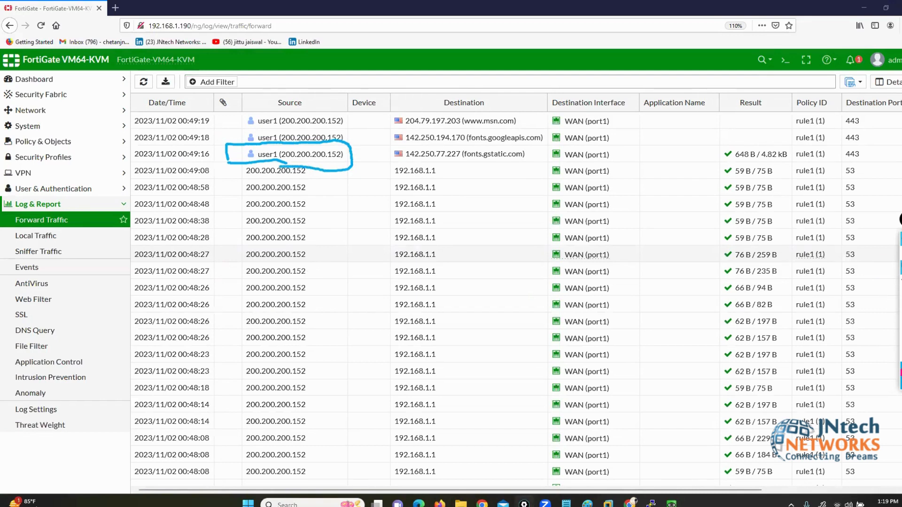
click(901, 319)
click(901, 239)
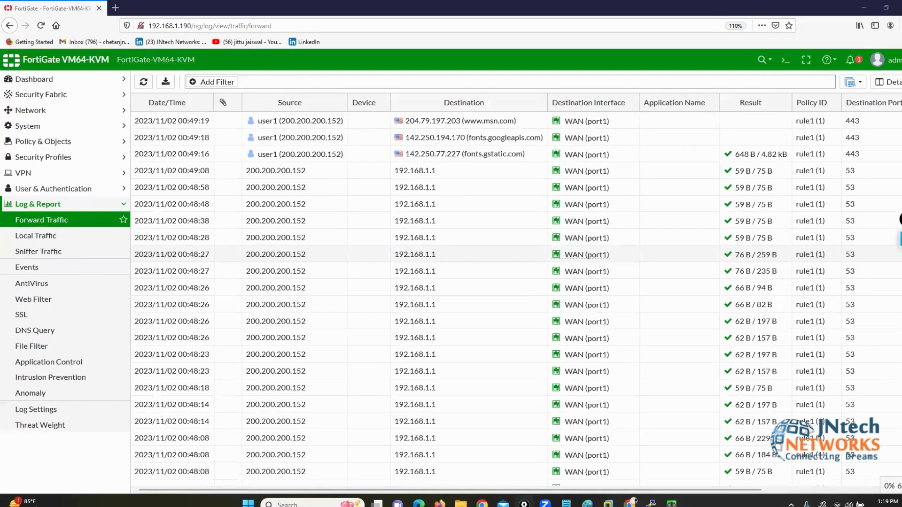
click(41, 79)
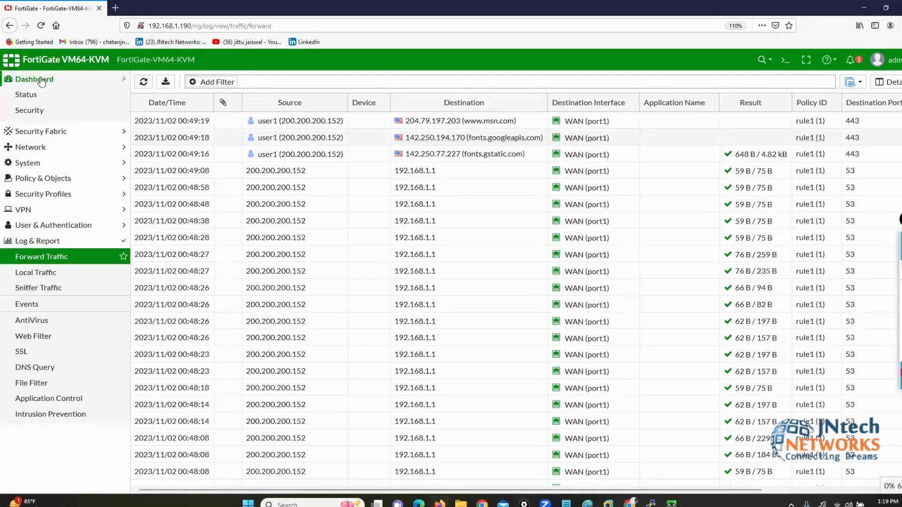
click(44, 142)
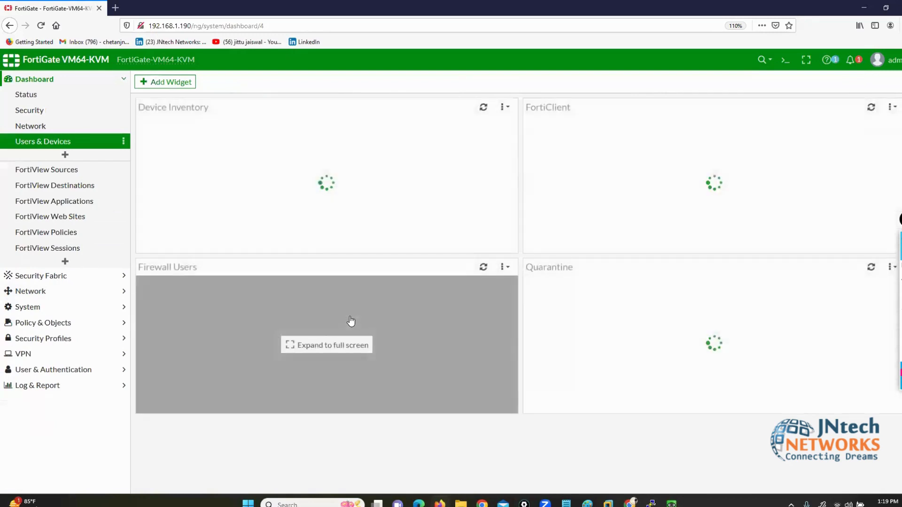
Step: Expand the Firewall Users widget to full view and inspect its entries
click(244, 334)
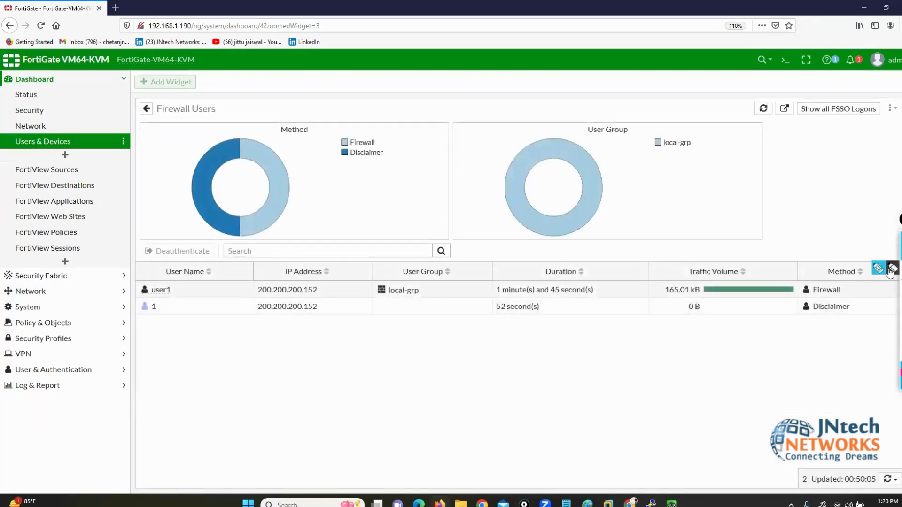
click(876, 272)
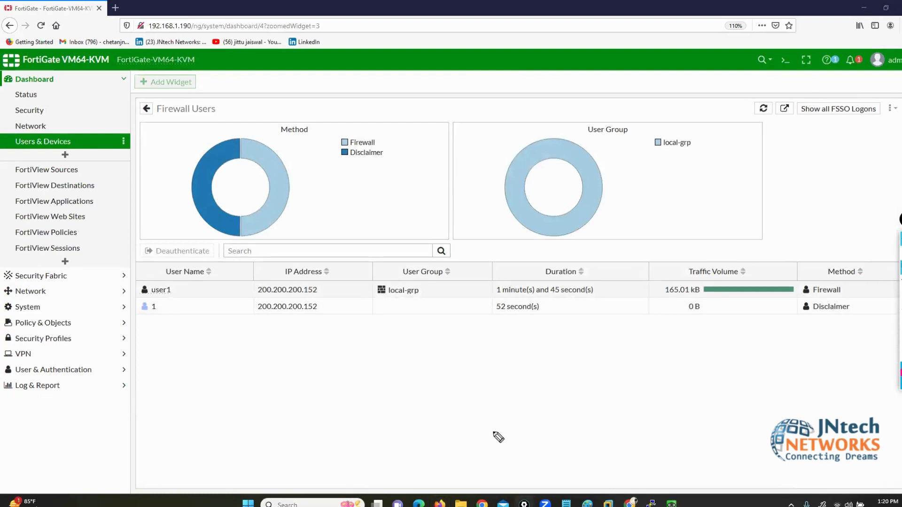
mouse_move(170, 281)
mouse_down()
mouse_move(181, 290)
mouse_move(135, 285)
mouse_move(142, 299)
mouse_up()
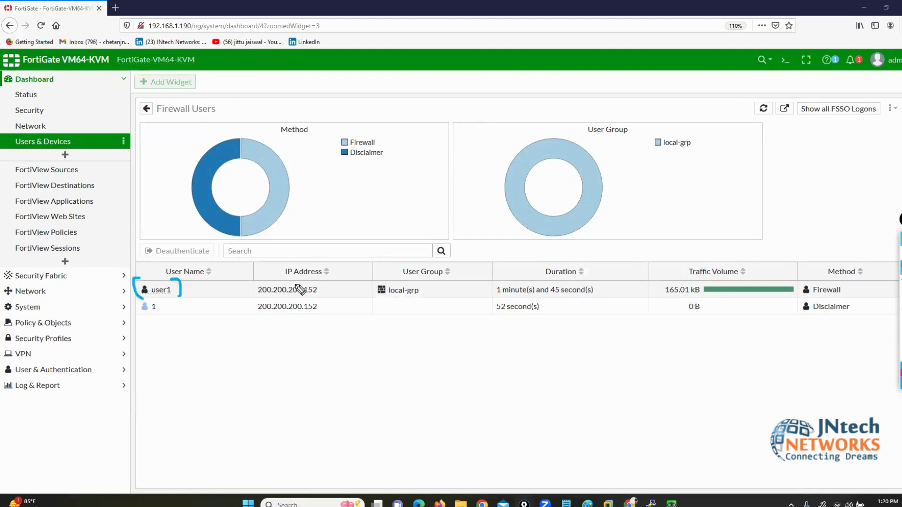
mouse_move(310, 281)
mouse_down()
mouse_move(325, 285)
mouse_move(323, 298)
mouse_up()
drag(257, 282, 246, 299)
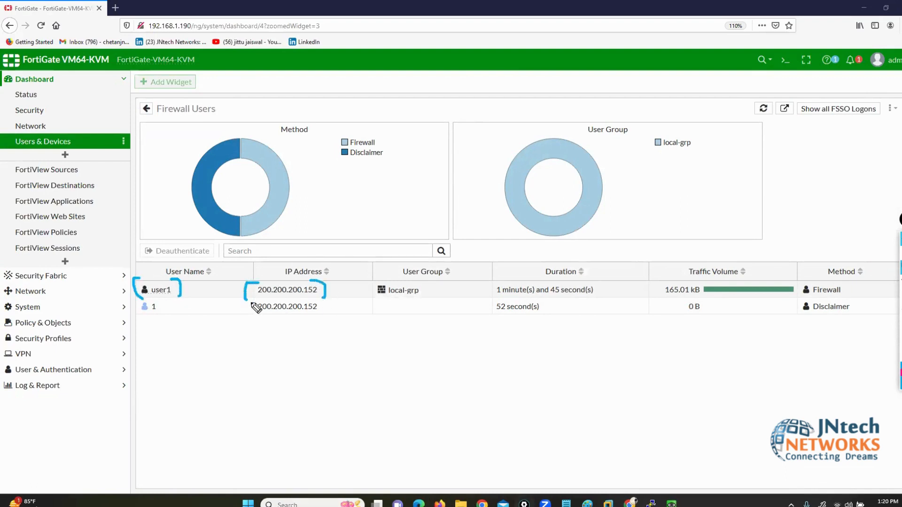
mouse_move(156, 281)
mouse_down()
mouse_move(188, 237)
mouse_move(353, 252)
mouse_move(386, 278)
mouse_move(374, 291)
mouse_move(386, 301)
mouse_move(438, 301)
mouse_move(431, 282)
mouse_move(454, 261)
mouse_move(540, 269)
mouse_move(544, 280)
mouse_move(674, 231)
mouse_move(703, 259)
mouse_move(705, 248)
mouse_up()
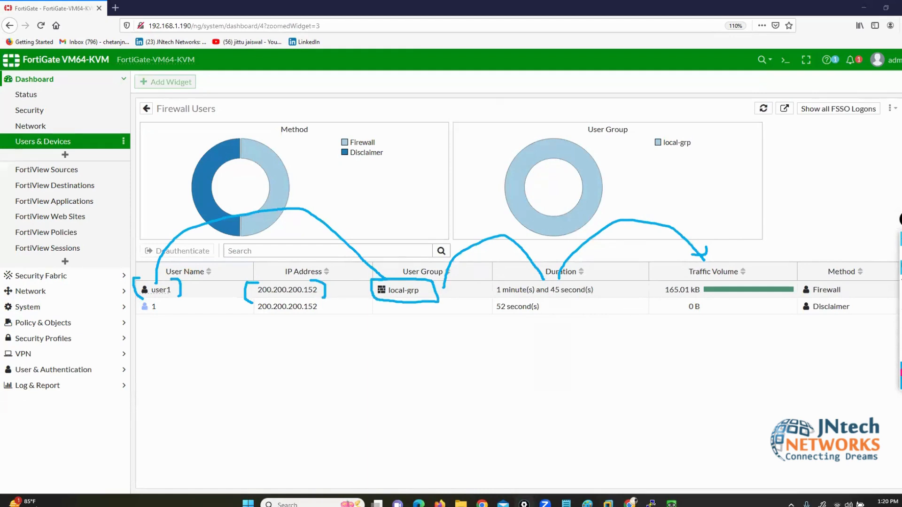
key(Escape)
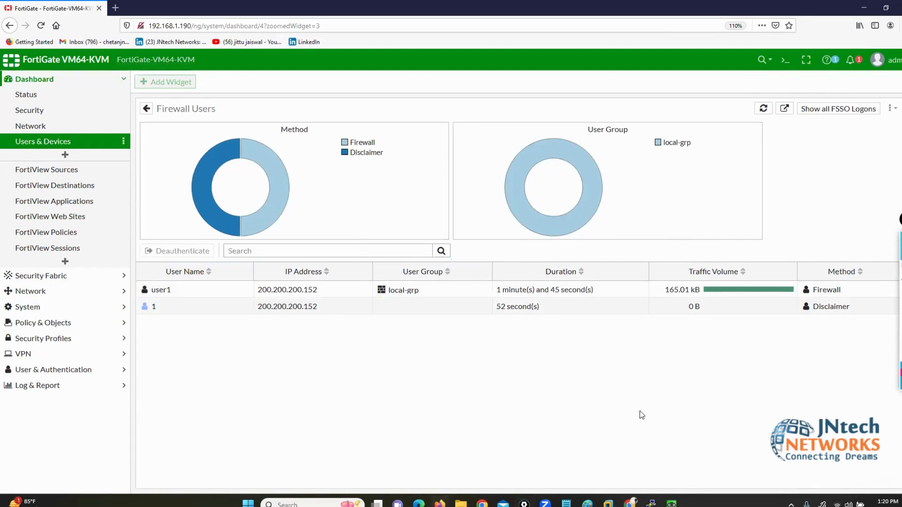
Step: Deauthenticate user1 from the Firewall Users list and confirm with OK
click(177, 294)
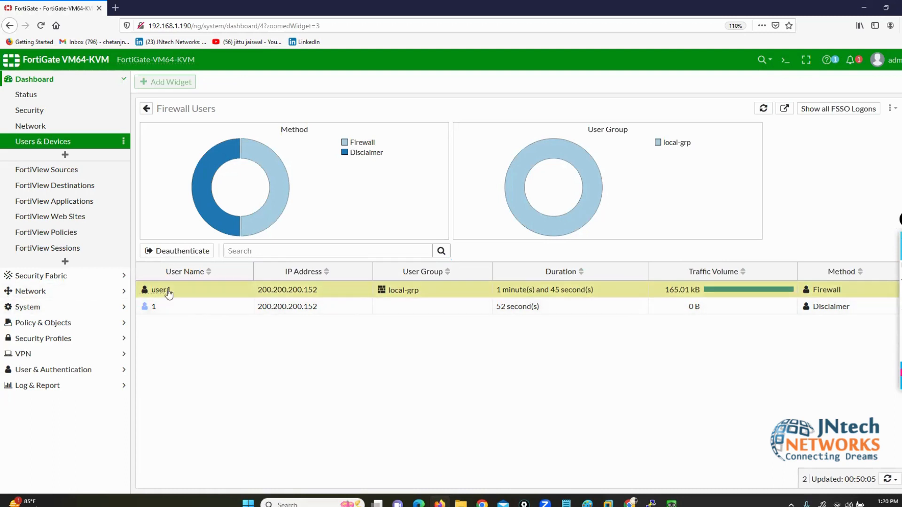
mouse_move(166, 292)
click(181, 251)
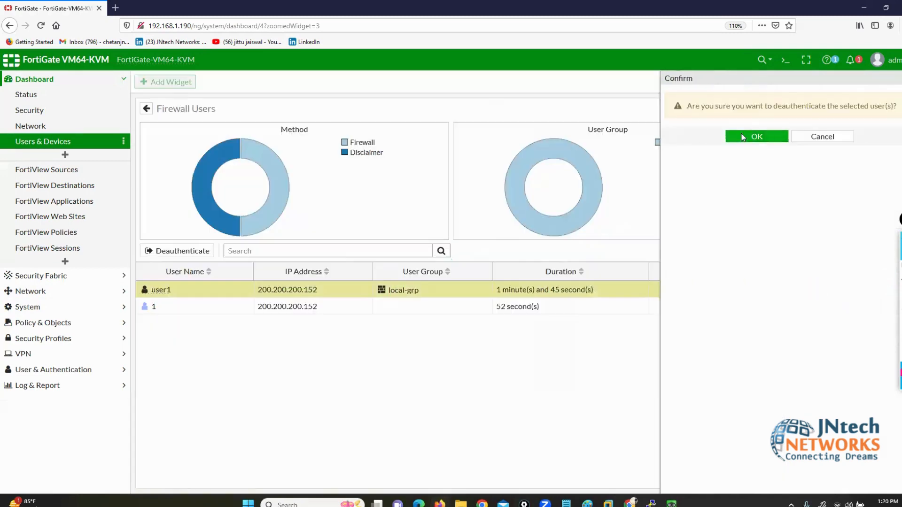
click(743, 137)
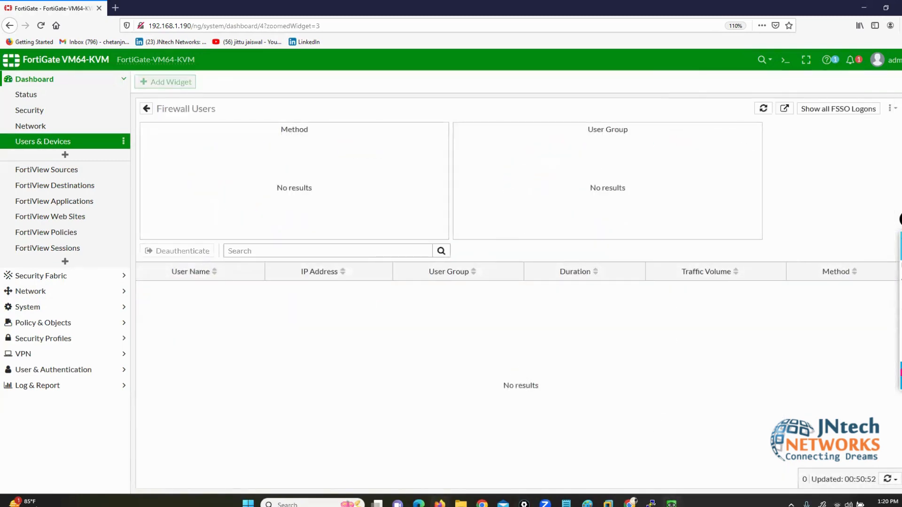
click(671, 504)
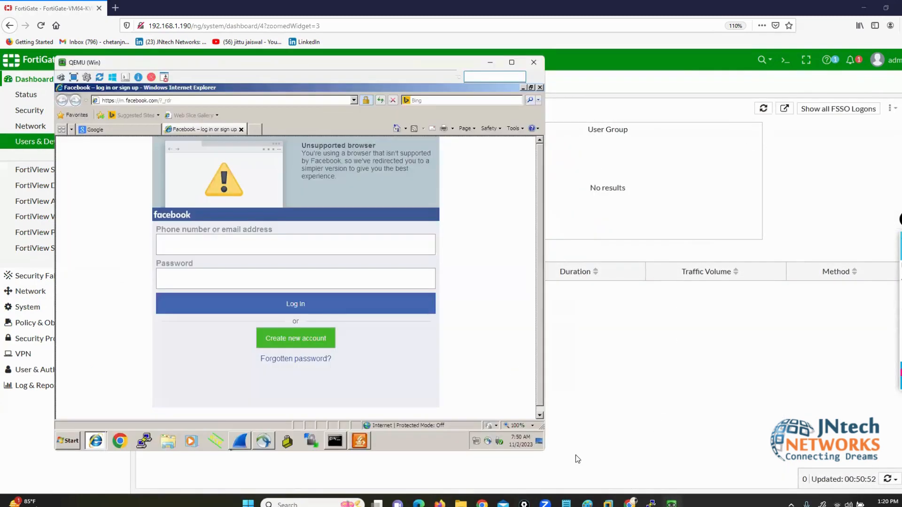
Step: Close the Google and Facebook tabs and retry facebook.com in a fresh tab
click(146, 130)
click(156, 130)
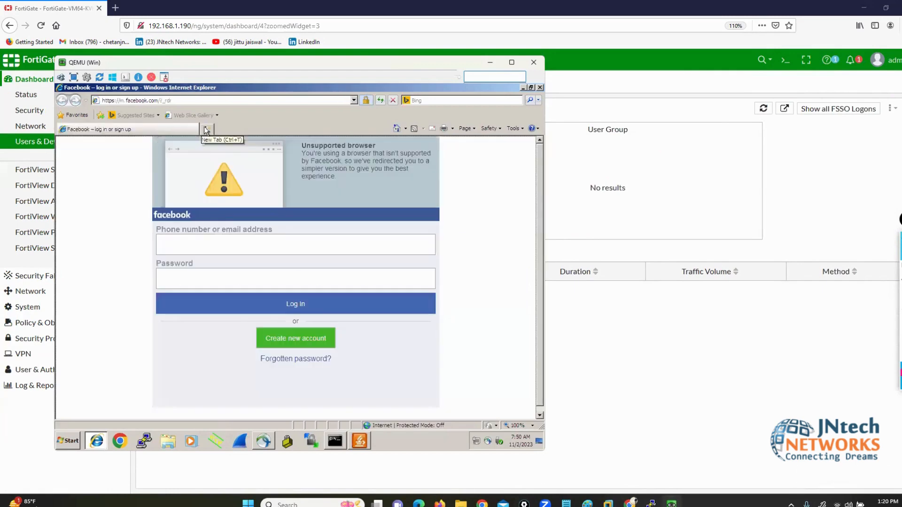
click(206, 131)
click(145, 130)
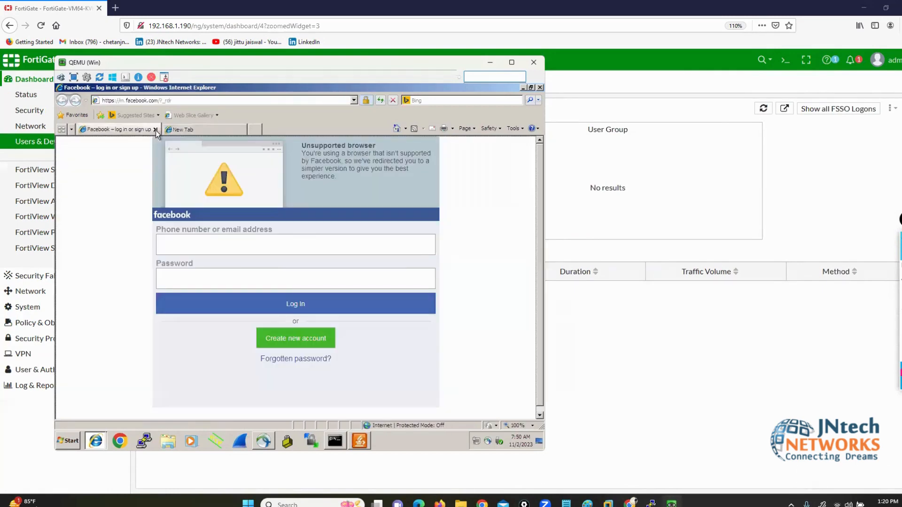
click(156, 131)
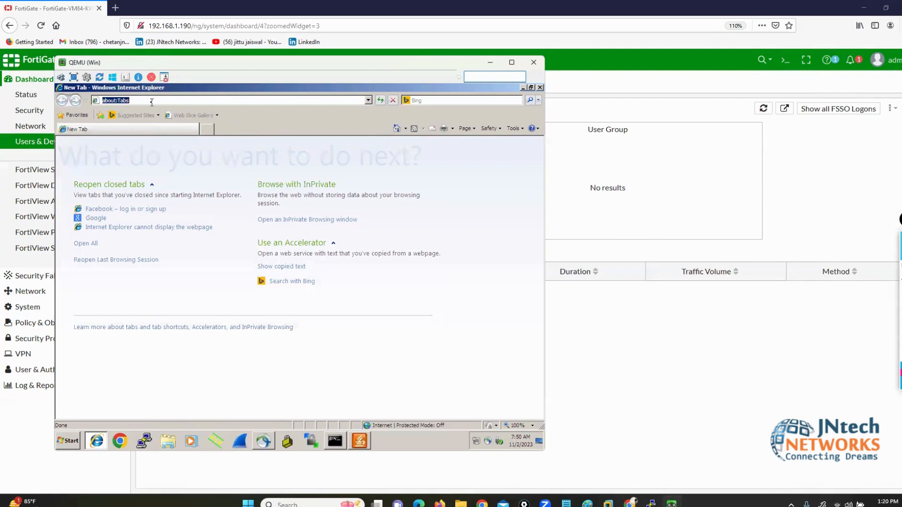
text(f)
key(Down)
key(Return)
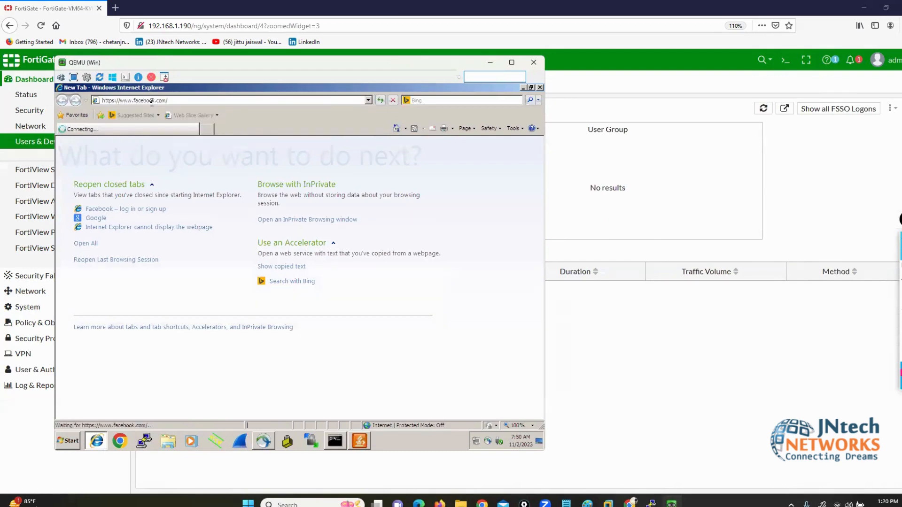
Step: Launch Chrome, close the stalled Internet Explorer, and decline the security alert
click(126, 440)
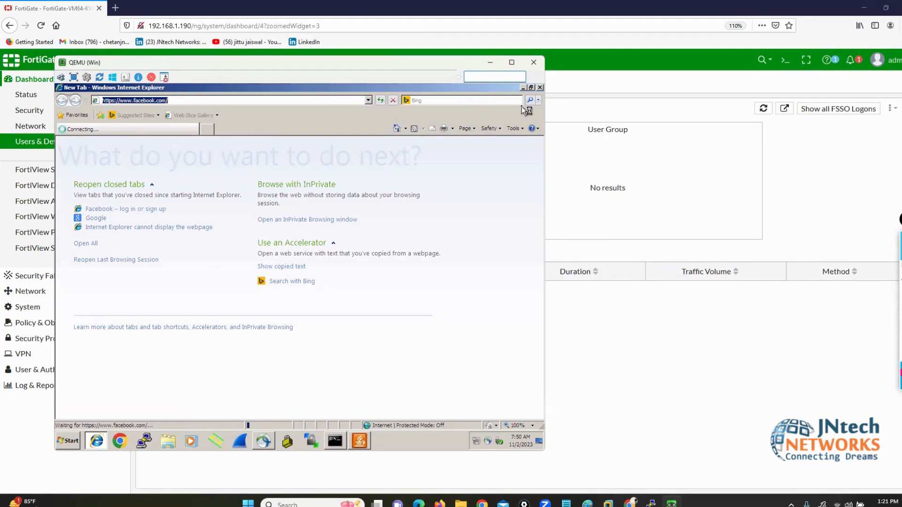
click(540, 89)
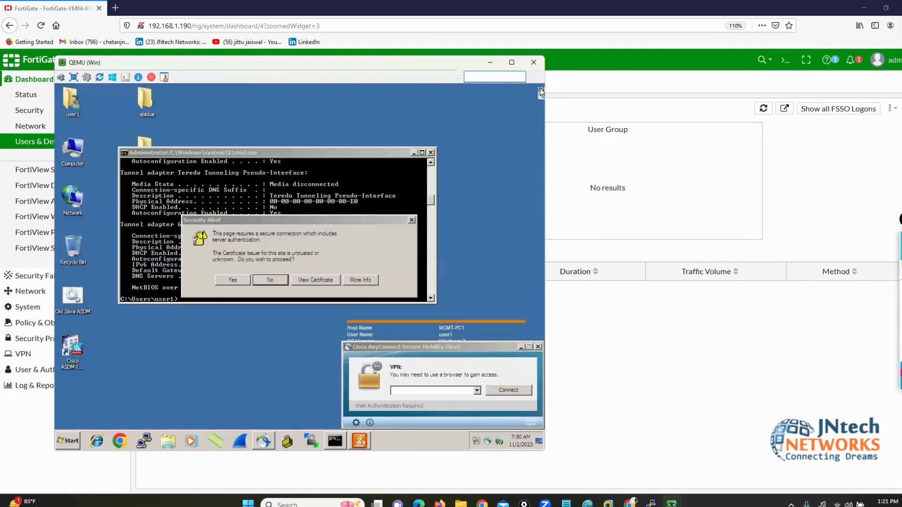
click(267, 280)
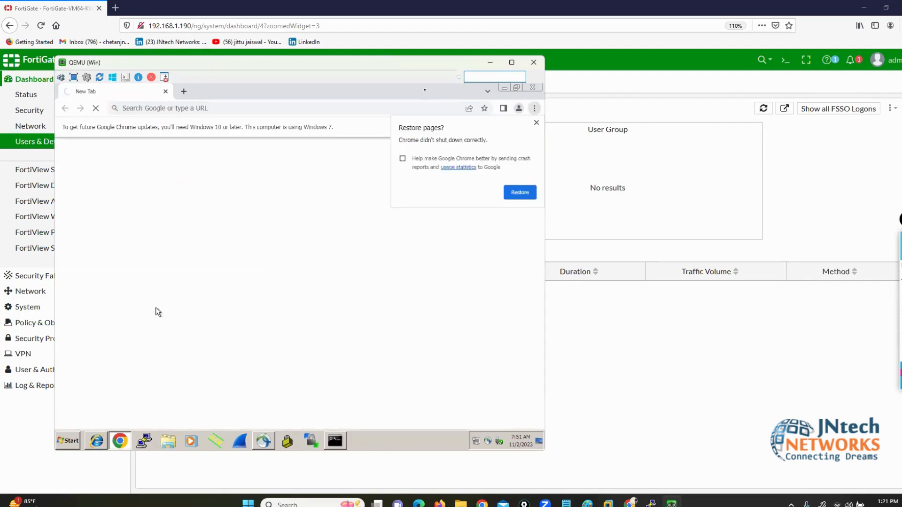
Step: Close Chrome, sign in on the firewall Authentication Required page and accept the disclaimer
click(532, 88)
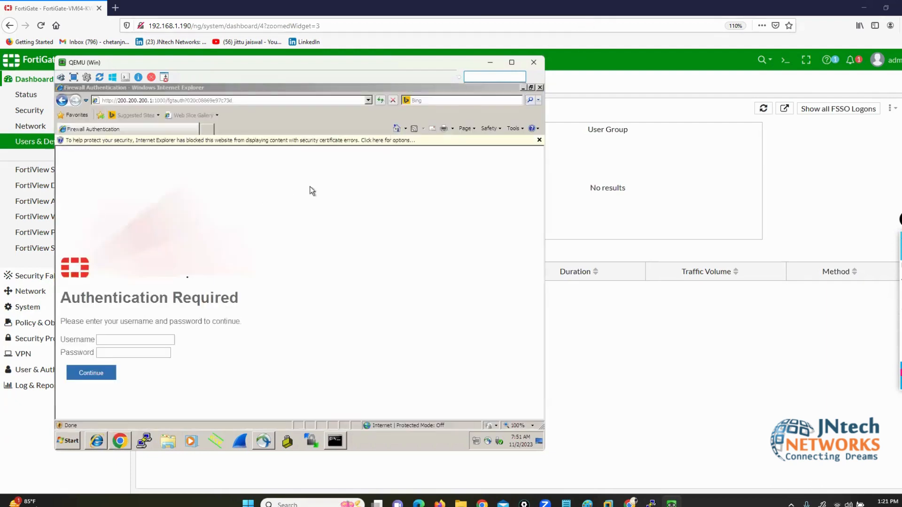
click(124, 337)
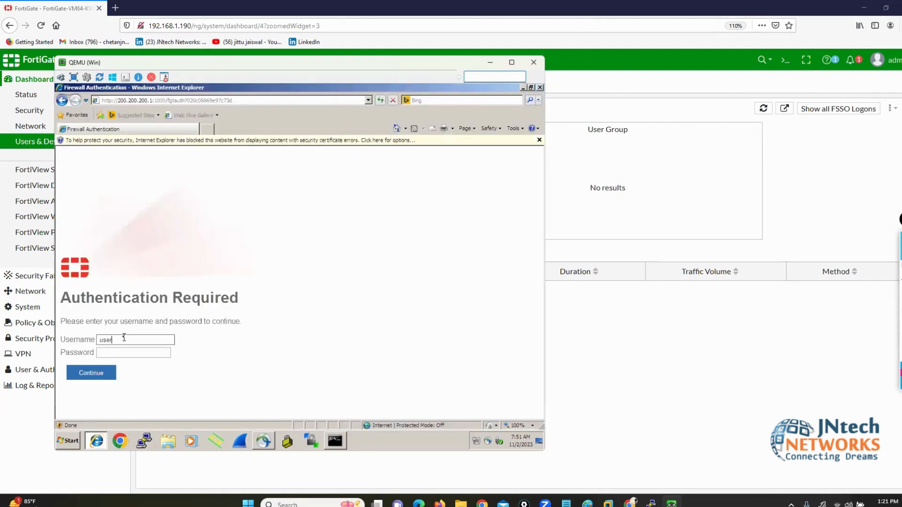
key(Tab)
key(Return)
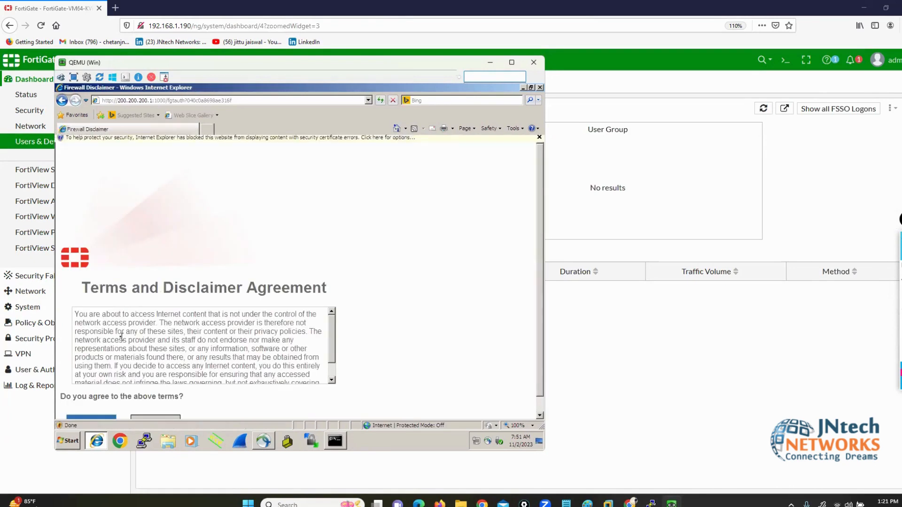
scroll(112, 346, down, 5)
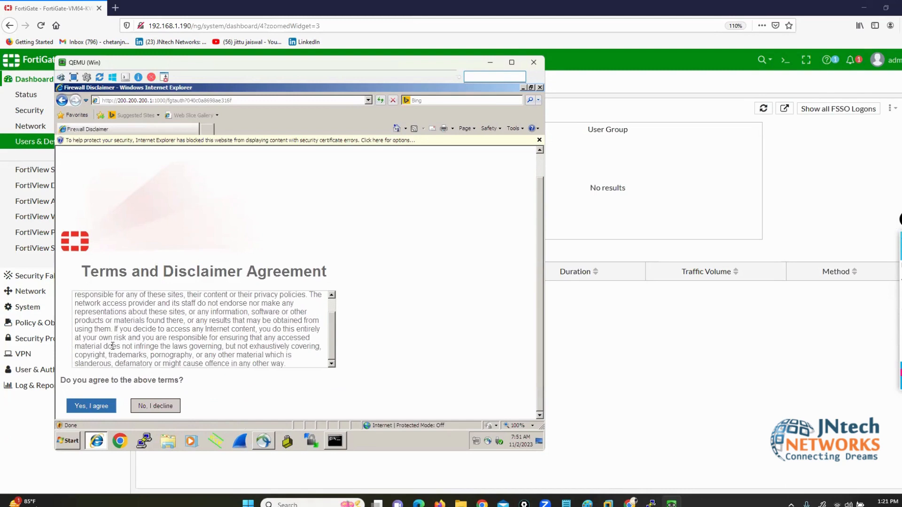
click(79, 410)
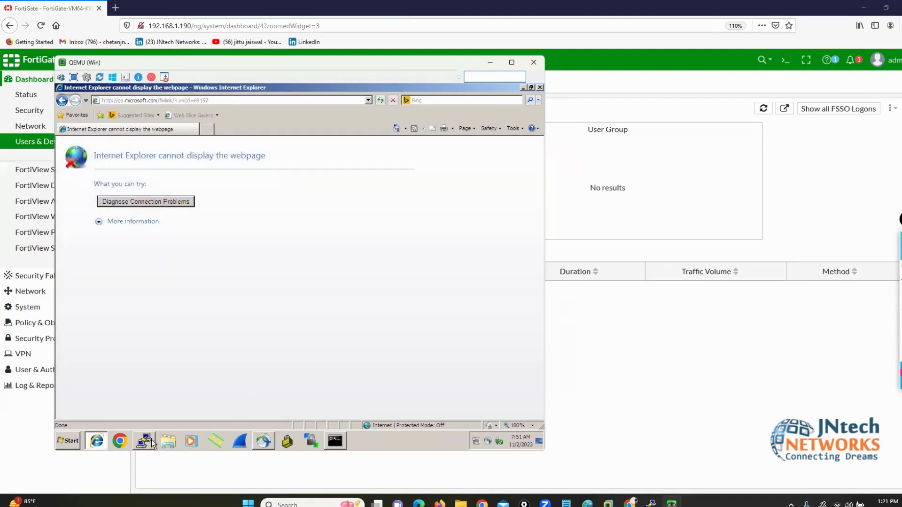
Step: Clear the failed error-page tabs and load google.com in a new tab
click(208, 129)
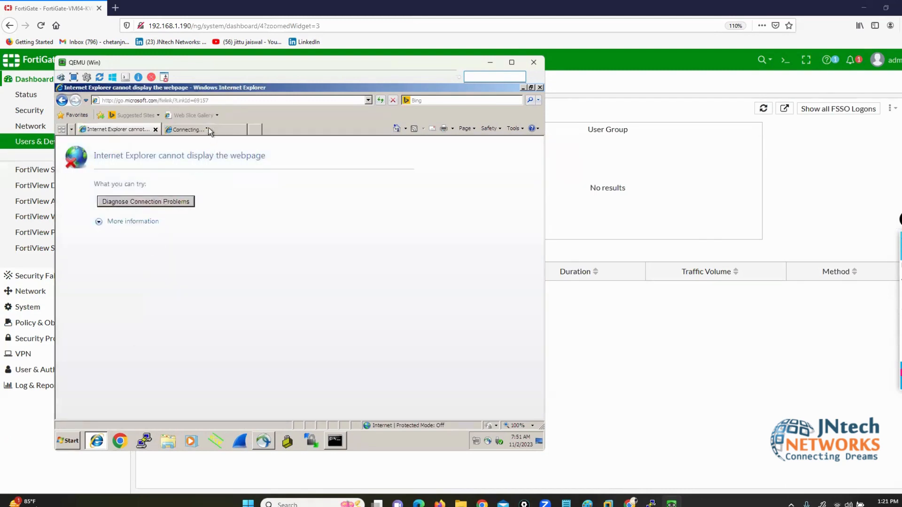
click(157, 131)
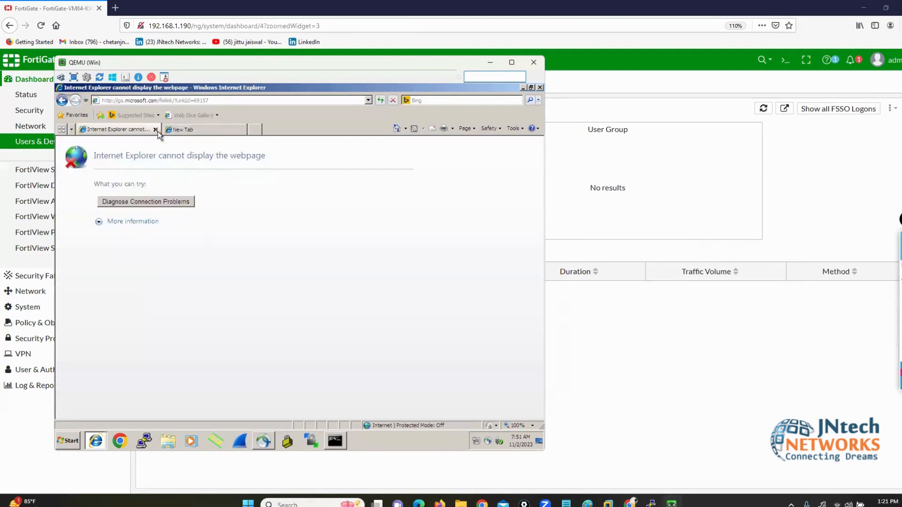
click(158, 130)
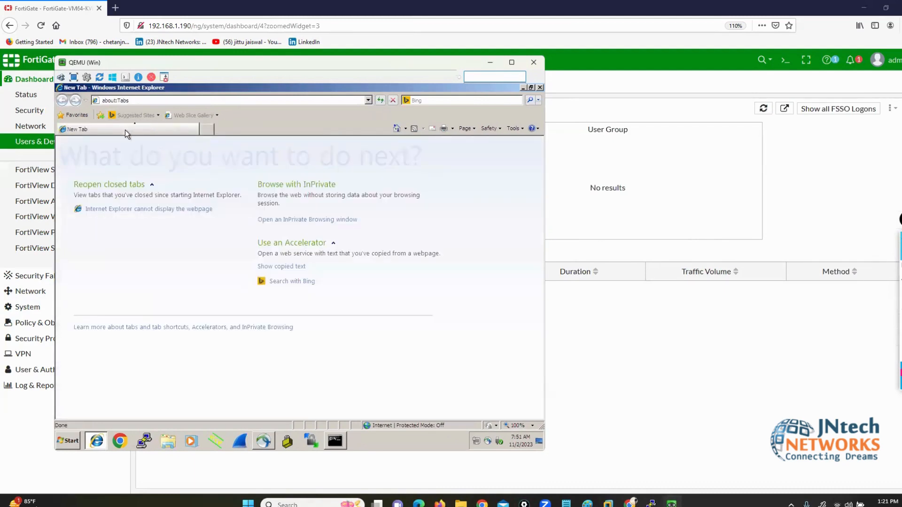
click(135, 101)
text(goo)
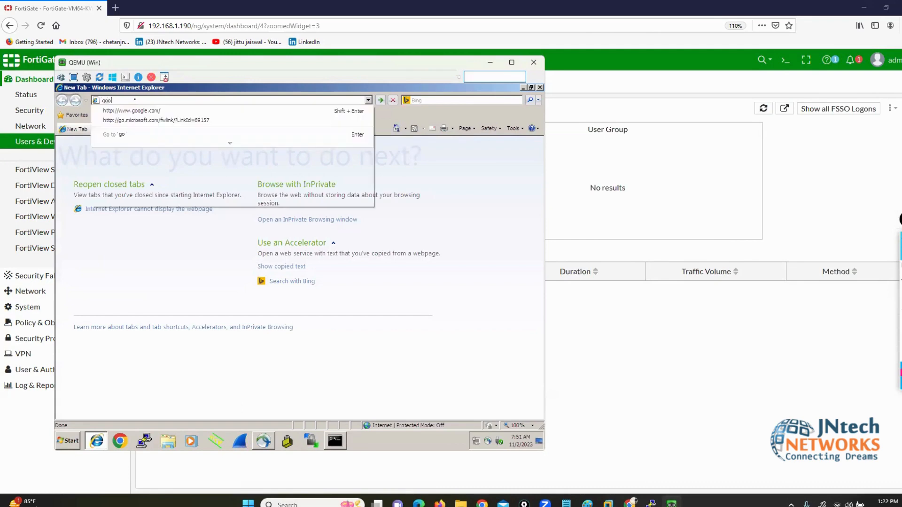
key(Down)
key(Return)
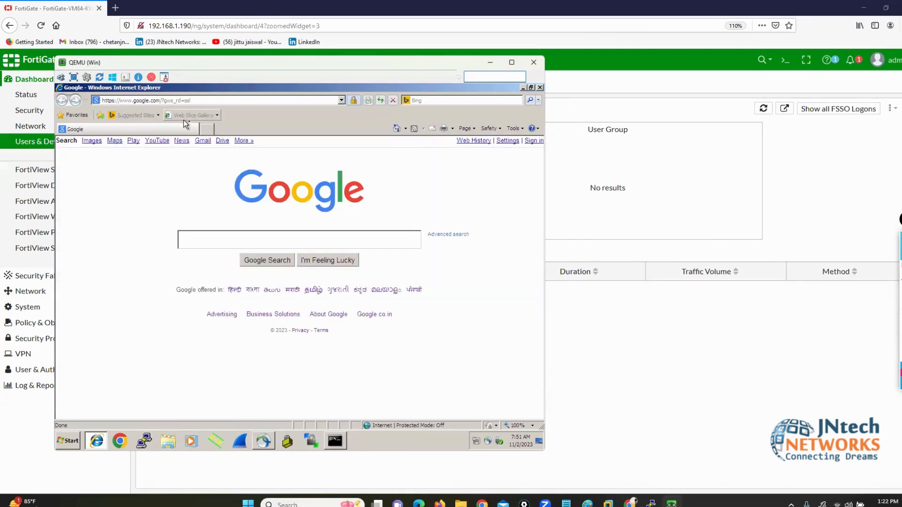
Step: Load facebook.com in another new tab, then return to the FortiGate Firewall Users page
click(207, 128)
text(fa)
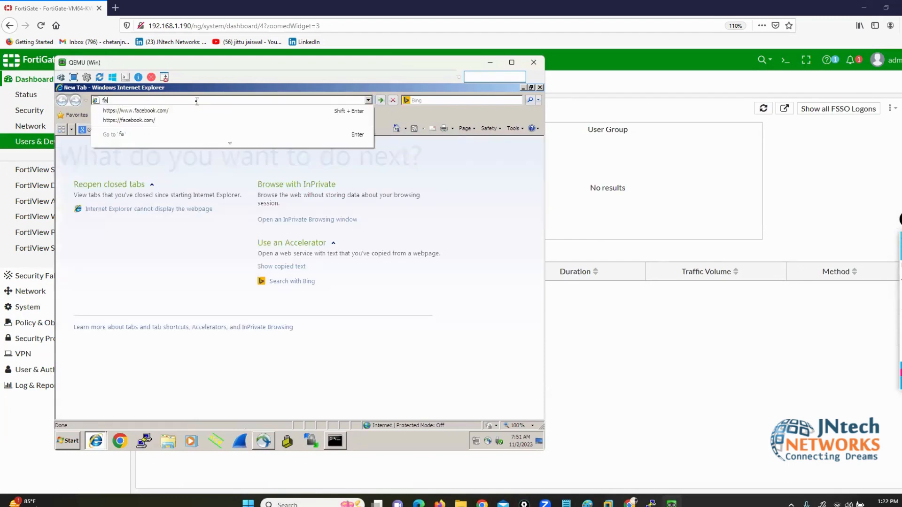
key(Down)
key(Return)
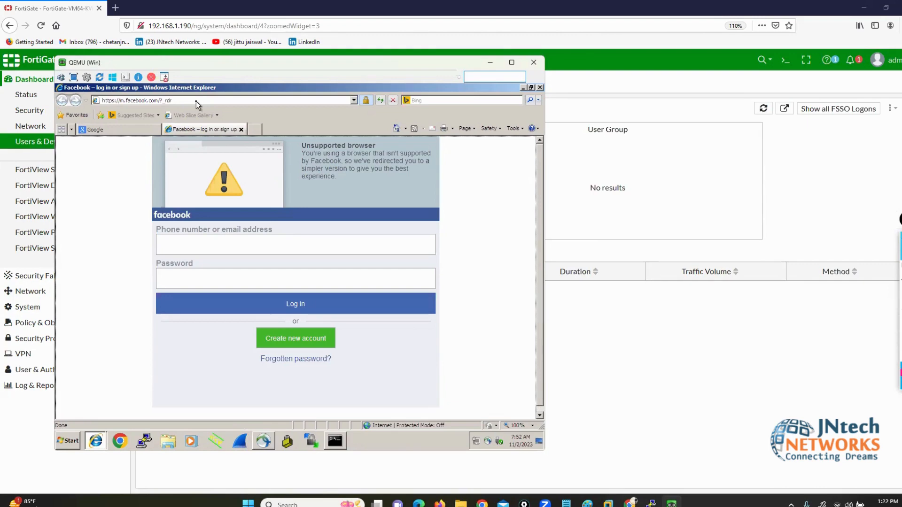
click(648, 411)
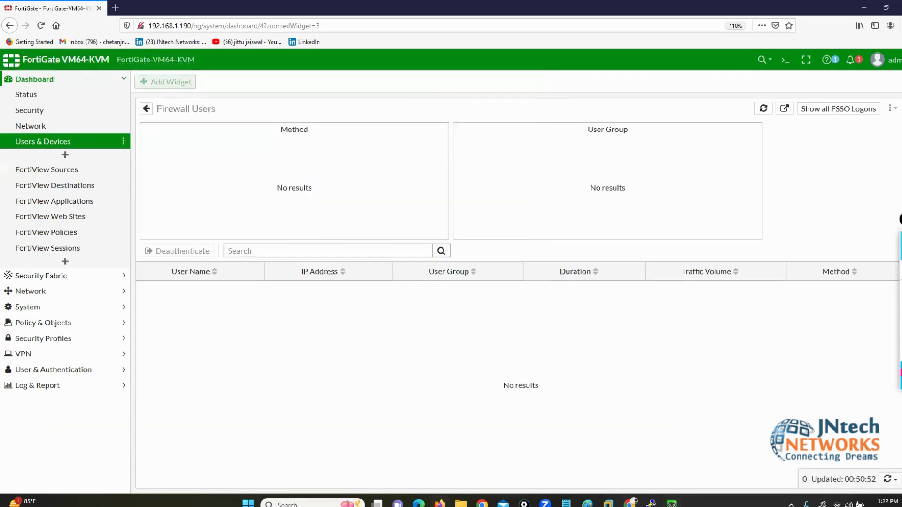
Step: Sign in to EVE-NG at 155.248.250.115 as admin in a new Chrome tab
click(630, 503)
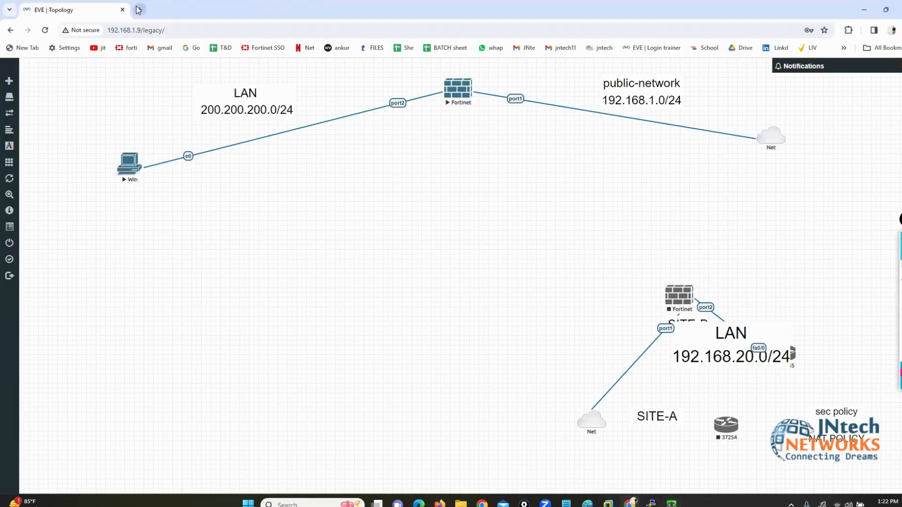
key(ctrl+t)
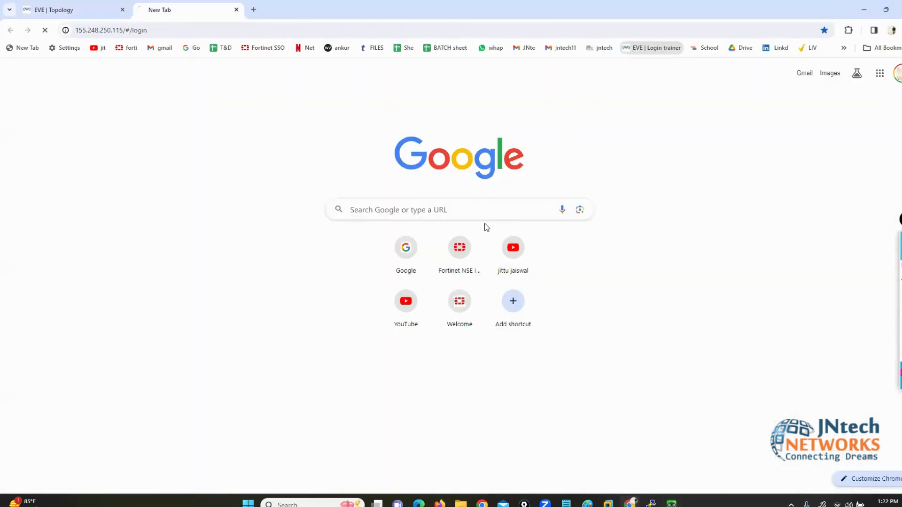
click(652, 48)
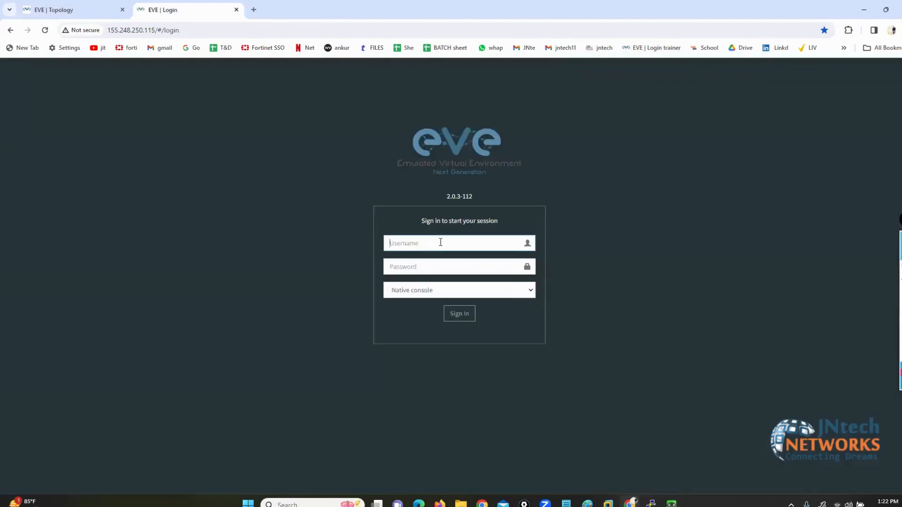
text(admin)
key(Tab)
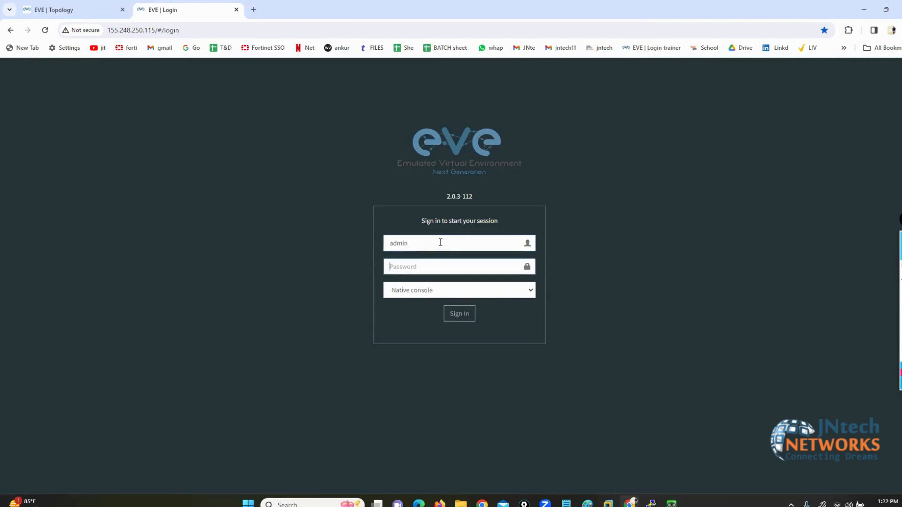
text(e)
text(•••••••)
key(Return)
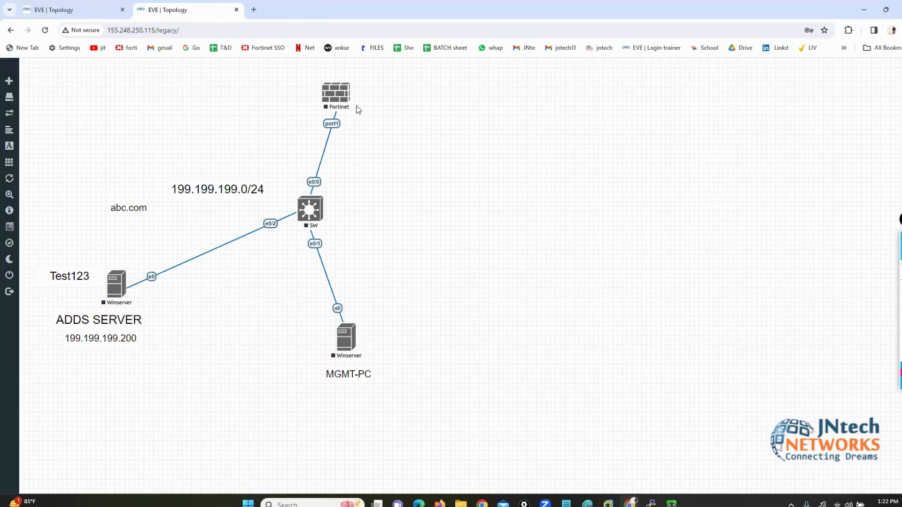
Step: Start the Fortinet, SW, MGMT-PC and ADDS SERVER nodes in the lab
right_click(335, 94)
click(316, 152)
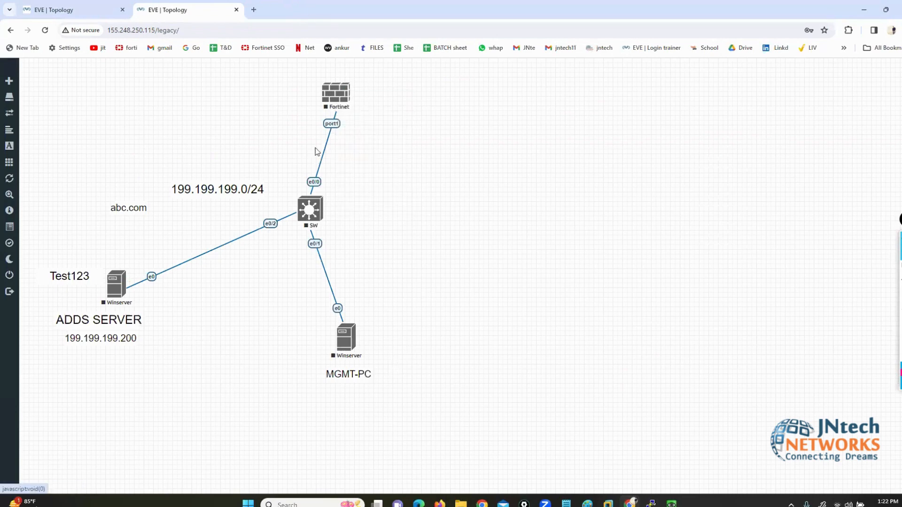
right_click(316, 205)
click(339, 221)
right_click(355, 340)
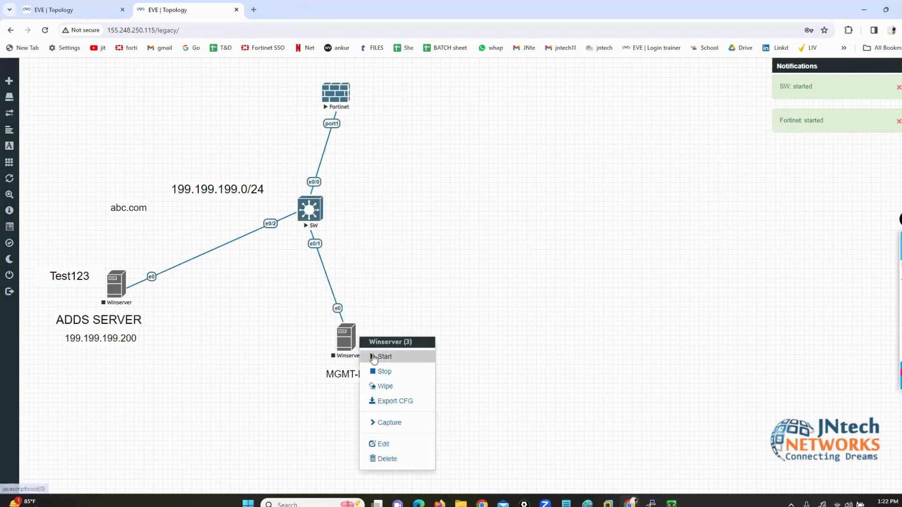
click(378, 356)
right_click(126, 289)
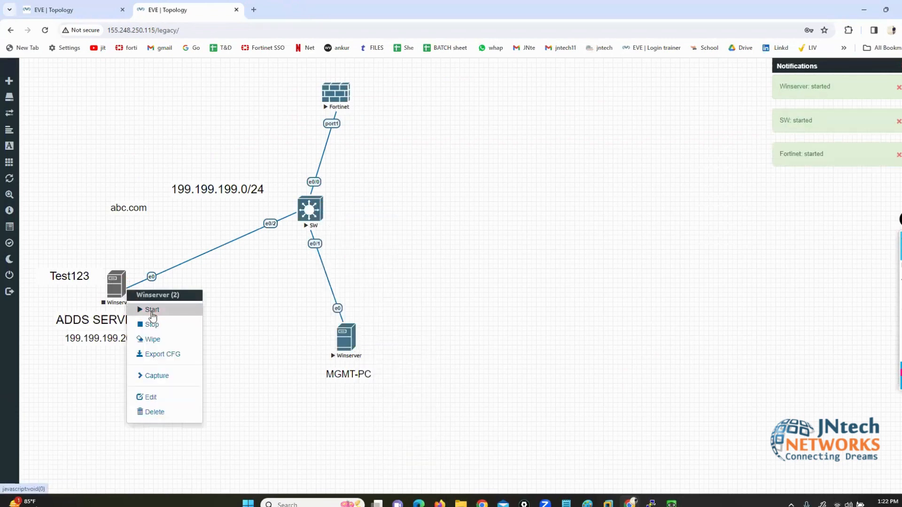
click(143, 310)
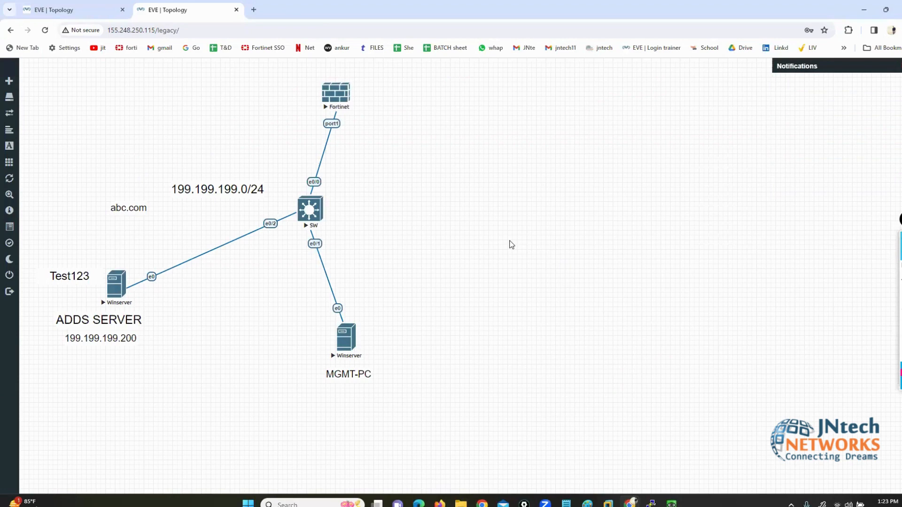
Step: Return to the 155.248.250.115 lab tab, launch the Fortinet console, and close the stray terminal and VM windows
click(71, 12)
click(152, 13)
click(336, 97)
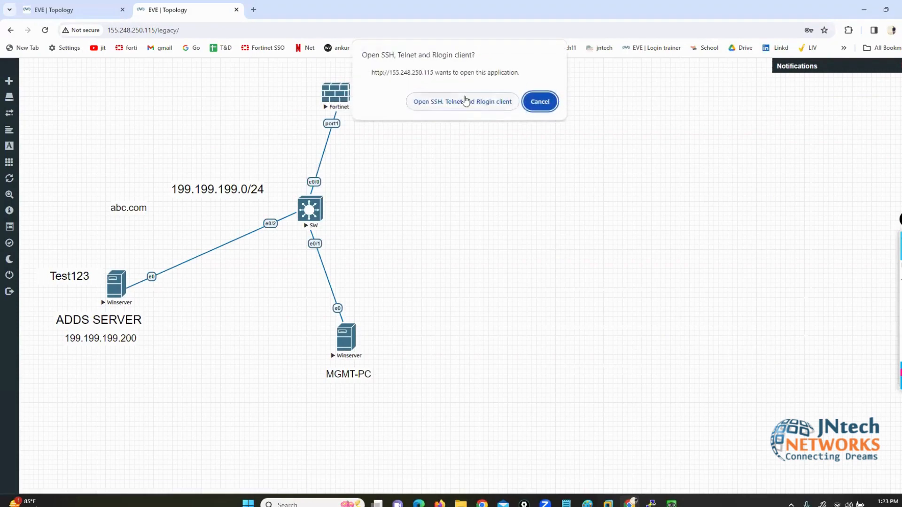
click(465, 101)
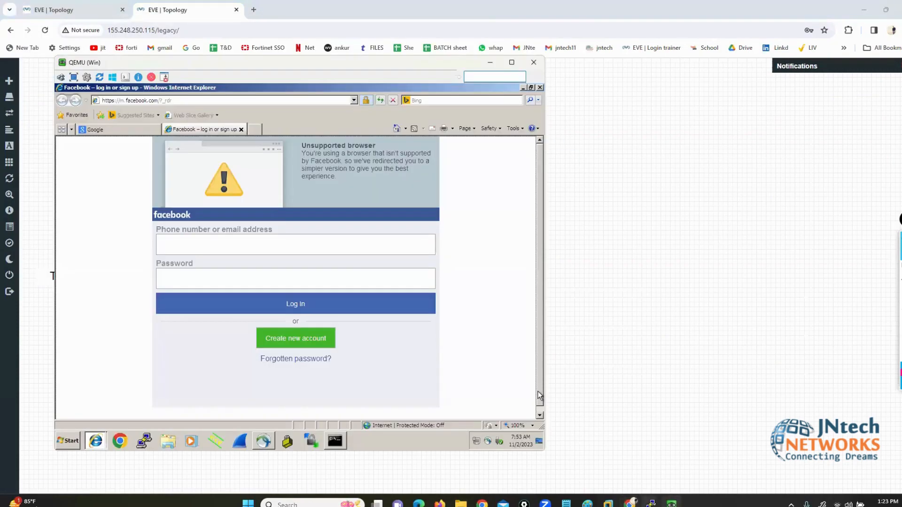
mouse_move(650, 504)
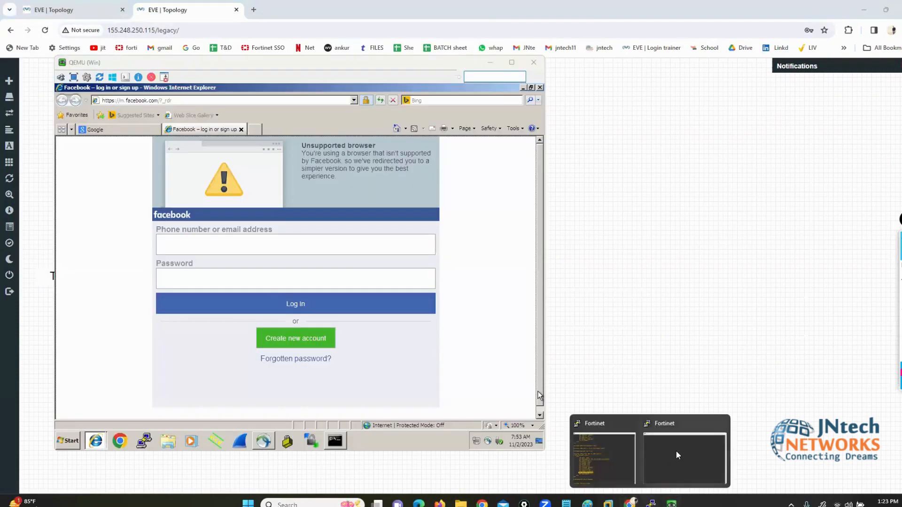
click(691, 451)
click(727, 51)
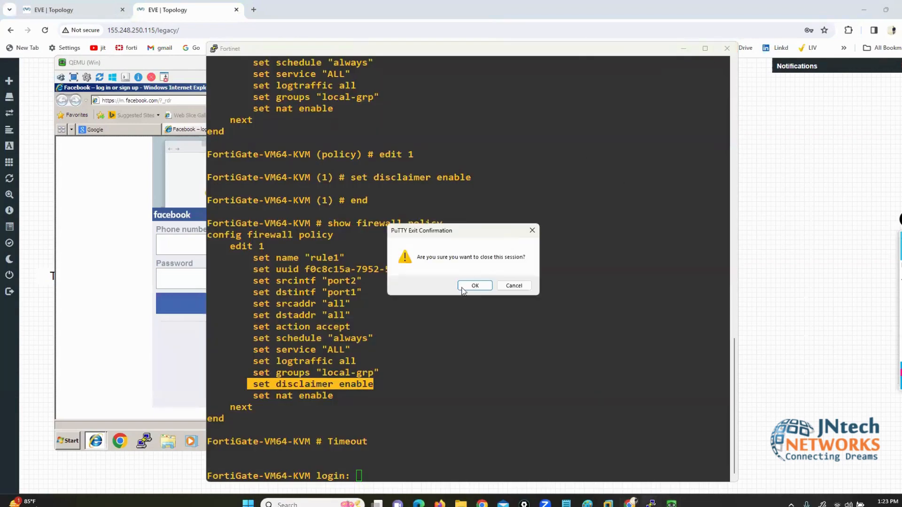
click(469, 287)
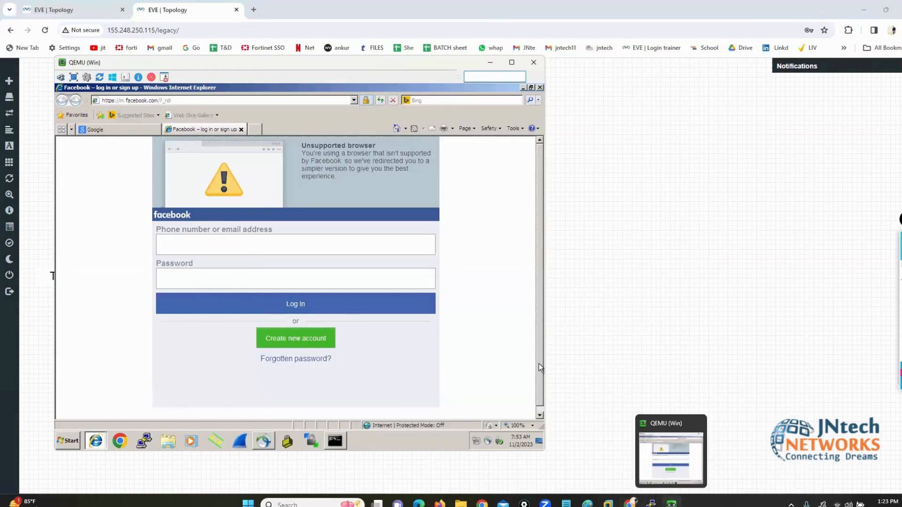
click(535, 65)
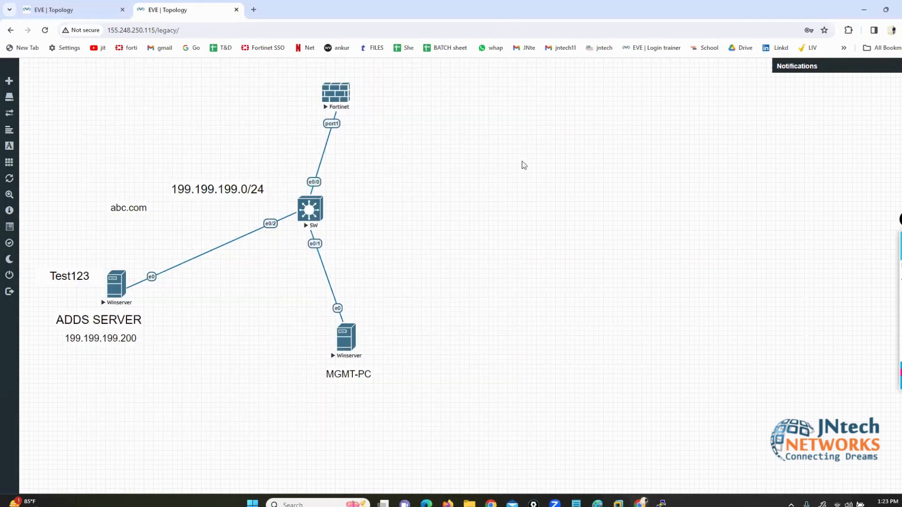
Step: Nudge the Fortinet node, move its console window aside and wake the FortiGate login prompt
drag(309, 93, 321, 97)
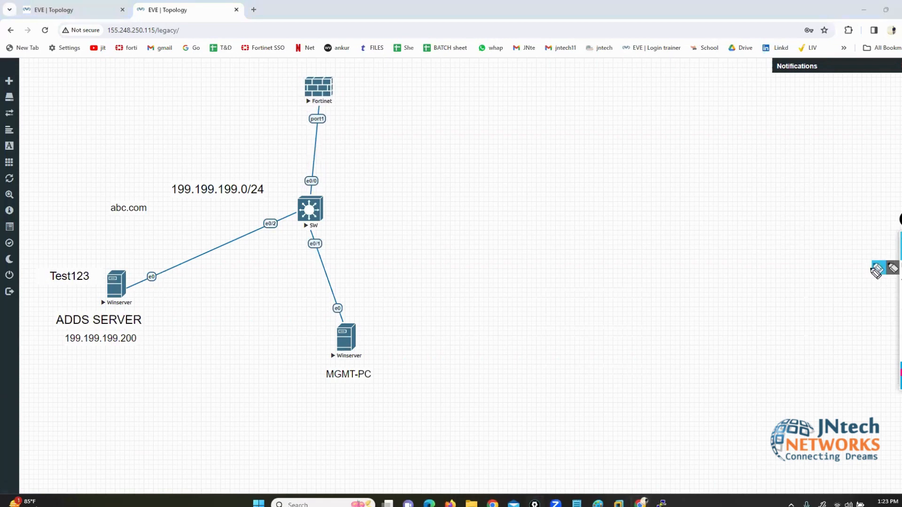
click(877, 269)
mouse_move(140, 248)
mouse_down()
mouse_move(29, 250)
mouse_move(38, 369)
mouse_move(179, 368)
mouse_move(156, 257)
mouse_move(141, 249)
mouse_up()
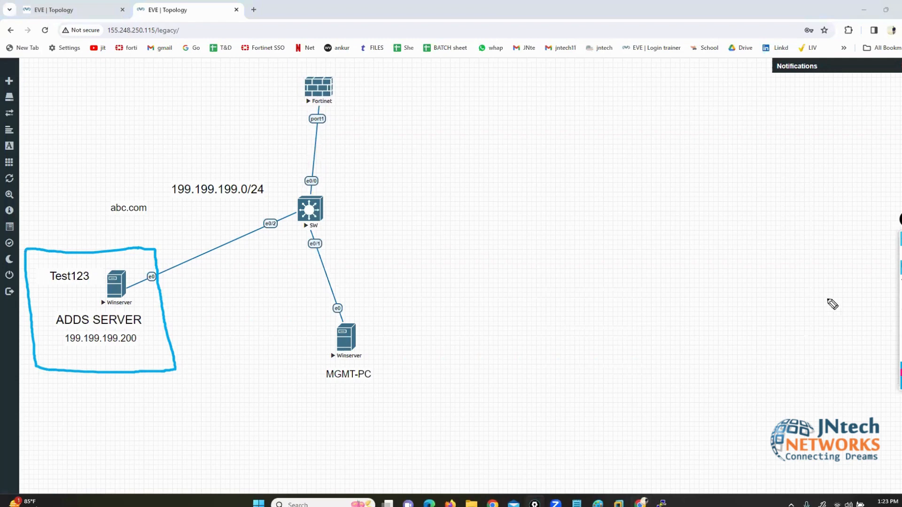
click(900, 253)
mouse_move(661, 504)
click(660, 451)
drag(144, 21, 494, 98)
drag(506, 211, 506, 204)
key(Return)
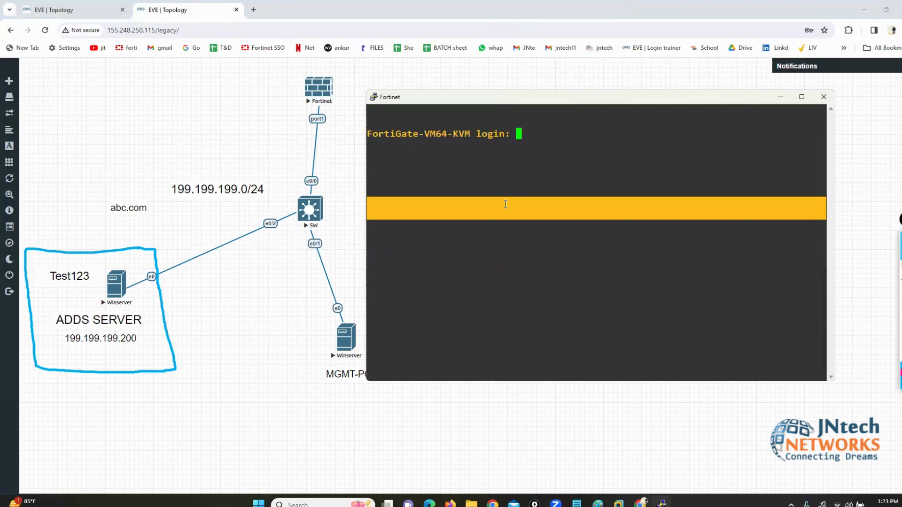
Step: Log in as admin, run execute factoryreset confirmed with y, then launch the Winserver console
text(admin)
key(Return)
key(Return)
text(e)
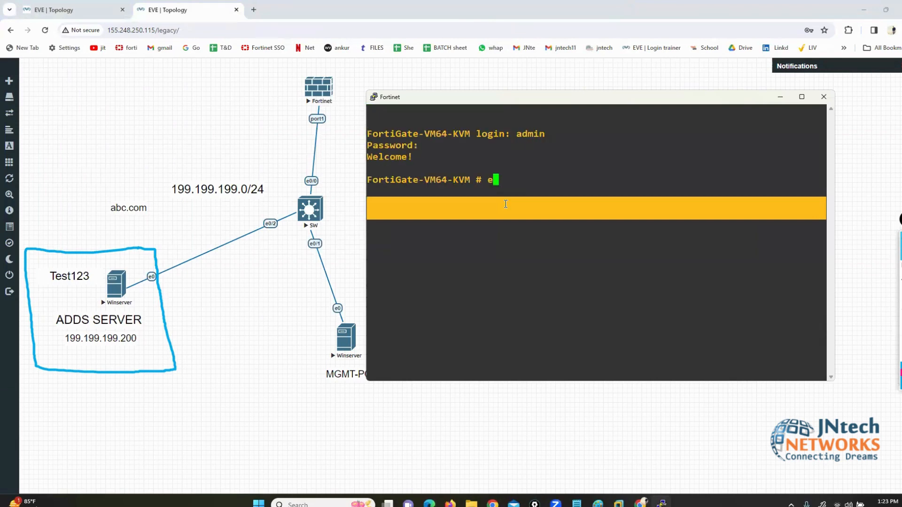
text(xecute factoryreset)
key(Return)
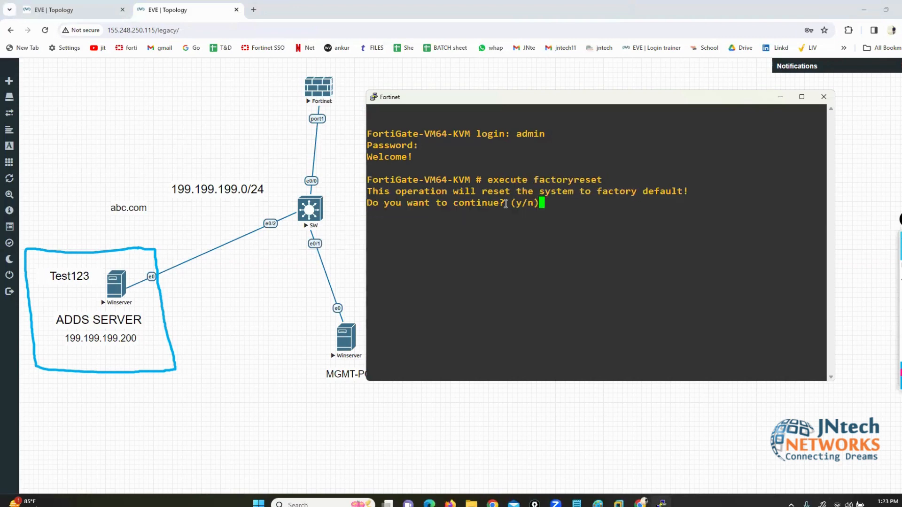
text(y)
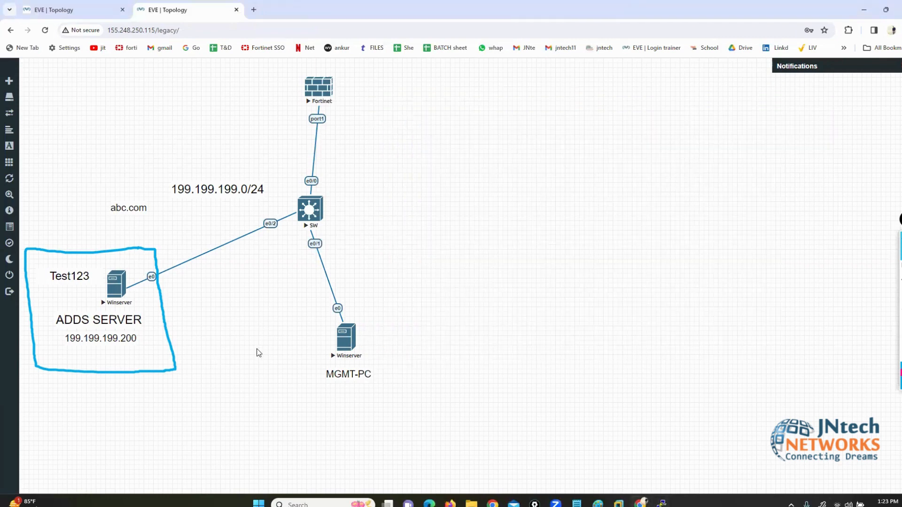
click(106, 280)
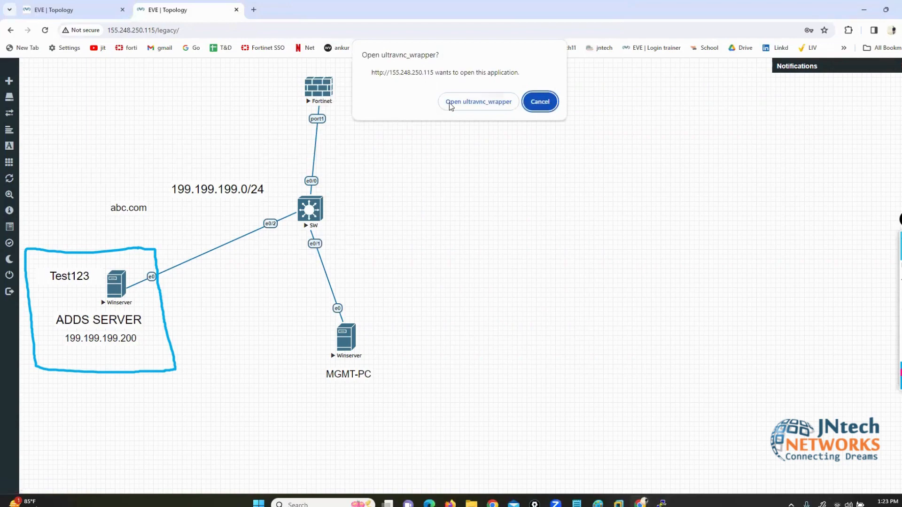
click(434, 94)
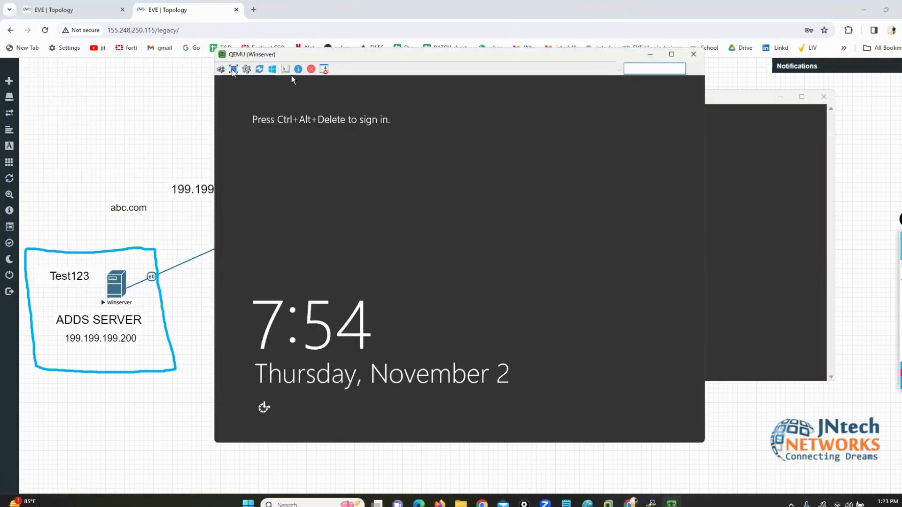
Step: Sign in to the Winserver console as the domain administrator with its password
click(220, 69)
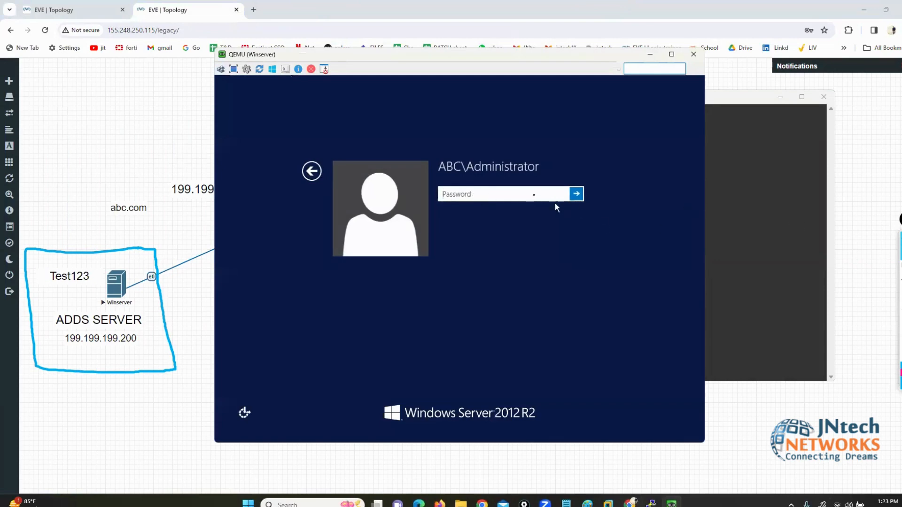
key(Caps_Lock)
key(Caps_Lock)
text(Test123)
key(Return)
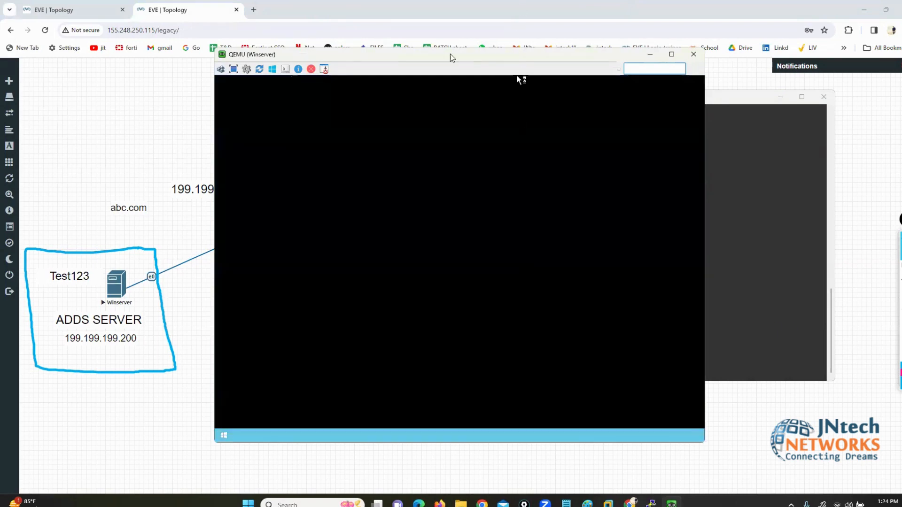
Step: Dismiss the Shutdown Event Tracker with a comment, close Server Manager and open Start
drag(452, 58, 372, 70)
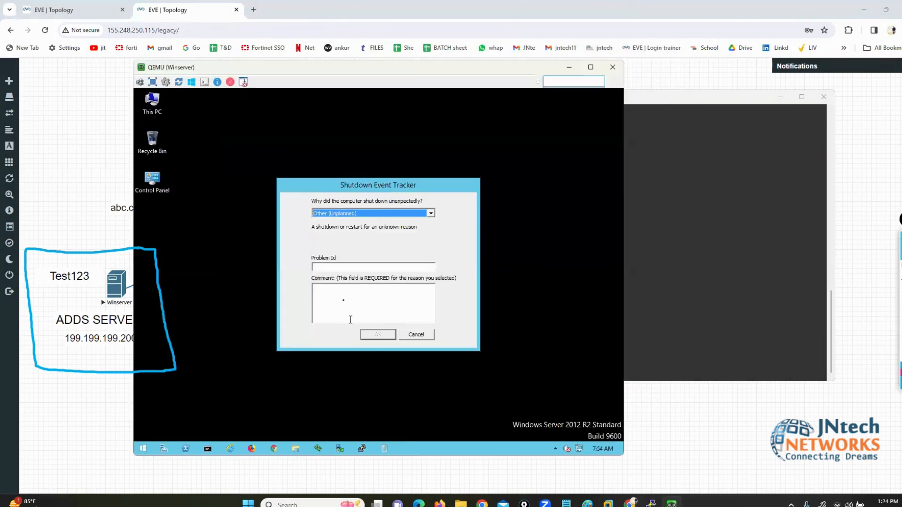
click(344, 299)
text(asdfsdf)
key(Return)
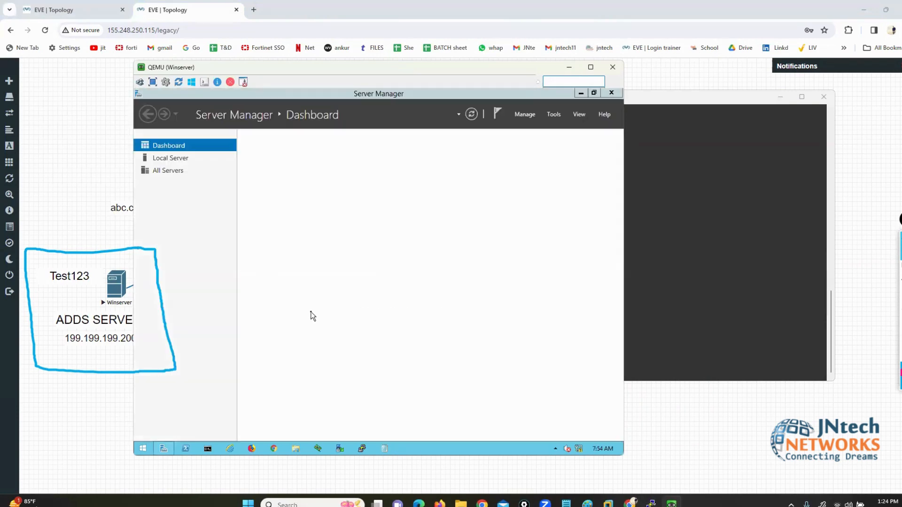
click(611, 93)
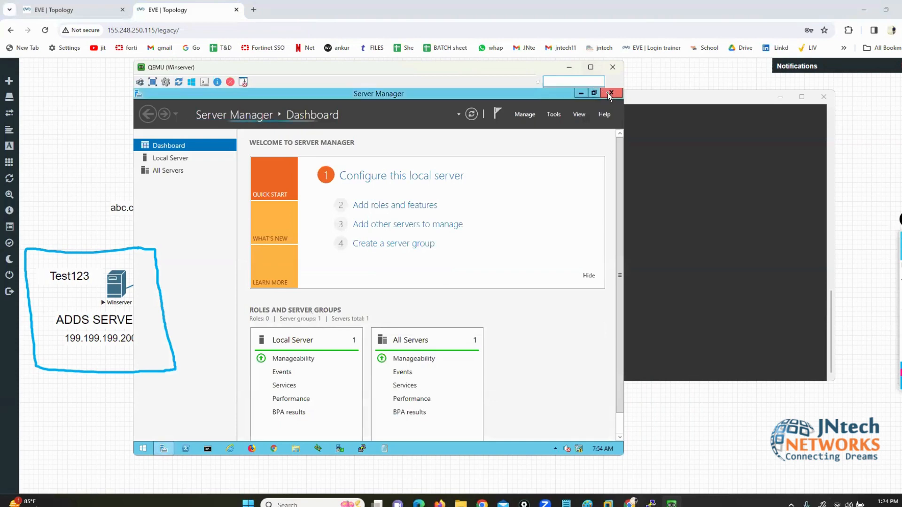
click(146, 449)
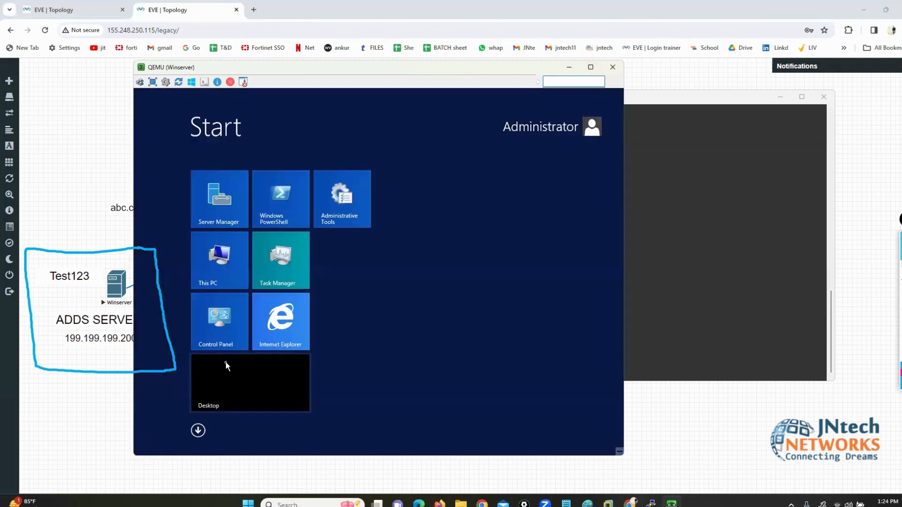
Step: Launch Active Directory Users and Computers maximized and show abc.com's Users container
text(act)
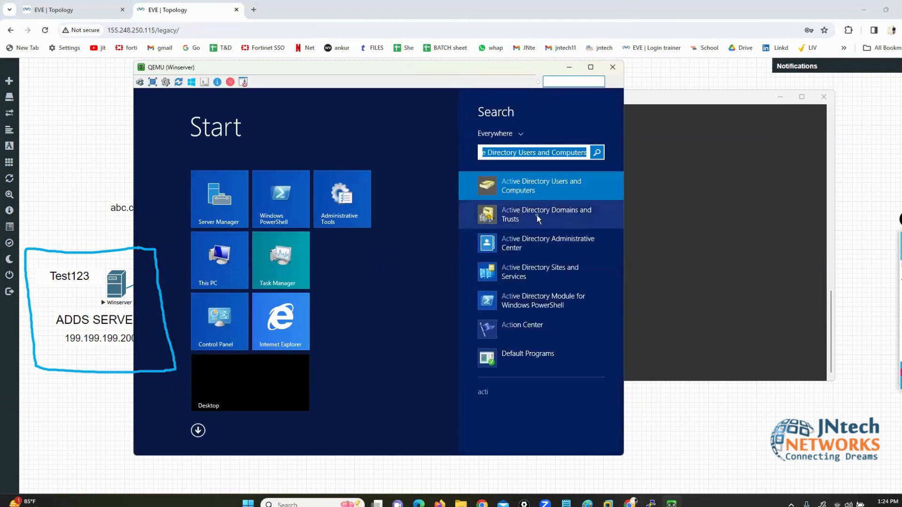
click(511, 187)
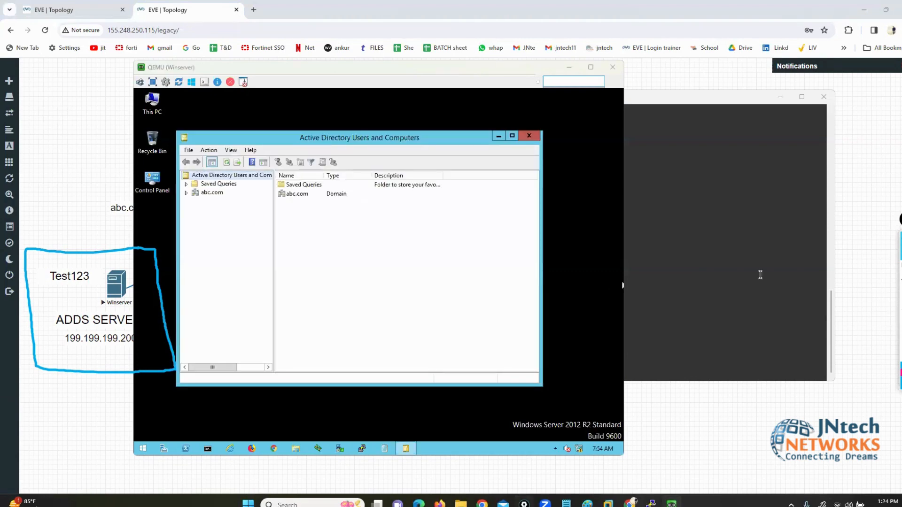
click(512, 135)
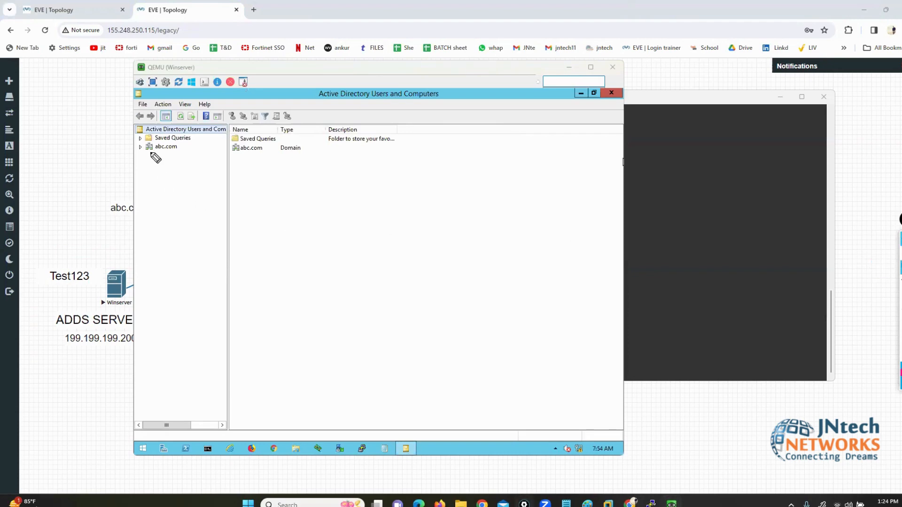
drag(147, 153, 182, 153)
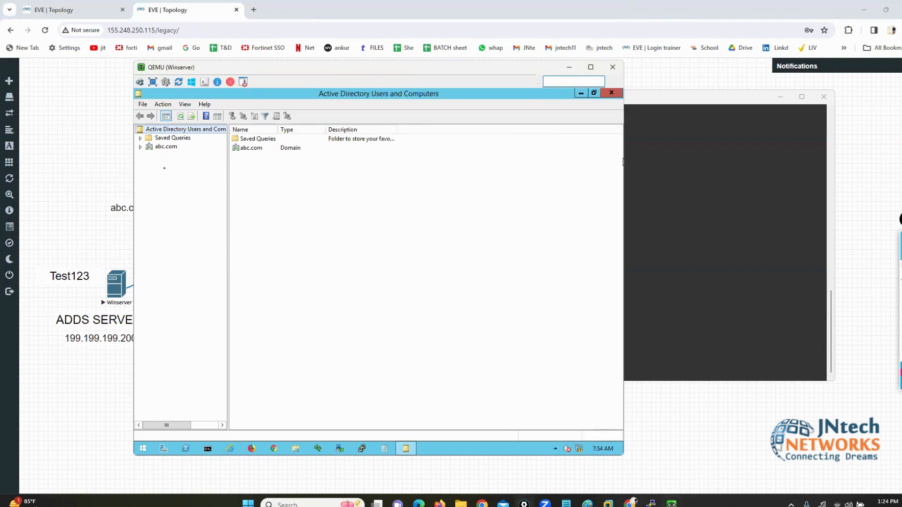
click(141, 147)
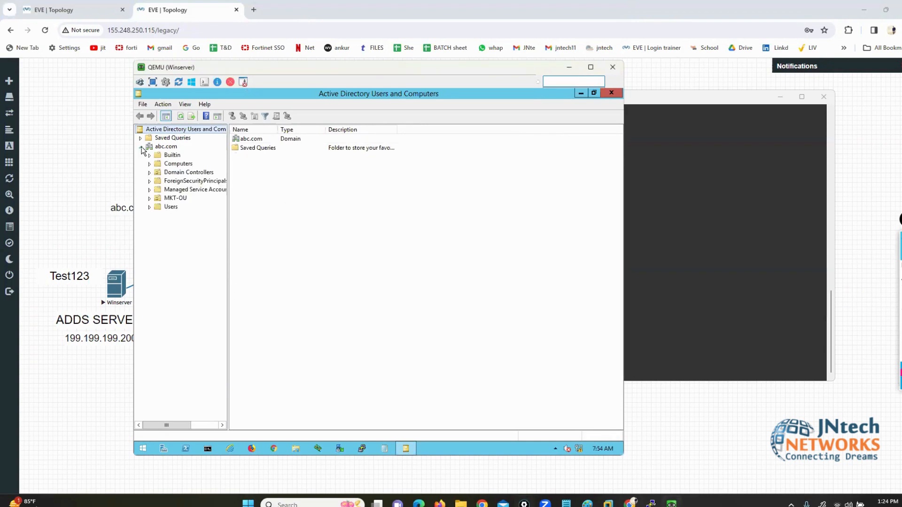
click(170, 207)
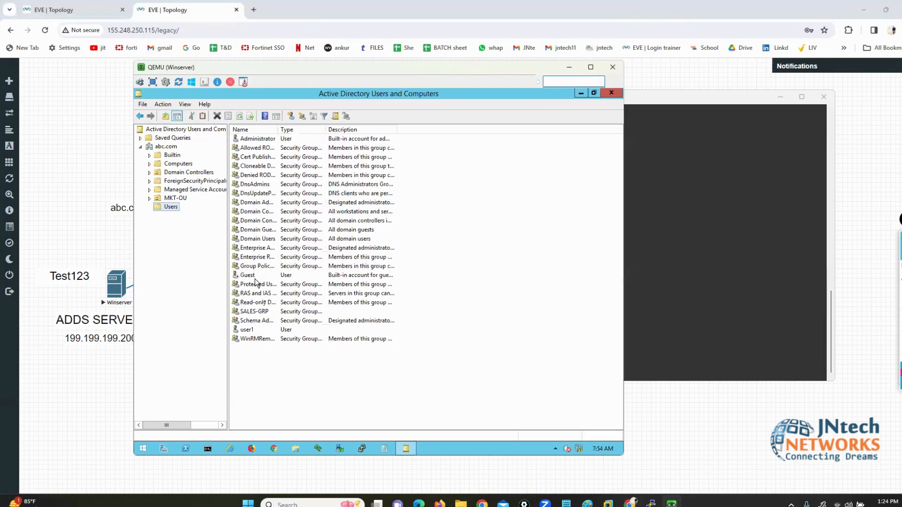
click(251, 331)
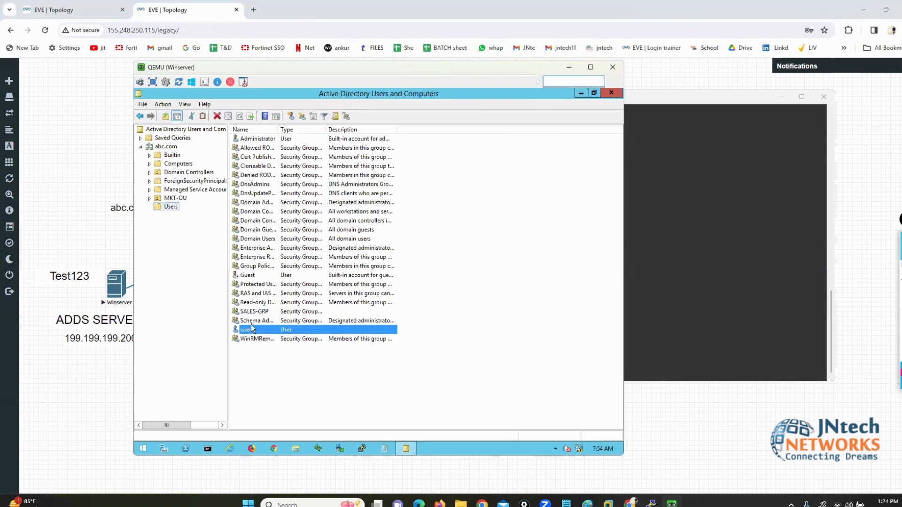
Step: Create a new group named HR-GRP11 in the Users container
right_click(289, 371)
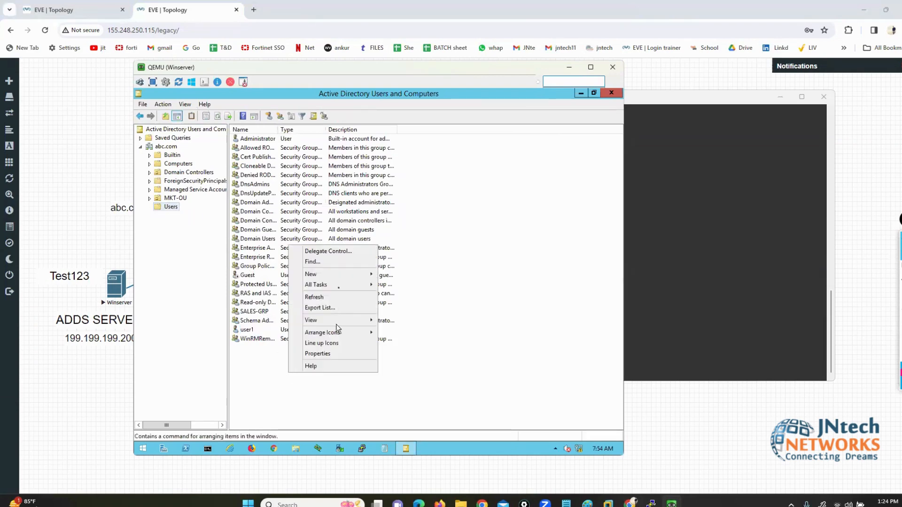
mouse_move(371, 276)
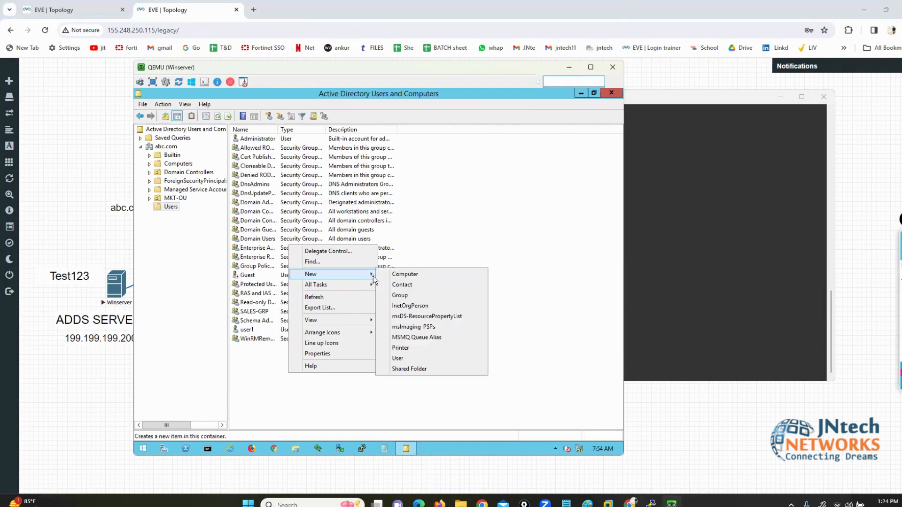
click(409, 299)
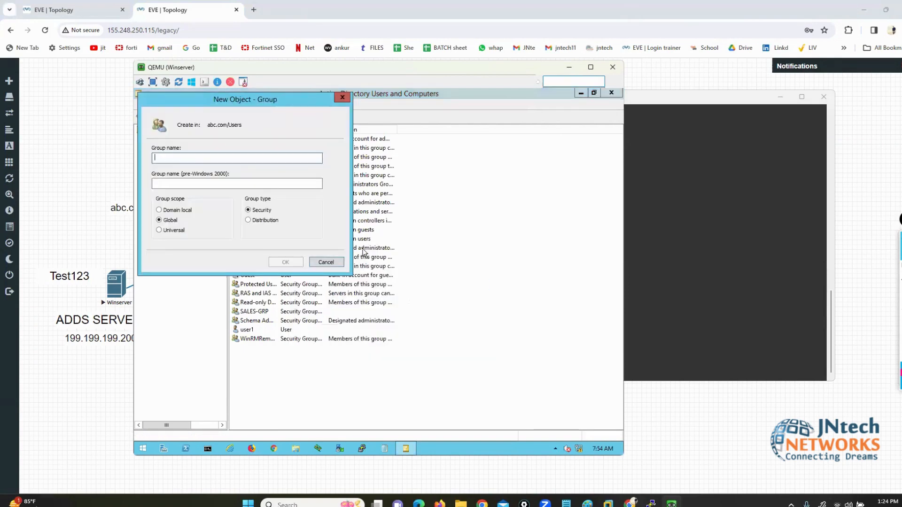
text(hr)
key(BackSpace)
key(BackSpace)
text(HR)
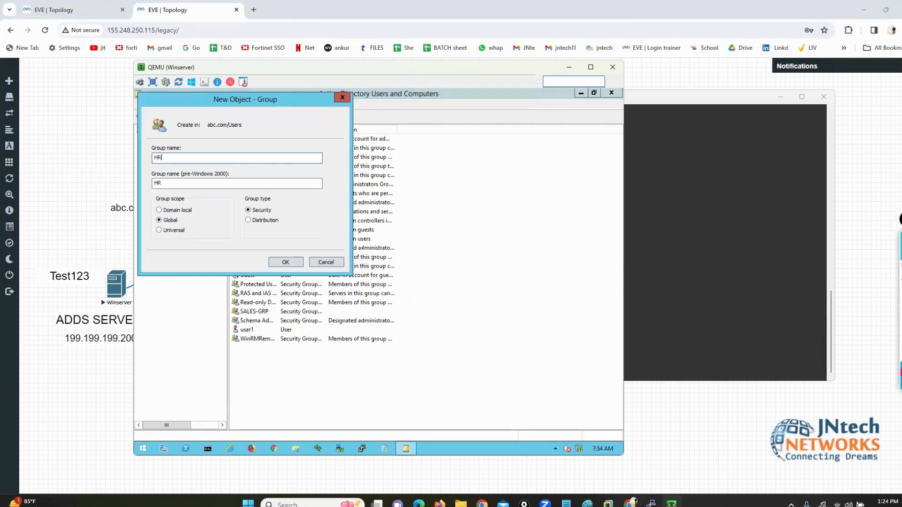
text(-GRP11)
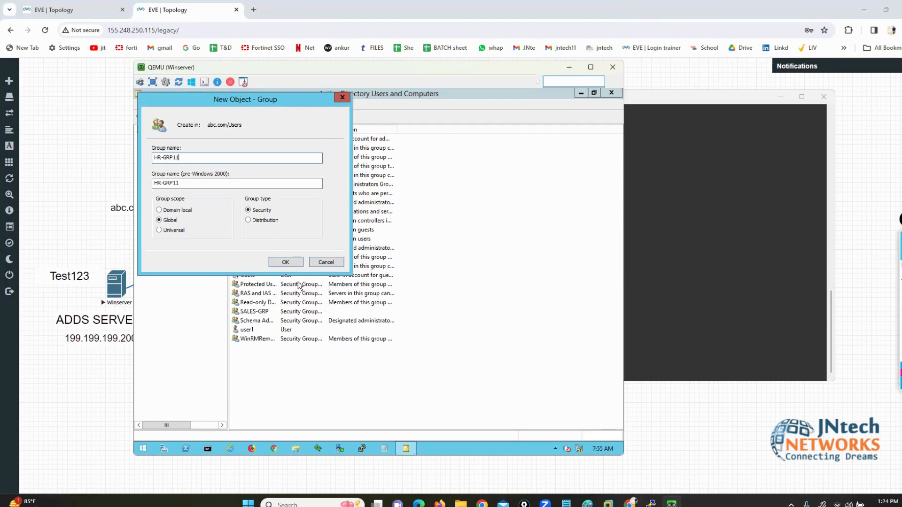
click(277, 265)
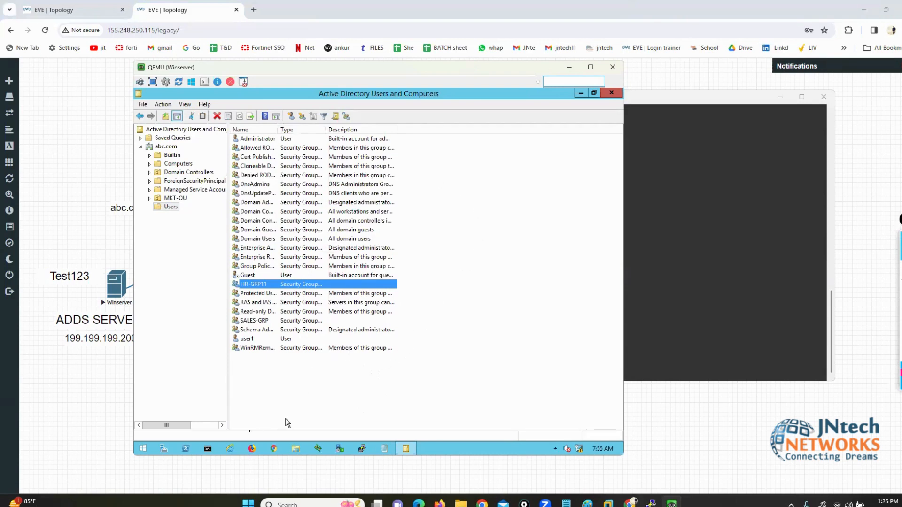
click(207, 448)
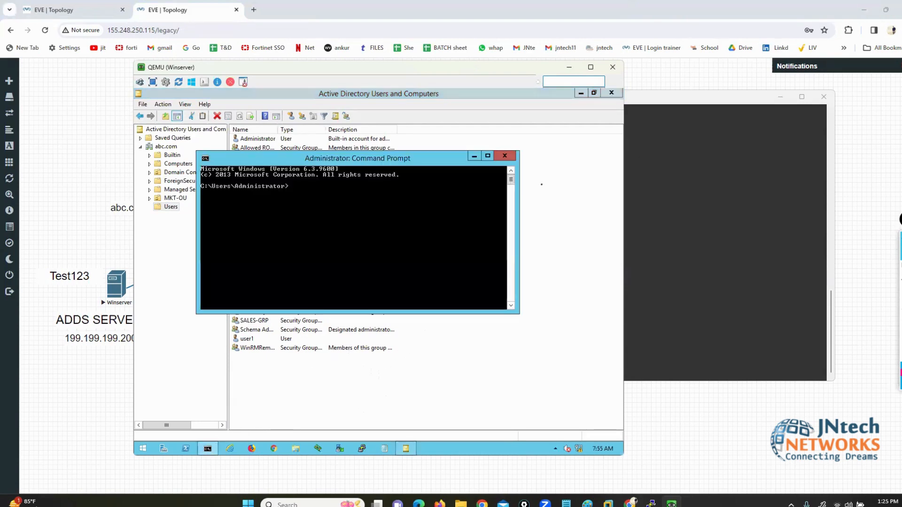
Step: Ping abc.com from the server's Command Prompt, confirming replies from 199.199.199.200
click(581, 93)
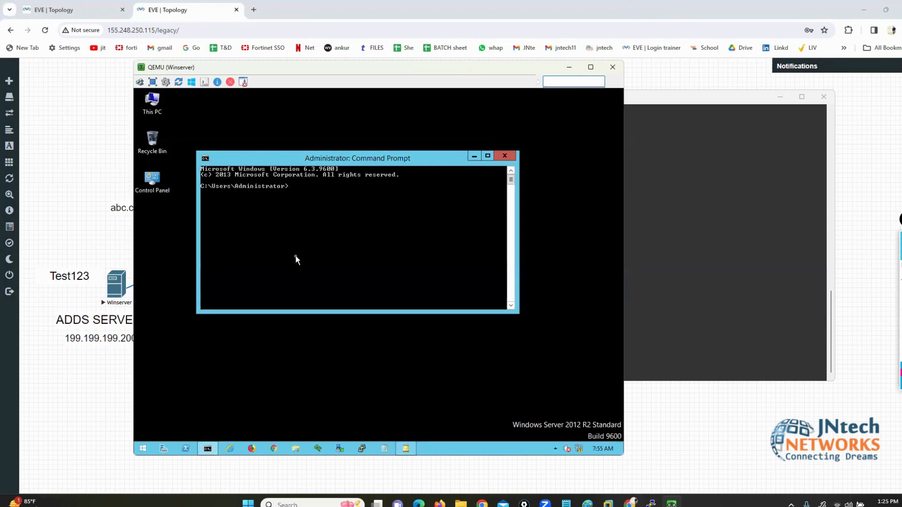
text(PING A)
key(BackSpace)
text(abc.com)
key(Return)
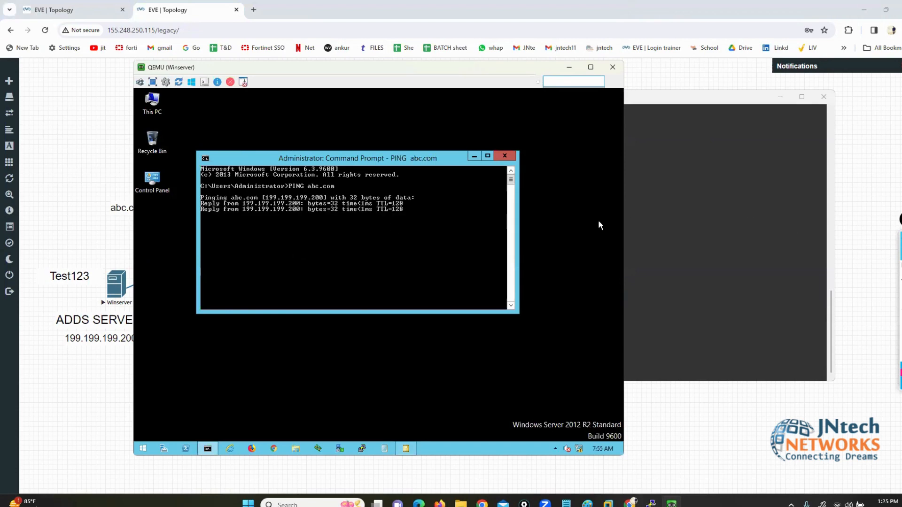
mouse_move(296, 195)
mouse_down()
mouse_move(309, 195)
mouse_move(312, 232)
mouse_up()
mouse_move(242, 190)
mouse_down()
mouse_move(237, 233)
mouse_move(247, 237)
mouse_up()
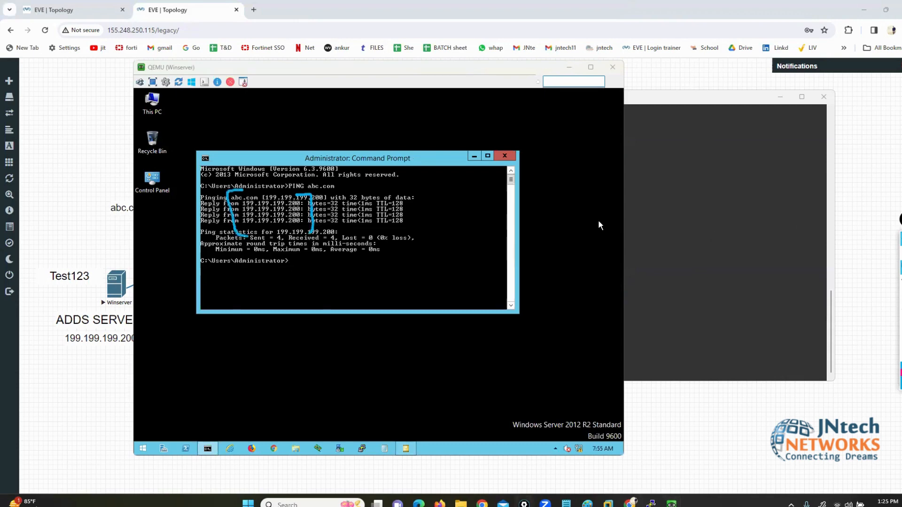
key(ctrl+shift+7)
key(ctrl+shift+2)
Step: Run ipconfig to confirm 199.199.199.200 / 255.255.255.0, then return to the EVE topology
click(396, 257)
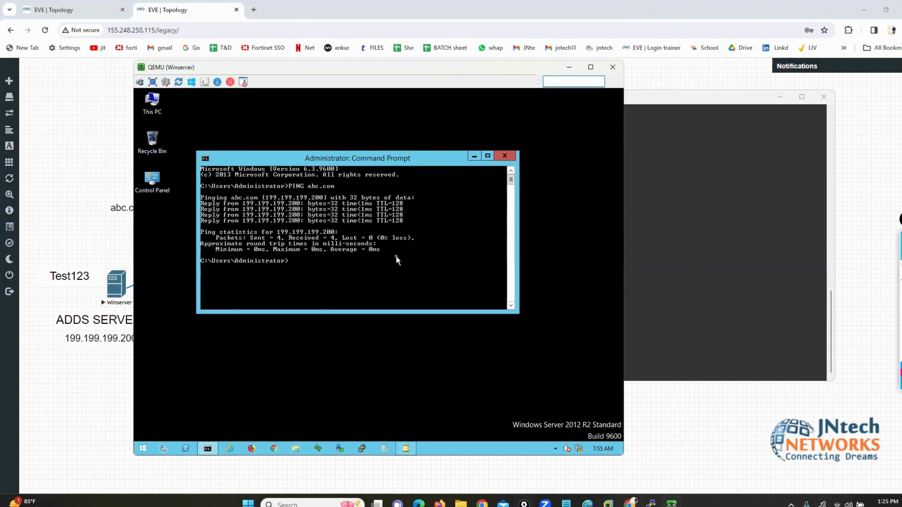
text(ipconfig)
key(Return)
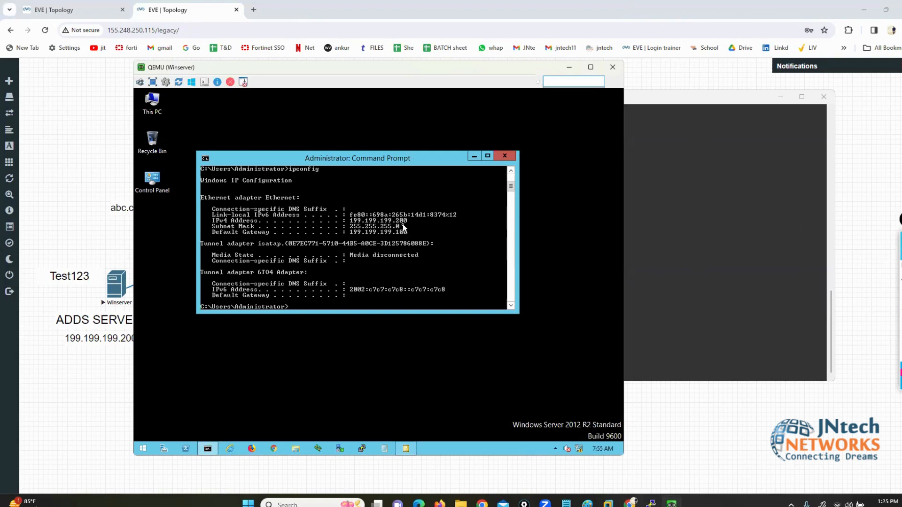
click(84, 393)
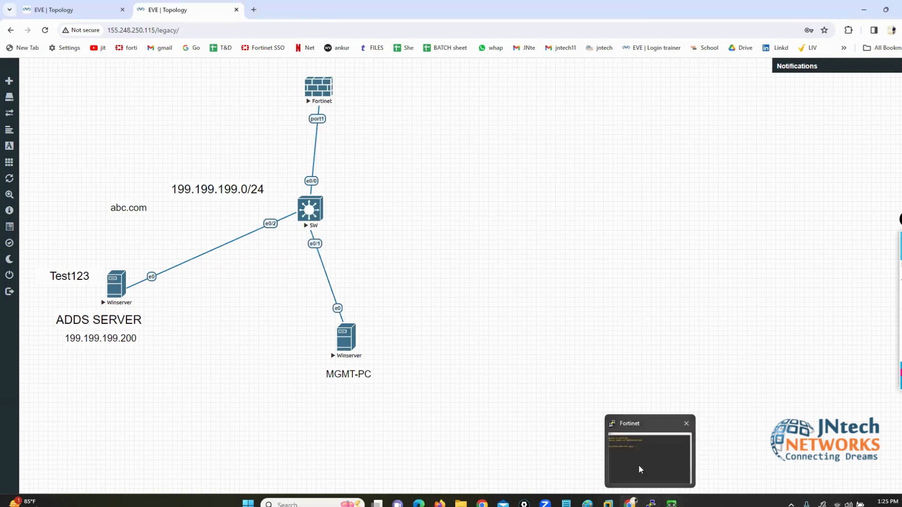
Step: Log in to the FortiGate console as admin and set a new admin password
click(640, 465)
text(a)
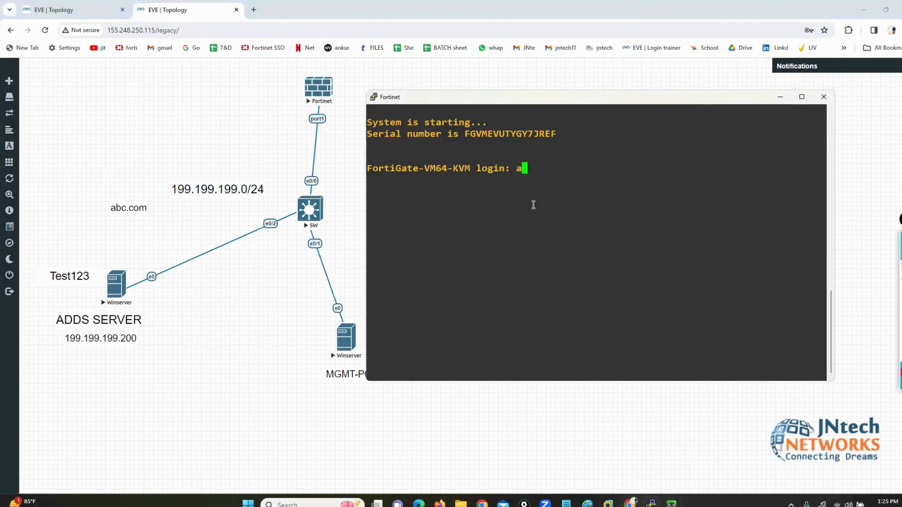
text(dmin)
key(Return)
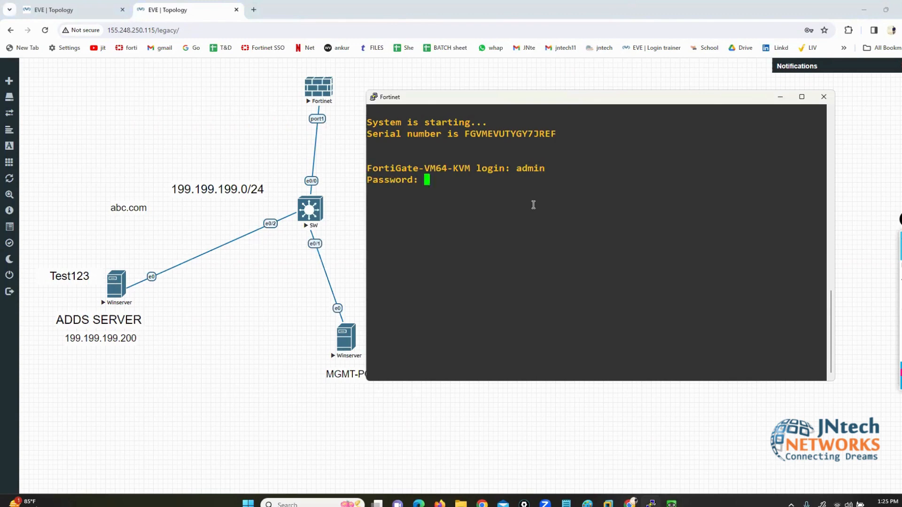
key(Return)
text(admin)
key(Return)
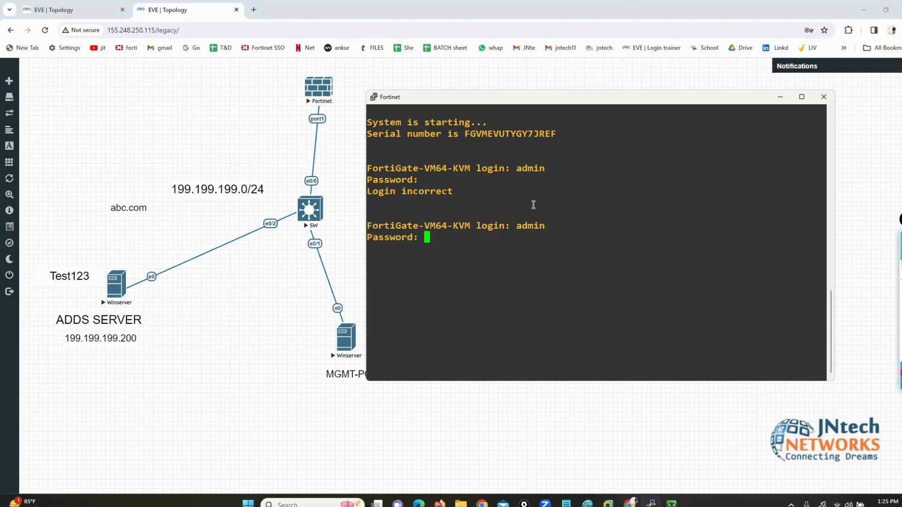
key(Return)
Step: Configure port1 under config system interface as static 199.199.199.100/24
key(Return)
key(Return)
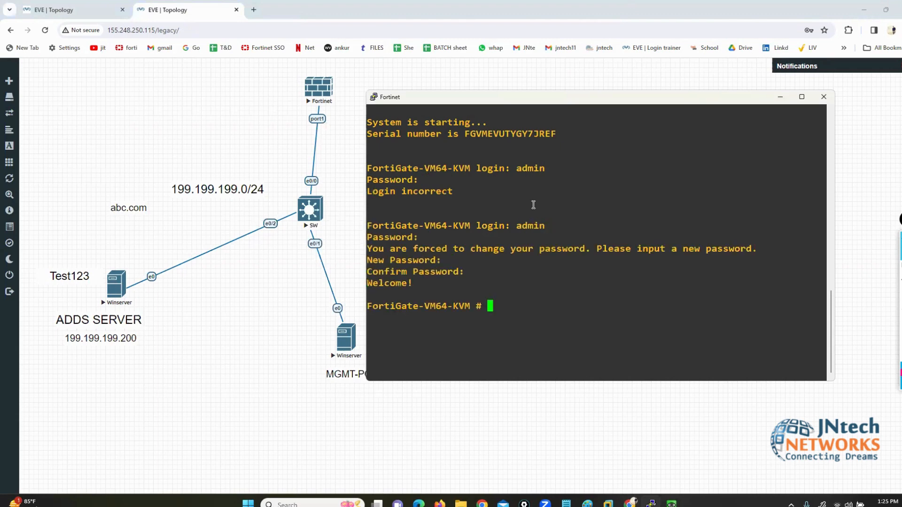
text(config system interface)
key(Return)
text(edit)
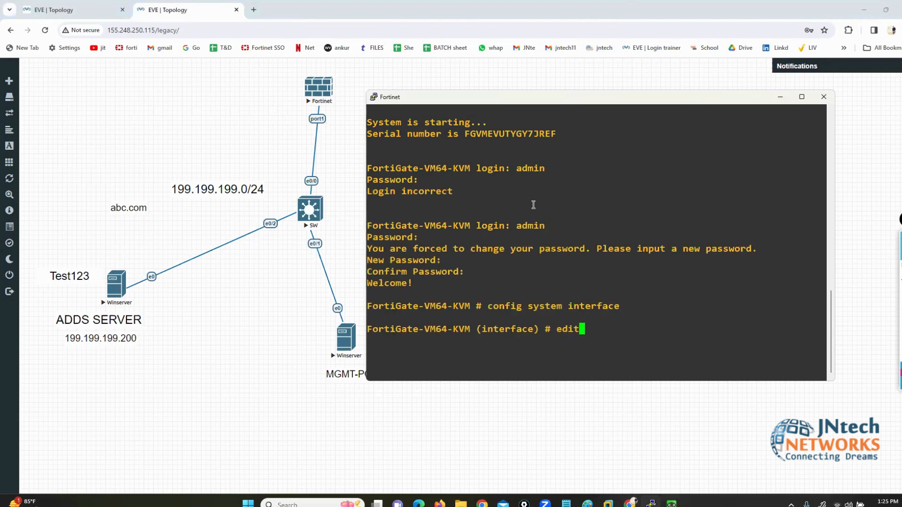
text( port1)
key(Return)
text(set )
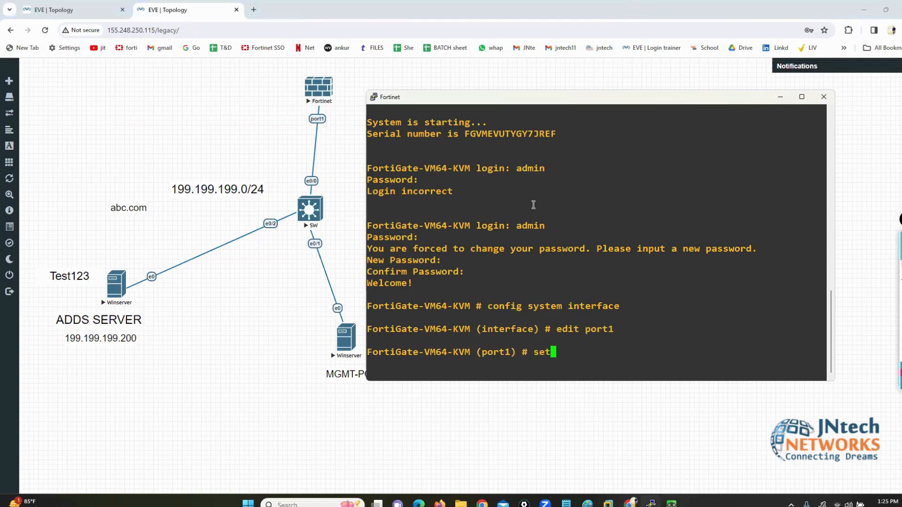
text(mode static)
key(Return)
text(set ip 192)
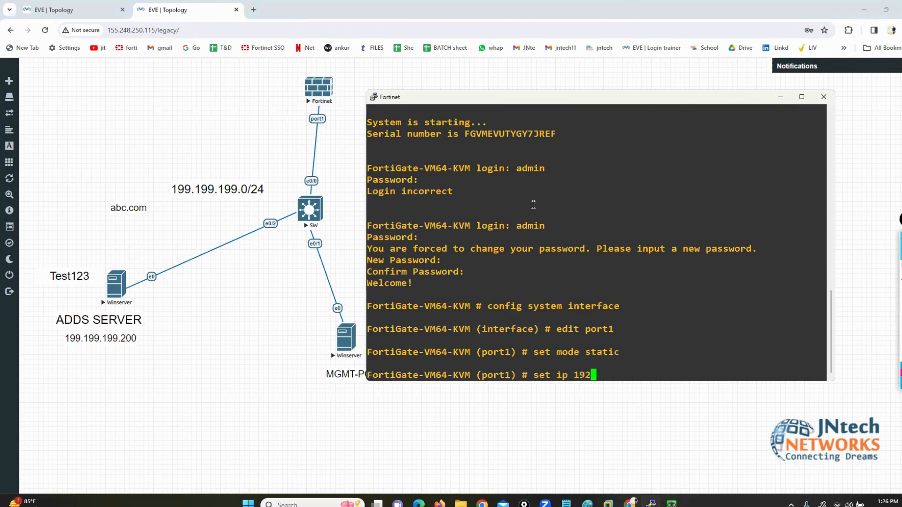
key(BackSpace)
text(9.199.199.100/24)
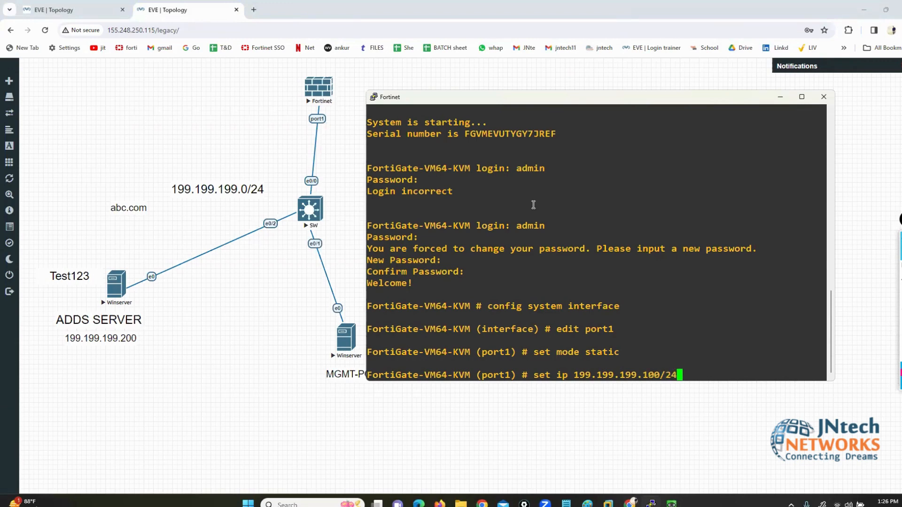
key(Return)
Step: Allow http, https, ping and ssh access on port1 and save with end
text(set )
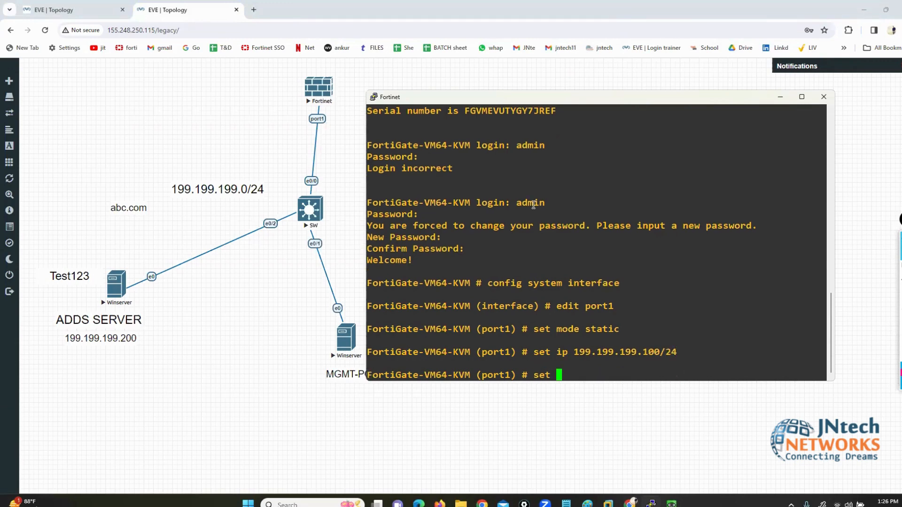
text(allowaccess http gh)
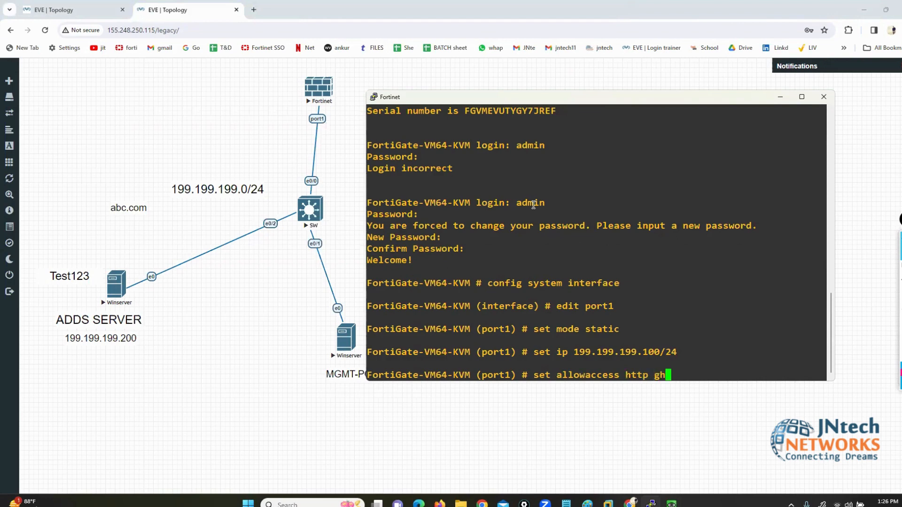
key(BackSpace)
key(BackSpace)
text(https ping )
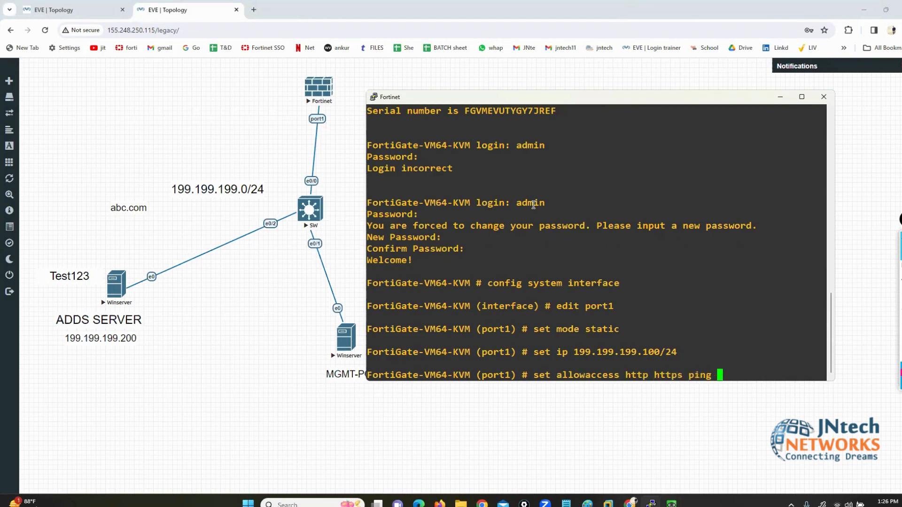
text(ssh)
key(Return)
text(end)
key(Return)
key(Return)
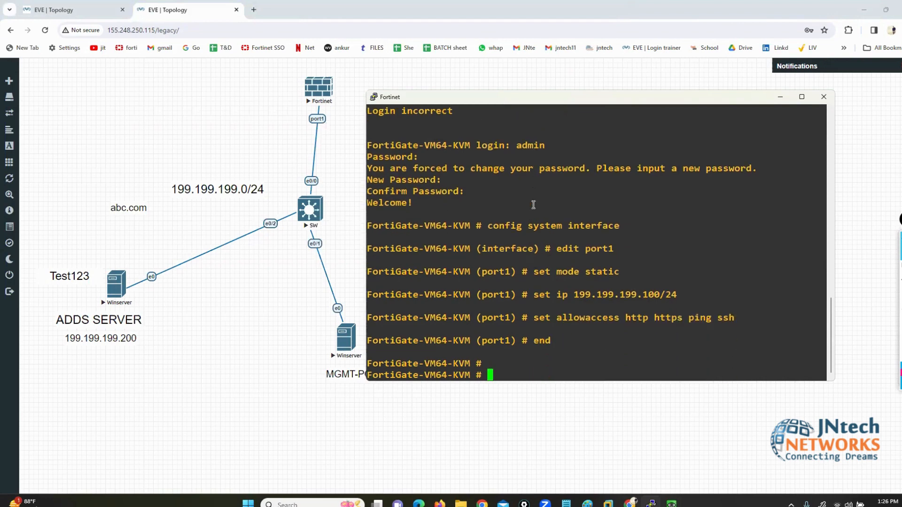
click(355, 461)
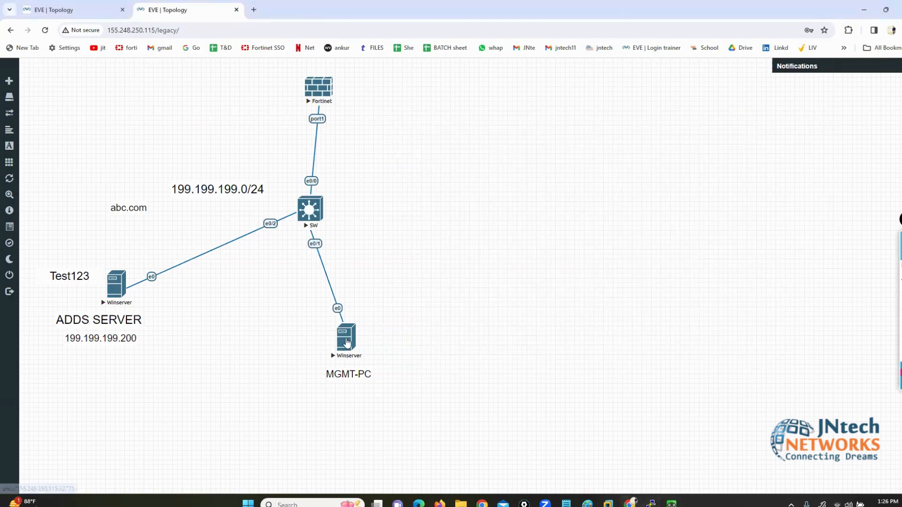
Step: Open the MGMT-PC console and sign in as Administrator with the account password
click(346, 340)
click(472, 101)
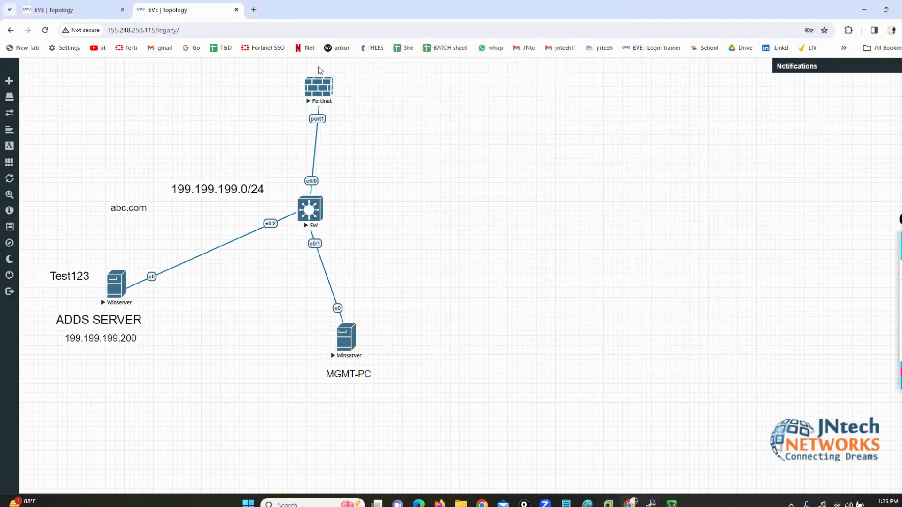
click(318, 72)
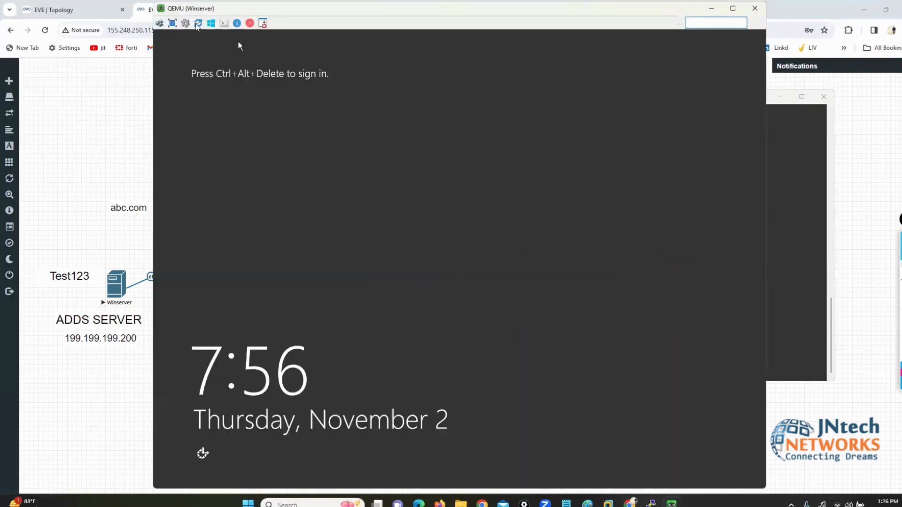
click(161, 24)
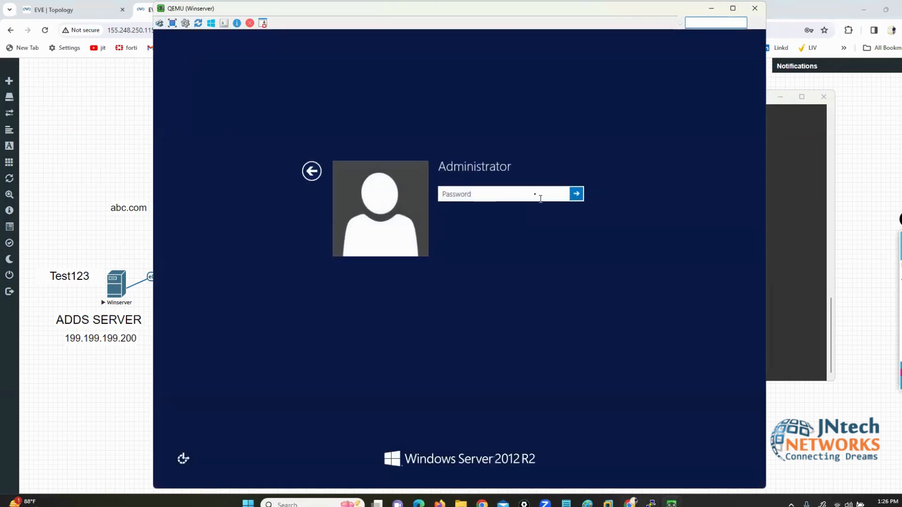
key(Caps_Lock)
text(T)
key(Caps_Lock)
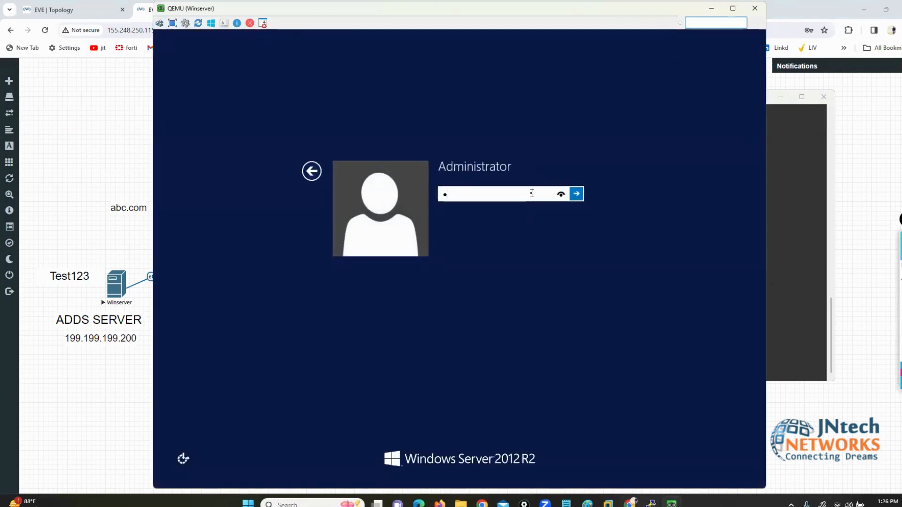
text(est1)
key(Return)
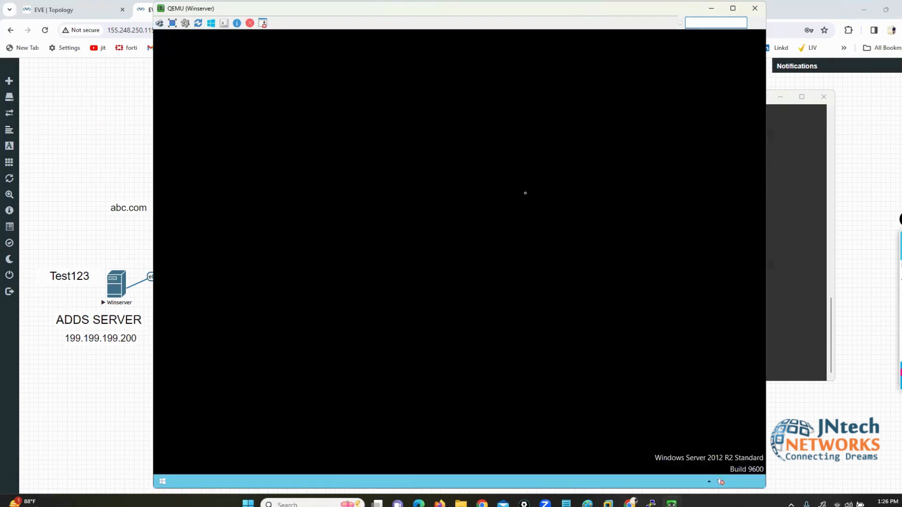
Step: Dismiss the shutdown event tracker and run ipconfig to confirm address 199.199.199.15
click(457, 292)
text(asdf)
key(Return)
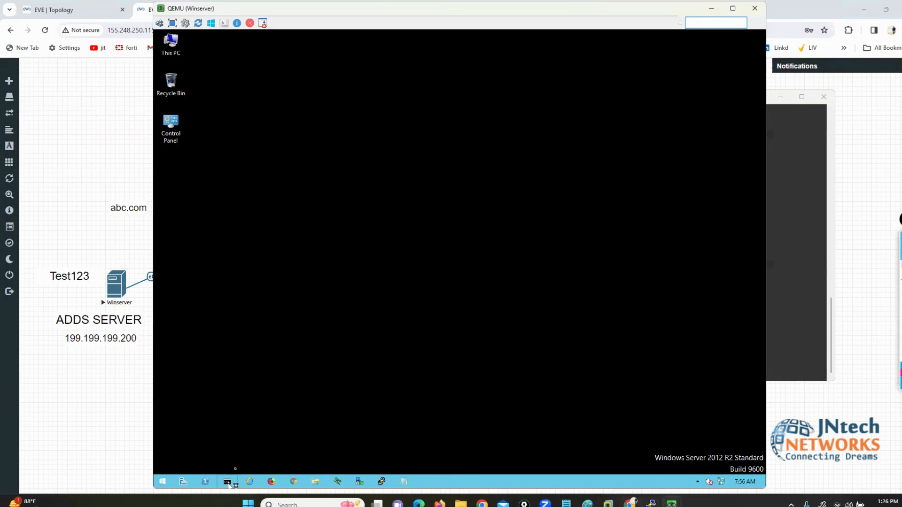
click(227, 482)
text(ipco)
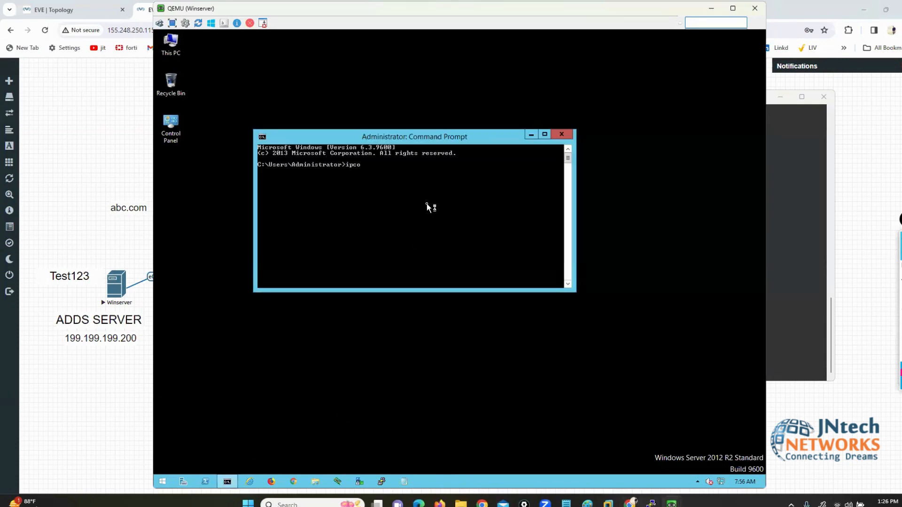
text(nfig)
key(Return)
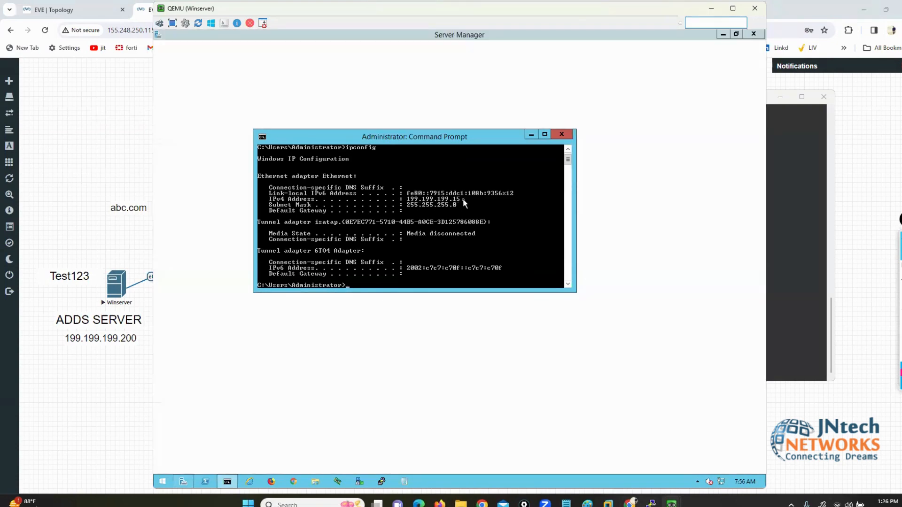
click(754, 34)
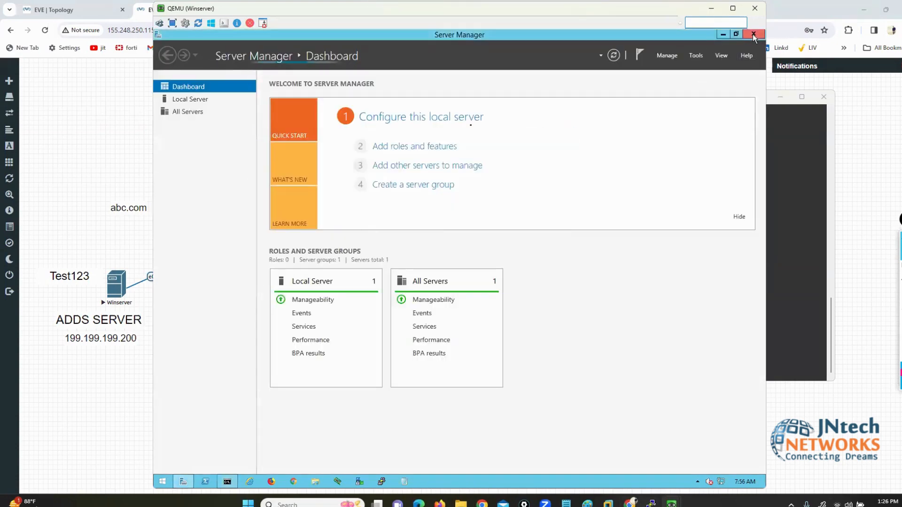
Step: Stop an unanswered ping to 199.199.199.1, then ping 199.199.199.100 for 4 of 4 replies
text(ping 199.199.1)
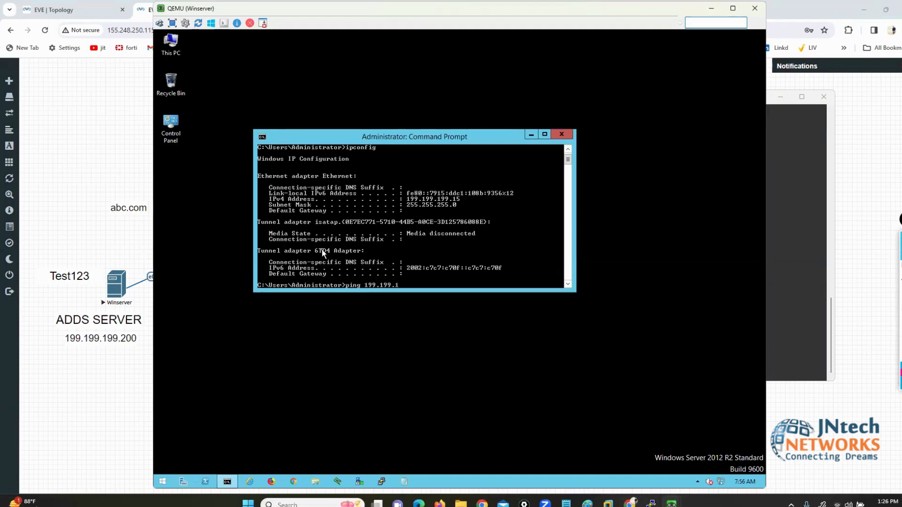
text(99.1)
key(Return)
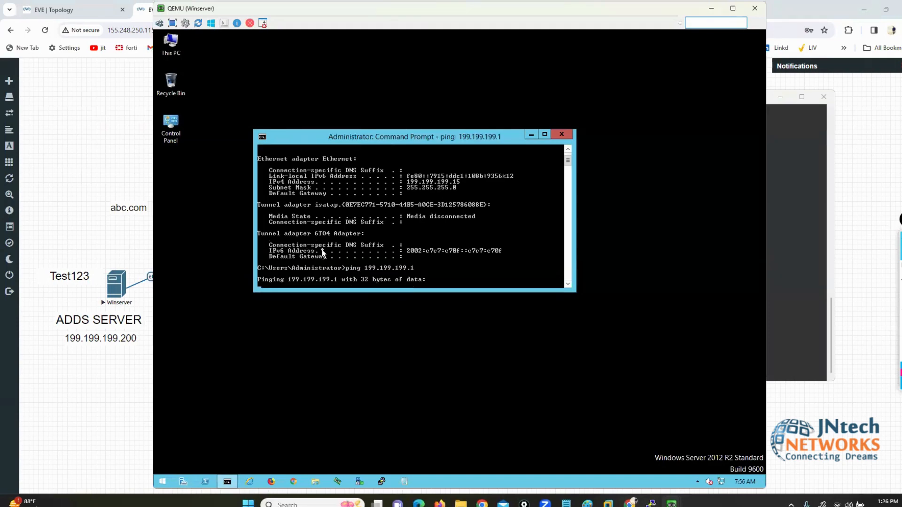
key(ctrl+c)
key(Up)
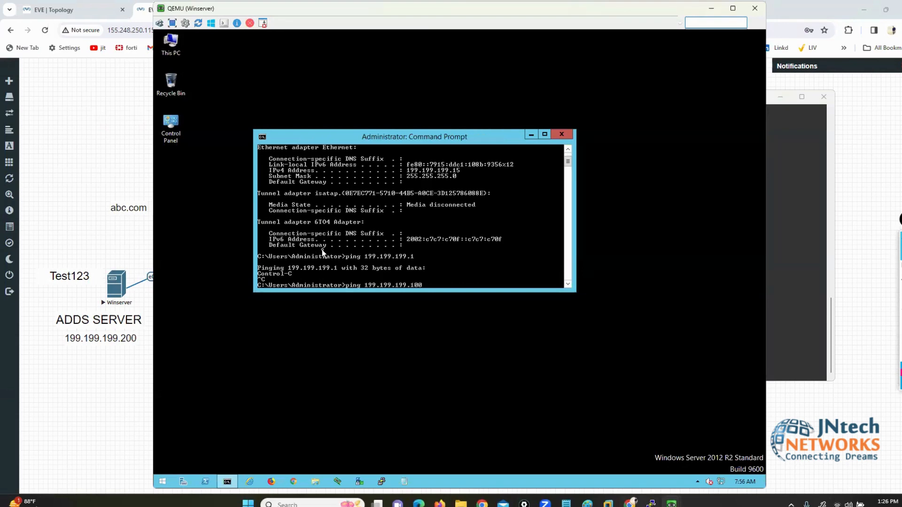
text(00)
key(Return)
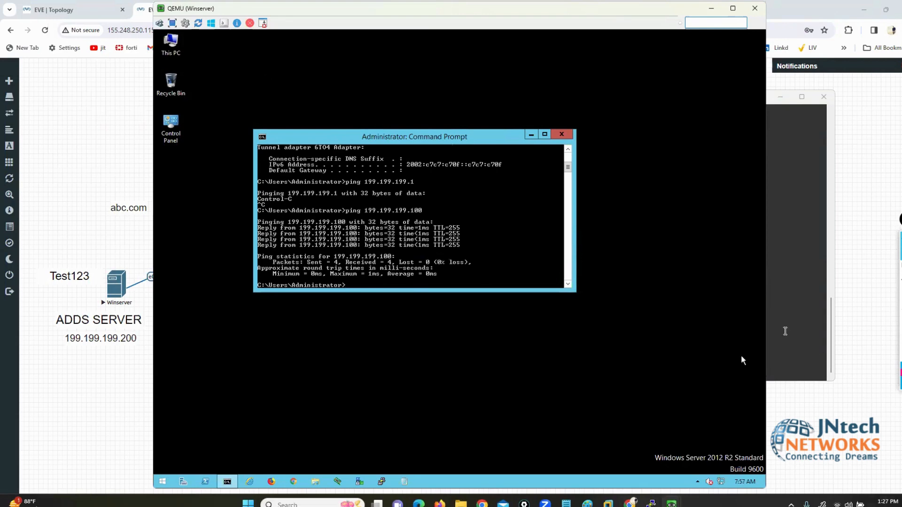
click(784, 331)
Step: Run 'execute ping 199.199.199.200' on the FortiGate CLI to reach the AD server
text(execute )
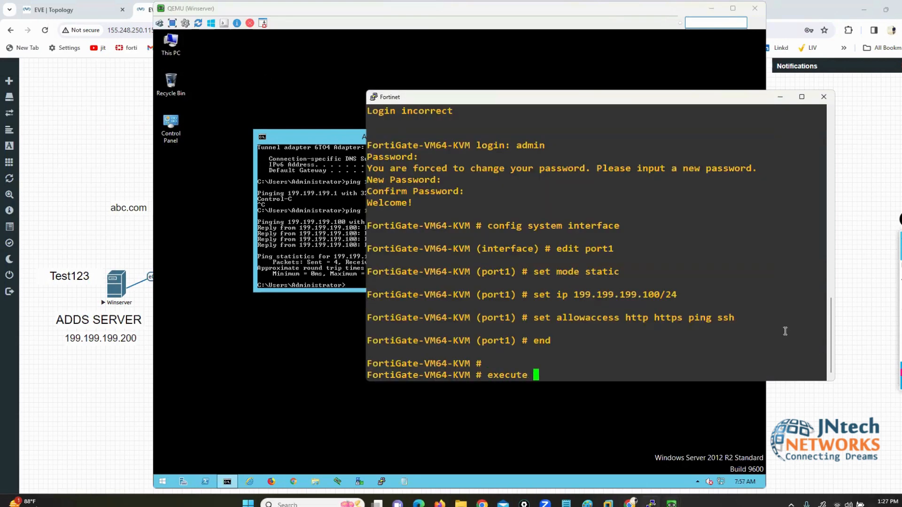
text(ping 199.199.199.200)
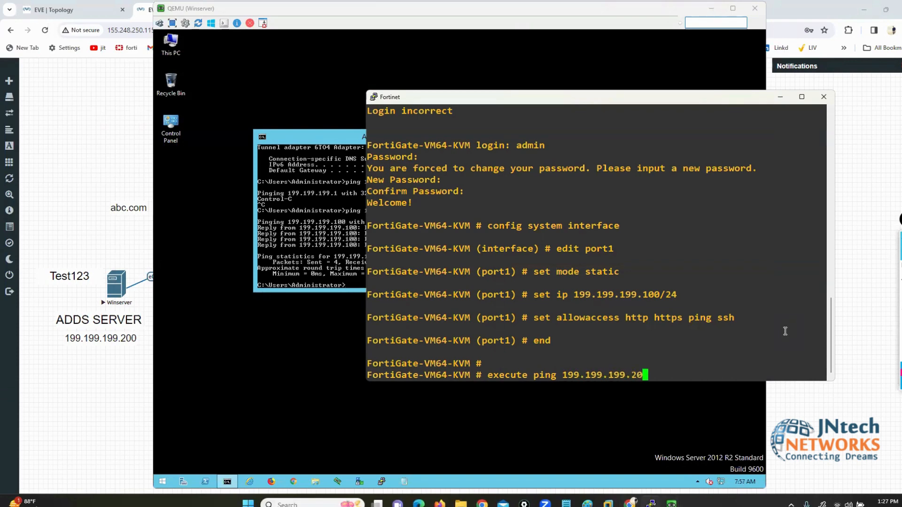
key(Return)
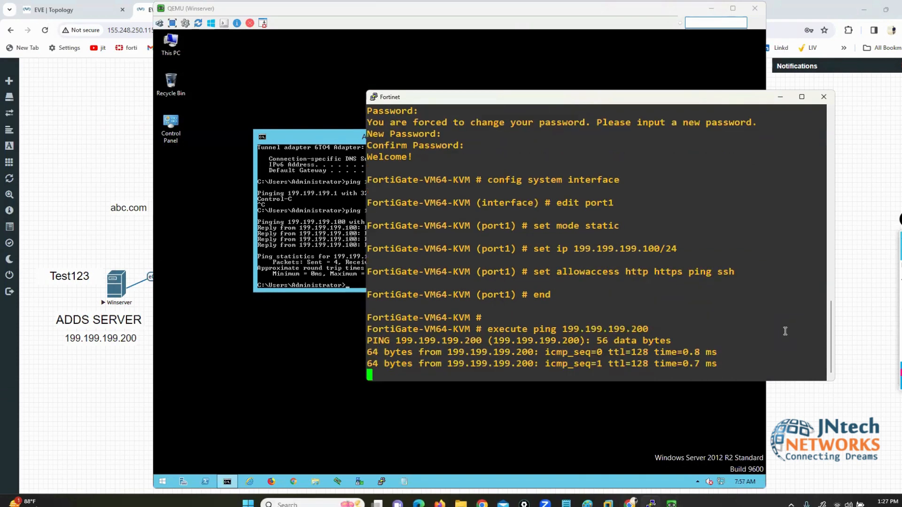
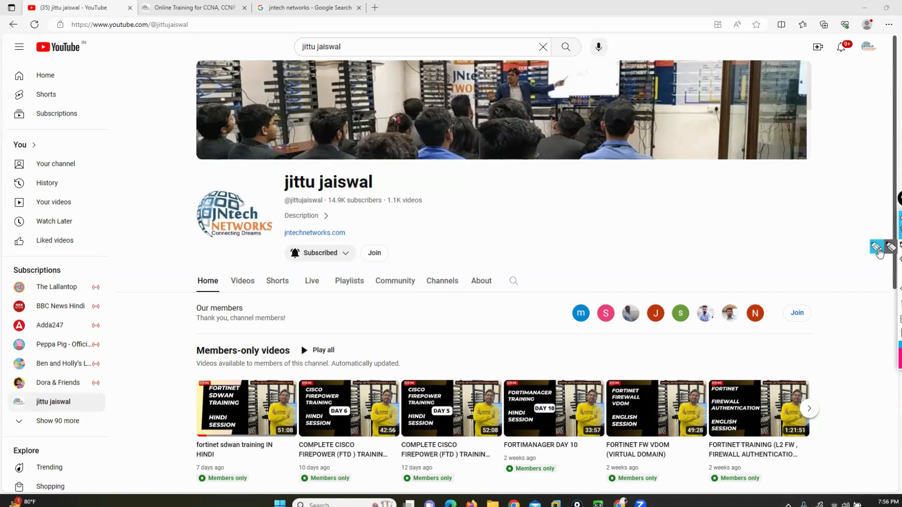
Step: Underline the subscriber count in pink, clear it, and open the jntechnetworks.com link
click(876, 248)
drag(272, 212, 364, 211)
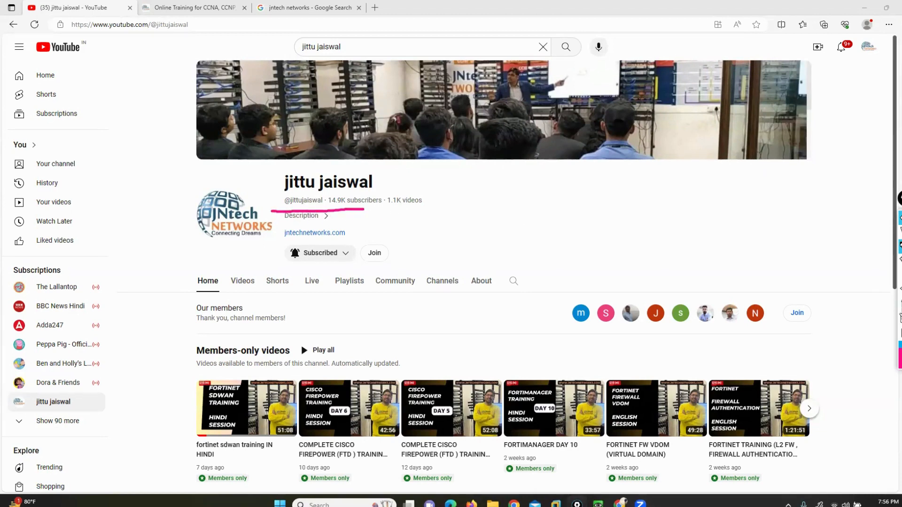
click(898, 250)
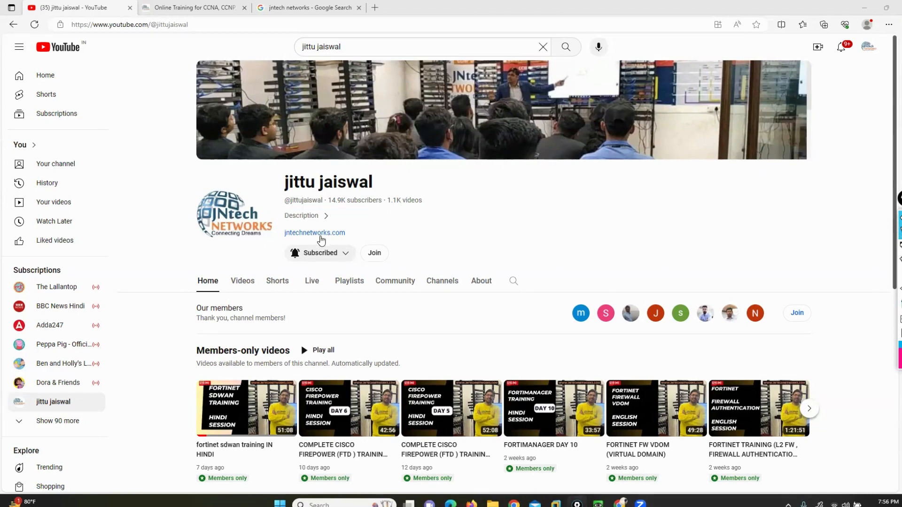
click(177, 5)
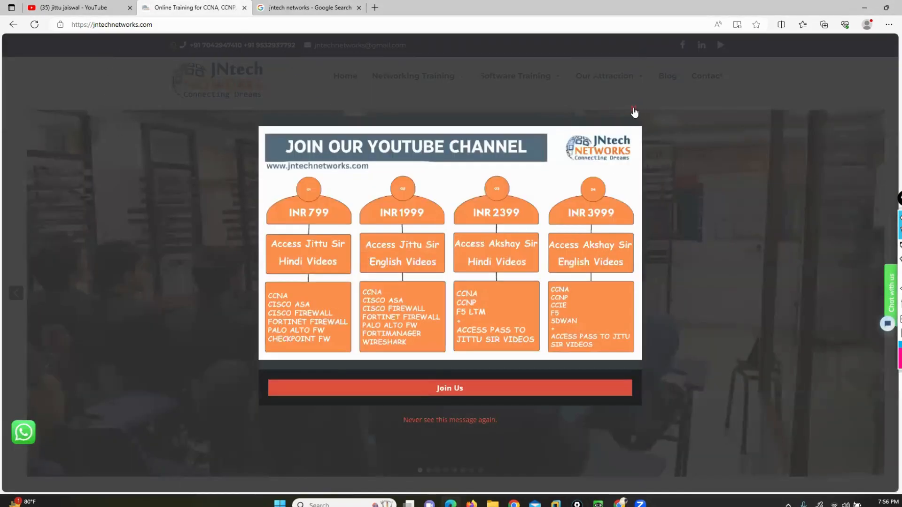
Step: Close the Join popup and circle the contact phone numbers at the page top
click(634, 109)
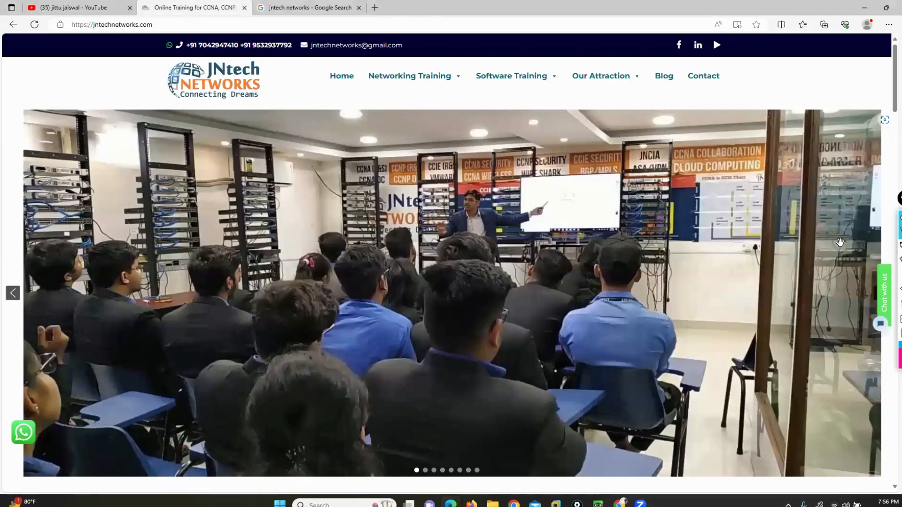
mouse_move(875, 253)
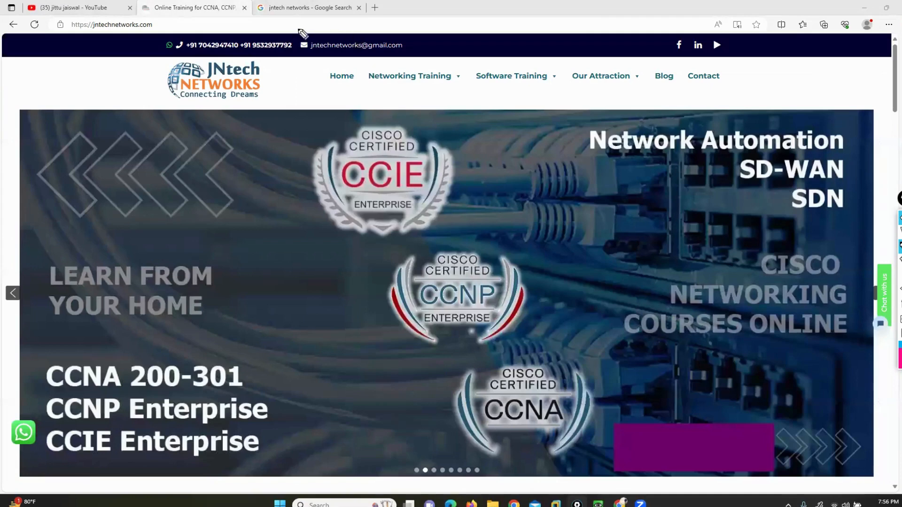
mouse_move(298, 31)
mouse_down()
mouse_move(301, 53)
mouse_move(186, 66)
mouse_move(134, 38)
mouse_move(141, 30)
mouse_move(303, 29)
mouse_up()
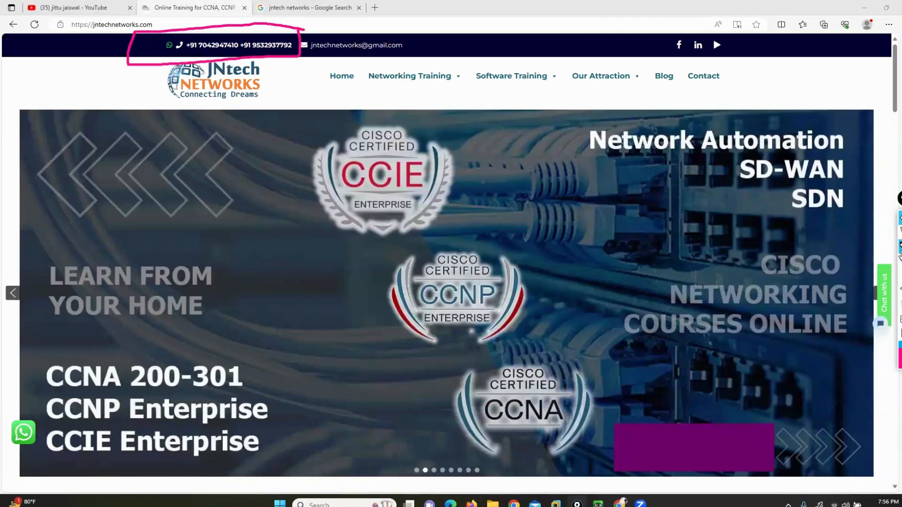
Step: Open the Fortinet Firewall course page from Networking Training, review it, and return to YouTube
mouse_move(437, 83)
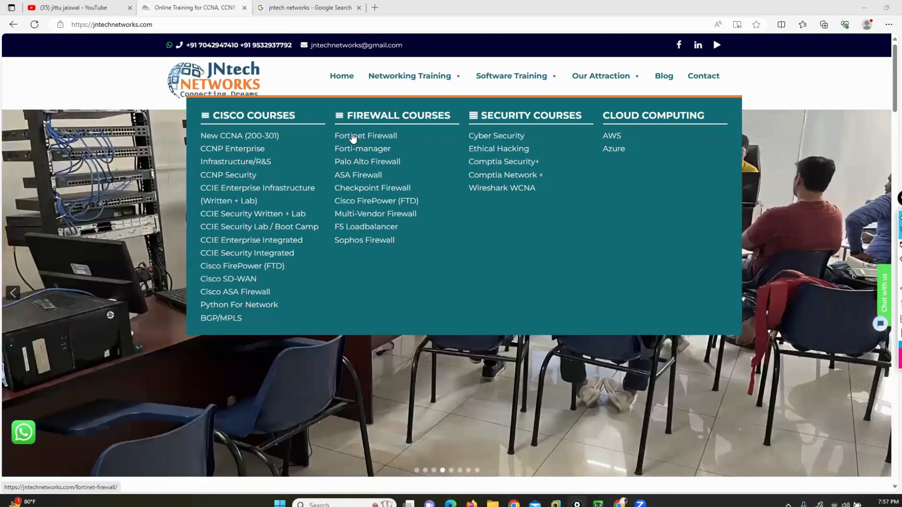
click(352, 137)
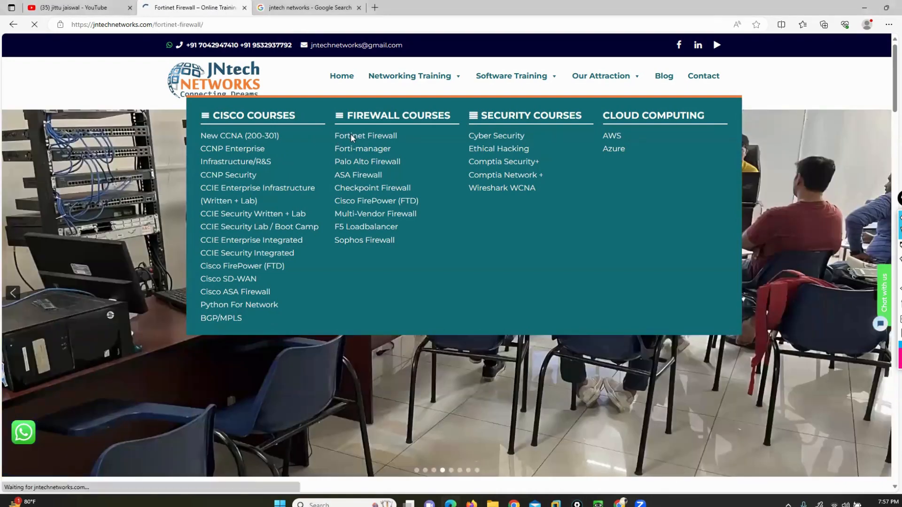
scroll(404, 305, down, 5)
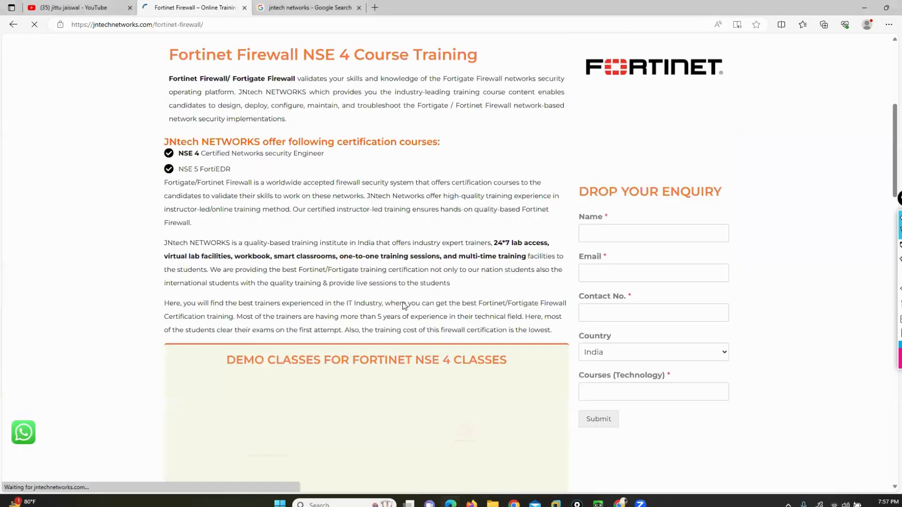
scroll(403, 306, down, 8)
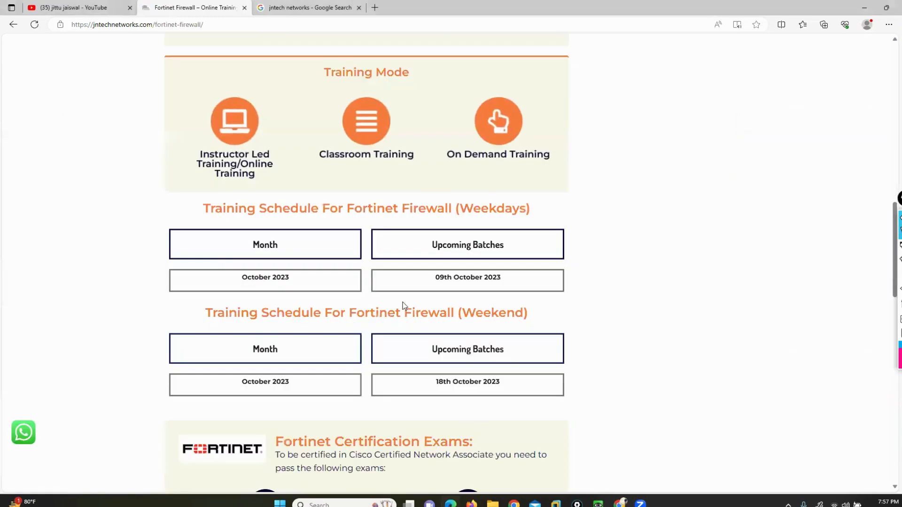
scroll(402, 302, up, 15)
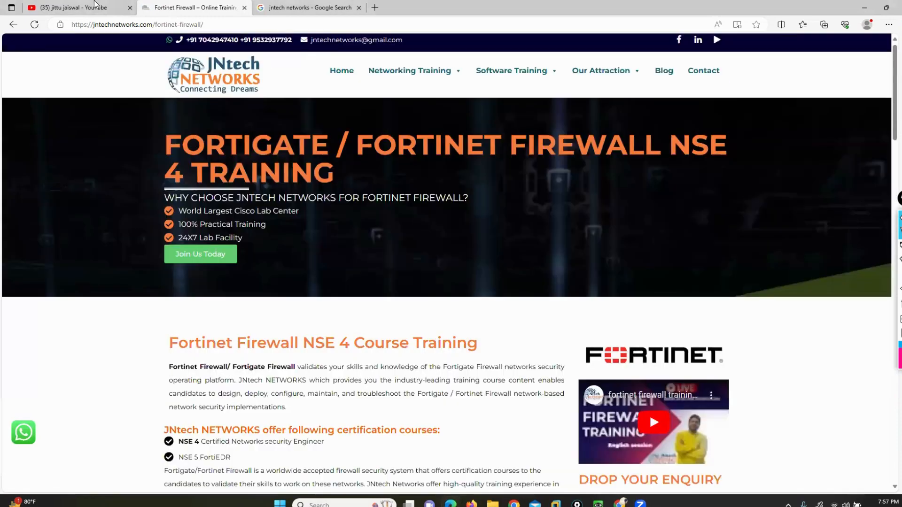
click(95, 6)
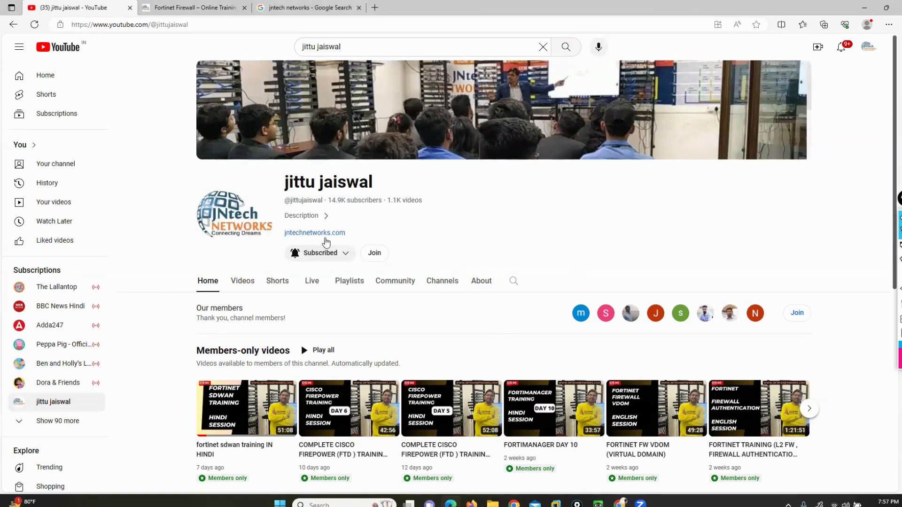
Step: Open the channel's Join membership options and scroll through the tiers
click(373, 253)
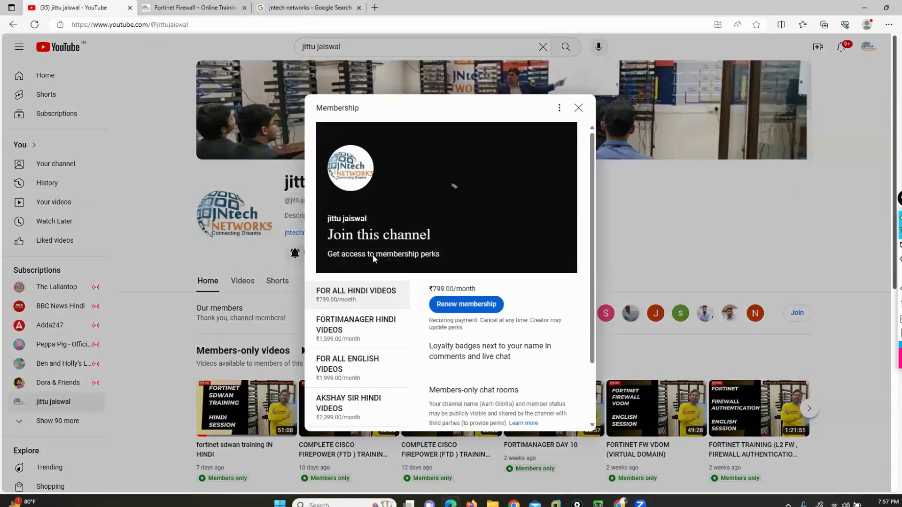
scroll(534, 275, down, 3)
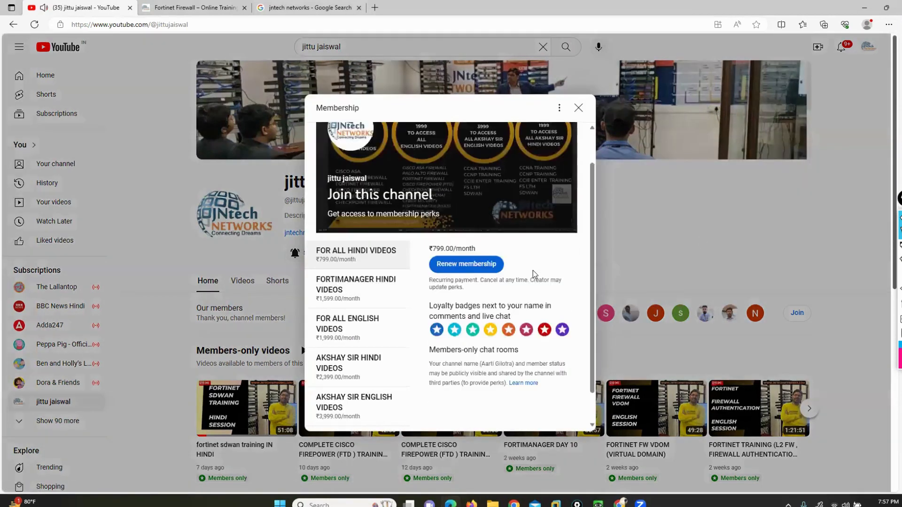
scroll(505, 221, up, 3)
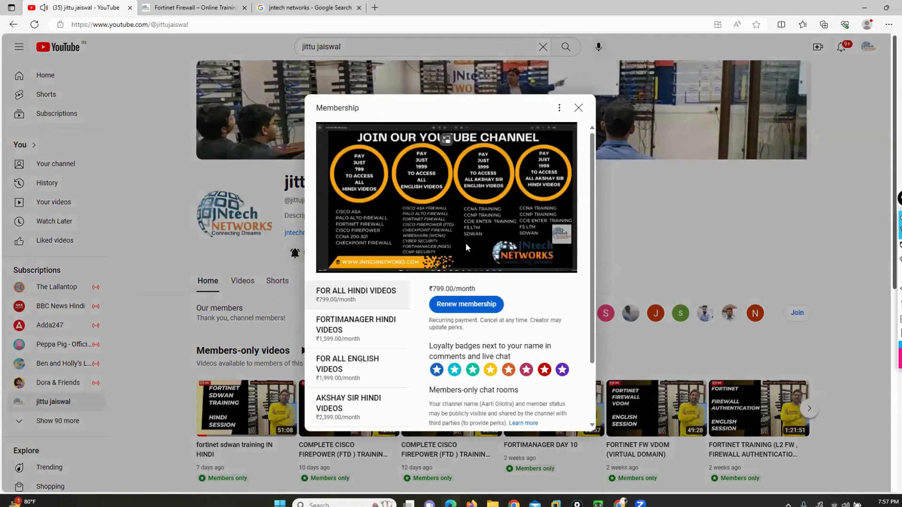
scroll(503, 185, down, 2)
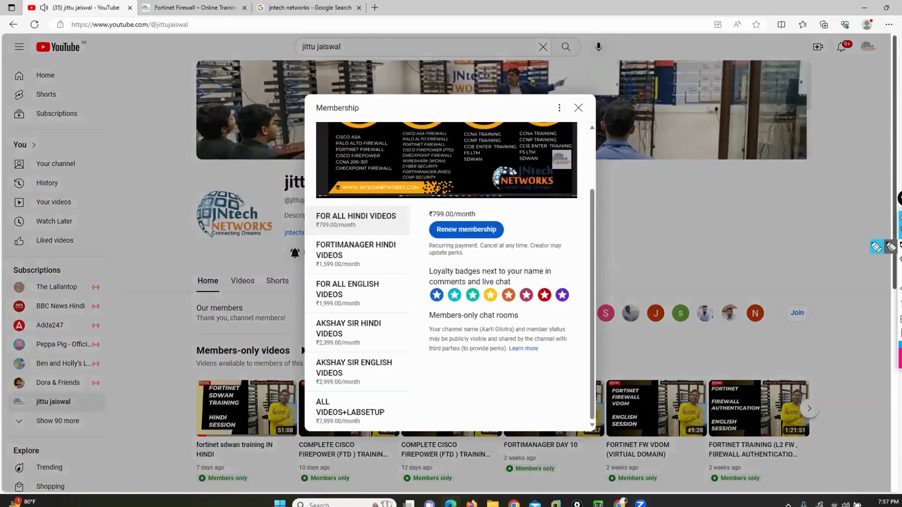
Step: Circle the FOR ALL HINDI VIDEOS tier with the pink screen pen
click(886, 248)
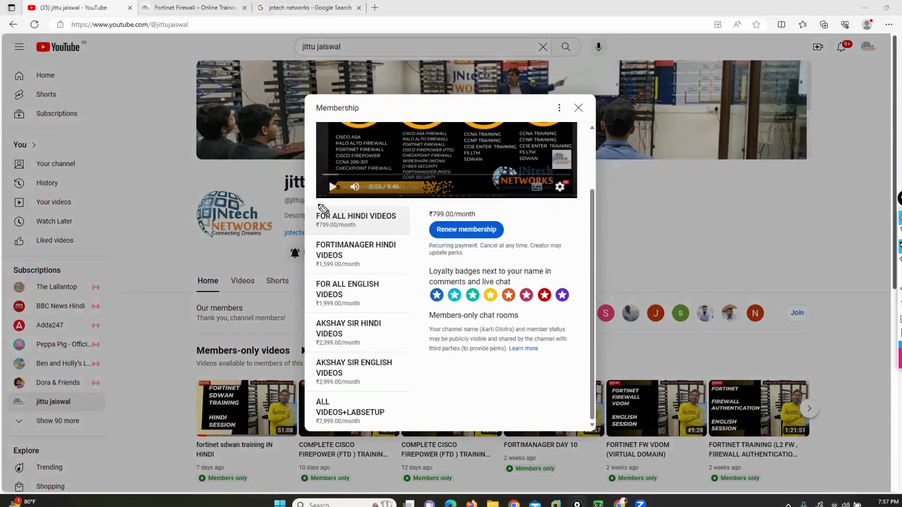
mouse_move(319, 205)
mouse_down()
mouse_move(300, 204)
mouse_move(287, 230)
mouse_move(299, 243)
mouse_up()
mouse_move(399, 206)
mouse_down()
mouse_move(411, 206)
mouse_move(415, 217)
mouse_move(400, 235)
mouse_up()
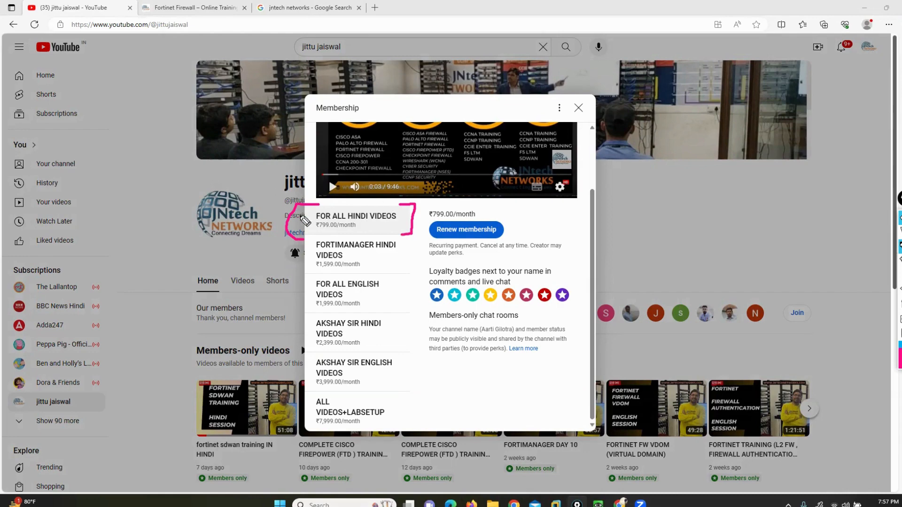
Step: Draw a line from the Hindi tier and handwrite CCNA, Fortinet and PA-FW in the margin
drag(310, 217, 199, 188)
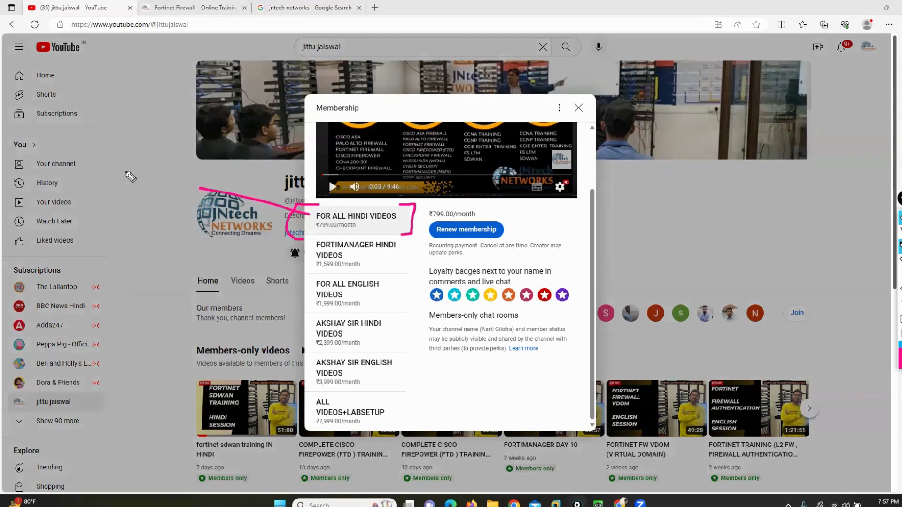
mouse_move(125, 170)
mouse_down()
mouse_move(123, 191)
mouse_move(175, 178)
mouse_up()
mouse_move(190, 197)
mouse_down()
mouse_move(197, 176)
mouse_move(206, 195)
mouse_up()
drag(190, 189, 204, 187)
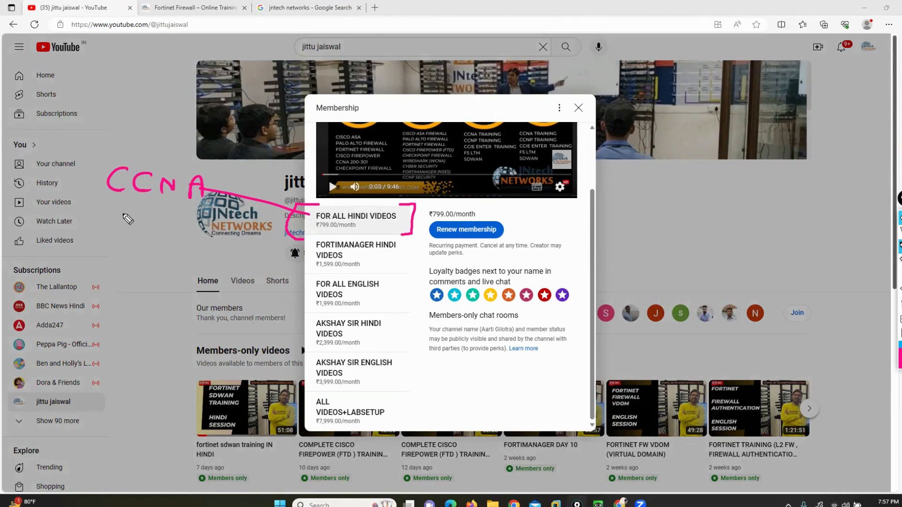
mouse_move(122, 214)
mouse_down()
mouse_move(123, 236)
mouse_move(135, 213)
mouse_up()
mouse_move(123, 225)
mouse_down()
mouse_move(170, 217)
mouse_move(175, 237)
mouse_move(225, 229)
mouse_move(221, 238)
mouse_up()
click(172, 216)
drag(206, 237, 233, 236)
mouse_move(127, 248)
mouse_down()
mouse_move(128, 269)
mouse_move(130, 261)
mouse_move(157, 266)
mouse_up()
mouse_move(167, 262)
mouse_down()
mouse_move(190, 269)
mouse_move(236, 256)
mouse_up()
Step: Continue the handwritten course list with ASA, FTD and CCSA
mouse_move(144, 303)
mouse_down()
mouse_move(155, 280)
mouse_move(168, 304)
mouse_up()
drag(187, 287, 170, 304)
mouse_move(186, 305)
mouse_down()
mouse_move(198, 279)
mouse_move(205, 307)
mouse_up()
drag(180, 298, 202, 295)
drag(139, 316, 136, 345)
mouse_move(137, 316)
mouse_down()
mouse_move(151, 314)
mouse_move(148, 329)
mouse_up()
mouse_move(159, 322)
mouse_down()
mouse_move(181, 321)
mouse_move(170, 343)
mouse_move(197, 345)
mouse_up()
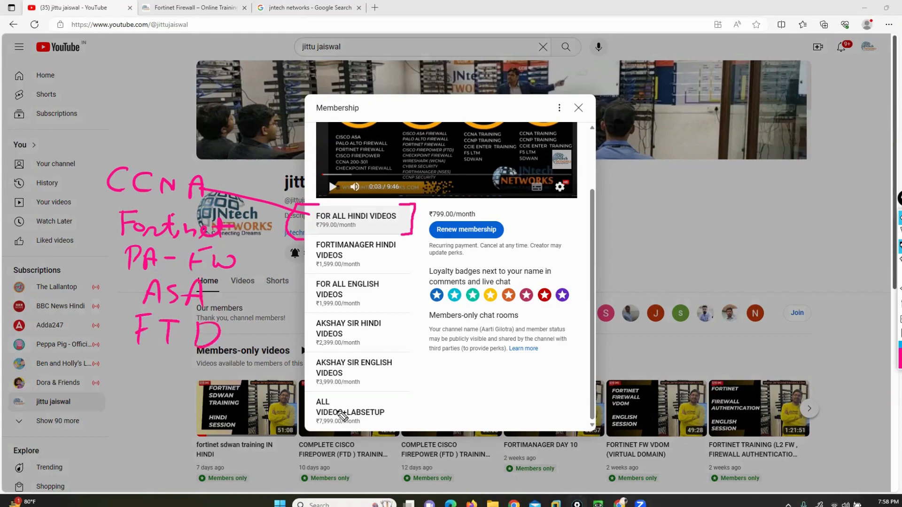
mouse_move(143, 363)
mouse_down()
mouse_move(141, 379)
mouse_move(220, 388)
mouse_up()
drag(194, 379, 220, 375)
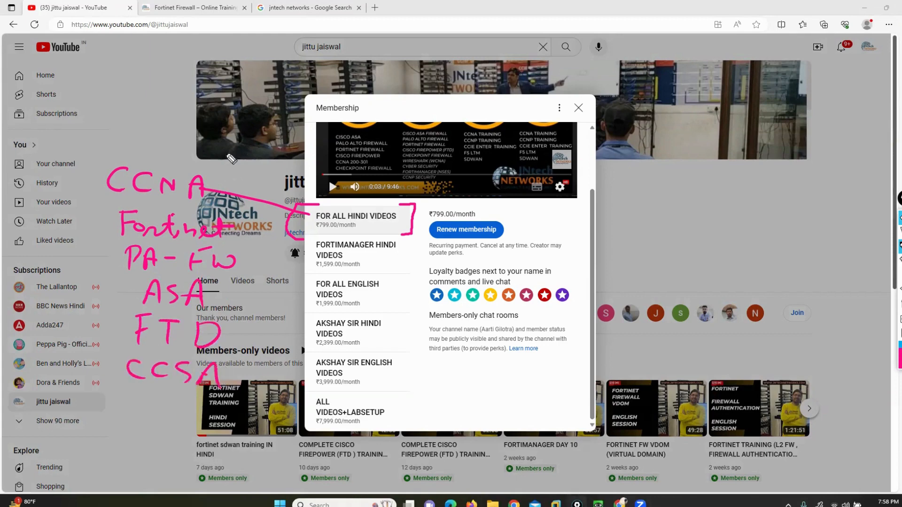
Step: Box the course list, arrow it to FOR ALL HINDI VIDEOS, and label it Hindi
mouse_move(213, 157)
mouse_down()
mouse_move(257, 180)
mouse_move(259, 397)
mouse_move(233, 425)
mouse_up()
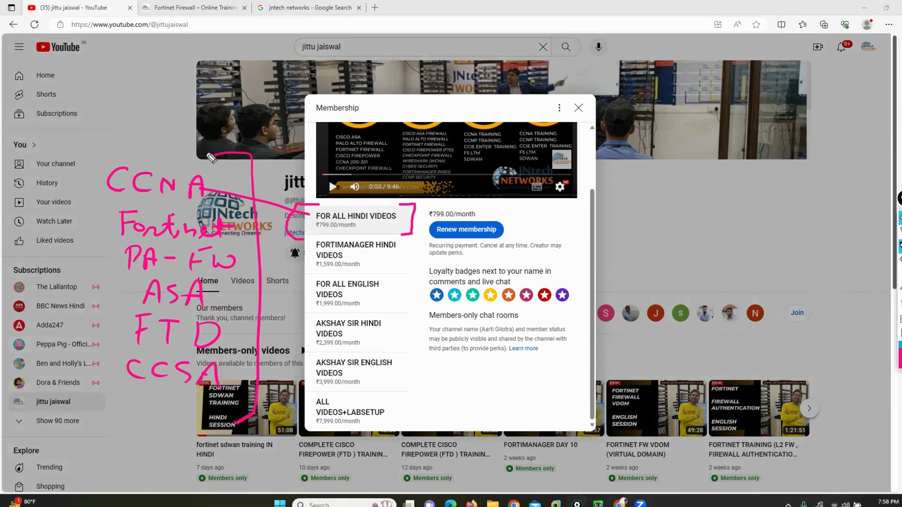
mouse_move(213, 158)
mouse_down()
mouse_move(69, 151)
mouse_move(69, 376)
mouse_move(164, 415)
mouse_move(247, 417)
mouse_up()
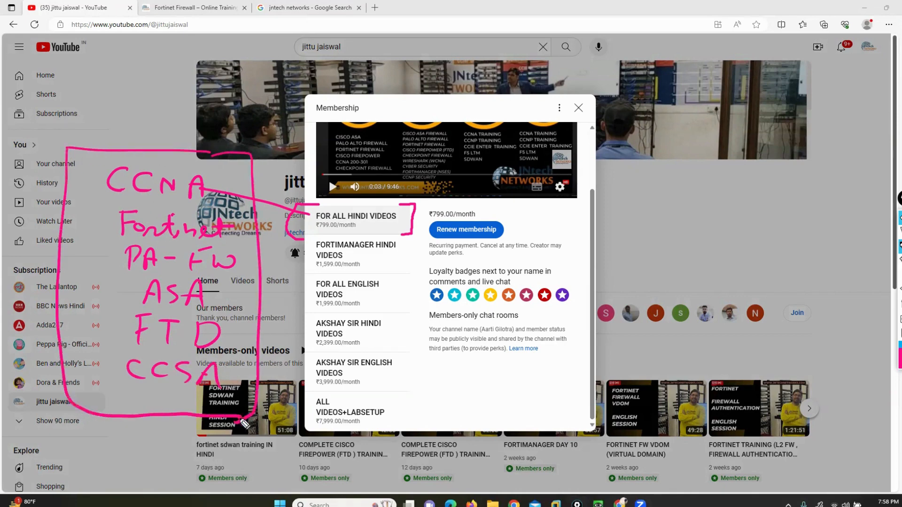
click(273, 53)
drag(273, 54, 331, 209)
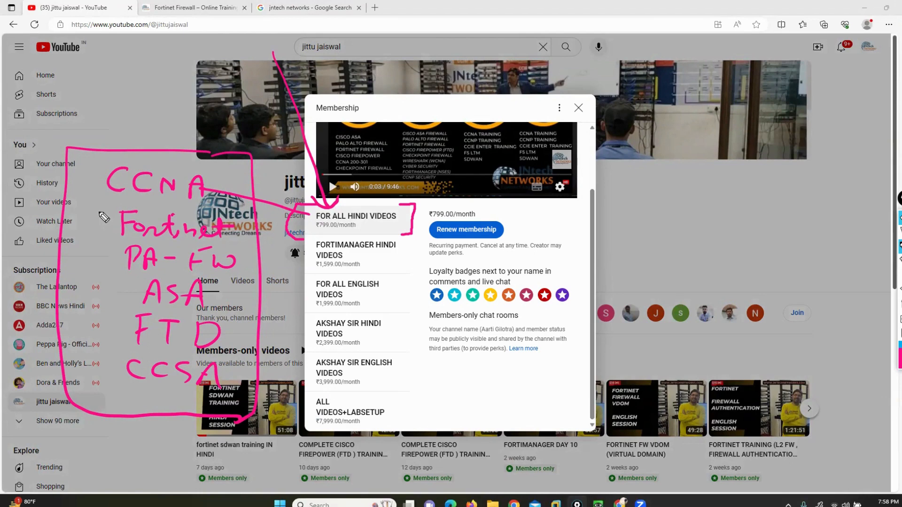
drag(149, 149, 149, 121)
mouse_move(127, 77)
mouse_down()
mouse_move(139, 96)
mouse_move(184, 101)
mouse_move(203, 91)
mouse_move(213, 107)
mouse_up()
drag(121, 60, 107, 103)
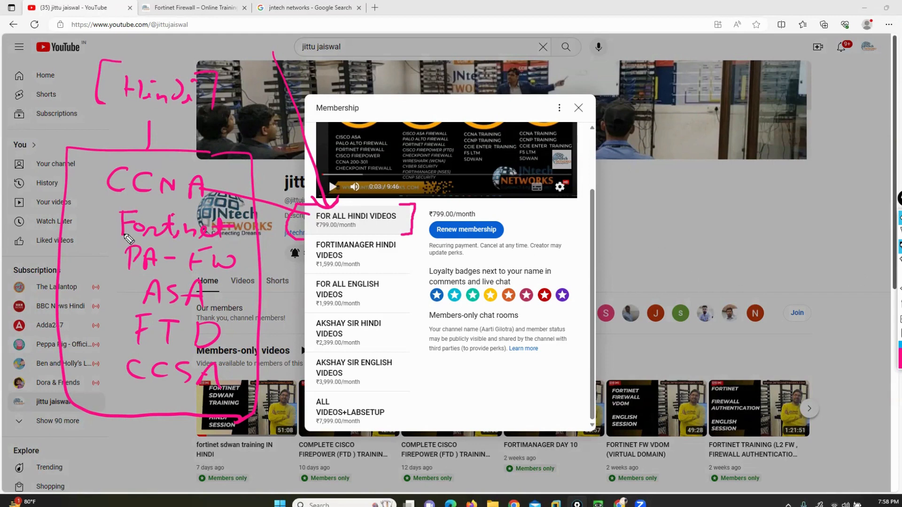
Step: Point at and bracket Fortinet, then write NSE4 on the channel banner
mouse_move(4, 213)
mouse_down()
mouse_move(93, 218)
mouse_move(90, 230)
mouse_up()
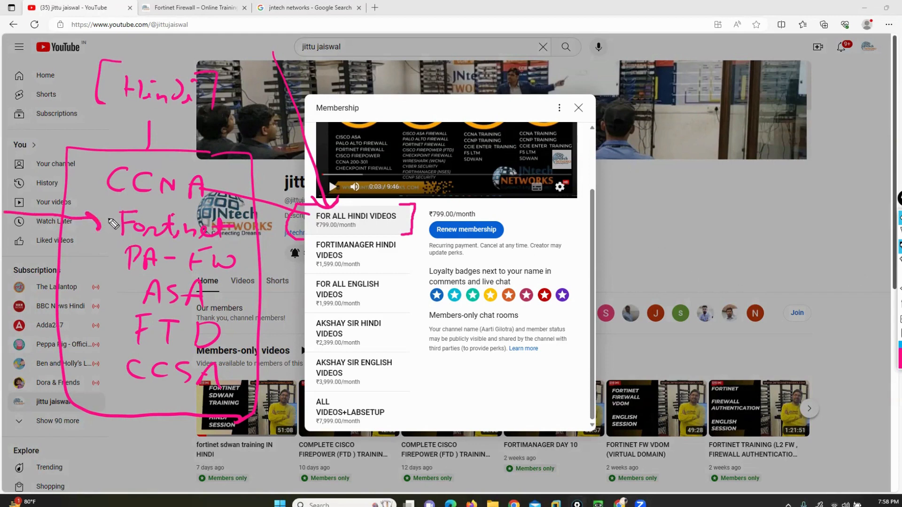
mouse_move(112, 201)
mouse_down()
mouse_move(100, 207)
mouse_move(113, 245)
mouse_up()
drag(244, 206, 236, 259)
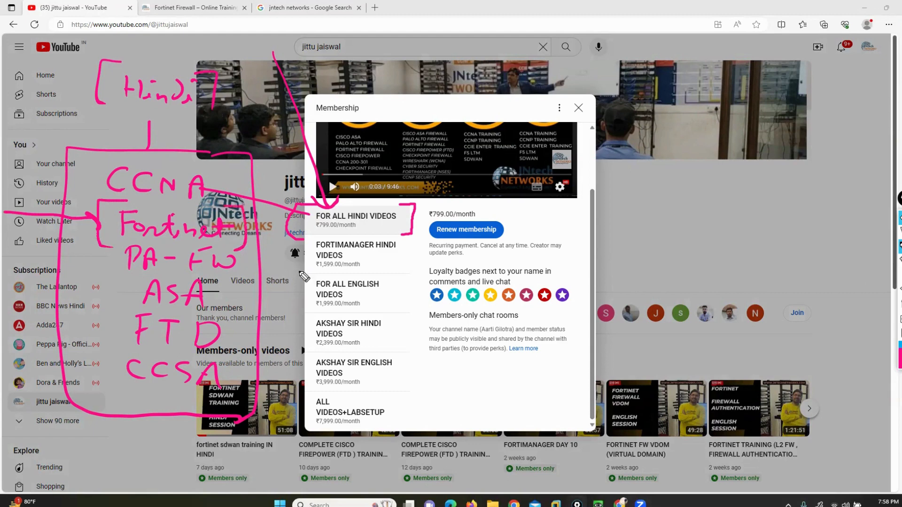
mouse_move(245, 218)
mouse_down()
mouse_move(529, 97)
mouse_move(640, 57)
mouse_move(649, 74)
mouse_move(660, 61)
mouse_up()
mouse_move(690, 56)
mouse_down()
mouse_move(676, 77)
mouse_move(691, 76)
mouse_up()
drag(677, 67, 716, 75)
drag(713, 66, 712, 79)
mouse_move(716, 45)
mouse_down()
mouse_move(741, 43)
mouse_move(738, 99)
mouse_up()
mouse_move(627, 40)
mouse_down()
mouse_move(600, 41)
mouse_move(613, 96)
mouse_up()
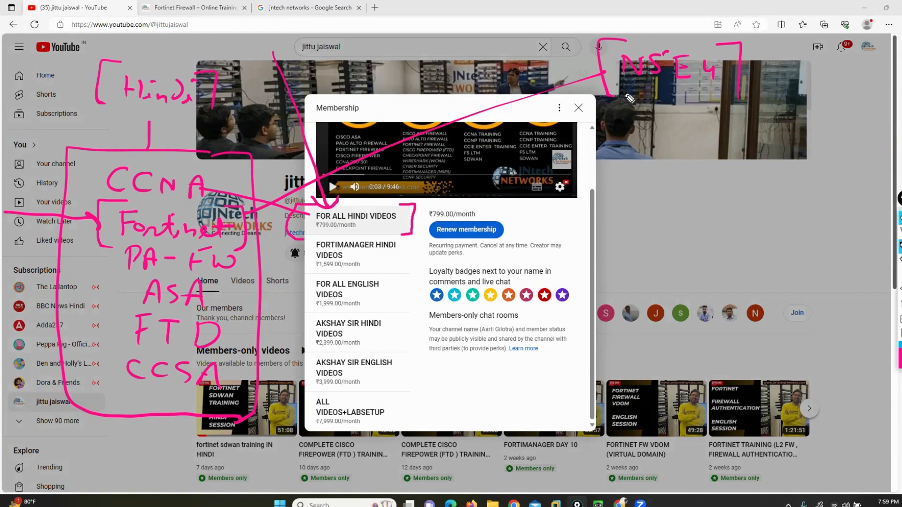
Step: Erase the ink, box FORTIMANAGER HINDI VIDEOS with an arrow, and bracket FOR ALL HINDI VIDEOS
click(900, 334)
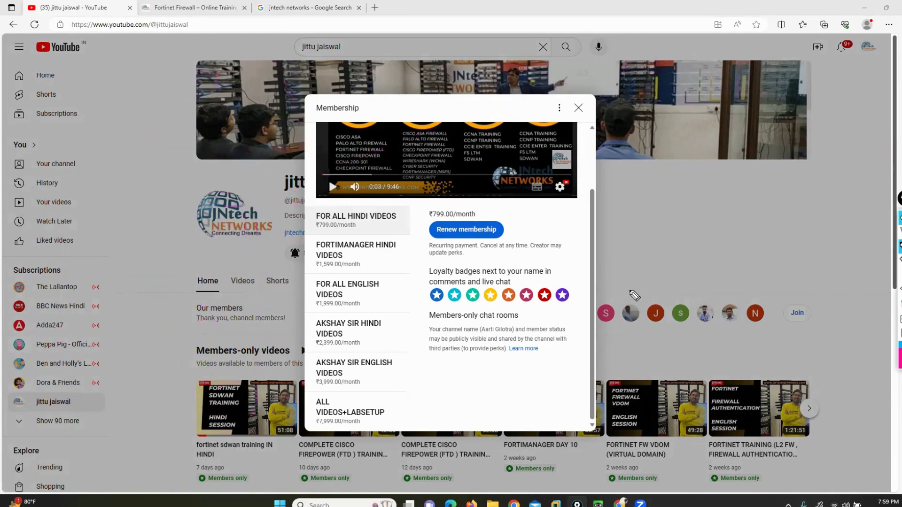
drag(319, 236, 296, 275)
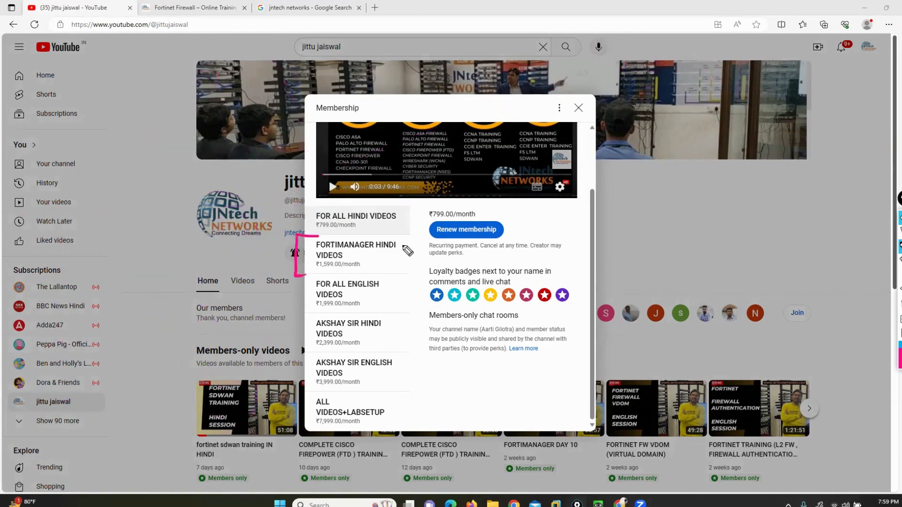
mouse_move(392, 236)
mouse_down()
mouse_move(404, 245)
mouse_move(388, 277)
mouse_up()
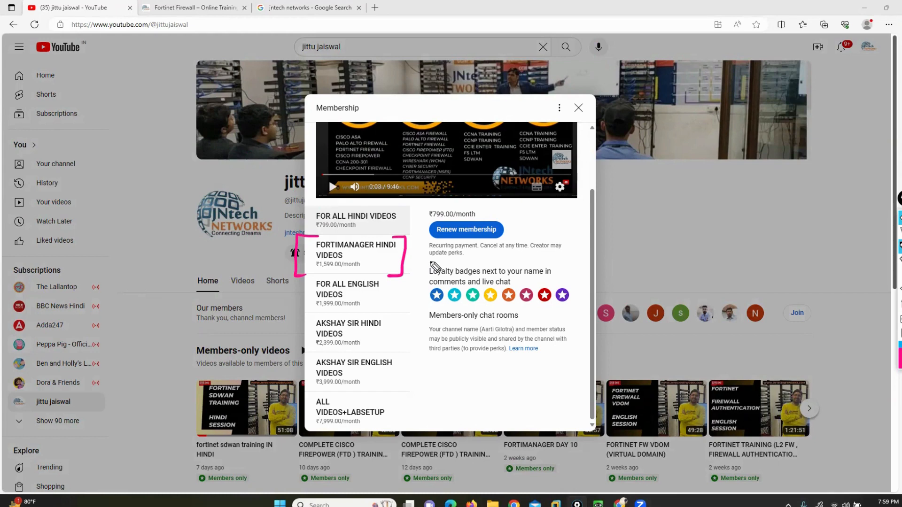
drag(242, 258, 284, 258)
drag(283, 252, 254, 242)
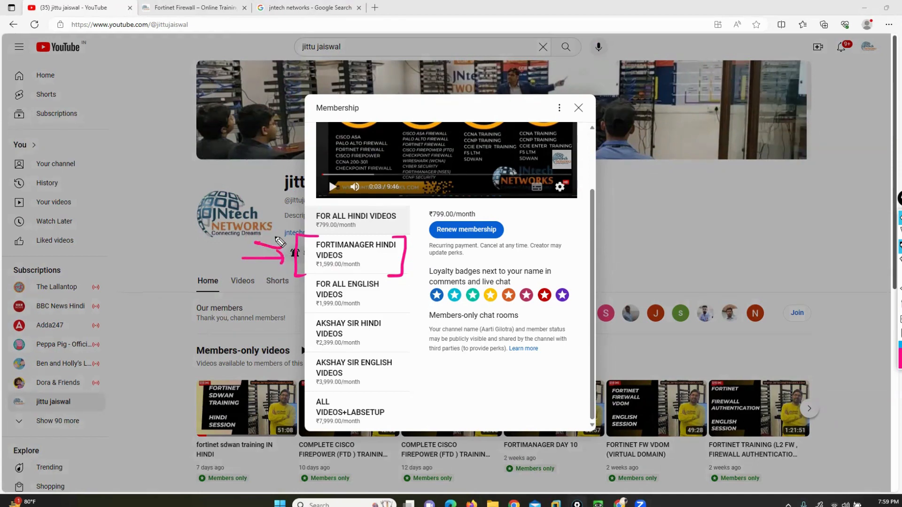
mouse_move(387, 206)
mouse_down()
mouse_move(403, 207)
mouse_move(402, 230)
mouse_up()
mouse_move(320, 205)
mouse_down()
mouse_move(299, 219)
mouse_move(300, 230)
mouse_up()
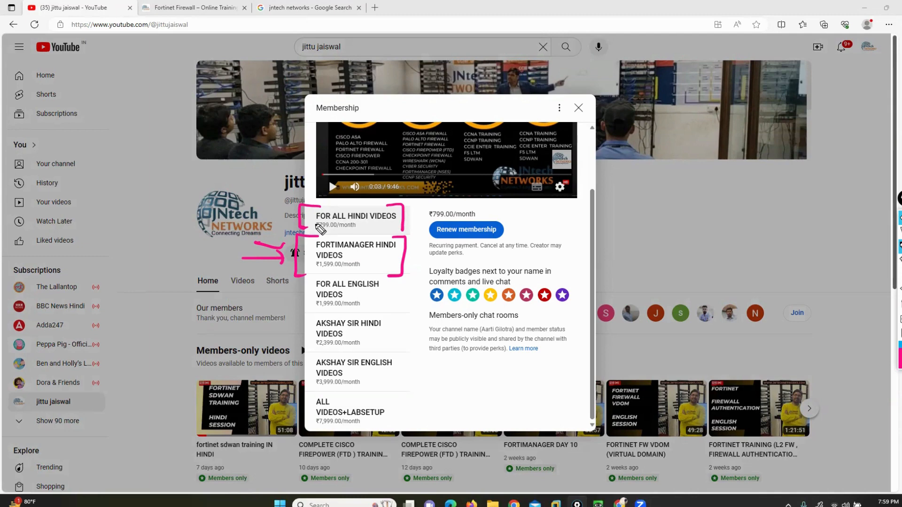
Step: Erase the ink, write a circled 4 and 5, and arrow the channel link
click(899, 305)
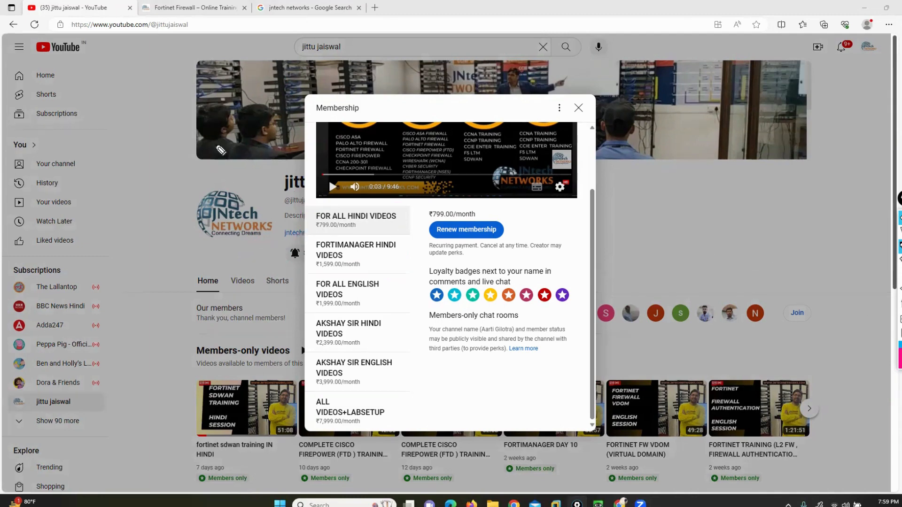
mouse_move(110, 124)
mouse_down()
mouse_move(123, 120)
mouse_move(124, 151)
mouse_move(123, 121)
mouse_up()
drag(209, 129, 188, 161)
mouse_move(202, 120)
mouse_down()
mouse_move(172, 141)
mouse_move(209, 122)
mouse_up()
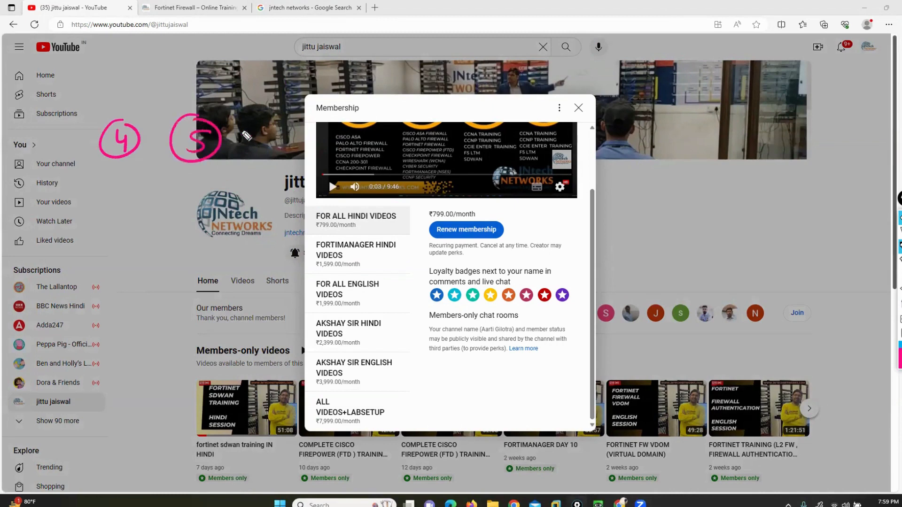
mouse_move(300, 226)
mouse_down()
mouse_move(310, 229)
mouse_move(279, 234)
mouse_up()
drag(288, 227, 287, 237)
Step: Handwrite the price note 799 x5 and a bracketed 3600 total
mouse_move(179, 231)
mouse_down()
mouse_move(193, 248)
mouse_move(238, 247)
mouse_move(237, 292)
mouse_up()
mouse_move(238, 264)
mouse_down()
mouse_move(206, 294)
mouse_move(225, 284)
mouse_up()
drag(279, 308, 151, 303)
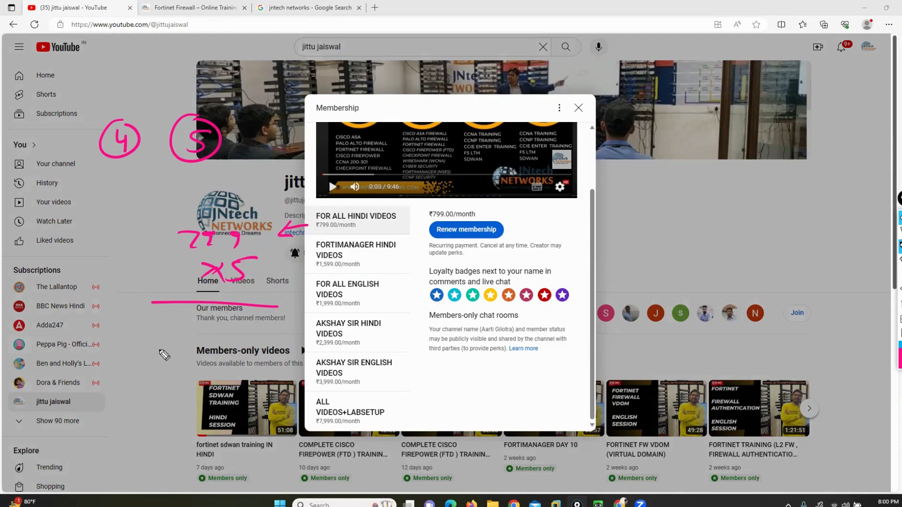
drag(119, 381, 119, 398)
drag(153, 380, 149, 395)
drag(169, 389, 171, 391)
drag(177, 388, 214, 384)
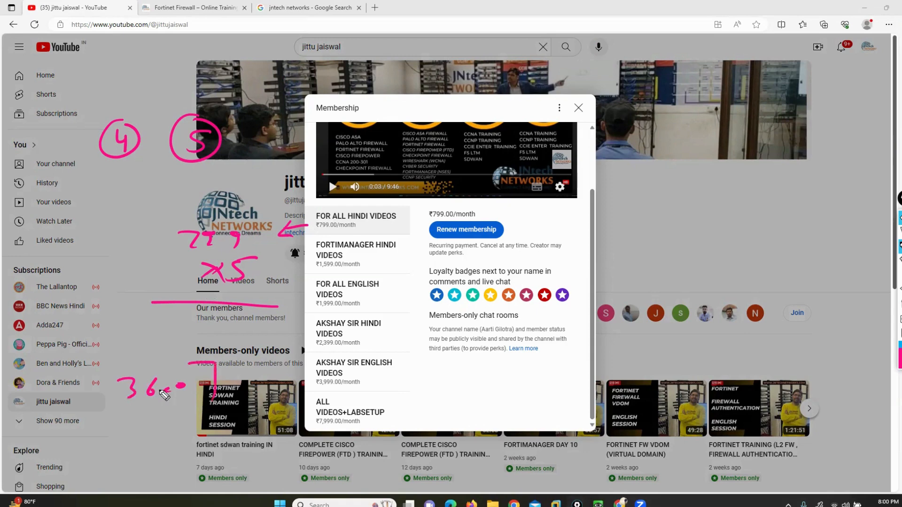
drag(100, 362, 104, 412)
Step: Bracket FOR ALL HINDI VIDEOS, then erase all the pink ink
drag(396, 204, 410, 234)
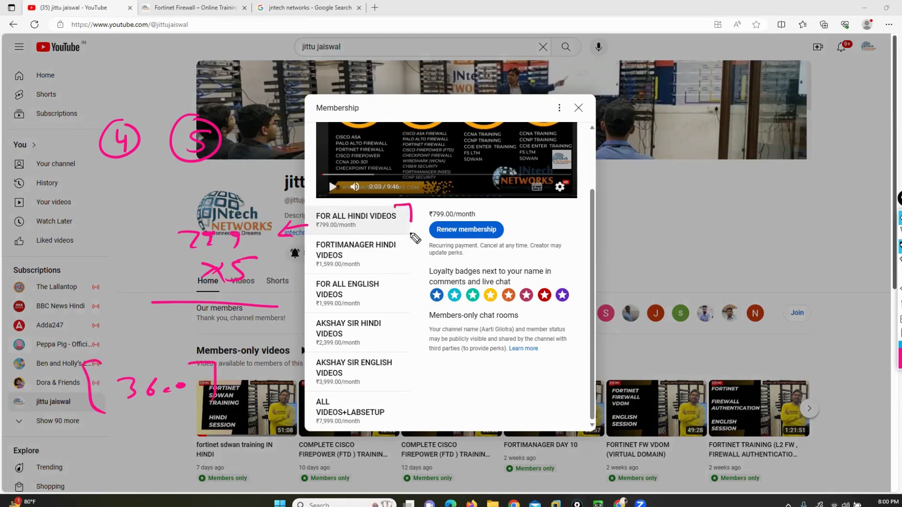
drag(323, 207, 305, 242)
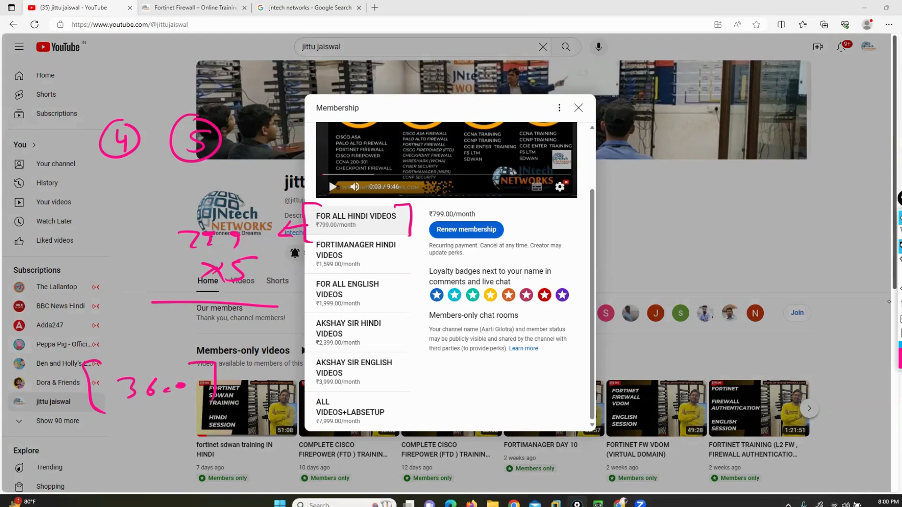
click(900, 305)
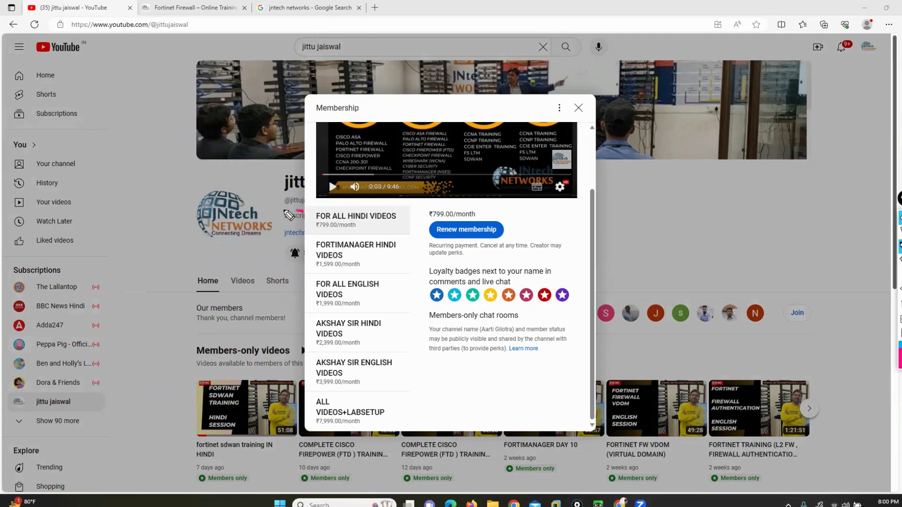
Step: Bracket FOR ALL ENGLISH VIDEOS and draw arrows toward the English and Hindi tiers
mouse_move(303, 211)
mouse_down()
mouse_move(281, 261)
mouse_move(301, 262)
mouse_up()
click(897, 293)
mouse_move(347, 283)
mouse_down()
mouse_move(366, 268)
mouse_move(393, 312)
mouse_up()
mouse_move(312, 274)
mouse_down()
mouse_move(303, 274)
mouse_move(311, 322)
mouse_up()
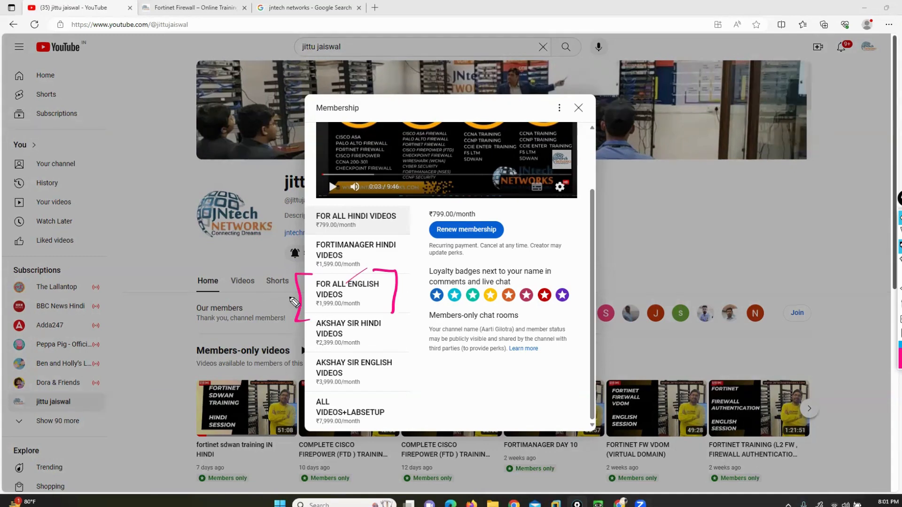
drag(261, 299, 287, 298)
drag(258, 217, 300, 225)
mouse_move(125, 188)
mouse_down()
mouse_move(137, 165)
mouse_move(146, 188)
mouse_up()
Step: Handwrite ASA, Fortinet and PA-Fw in the left margin
drag(129, 180, 151, 187)
mouse_move(164, 189)
mouse_down()
mouse_move(173, 166)
mouse_move(181, 189)
mouse_up()
drag(167, 180, 179, 179)
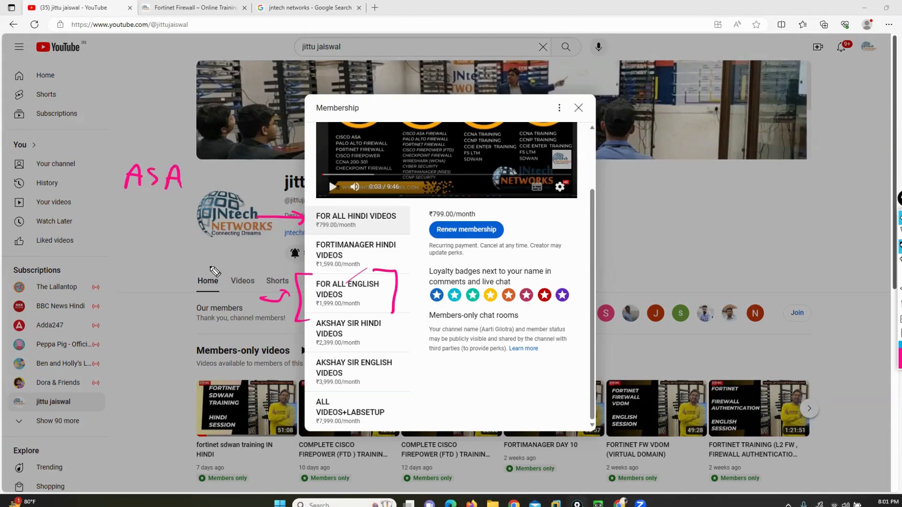
mouse_move(123, 202)
mouse_down()
mouse_move(122, 226)
mouse_move(138, 201)
mouse_up()
drag(123, 214, 159, 214)
drag(155, 213, 175, 226)
mouse_move(181, 226)
mouse_down()
mouse_move(194, 233)
mouse_move(210, 226)
mouse_move(211, 235)
mouse_up()
drag(200, 221, 223, 218)
mouse_move(128, 242)
mouse_down()
mouse_move(127, 263)
mouse_move(152, 238)
mouse_up()
drag(152, 238, 161, 260)
drag(146, 252, 194, 251)
mouse_move(209, 247)
mouse_down()
mouse_move(209, 265)
mouse_move(222, 247)
mouse_up()
drag(203, 257, 248, 256)
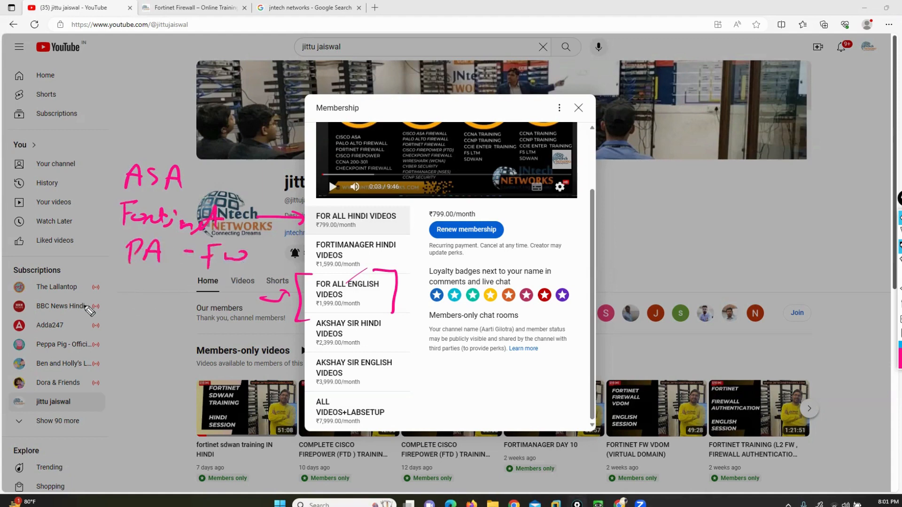
Step: Add FTD to the list and tick the English and Hindi tiers
drag(137, 276, 133, 301)
mouse_move(130, 278)
mouse_down()
mouse_move(150, 275)
mouse_move(144, 287)
mouse_up()
drag(151, 283, 176, 280)
mouse_move(165, 282)
mouse_down()
mouse_move(164, 300)
mouse_move(187, 310)
mouse_up()
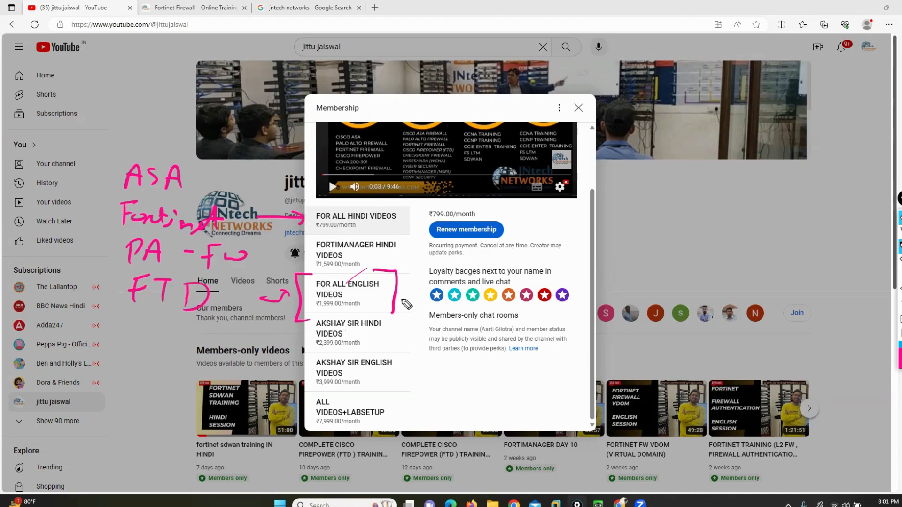
drag(402, 294, 422, 289)
mouse_move(397, 216)
mouse_down()
mouse_move(416, 225)
mouse_move(427, 212)
mouse_up()
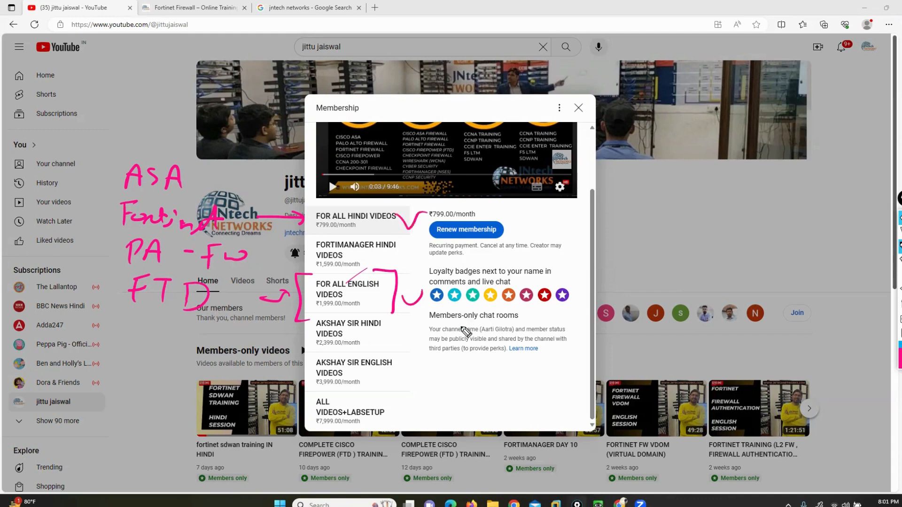
Step: Write FortiManager and Wireshark notes and bracket the FORTIMANAGER HINDI VIDEOS tier
mouse_move(125, 320)
mouse_down()
mouse_move(122, 338)
mouse_move(135, 315)
mouse_up()
drag(124, 326, 135, 323)
drag(388, 233, 398, 270)
drag(324, 232, 323, 268)
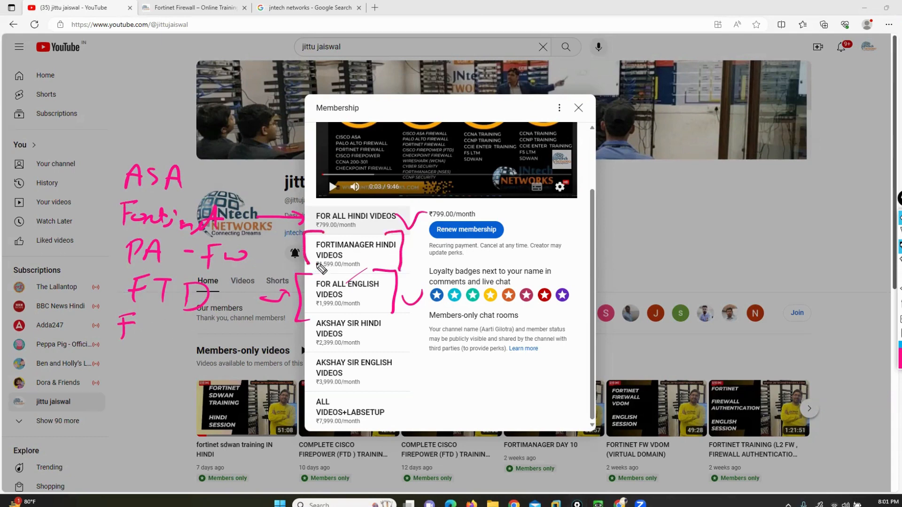
mouse_move(379, 299)
mouse_down()
mouse_move(389, 305)
mouse_move(433, 295)
mouse_up()
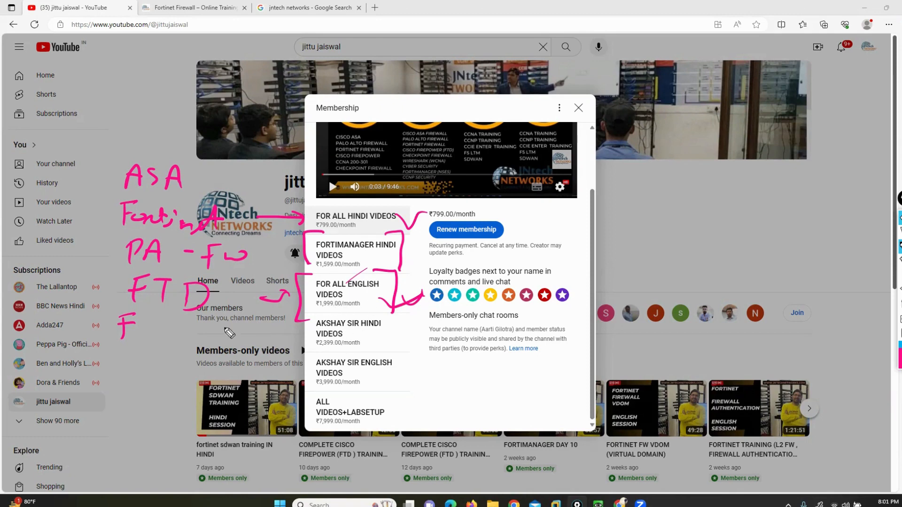
mouse_move(145, 325)
mouse_down()
mouse_move(142, 335)
mouse_move(154, 337)
mouse_move(165, 321)
mouse_move(207, 335)
mouse_move(282, 338)
mouse_move(295, 354)
mouse_up()
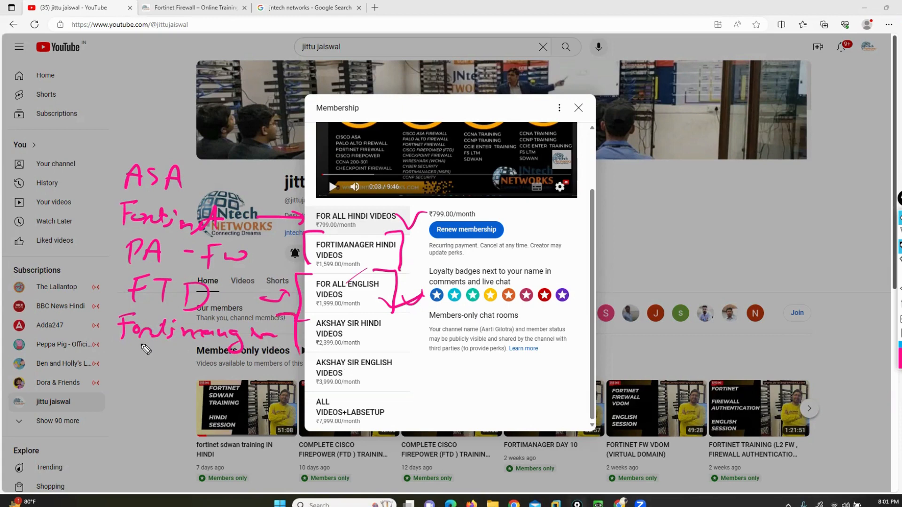
mouse_move(106, 303)
mouse_down()
mouse_move(90, 339)
mouse_move(106, 341)
mouse_move(121, 371)
mouse_move(206, 371)
mouse_move(218, 385)
mouse_move(270, 393)
mouse_up()
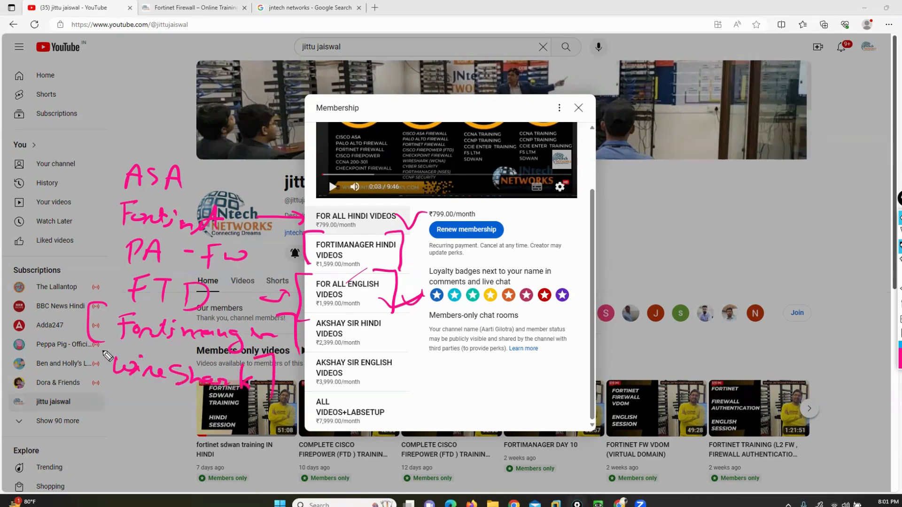
drag(105, 351, 112, 393)
Step: Erase the ink, arrow FOR ALL ENGLISH VIDEOS, and write a boxed 4 in the margin
click(900, 303)
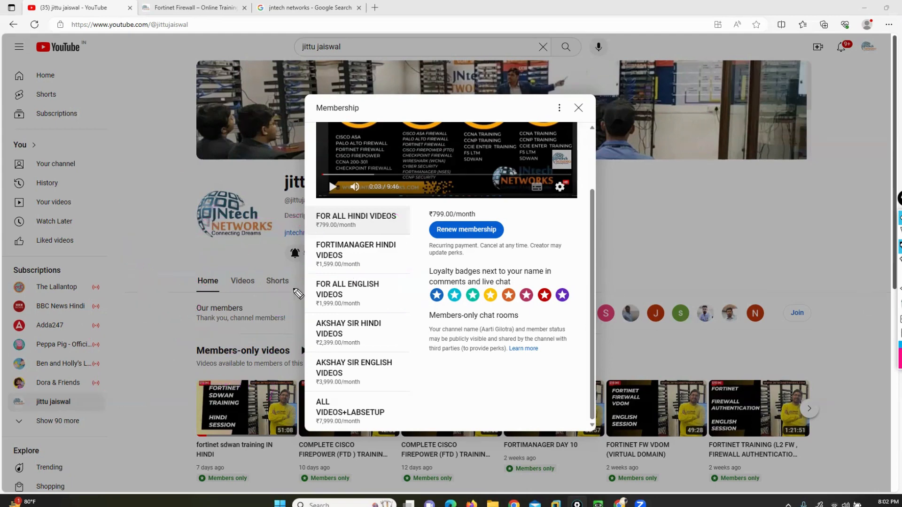
drag(266, 294, 303, 302)
drag(86, 110, 96, 133)
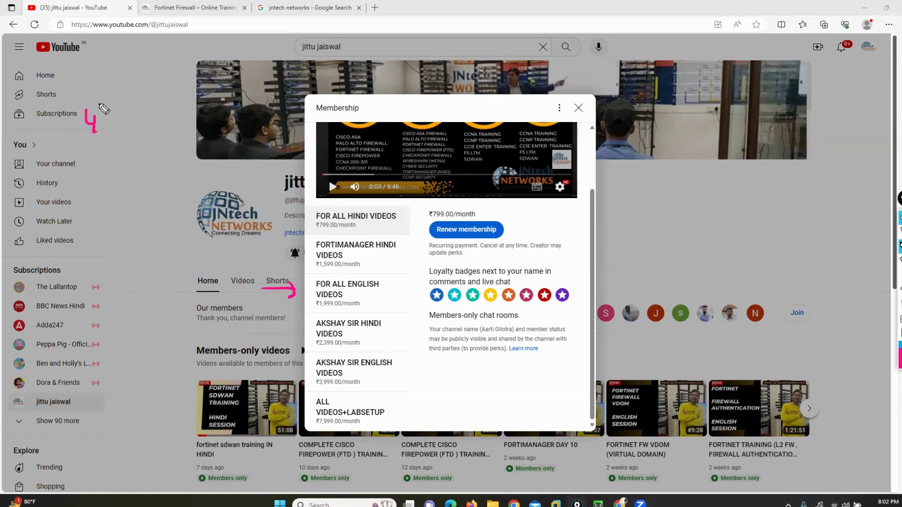
mouse_move(107, 100)
mouse_down()
mouse_move(71, 140)
mouse_move(106, 100)
mouse_up()
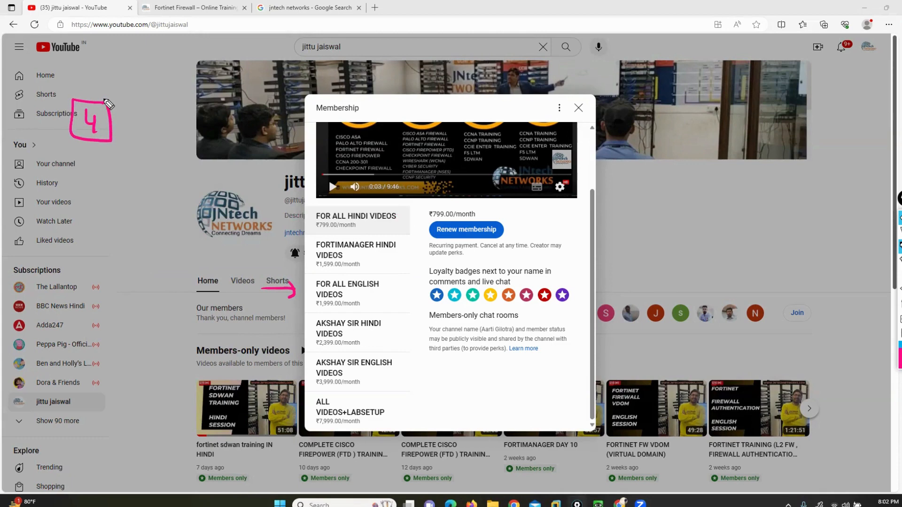
Step: Handwrite and bracket 8001 below the 4, then erase all the ink
drag(126, 247, 172, 254)
mouse_move(173, 251)
mouse_down()
mouse_move(216, 258)
mouse_move(190, 240)
mouse_move(223, 261)
mouse_up()
double_click(900, 289)
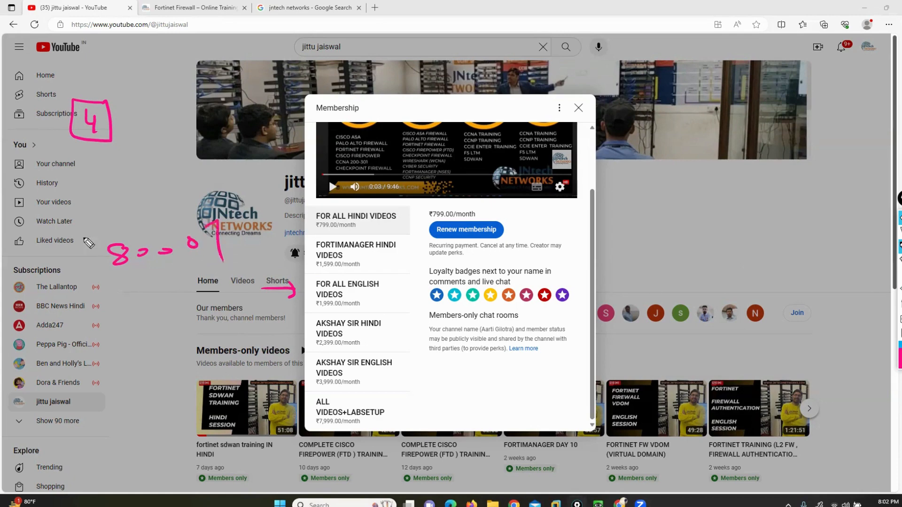
drag(93, 223, 101, 273)
click(900, 304)
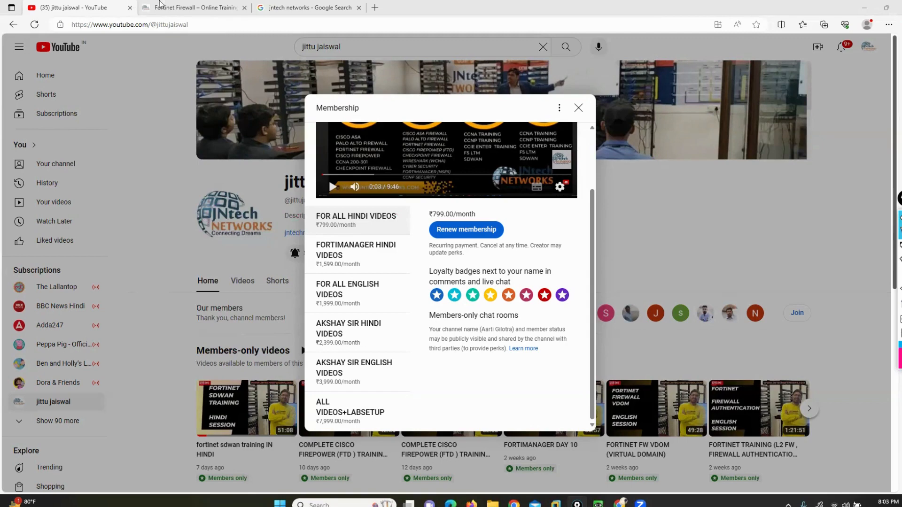
Step: Switch to the Fortinet Firewall page, close its Join popup, and return to YouTube
click(173, 7)
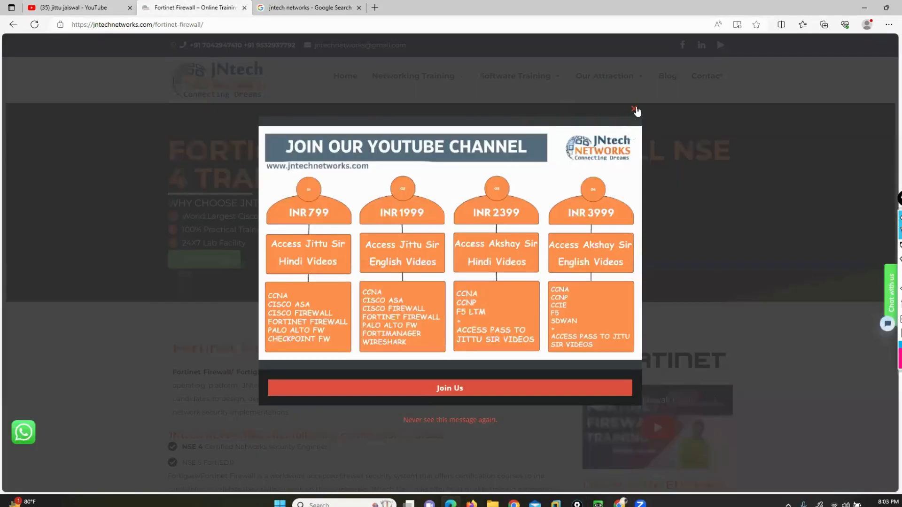
click(634, 111)
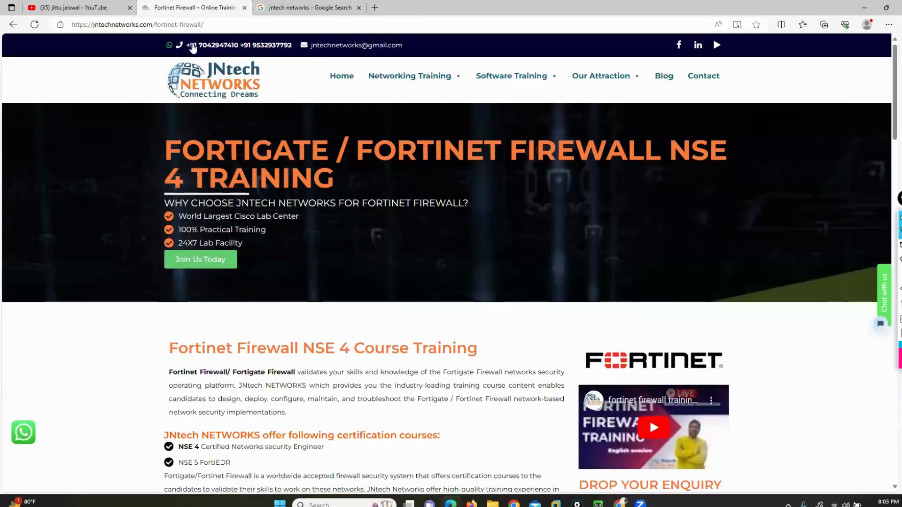
click(64, 10)
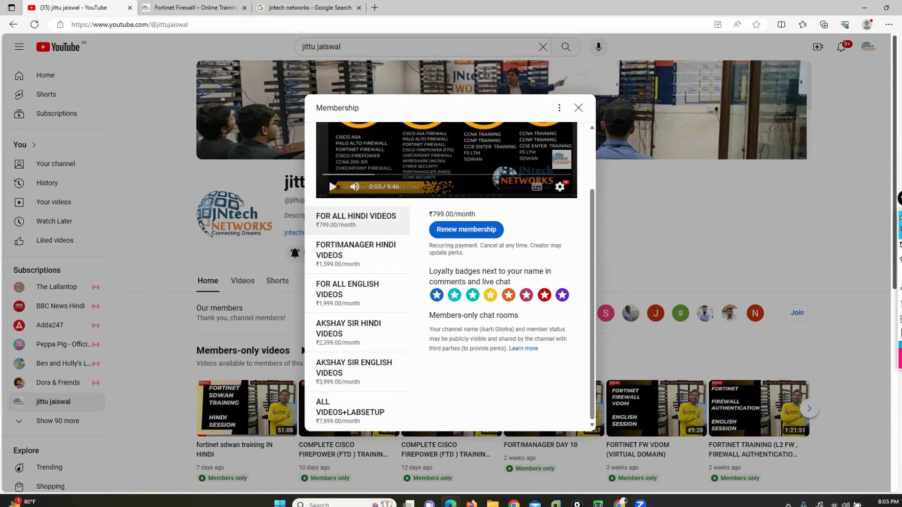
click(874, 247)
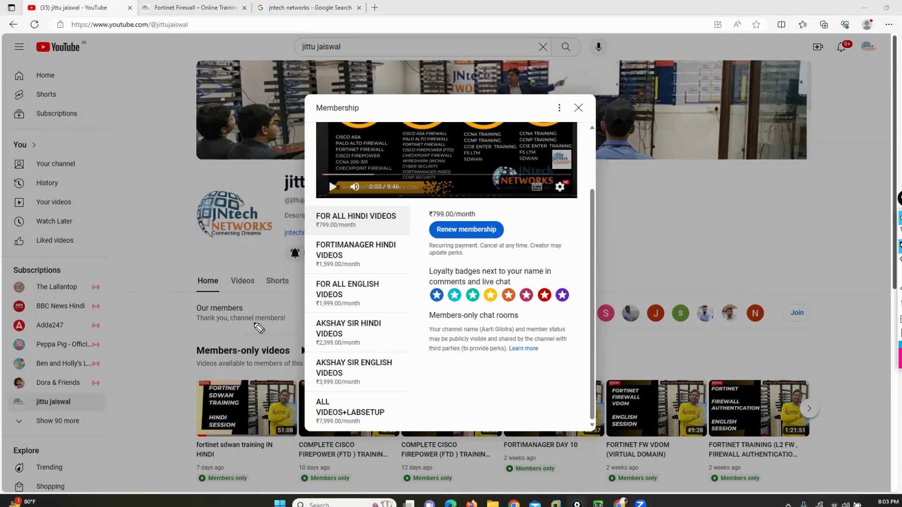
mouse_move(295, 321)
mouse_down()
mouse_move(276, 345)
mouse_move(297, 374)
mouse_up()
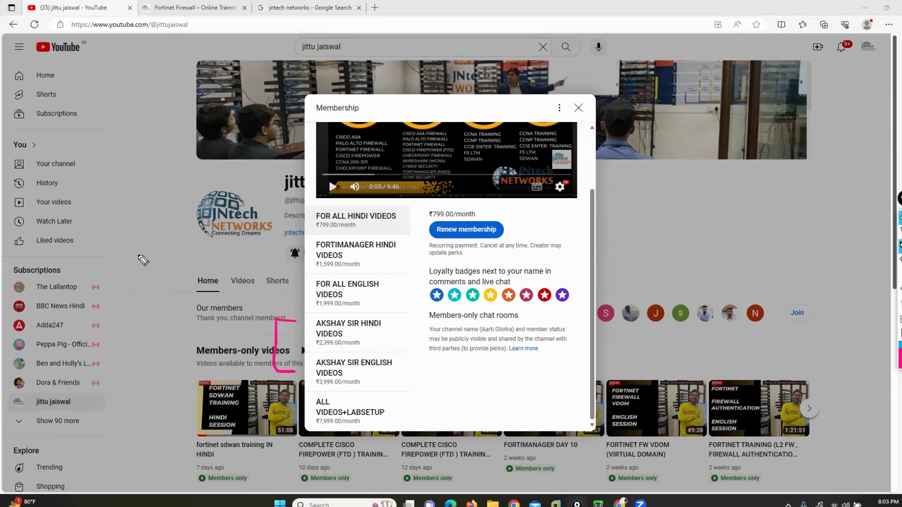
drag(139, 255, 137, 272)
mouse_move(145, 262)
mouse_down()
mouse_move(202, 263)
mouse_move(223, 282)
mouse_up()
mouse_move(131, 291)
mouse_down()
mouse_move(123, 303)
mouse_move(187, 300)
mouse_move(192, 317)
mouse_up()
drag(192, 296, 210, 291)
mouse_move(126, 333)
mouse_down()
mouse_move(125, 349)
mouse_move(155, 360)
mouse_move(170, 334)
mouse_up()
drag(164, 334, 165, 357)
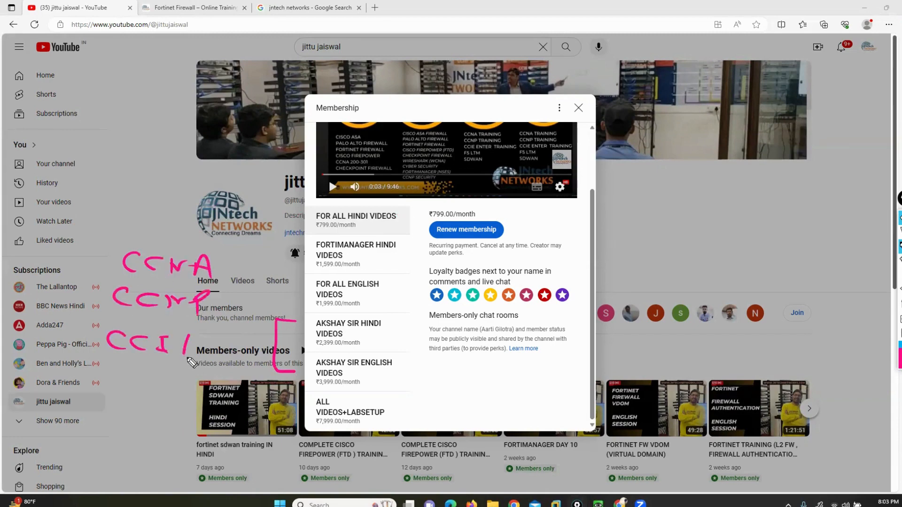
mouse_move(205, 334)
mouse_down()
mouse_move(184, 358)
mouse_move(205, 356)
mouse_up()
mouse_move(220, 227)
mouse_down()
mouse_move(250, 248)
mouse_move(250, 378)
mouse_up()
mouse_move(123, 232)
mouse_down()
mouse_move(87, 319)
mouse_move(100, 382)
mouse_up()
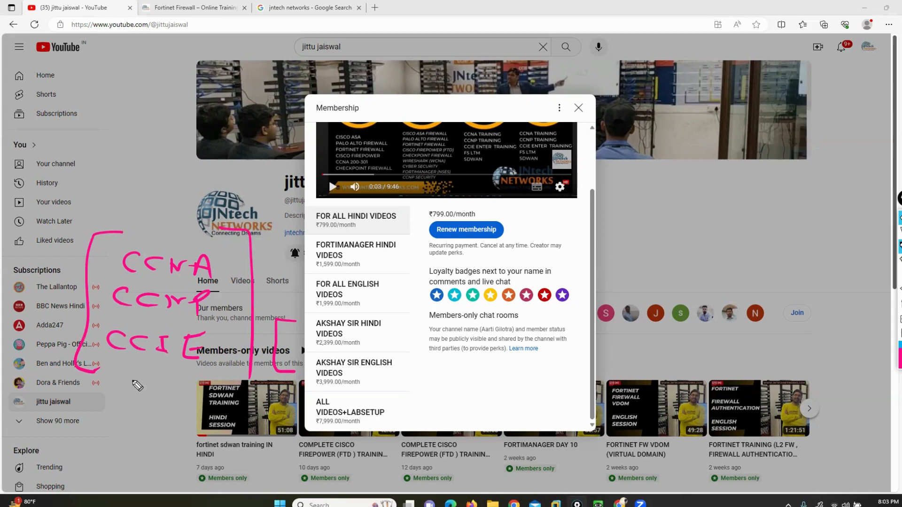
drag(120, 376, 119, 400)
mouse_move(119, 375)
mouse_down()
mouse_move(130, 374)
mouse_move(147, 399)
mouse_move(162, 377)
mouse_move(131, 393)
mouse_up()
key(ctrl+z)
key(ctrl+z)
mouse_move(142, 379)
mouse_down()
mouse_move(200, 404)
mouse_move(217, 389)
mouse_up()
drag(219, 393, 248, 411)
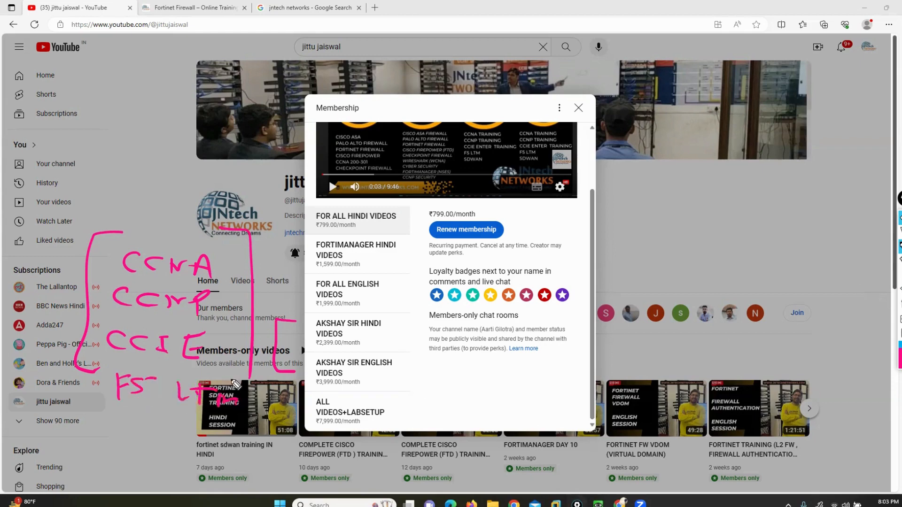
mouse_move(127, 220)
mouse_down()
mouse_move(92, 236)
mouse_move(101, 428)
mouse_up()
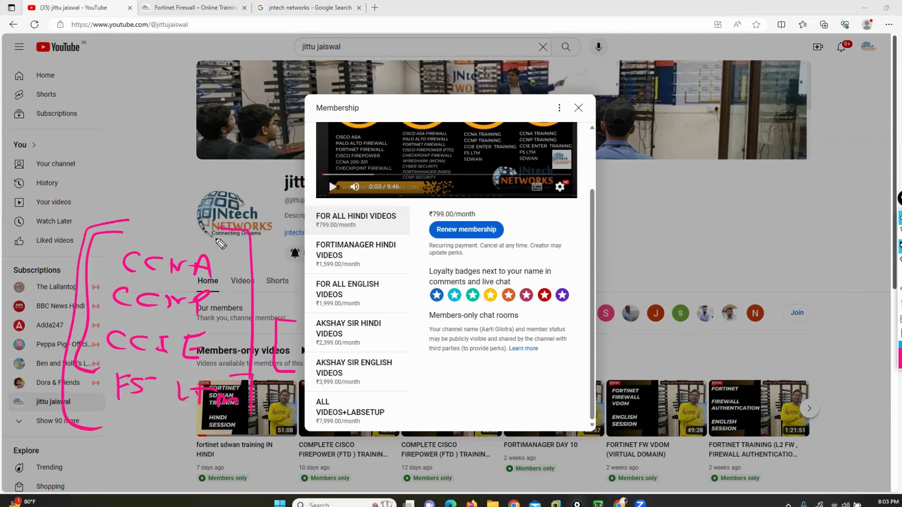
mouse_move(218, 234)
mouse_down()
mouse_move(258, 384)
mouse_move(245, 430)
mouse_up()
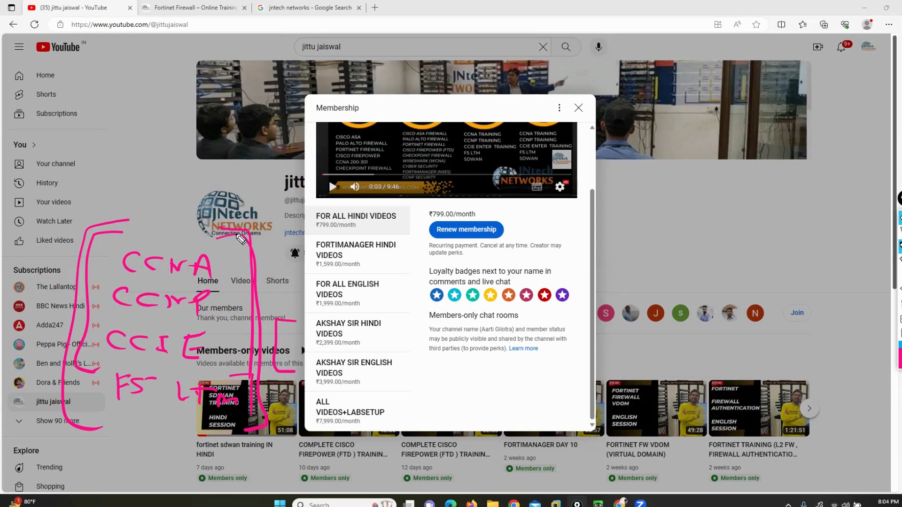
mouse_move(242, 239)
mouse_down()
mouse_move(158, 222)
mouse_move(58, 422)
mouse_move(249, 444)
mouse_move(281, 267)
mouse_up()
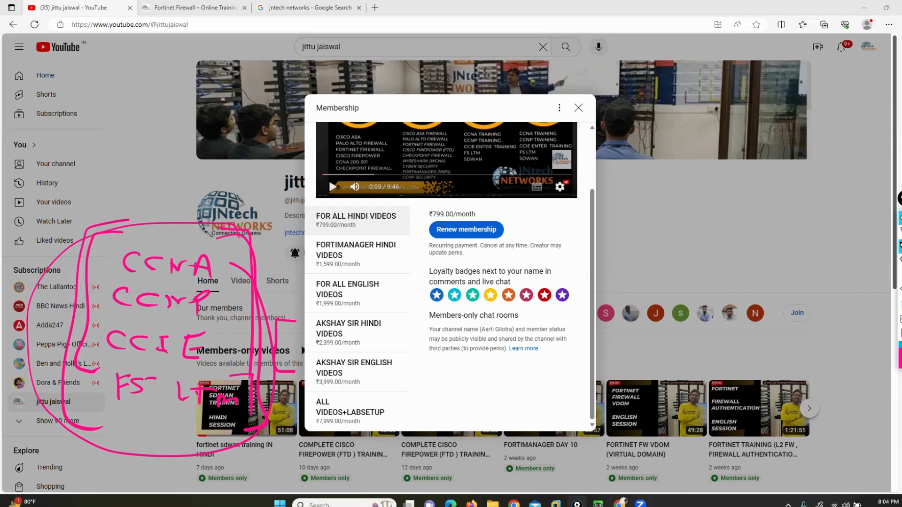
click(900, 305)
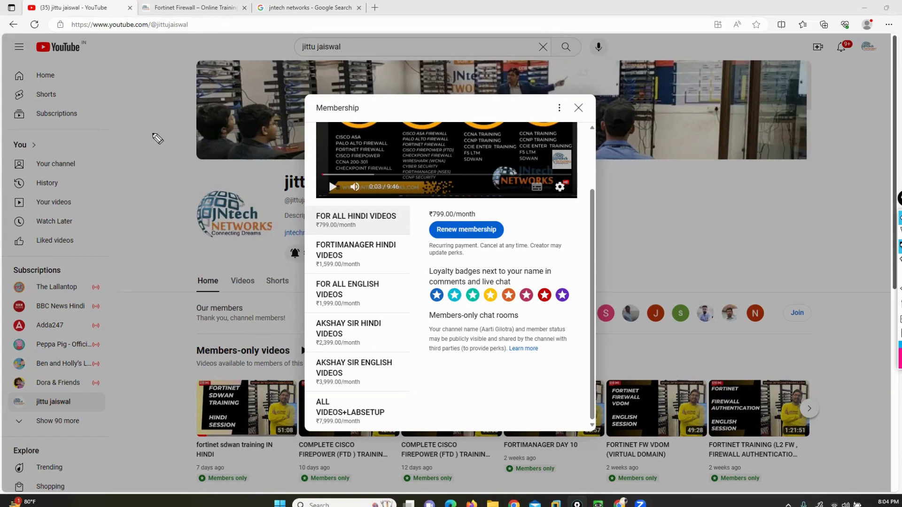
Step: Write and bracket 14 K beside the banner, then clear it
mouse_move(145, 130)
mouse_down()
mouse_move(173, 149)
mouse_move(200, 119)
mouse_move(213, 147)
mouse_up()
drag(137, 115, 137, 163)
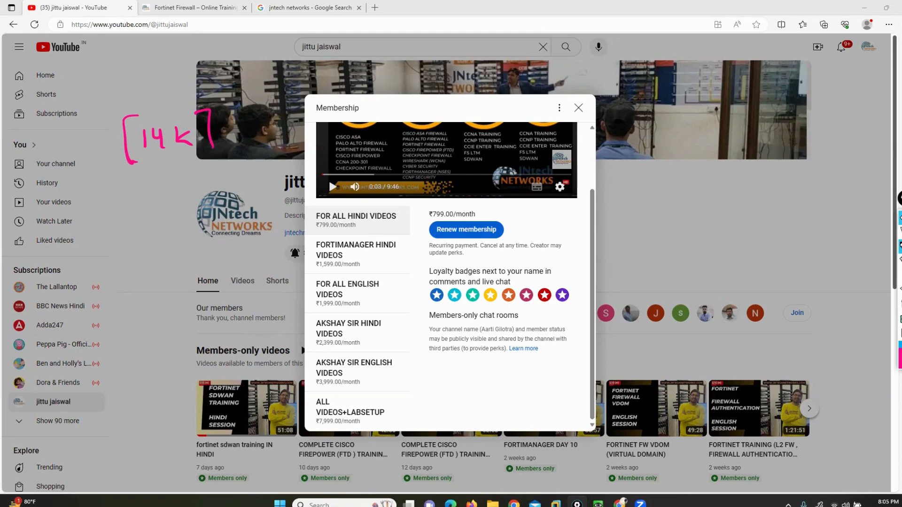
click(900, 333)
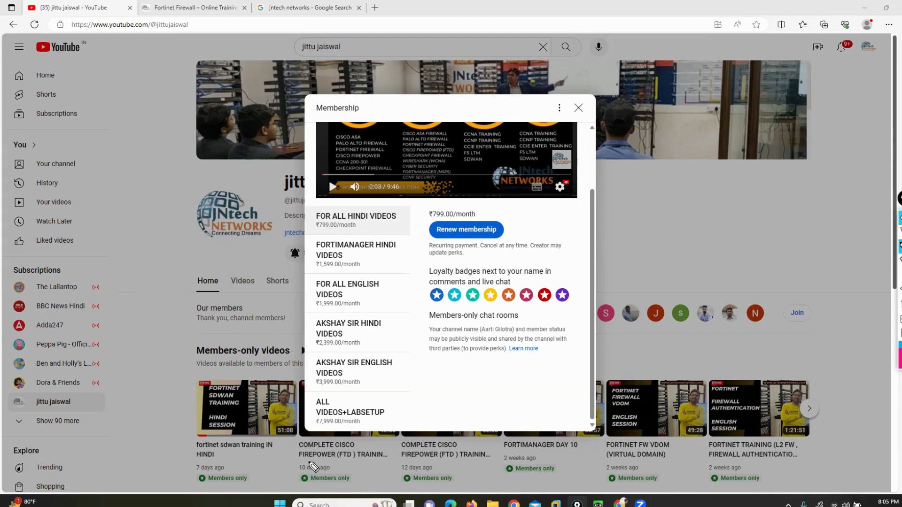
Step: Box the ALL VIDEOS+LABSETUP tier at ₹7,999.00/month and draw a line to the channel name
mouse_move(315, 393)
mouse_down()
mouse_move(291, 391)
mouse_move(296, 444)
mouse_up()
mouse_move(373, 393)
mouse_down()
mouse_move(397, 399)
mouse_move(390, 435)
mouse_up()
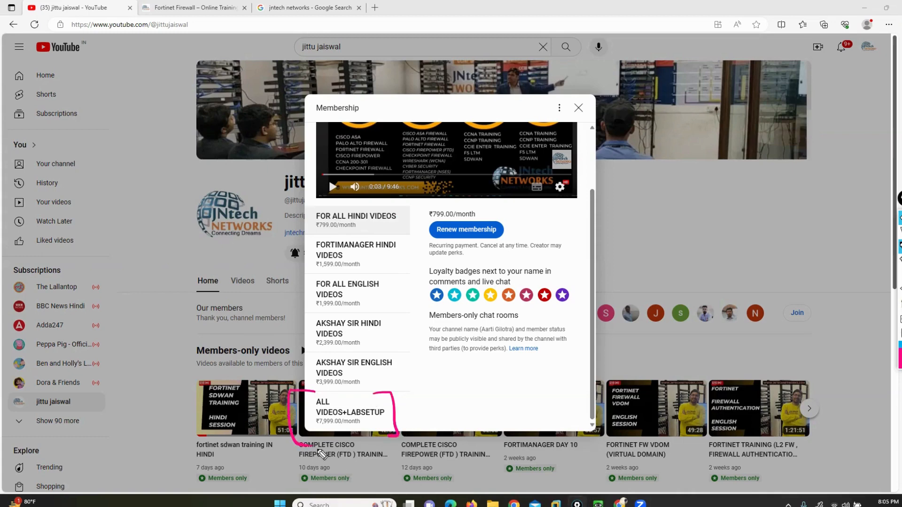
mouse_move(288, 403)
mouse_down()
mouse_move(277, 403)
mouse_move(261, 335)
mouse_move(276, 188)
mouse_move(268, 179)
mouse_move(252, 193)
mouse_up()
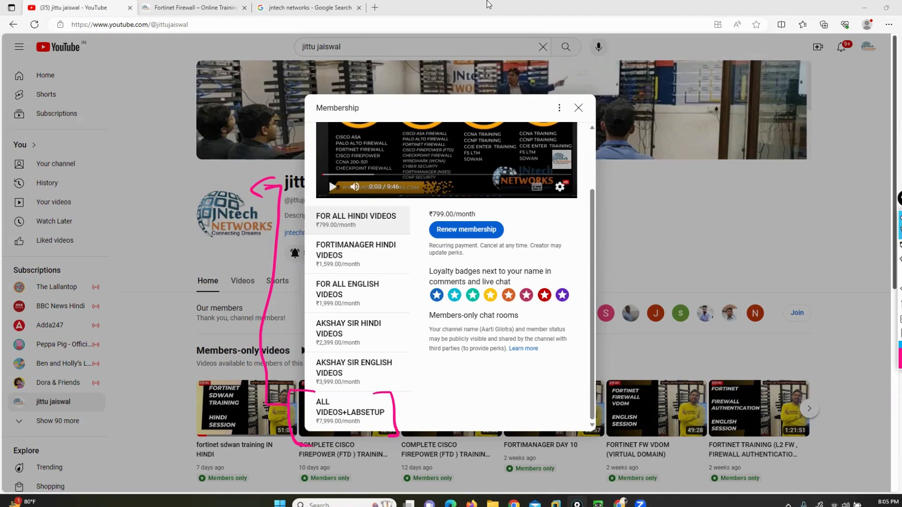
click(308, 8)
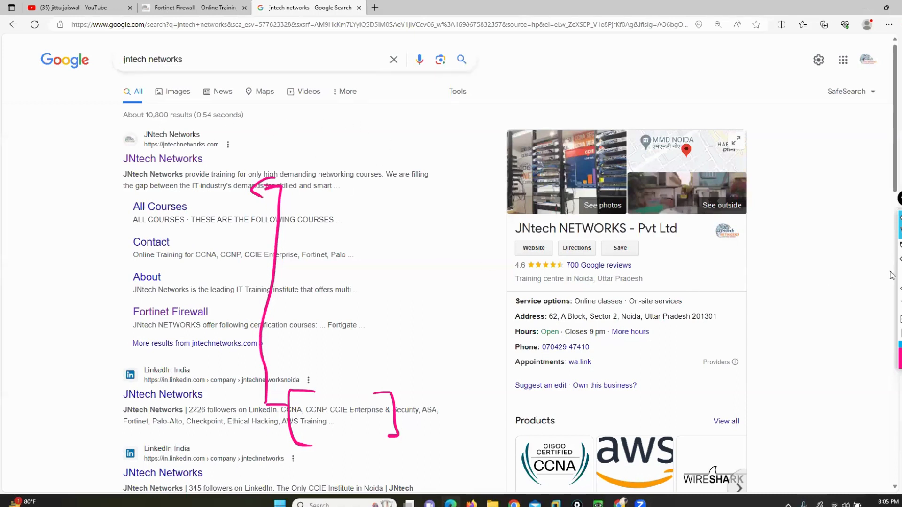
click(876, 248)
mouse_move(644, 239)
mouse_down()
mouse_move(658, 241)
mouse_move(652, 273)
mouse_up()
mouse_move(509, 232)
mouse_down()
mouse_move(489, 236)
mouse_move(493, 274)
mouse_up()
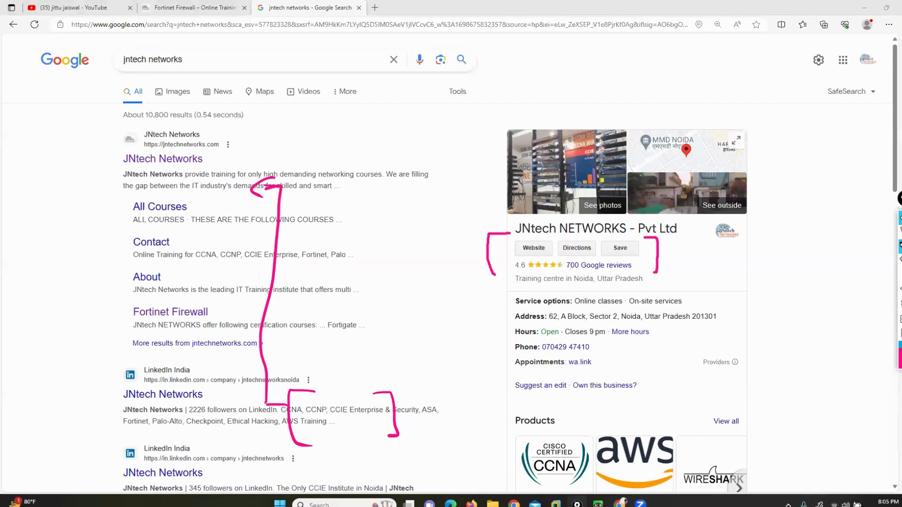
mouse_move(581, 338)
mouse_down()
mouse_move(595, 341)
mouse_move(593, 358)
mouse_up()
mouse_move(515, 341)
mouse_down()
mouse_move(502, 350)
mouse_move(506, 359)
mouse_up()
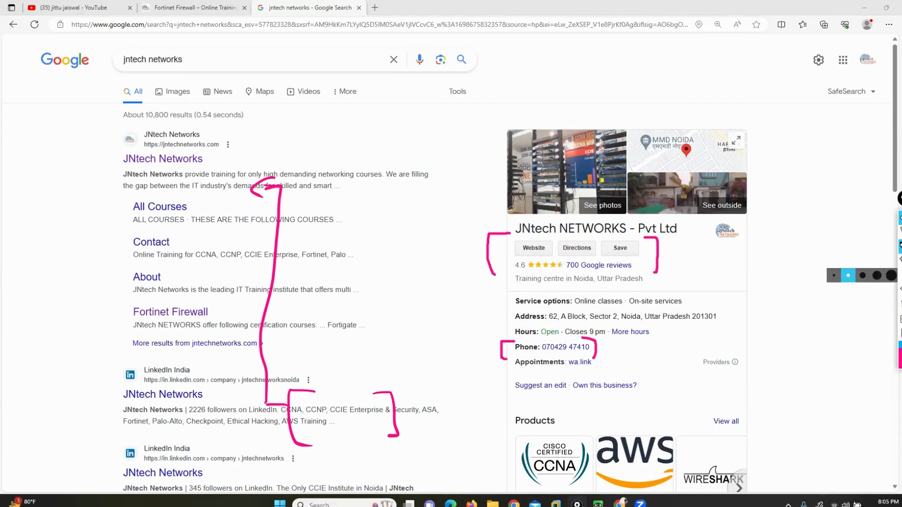
click(898, 238)
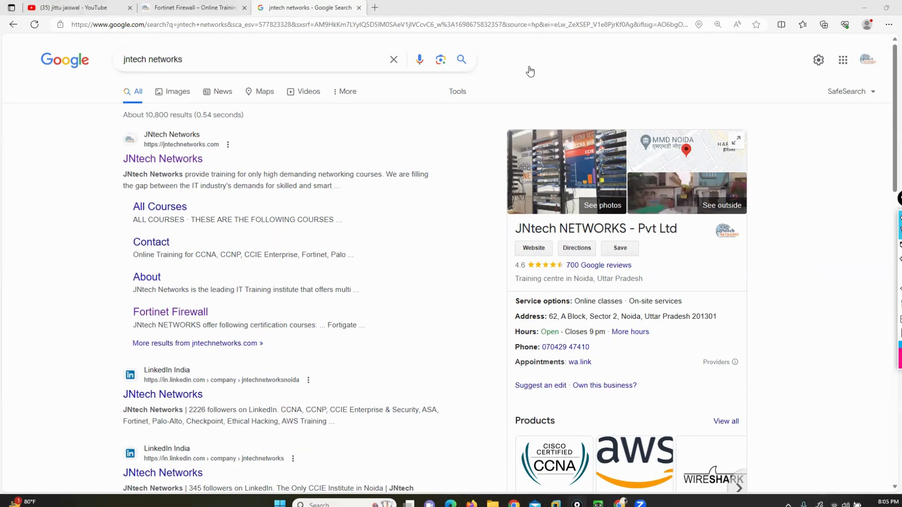
click(70, 6)
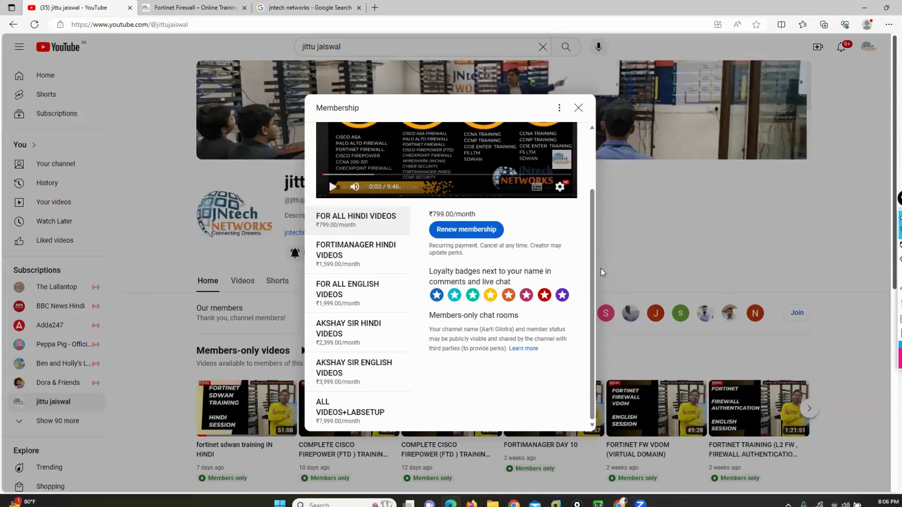
click(275, 7)
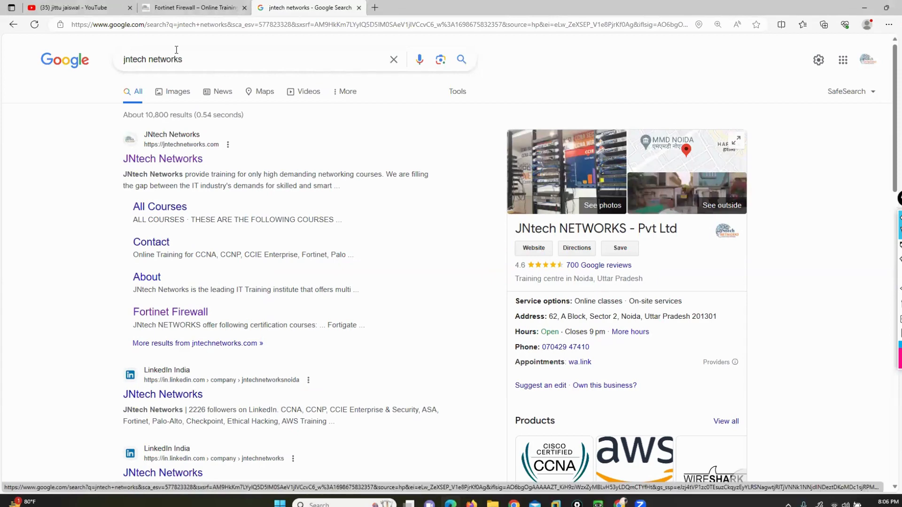
click(83, 7)
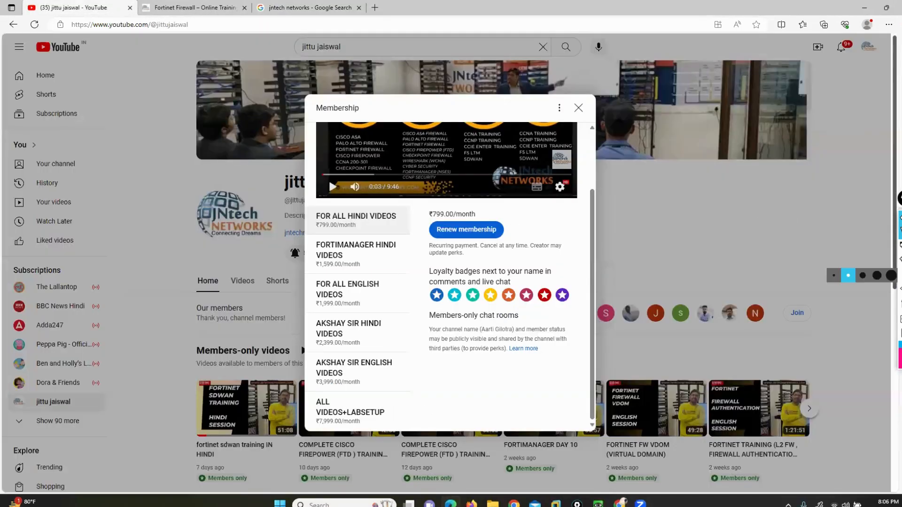
Step: Undo the extra pink bracket strokes and the arrow with its long line
click(899, 288)
click(900, 289)
click(900, 288)
click(899, 288)
click(899, 289)
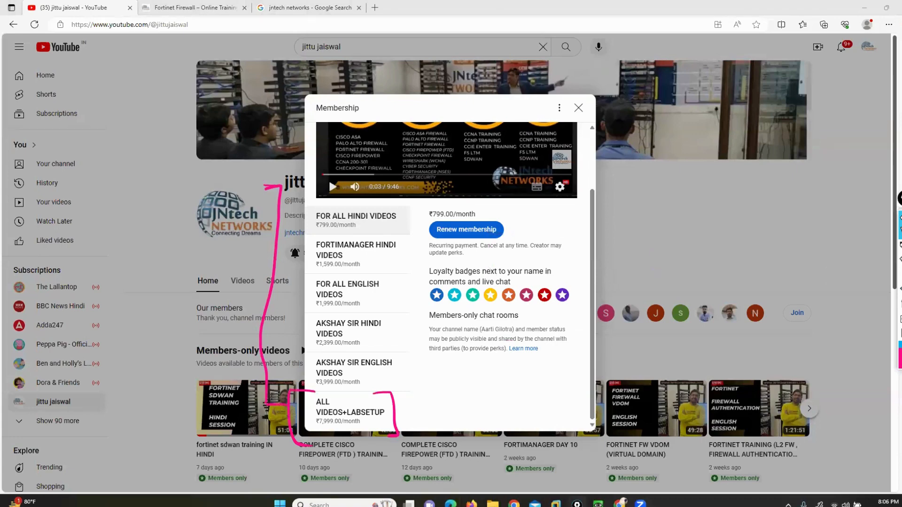
click(899, 288)
click(899, 289)
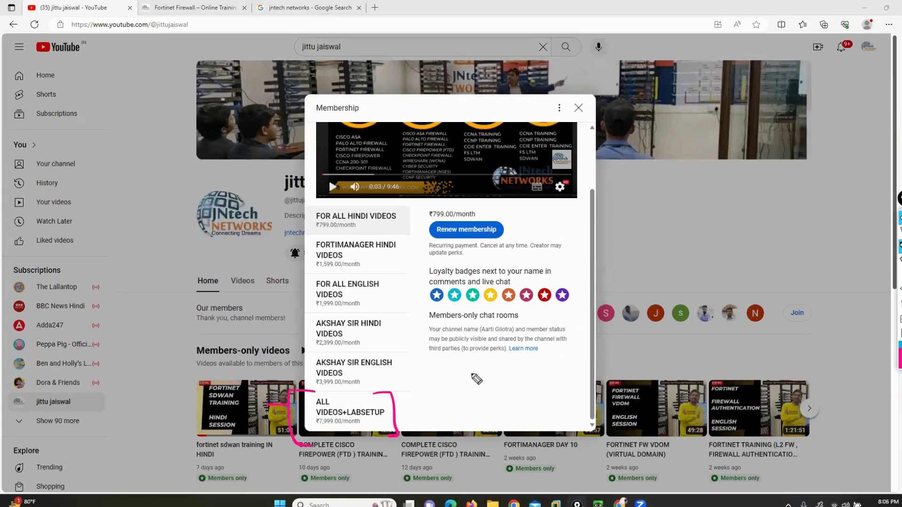
Step: Handwrite the price 7999 in pink beside the dialog and bracket it
drag(395, 414, 418, 414)
drag(632, 191, 655, 225)
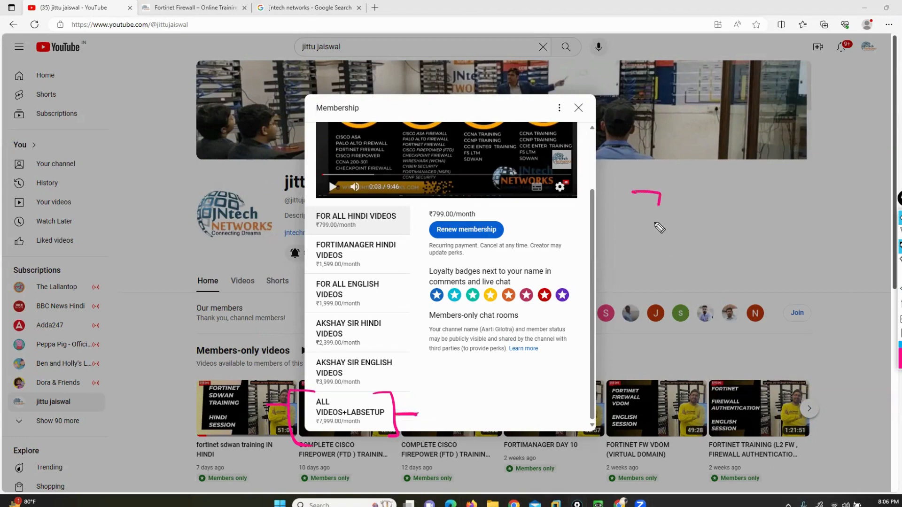
drag(682, 197, 677, 218)
mouse_move(703, 201)
mouse_down()
mouse_move(697, 219)
mouse_move(732, 222)
mouse_up()
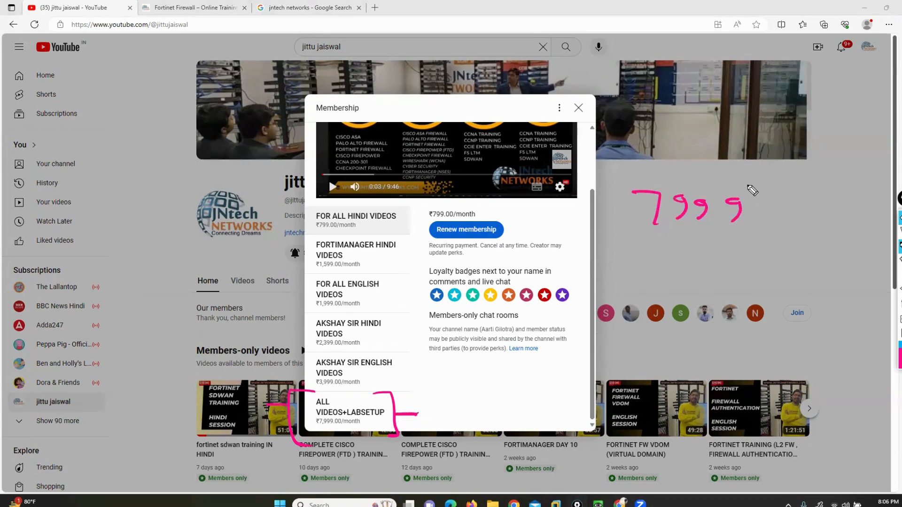
drag(747, 185, 766, 228)
drag(631, 178, 629, 238)
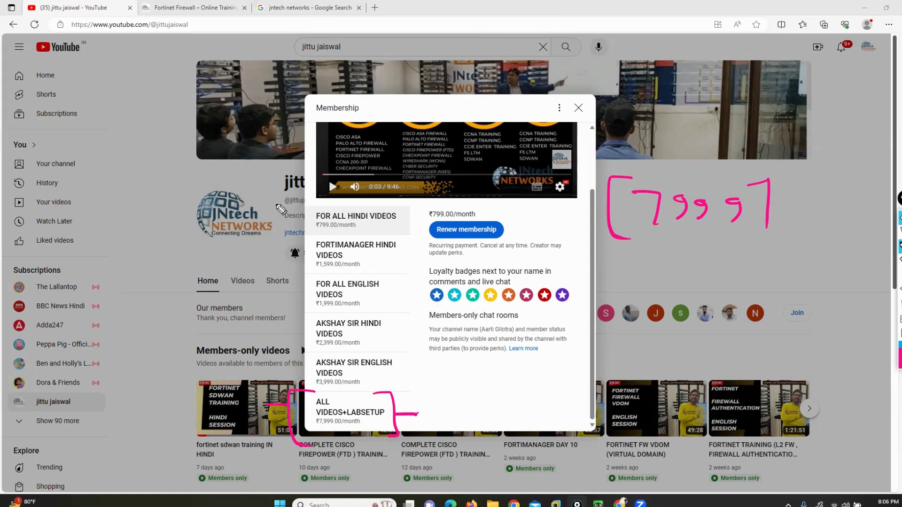
Step: Underline the NETWORKS name and three other items on the channel page
mouse_move(292, 224)
mouse_down()
mouse_move(263, 224)
mouse_move(266, 250)
mouse_up()
drag(301, 282, 267, 283)
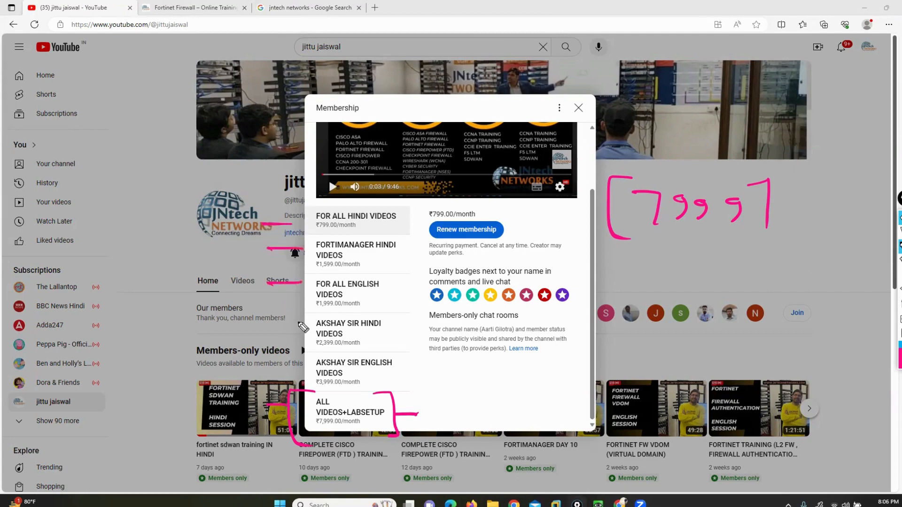
drag(301, 322, 270, 324)
drag(306, 368, 280, 371)
Step: Write 'LAB Set' beneath the 7999 note and enclose it in a bracket
mouse_move(631, 261)
mouse_down()
mouse_move(643, 286)
mouse_move(666, 287)
mouse_up()
drag(653, 277, 676, 289)
drag(675, 262, 677, 289)
mouse_move(719, 264)
mouse_down()
mouse_move(722, 290)
mouse_move(758, 290)
mouse_up()
mouse_move(768, 265)
mouse_down()
mouse_move(771, 292)
mouse_move(777, 276)
mouse_up()
mouse_move(780, 255)
mouse_down()
mouse_move(810, 251)
mouse_move(806, 301)
mouse_up()
mouse_move(621, 246)
mouse_down()
mouse_move(602, 295)
mouse_move(610, 310)
mouse_up()
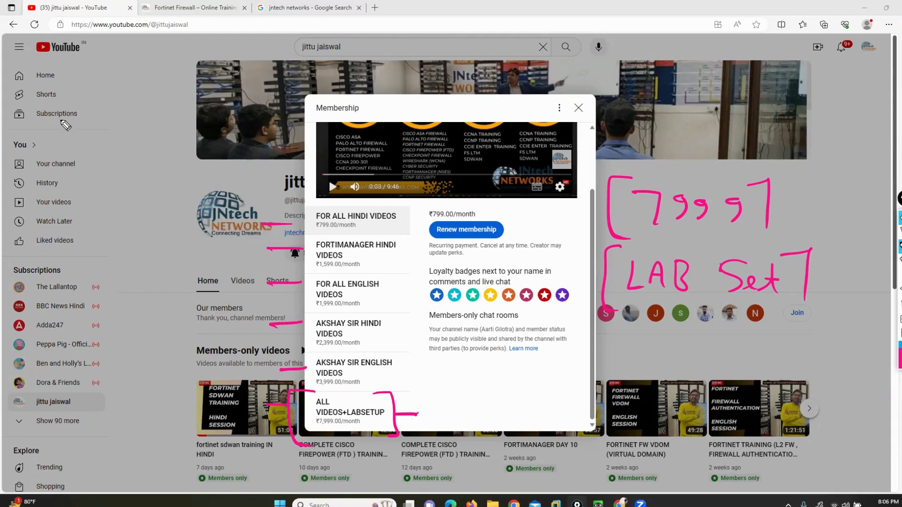
Step: Begin a handwritten 'EVE-ng' note at the left of the screen
mouse_move(64, 114)
mouse_down()
mouse_move(55, 139)
mouse_move(69, 137)
mouse_up()
drag(56, 126, 89, 116)
mouse_move(92, 117)
mouse_down()
mouse_move(91, 136)
mouse_move(104, 135)
mouse_up()
drag(92, 117, 104, 114)
drag(93, 126, 121, 126)
mouse_move(124, 137)
mouse_down()
mouse_move(134, 123)
mouse_move(140, 137)
mouse_up()
drag(155, 123, 150, 138)
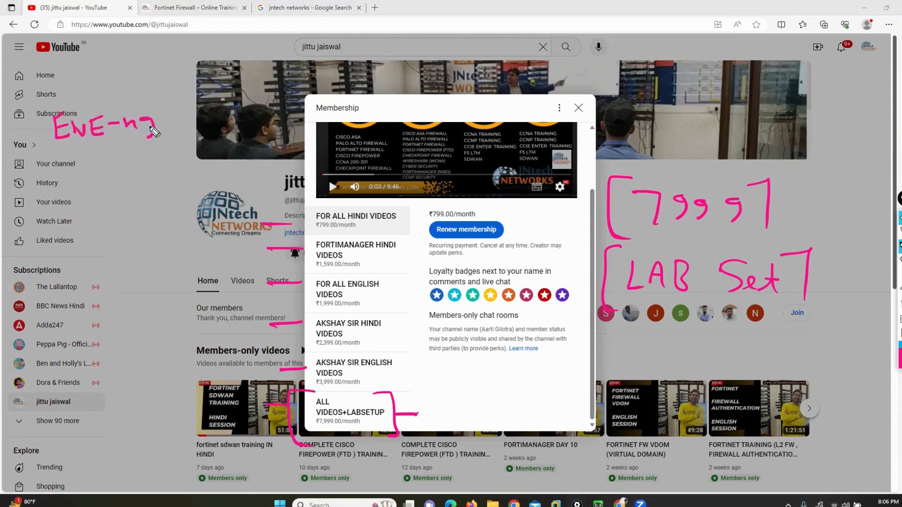
Step: Finish the bracket around the 'EVE-ng' note
drag(157, 106, 171, 97)
drag(171, 96, 179, 130)
mouse_move(56, 100)
mouse_down()
mouse_move(37, 102)
mouse_move(53, 151)
mouse_up()
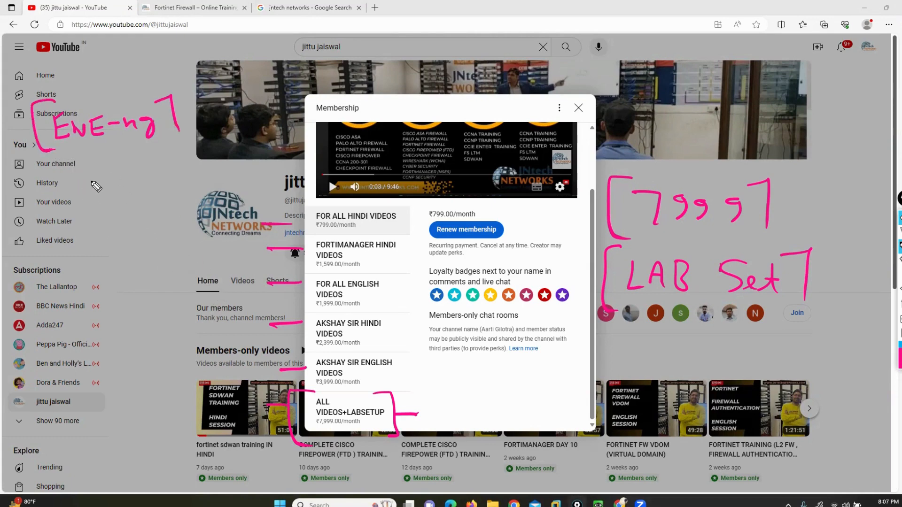
Step: Handwrite the first lab devices, 'ASA' and 'Fortinet', in a list at left
drag(94, 196, 113, 196)
drag(99, 189, 115, 197)
mouse_move(129, 196)
mouse_down()
mouse_move(137, 179)
mouse_move(145, 198)
mouse_up()
drag(133, 190, 142, 190)
drag(99, 210, 98, 229)
drag(98, 211, 111, 210)
drag(99, 219, 141, 231)
drag(132, 220, 170, 230)
drag(170, 226, 184, 231)
drag(174, 221, 192, 218)
Step: Continue the device list with 'PA Fw', 'FTD', 'Router' and 'Switch'
drag(106, 248, 106, 268)
mouse_move(106, 248)
mouse_down()
mouse_move(108, 260)
mouse_move(128, 246)
mouse_up()
mouse_move(128, 246)
mouse_down()
mouse_move(136, 267)
mouse_move(134, 259)
mouse_up()
mouse_move(146, 249)
mouse_down()
mouse_move(165, 248)
mouse_move(155, 269)
mouse_up()
drag(150, 260, 191, 257)
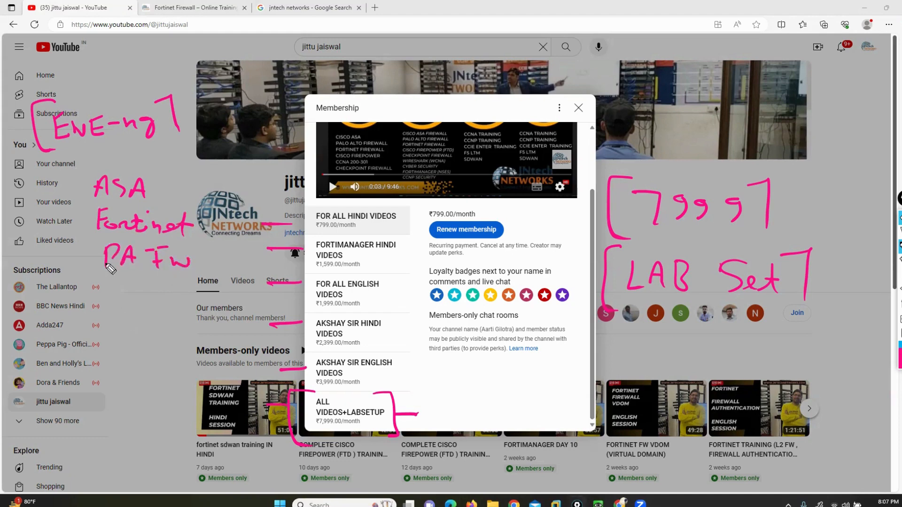
drag(116, 285, 116, 306)
drag(116, 284, 128, 282)
drag(116, 294, 162, 284)
mouse_move(151, 285)
mouse_down()
mouse_move(150, 308)
mouse_move(167, 310)
mouse_up()
mouse_move(168, 284)
mouse_down()
mouse_move(193, 295)
mouse_move(170, 309)
mouse_up()
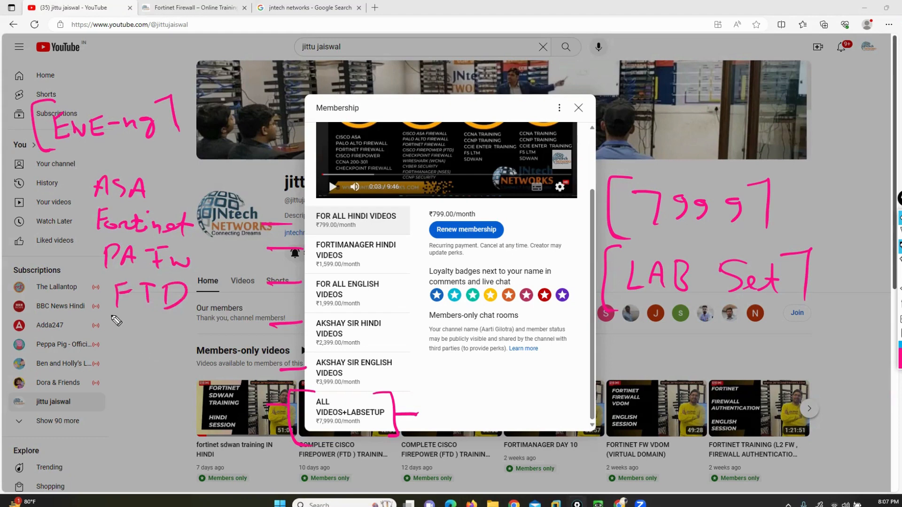
mouse_move(114, 318)
mouse_down()
mouse_move(114, 339)
mouse_move(136, 347)
mouse_move(155, 334)
mouse_move(196, 342)
mouse_up()
mouse_move(127, 358)
mouse_down()
mouse_move(105, 375)
mouse_move(145, 369)
mouse_move(206, 384)
mouse_up()
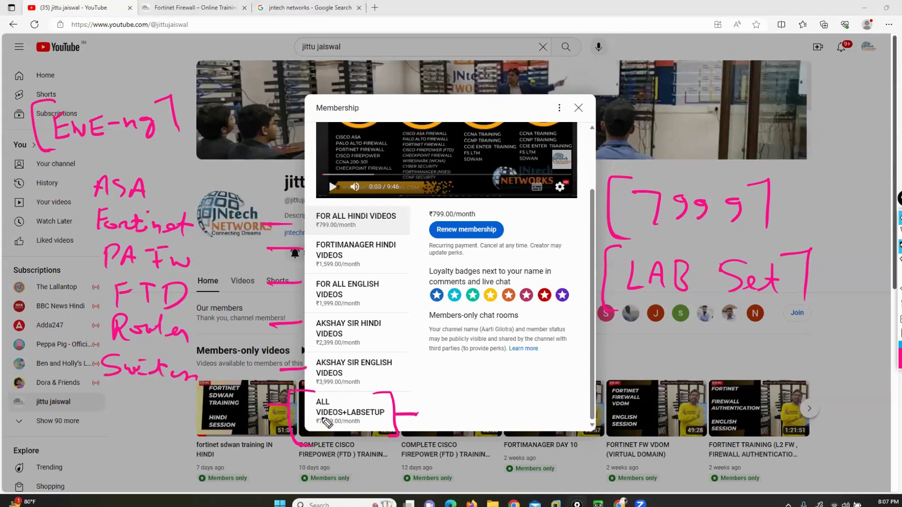
Step: Bracket the device list and tiers, circle the 7999 and EVE-ng notes, then clear all pen notes
mouse_move(87, 164)
mouse_down()
mouse_move(61, 165)
mouse_move(49, 375)
mouse_move(68, 417)
mouse_up()
mouse_move(186, 167)
mouse_down()
mouse_move(215, 166)
mouse_move(241, 352)
mouse_move(221, 414)
mouse_up()
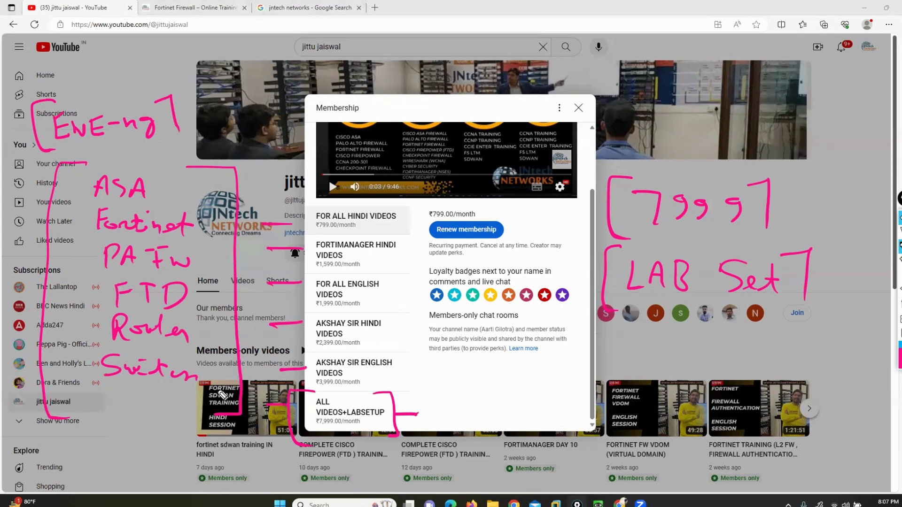
drag(754, 229, 677, 232)
mouse_move(402, 218)
mouse_down()
mouse_move(422, 219)
mouse_move(428, 291)
mouse_move(418, 387)
mouse_move(406, 388)
mouse_up()
mouse_move(165, 90)
mouse_down()
mouse_move(51, 85)
mouse_move(94, 161)
mouse_move(136, 86)
mouse_up()
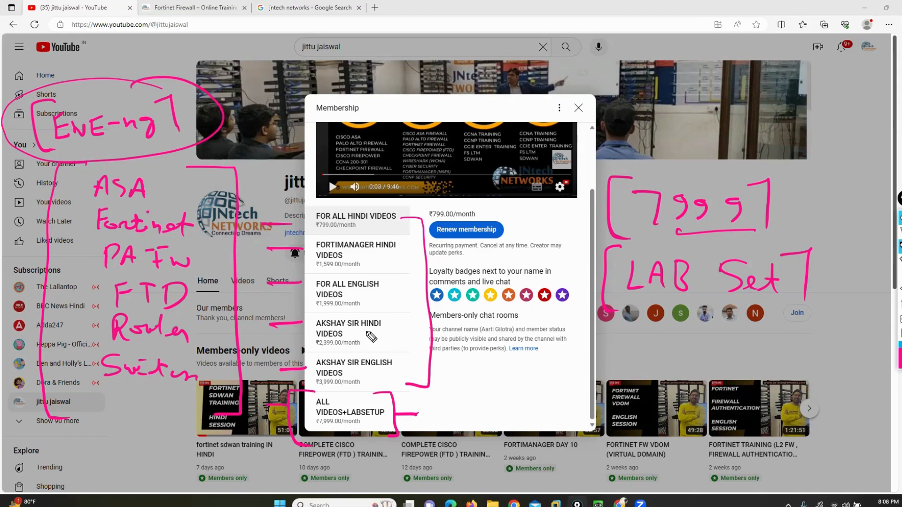
mouse_move(764, 192)
mouse_down()
mouse_move(614, 188)
mouse_move(802, 233)
mouse_move(794, 242)
mouse_up()
mouse_move(183, 104)
mouse_down()
mouse_move(217, 112)
mouse_move(265, 75)
mouse_up()
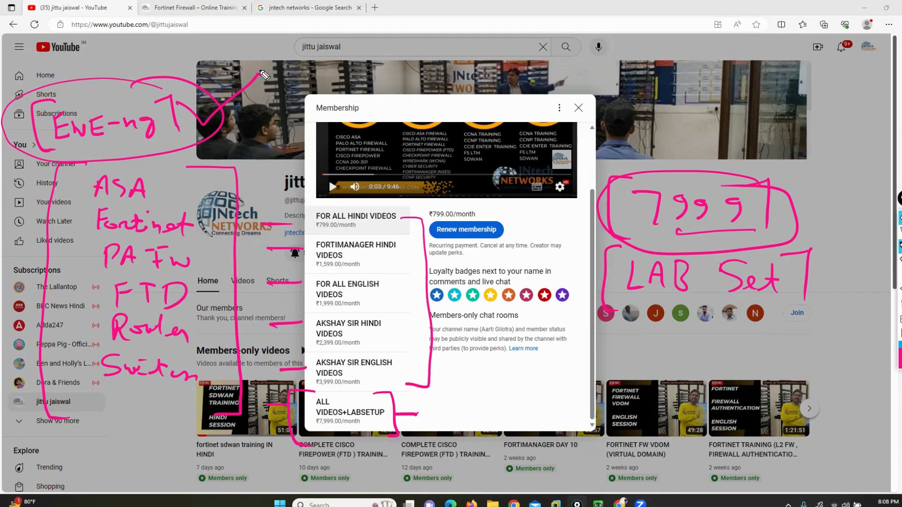
click(898, 305)
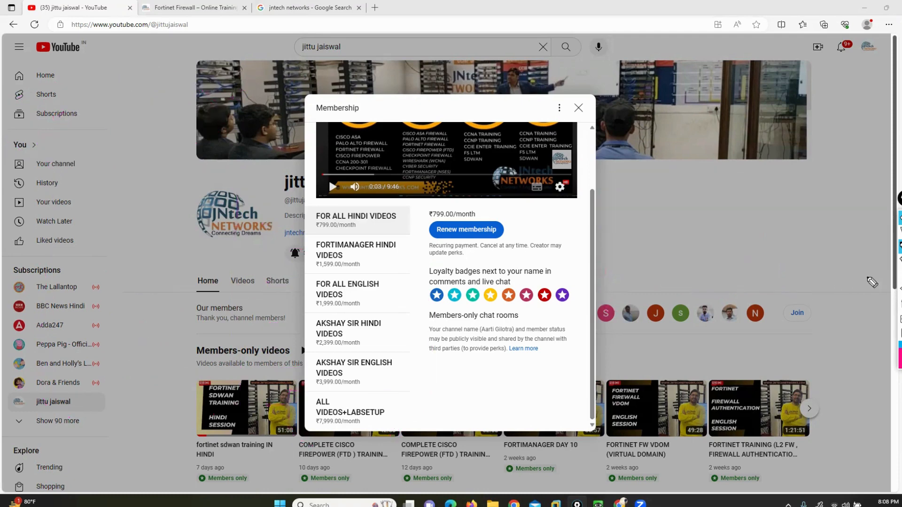
Step: Mark the FOR ALL HINDI VIDEOS tier with a bracket and arrow, and write a bracketed 4000 at left
mouse_move(264, 218)
mouse_down()
mouse_move(303, 218)
mouse_move(305, 243)
mouse_up()
drag(401, 203, 416, 232)
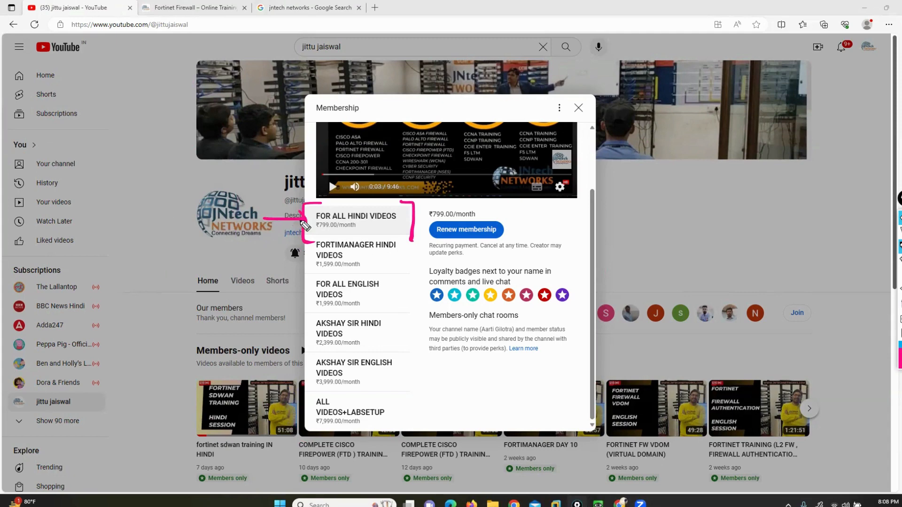
drag(272, 212, 268, 225)
mouse_move(123, 175)
mouse_down()
mouse_move(183, 171)
mouse_move(108, 179)
mouse_move(112, 200)
mouse_up()
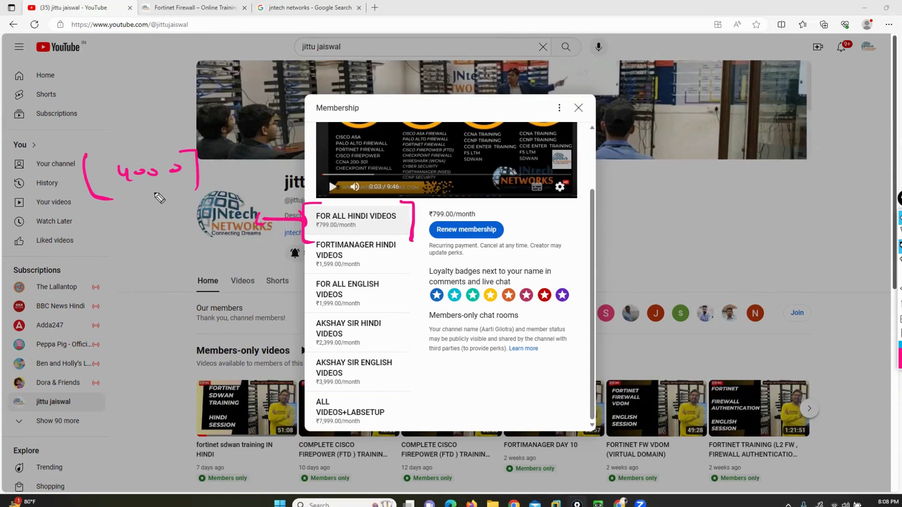
Step: Write 8000 at right, underline the 4000 note, and add 4000 beneath toward the 12000 total
mouse_move(699, 207)
mouse_down()
mouse_move(688, 227)
mouse_move(757, 215)
mouse_up()
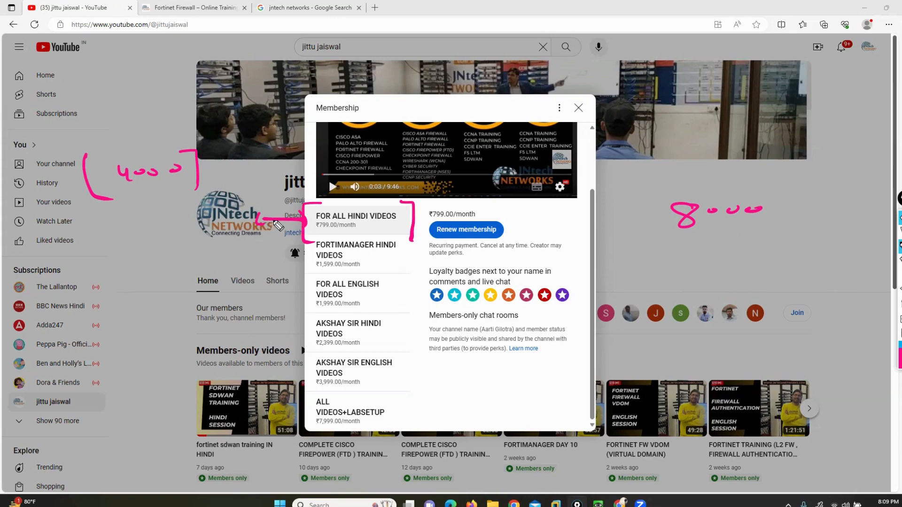
drag(193, 186, 131, 198)
drag(674, 242, 752, 246)
mouse_move(642, 269)
mouse_down()
mouse_move(799, 265)
mouse_move(661, 299)
mouse_up()
mouse_move(682, 280)
mouse_down()
mouse_move(676, 289)
mouse_move(784, 272)
mouse_move(655, 333)
mouse_move(667, 267)
mouse_up()
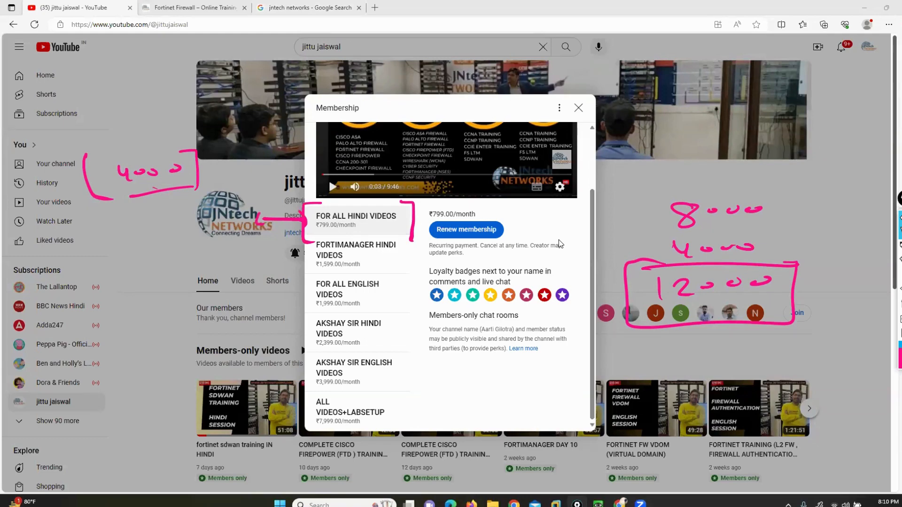
Step: Open all Google reviews for JNtech NETWORKS and filter them by firewall and CCNA
click(280, 10)
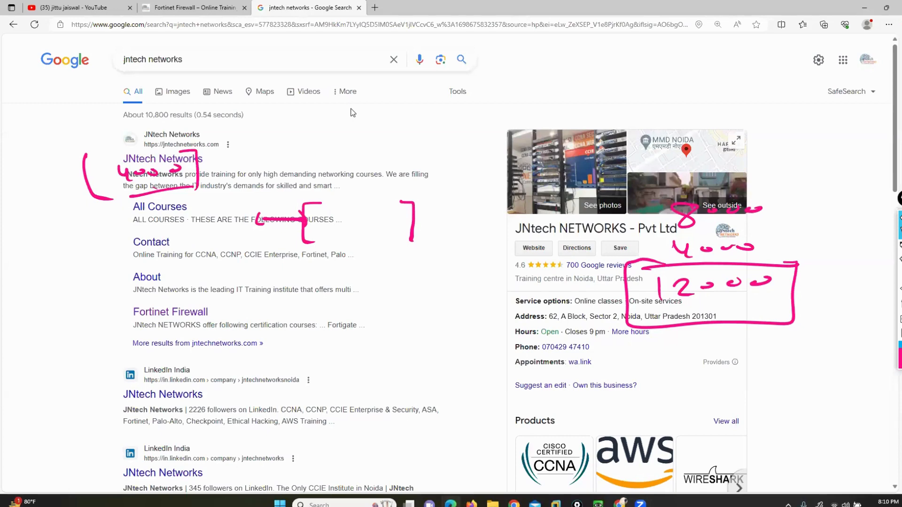
scroll(490, 316, down, 12)
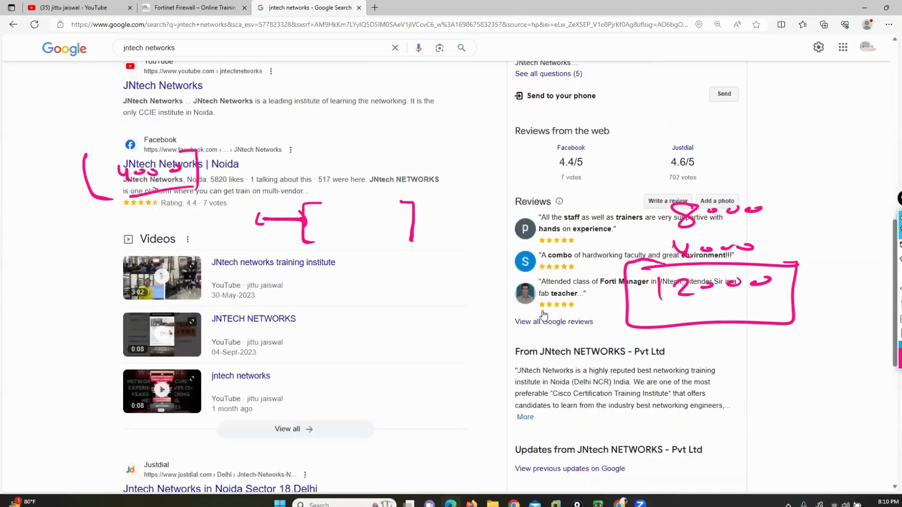
click(543, 316)
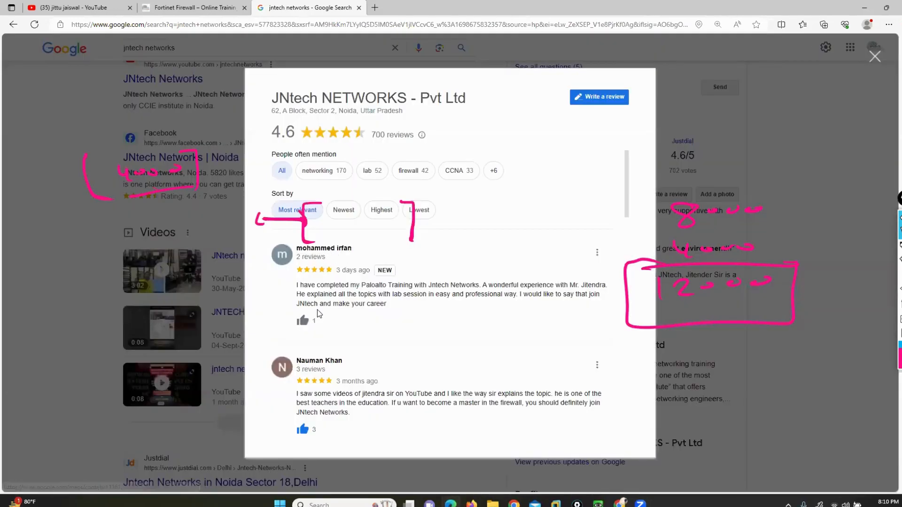
click(426, 177)
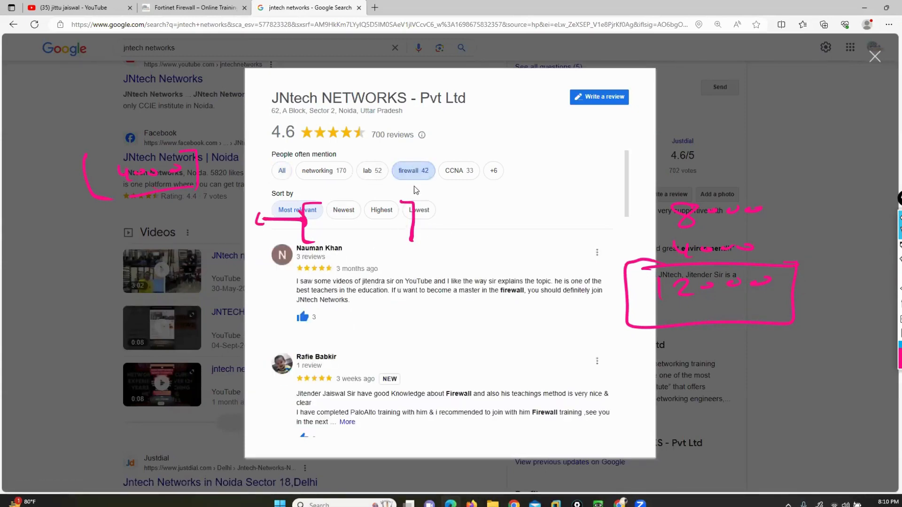
click(458, 173)
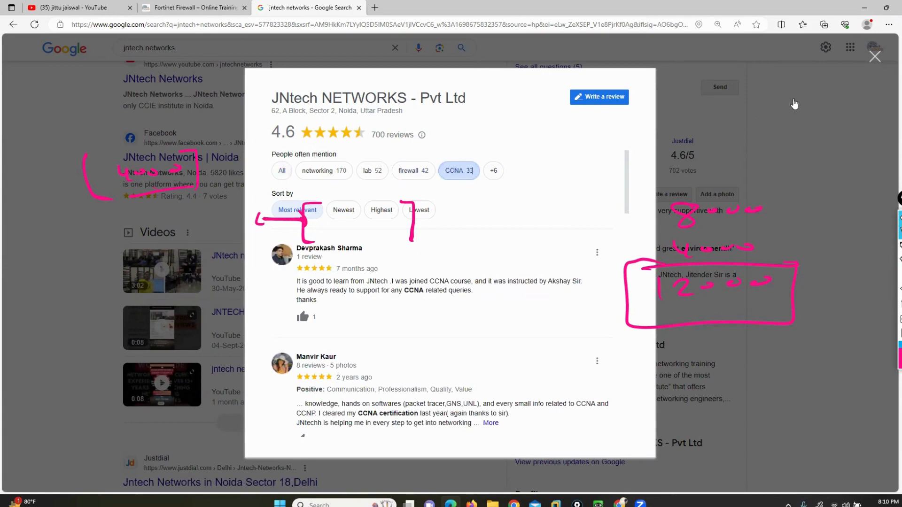
Step: Close the reviews, return to the YouTube channel page, and show the desktop
click(875, 57)
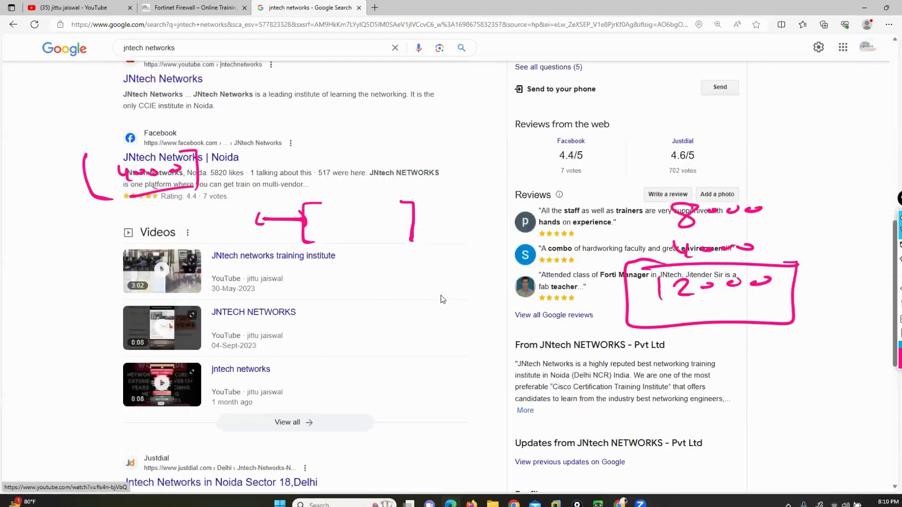
scroll(440, 298, up, 10)
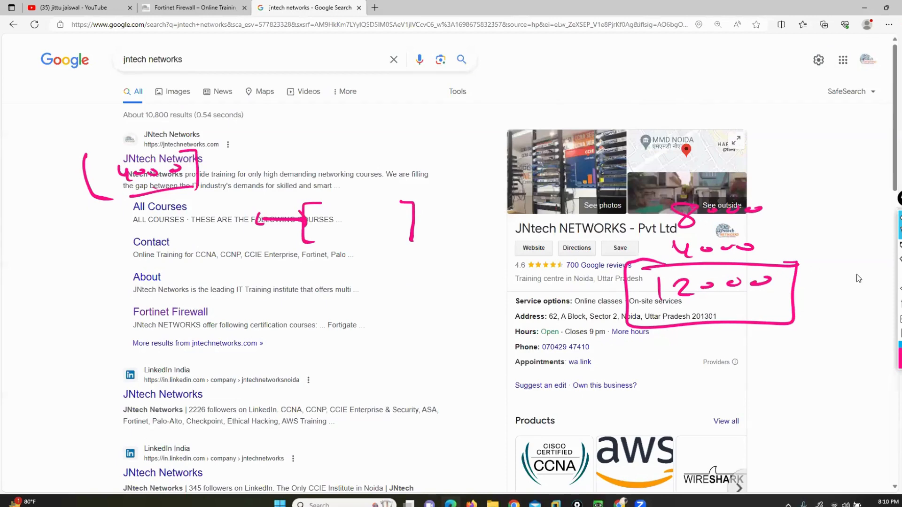
click(75, 8)
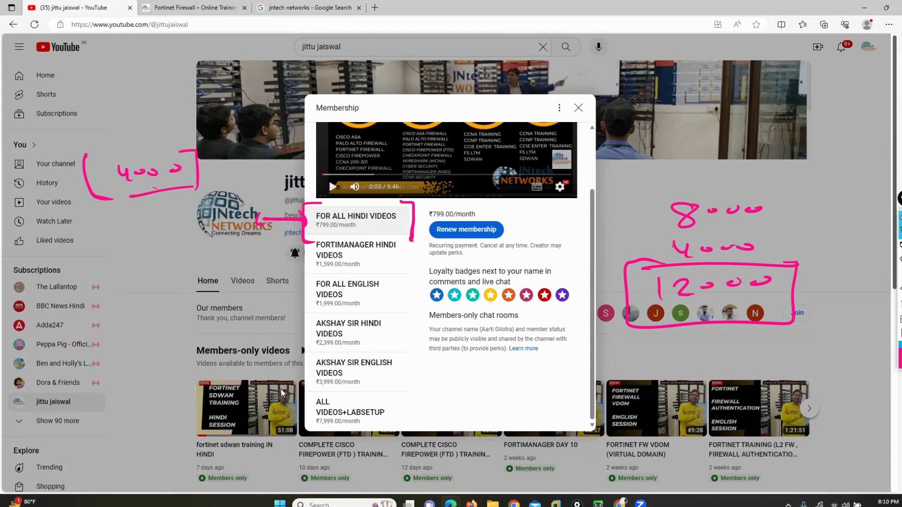
key(super+d)
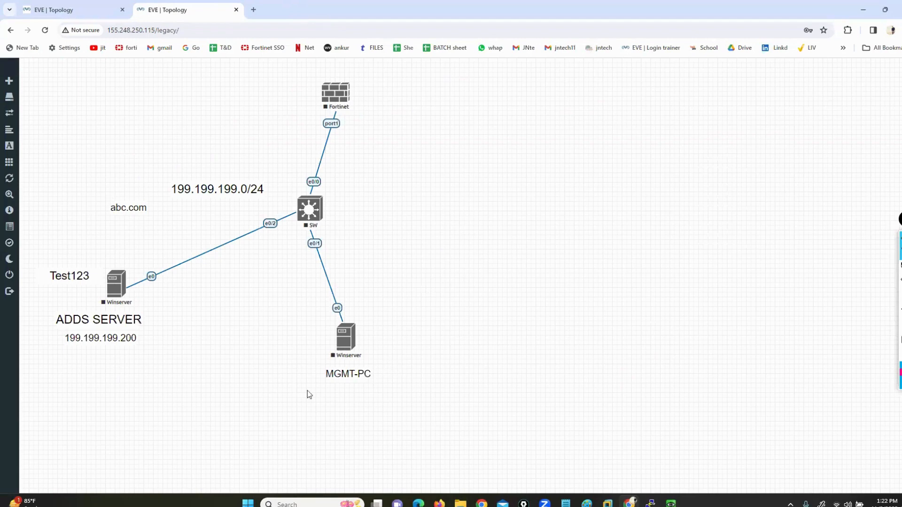
Step: Start the Fortinet, SW, MGMT-PC and ADDS SERVER nodes from each node's context menu
right_click(334, 93)
click(344, 117)
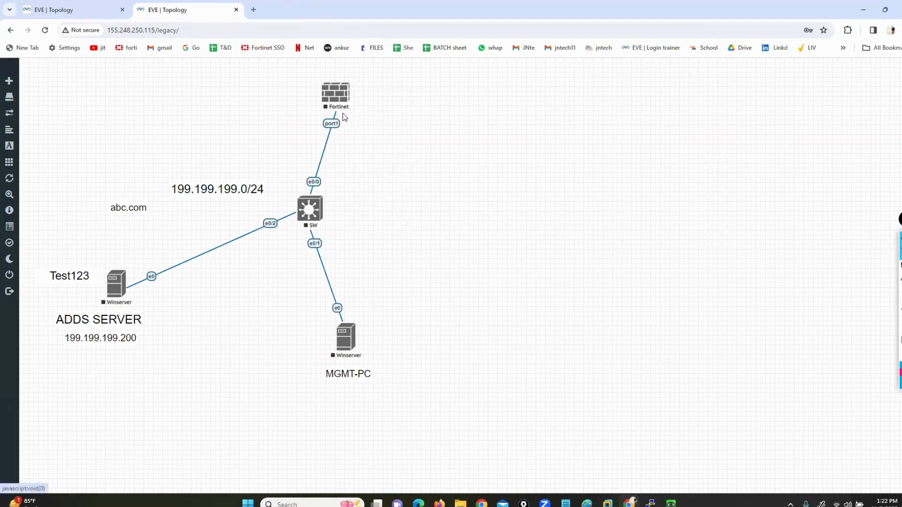
right_click(319, 201)
click(336, 222)
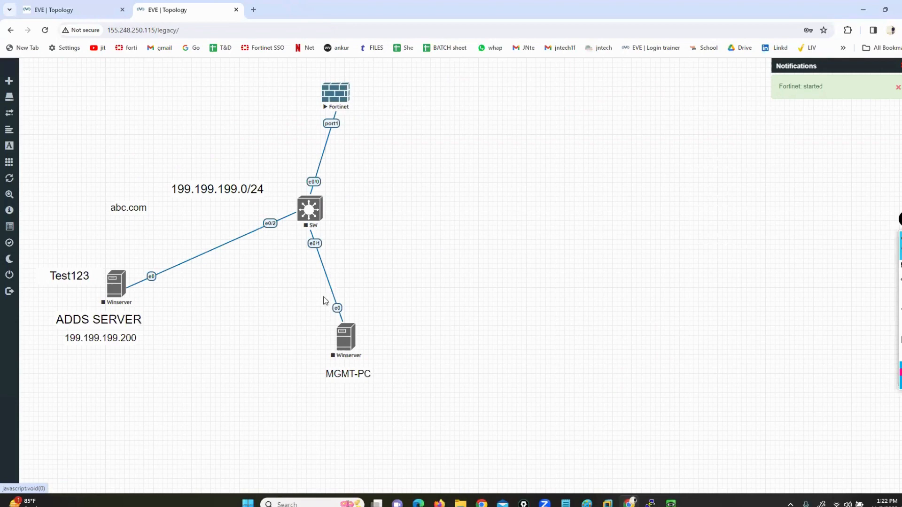
right_click(354, 339)
click(374, 357)
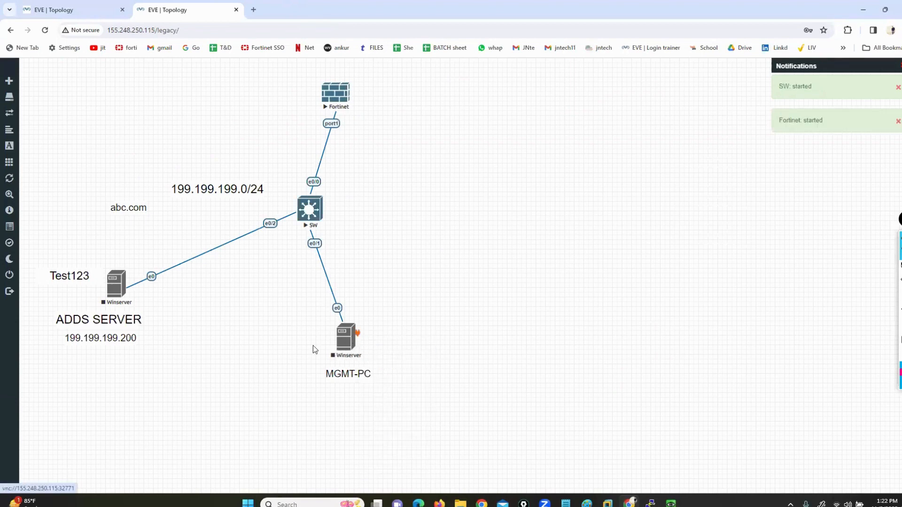
right_click(123, 292)
click(148, 309)
key(XF86AudioRaiseVolume)
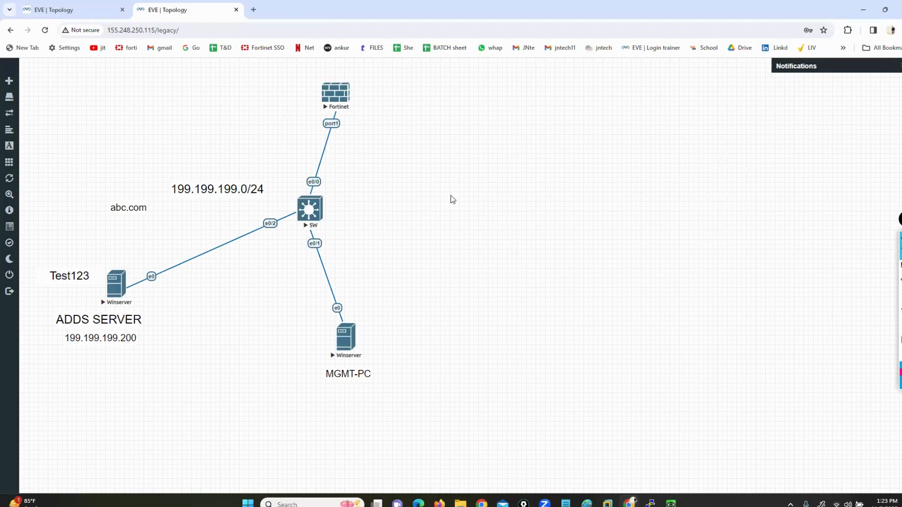
click(72, 9)
Step: Launch a telnet console for the Fortinet node from the lab topology
click(150, 10)
click(336, 97)
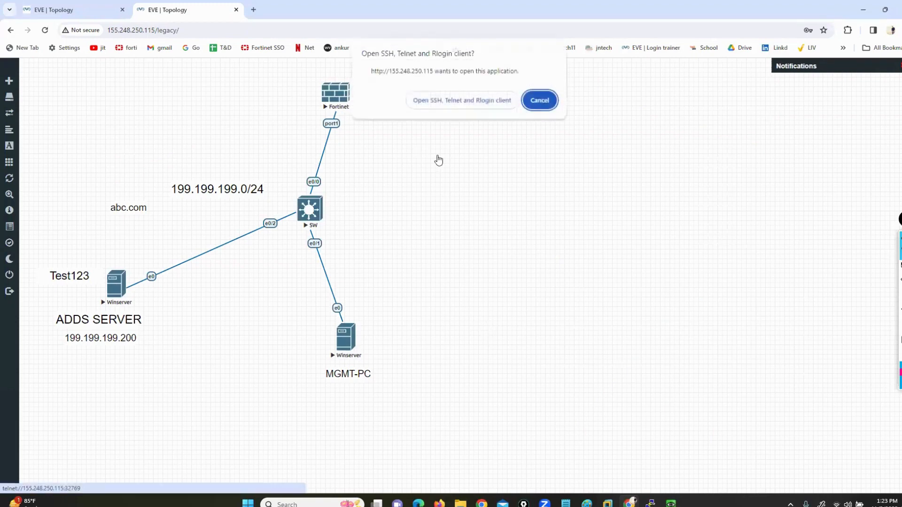
click(467, 100)
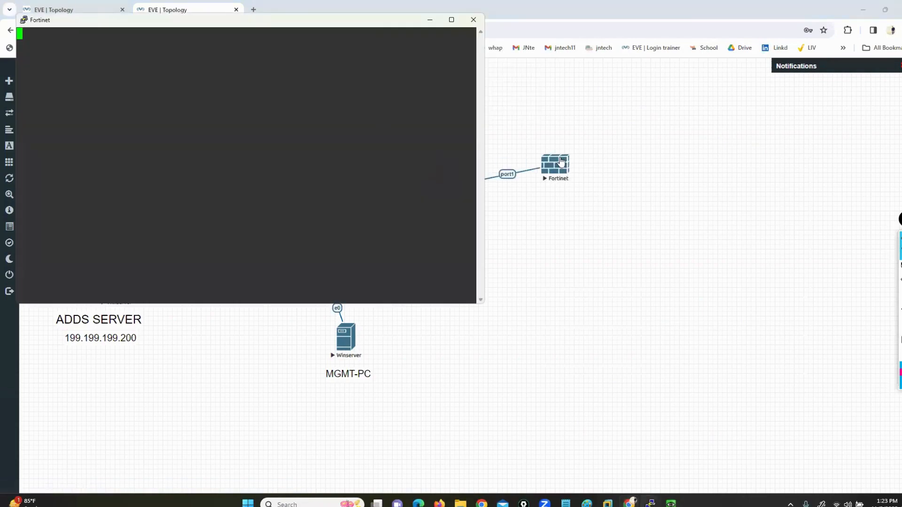
click(540, 163)
Step: Close the old Fortinet terminal and the Win QEMU console, then nudge the Fortinet node left
click(671, 503)
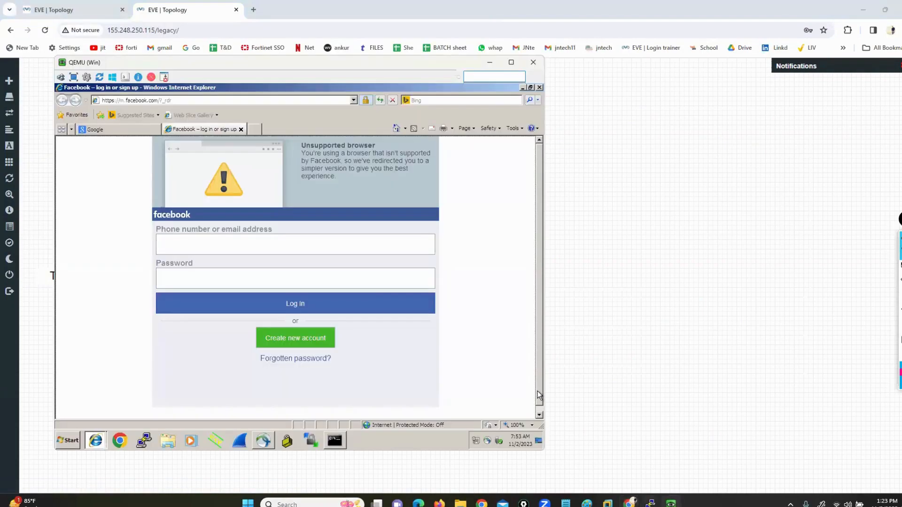
mouse_move(650, 503)
click(614, 446)
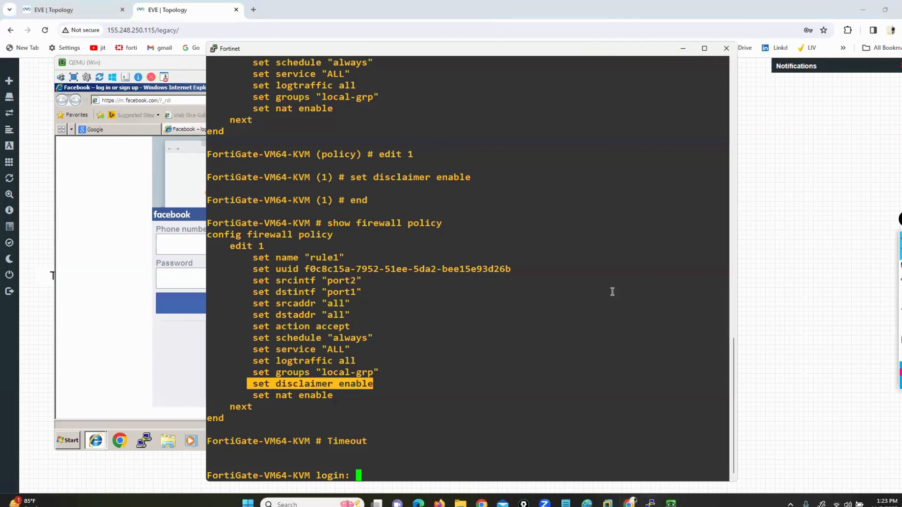
click(726, 49)
click(468, 285)
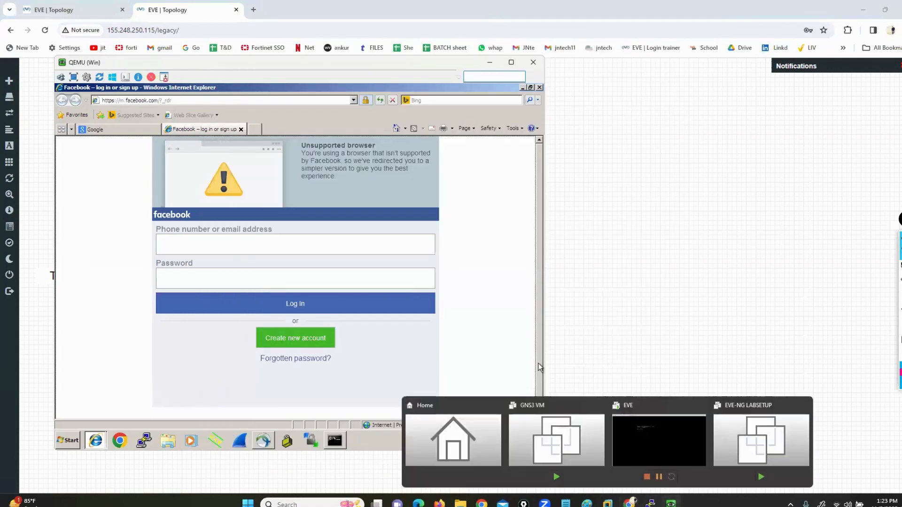
click(533, 62)
drag(346, 107, 322, 96)
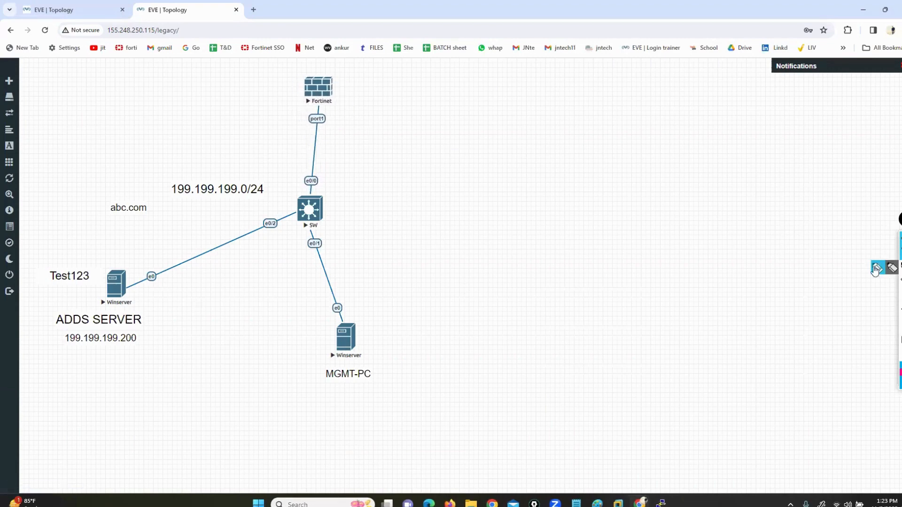
Step: Bring the Fortinet console window forward and place it beside the topology
click(875, 269)
mouse_move(139, 247)
mouse_down()
mouse_move(34, 254)
mouse_move(38, 362)
mouse_move(179, 374)
mouse_move(159, 264)
mouse_move(140, 248)
mouse_up()
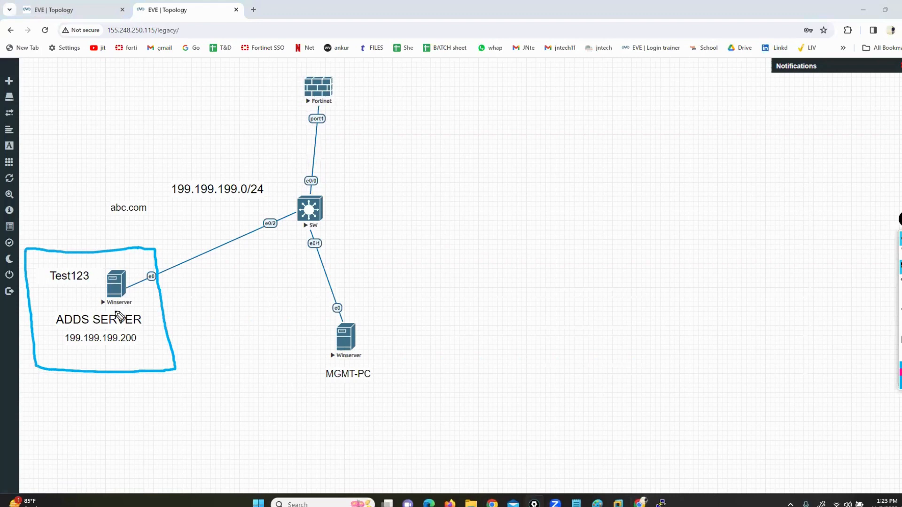
mouse_move(661, 503)
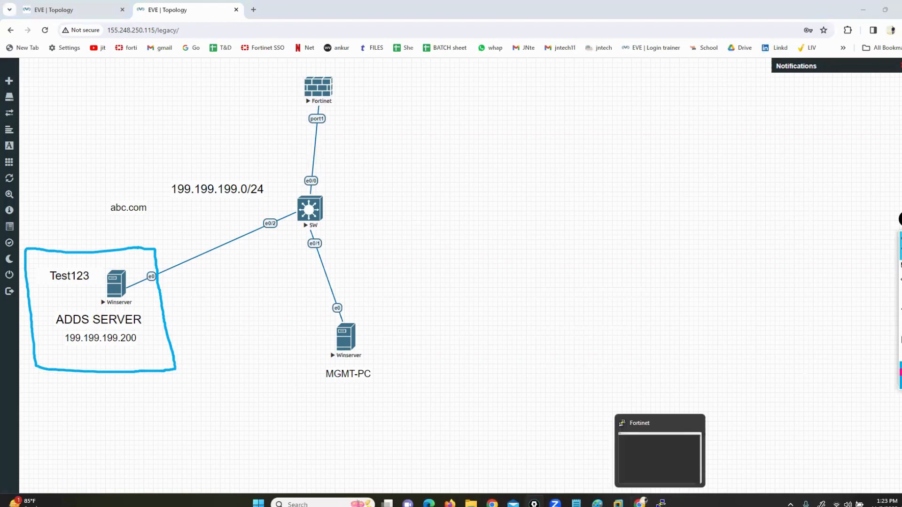
click(650, 453)
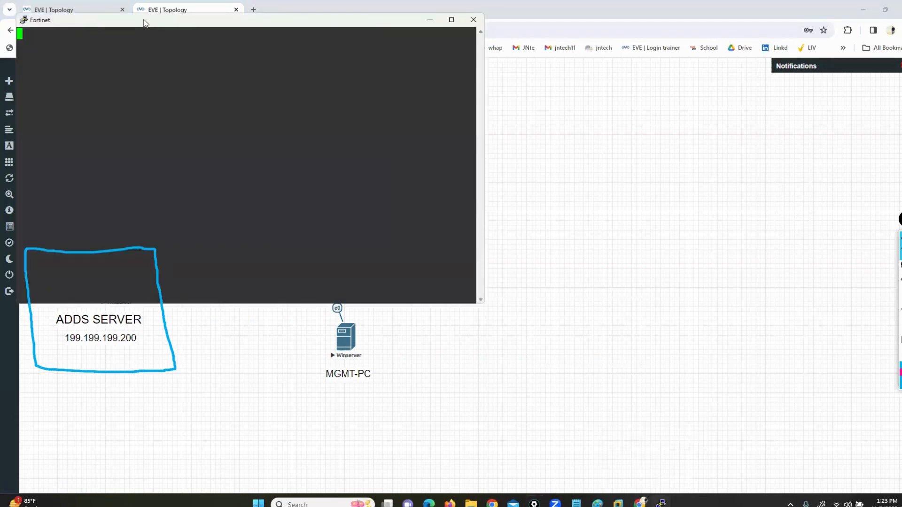
drag(143, 23, 494, 100)
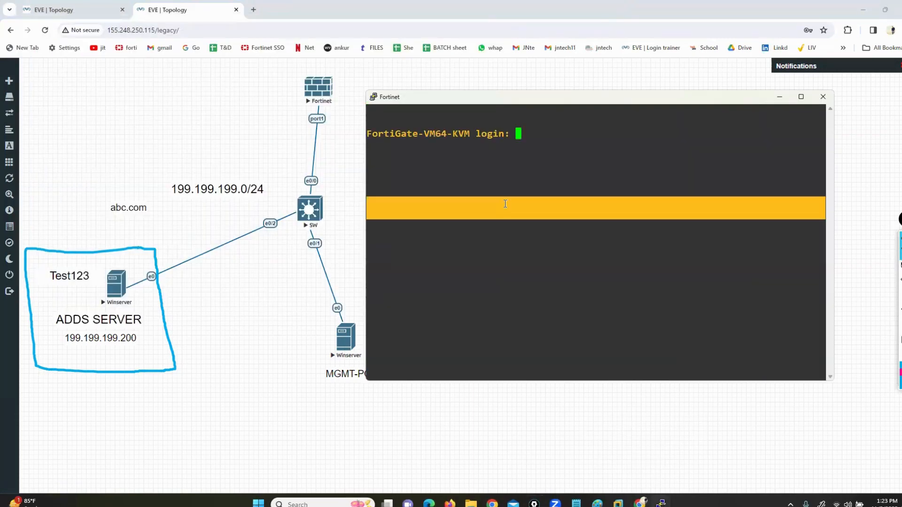
Step: Log in as admin and run 'execute factoryreset', confirming with y
text(a)
text(dmin)
key(Return)
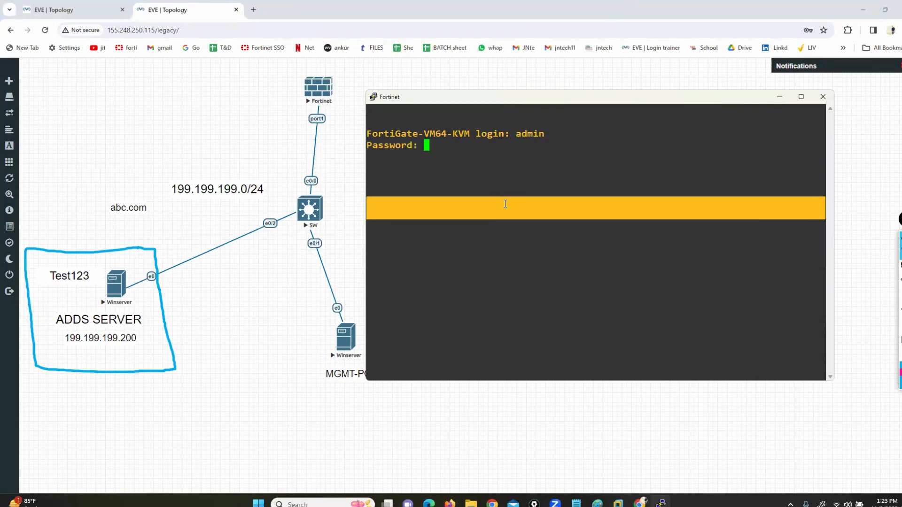
key(Return)
text(execute)
text(factoryreset)
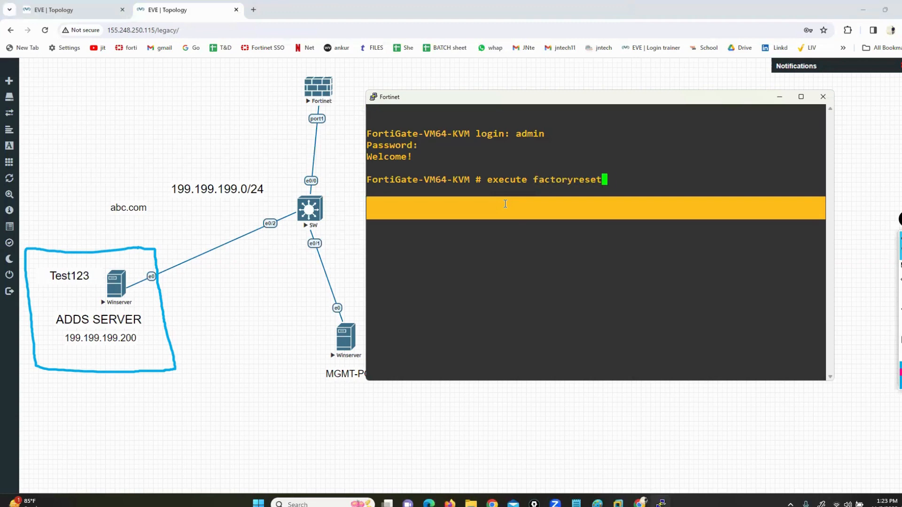
key(Return)
text(y)
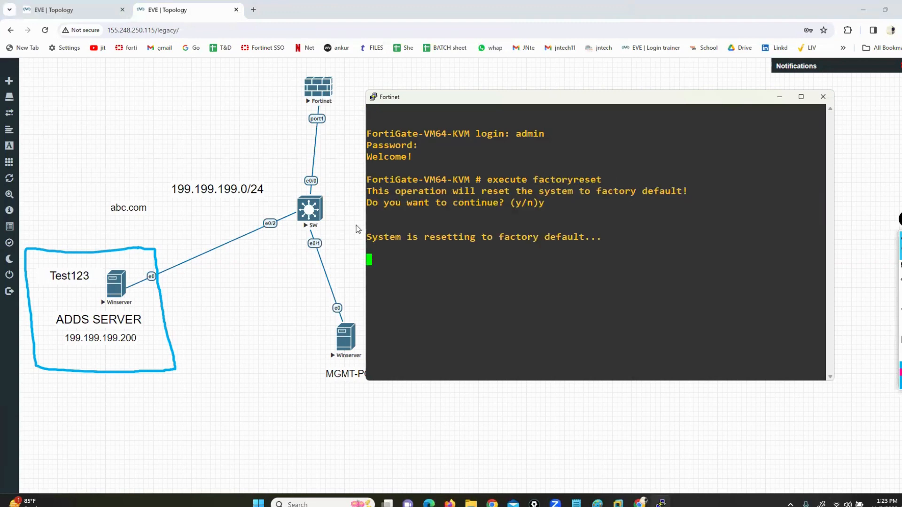
click(107, 281)
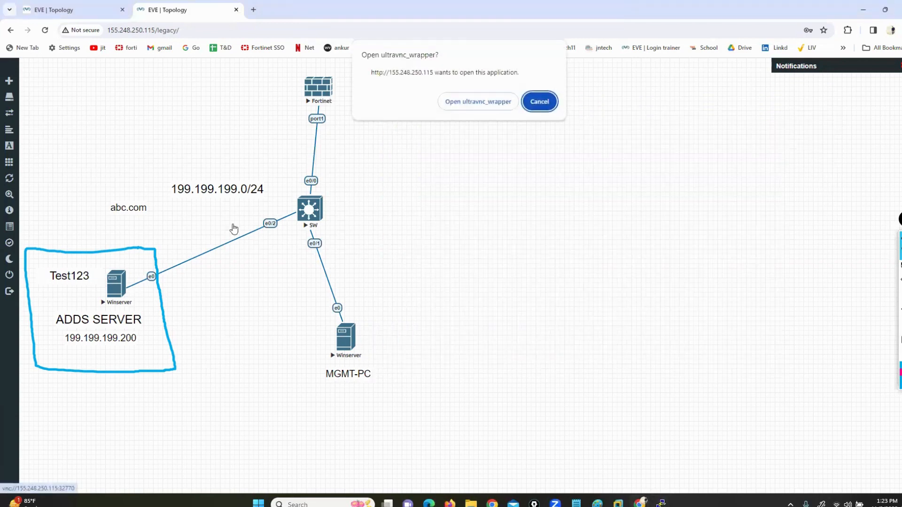
Step: Open the ADDS server in the VNC viewer and sign in with the Administrator password
click(451, 99)
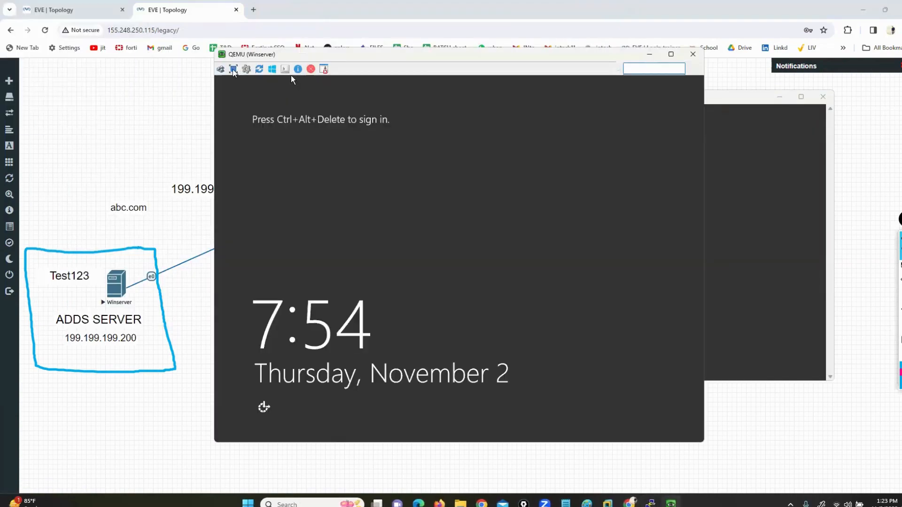
click(233, 69)
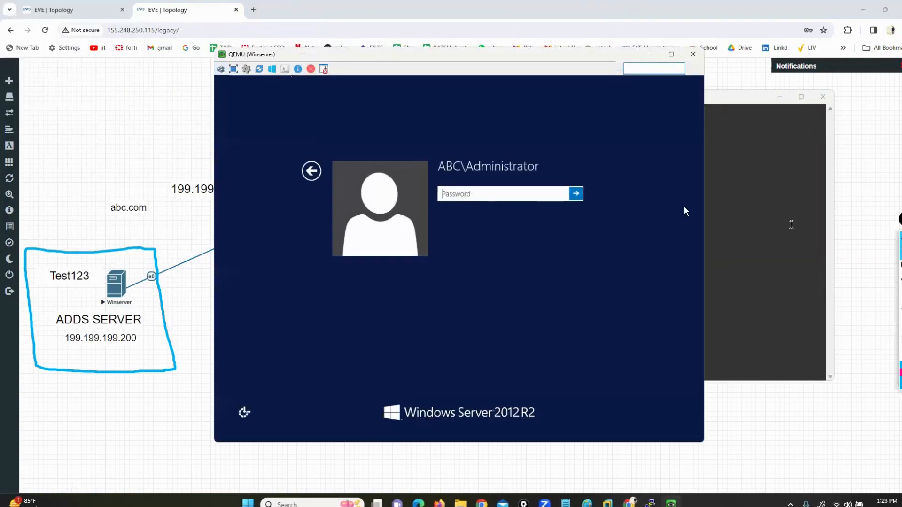
key(Caps_Lock)
key(Caps_Lock)
text(*****)
key(Return)
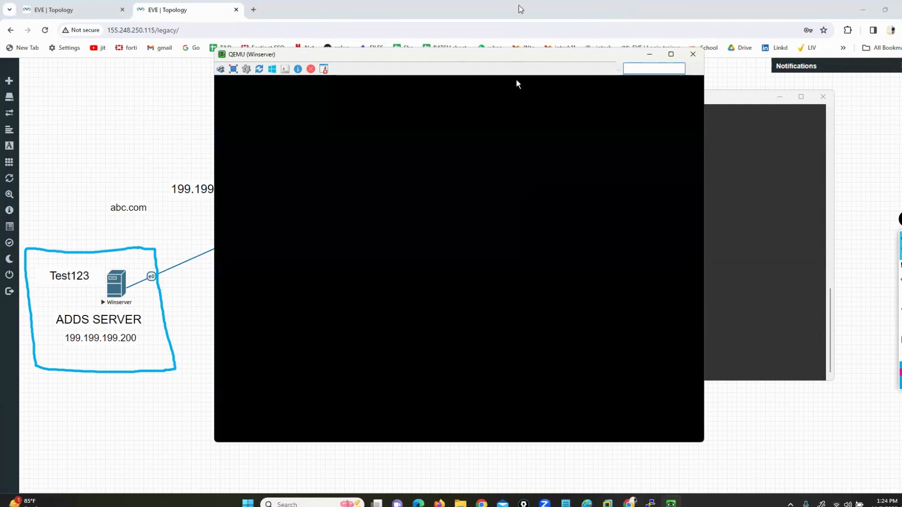
Step: Dismiss the Shutdown Event Tracker with comment 'sdsdfs' and close Server Manager
drag(449, 54, 369, 67)
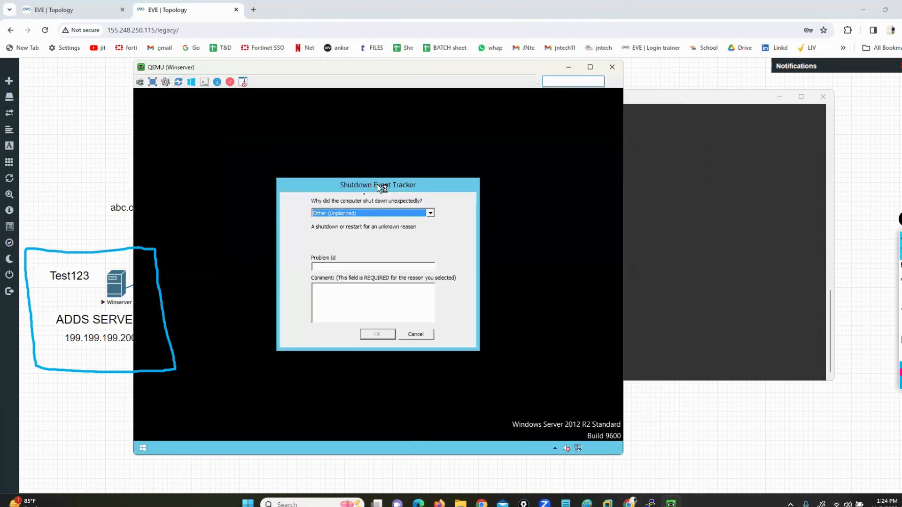
click(343, 298)
text(sdsdfsf)
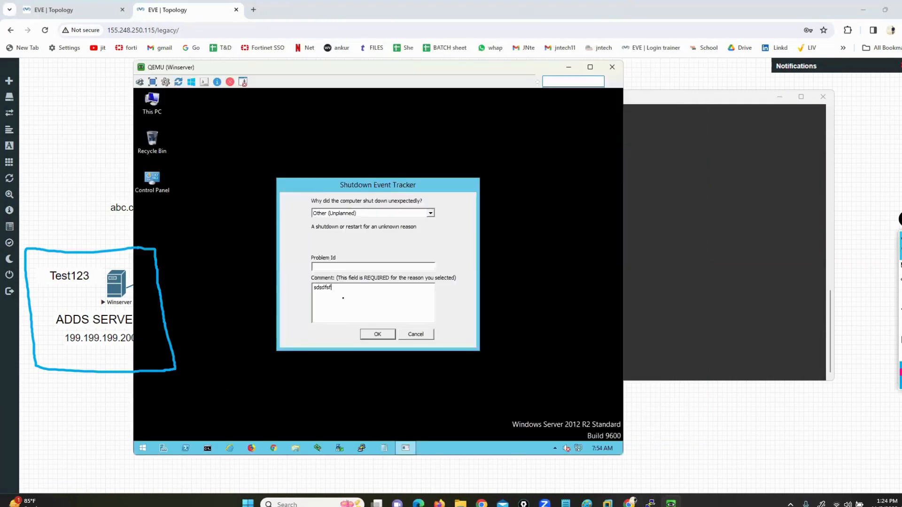
key(Return)
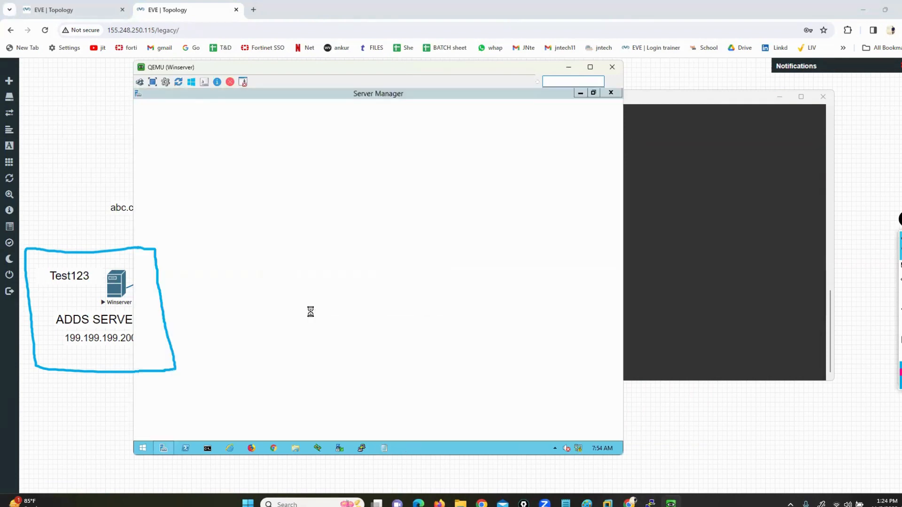
click(610, 93)
click(142, 448)
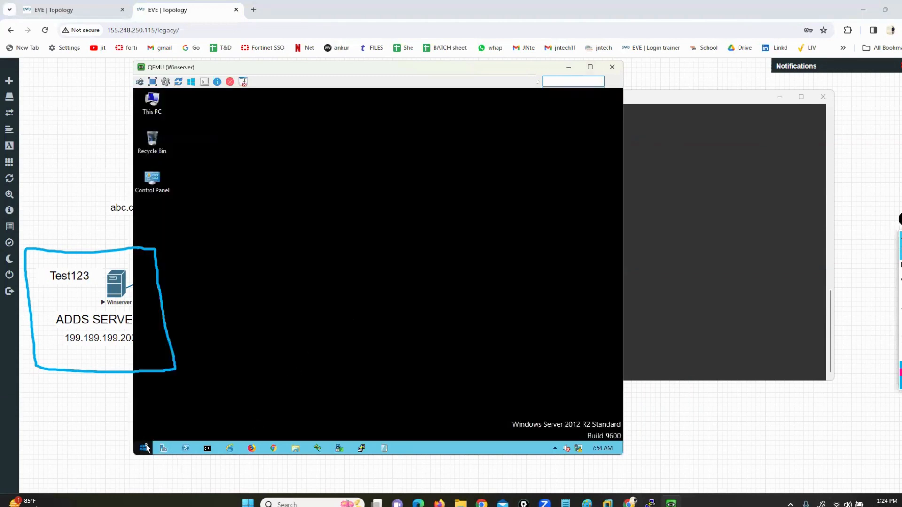
Step: Launch Active Directory Users and Computers, enlarge it, and open the abc.com Users container
text(act)
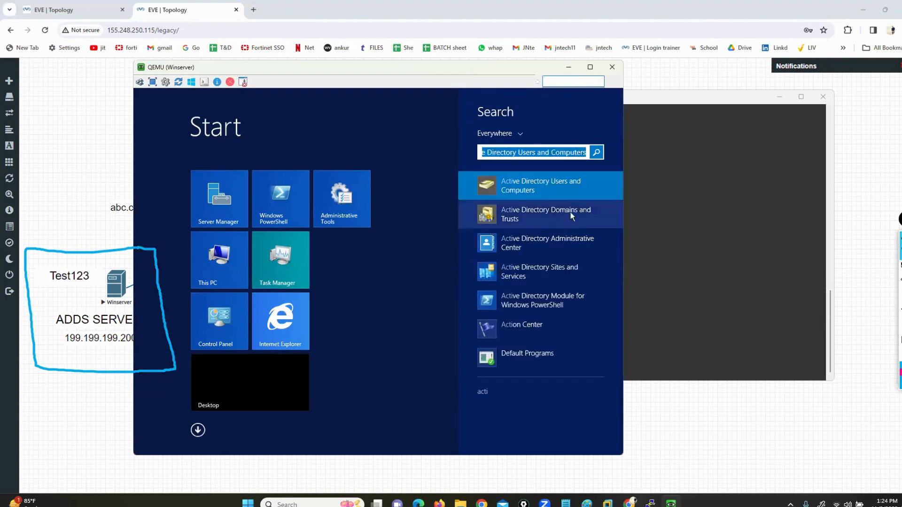
click(511, 187)
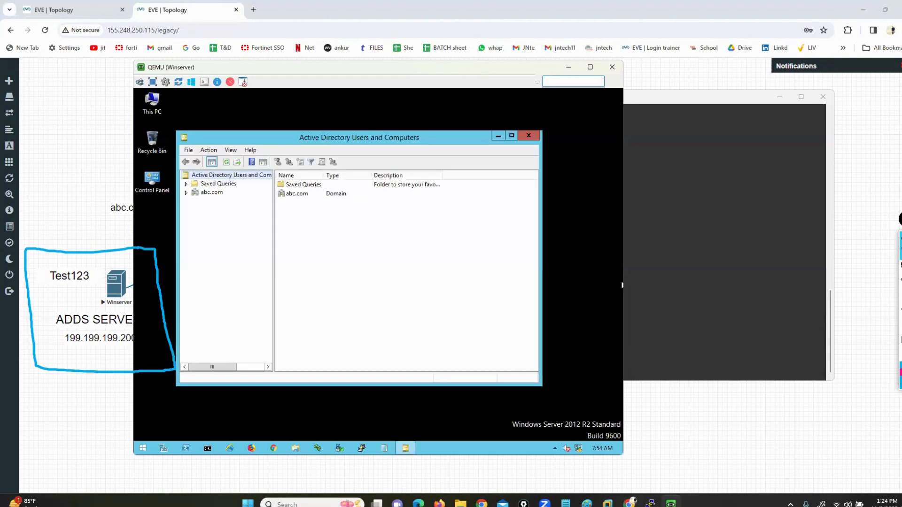
click(511, 136)
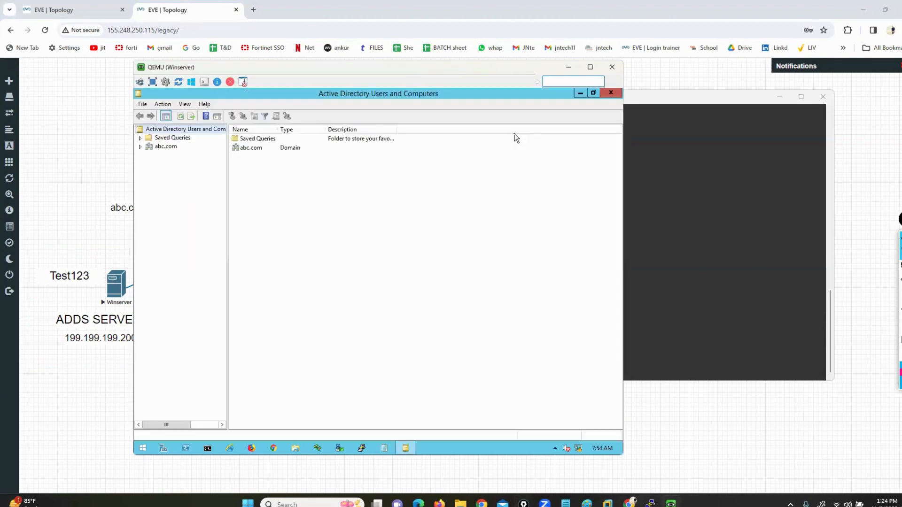
click(876, 268)
drag(147, 153, 174, 155)
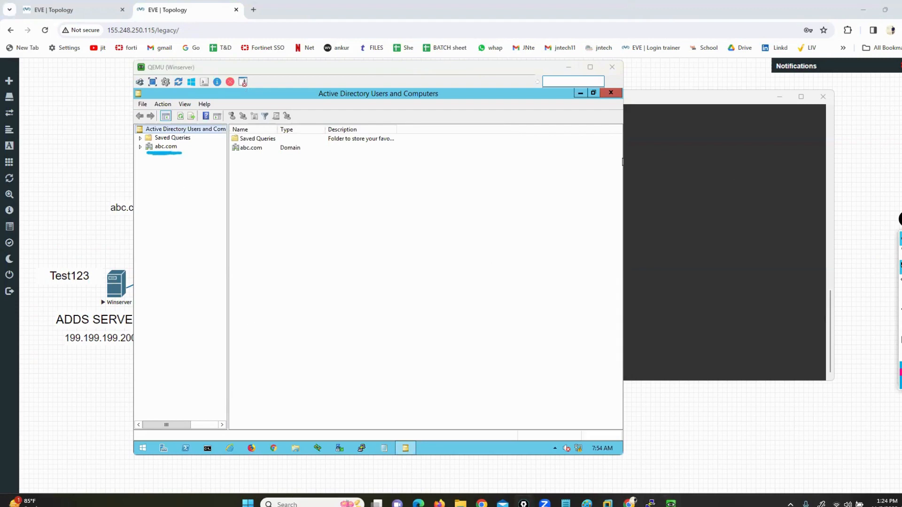
click(901, 340)
click(139, 146)
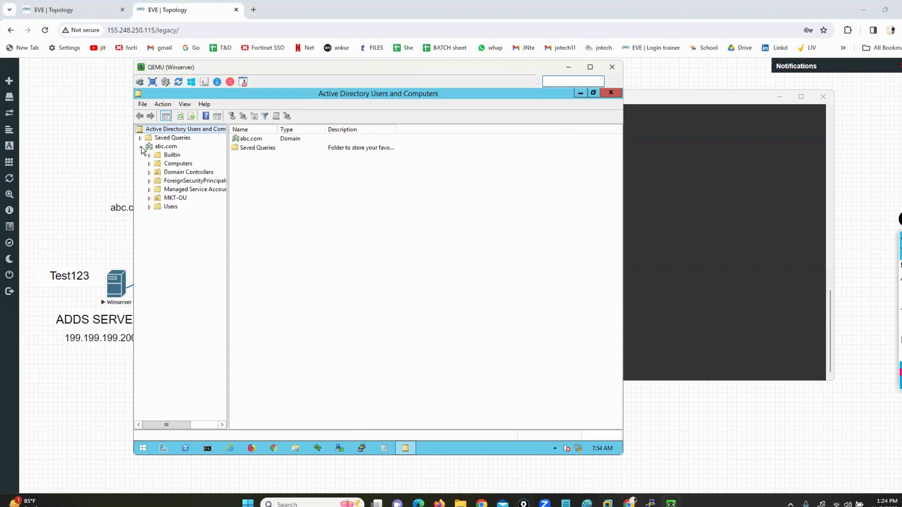
click(171, 208)
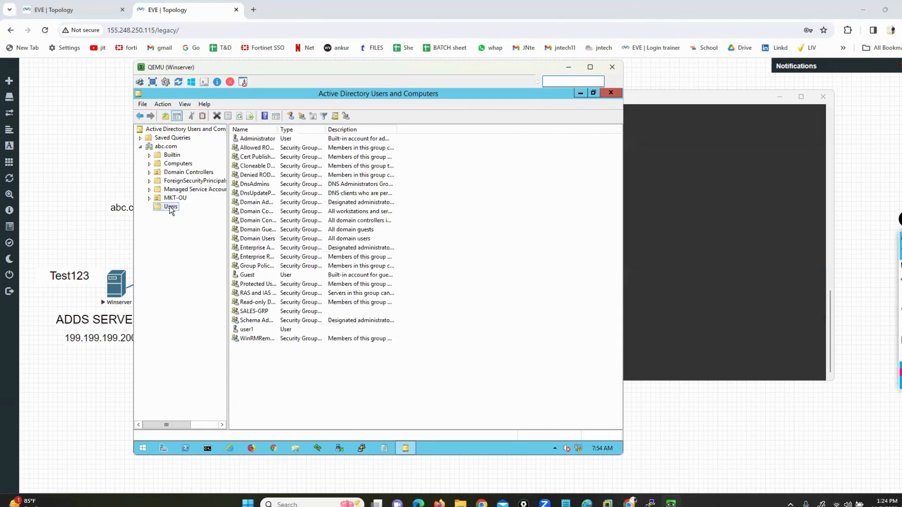
click(251, 329)
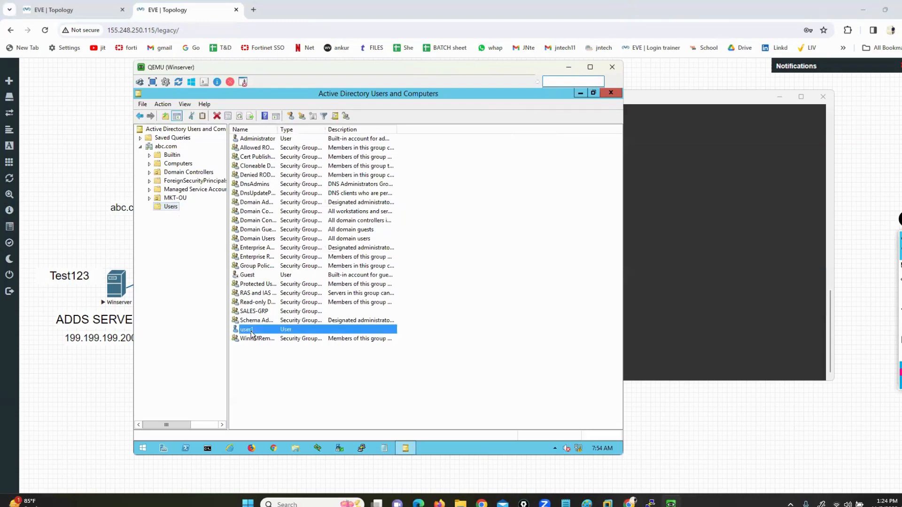
Step: Create the new global security group HR-GRP11 in the Users container
right_click(288, 373)
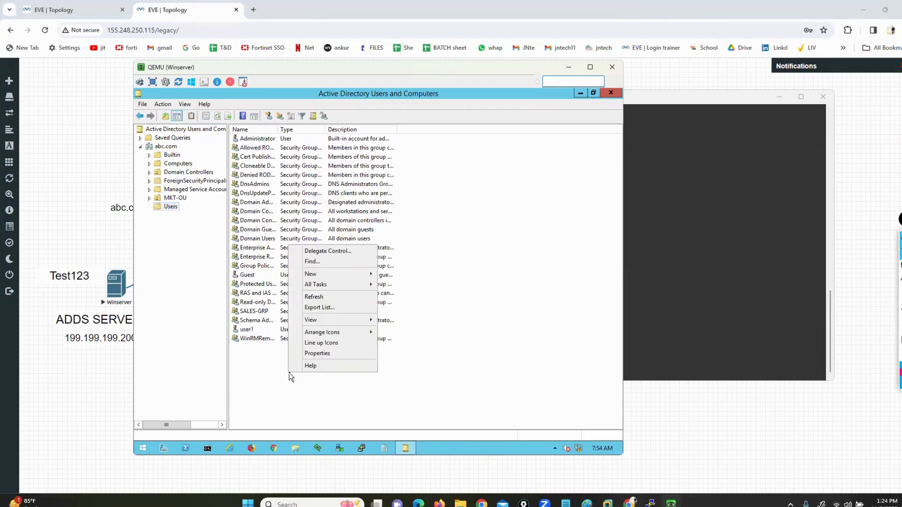
mouse_move(372, 279)
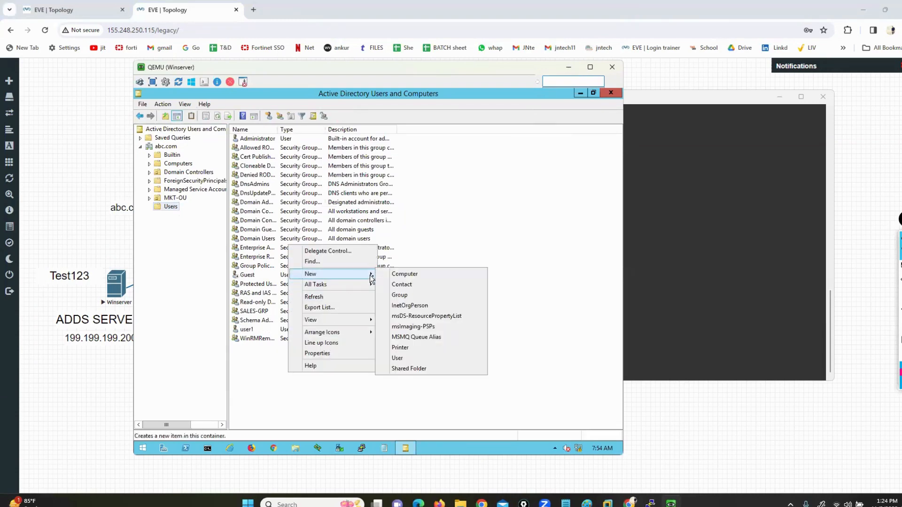
click(408, 300)
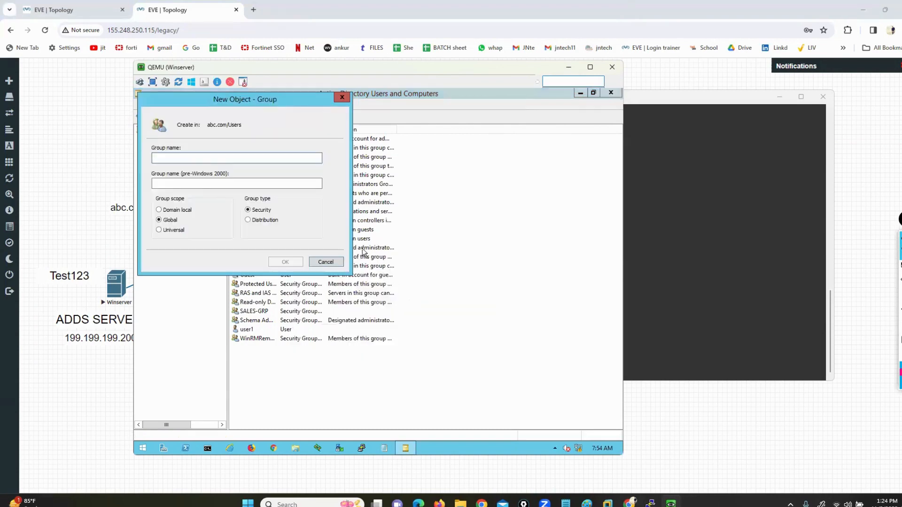
text(HR-GRP11)
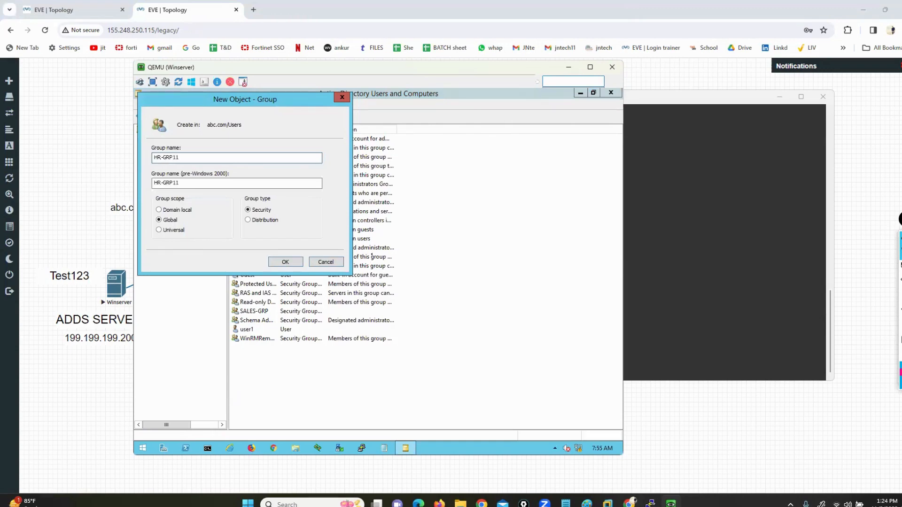
click(277, 265)
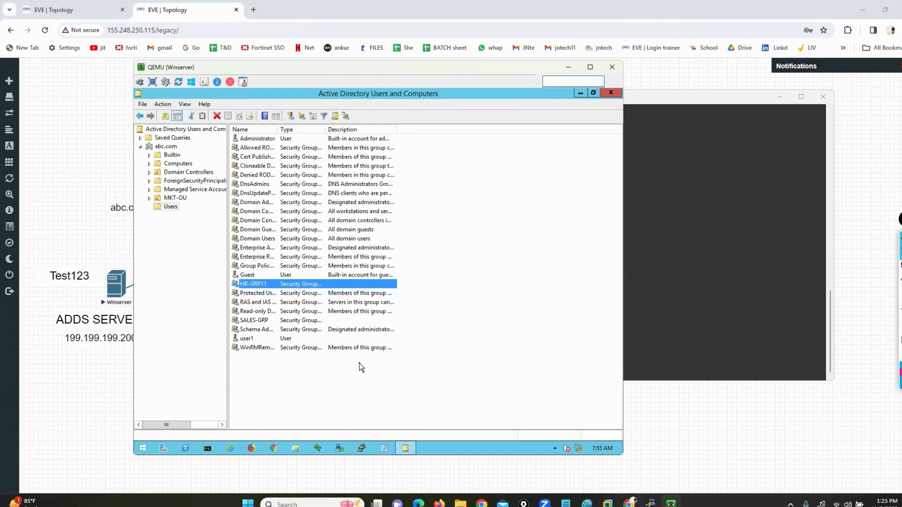
Step: Open Command Prompt on the server and ping abc.com
click(207, 448)
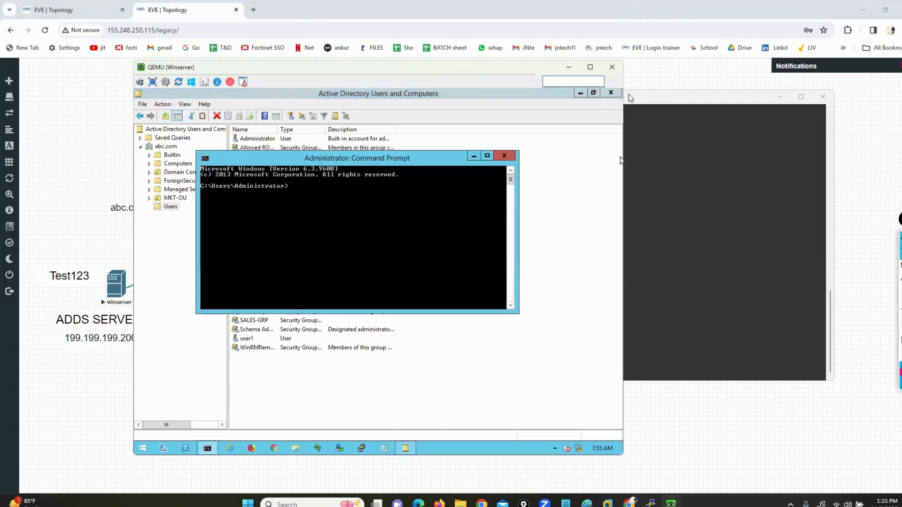
click(579, 93)
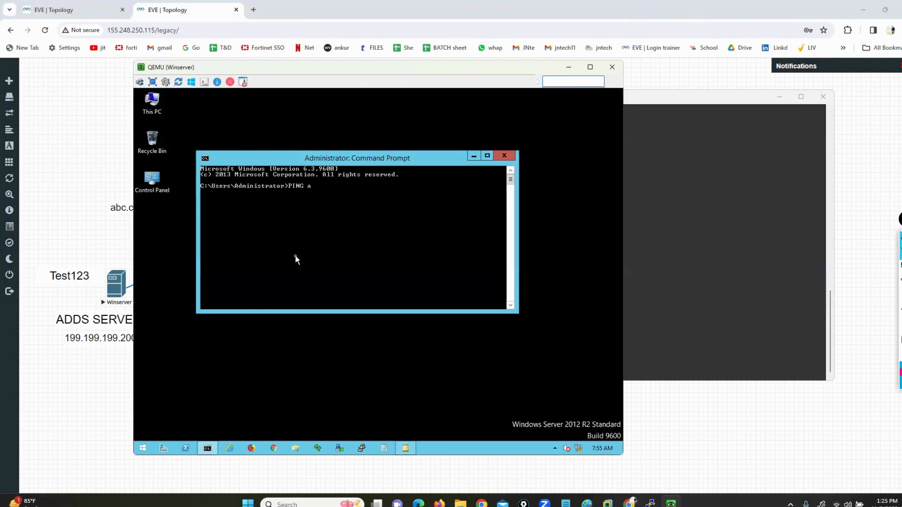
text(PING abc.com)
key(Return)
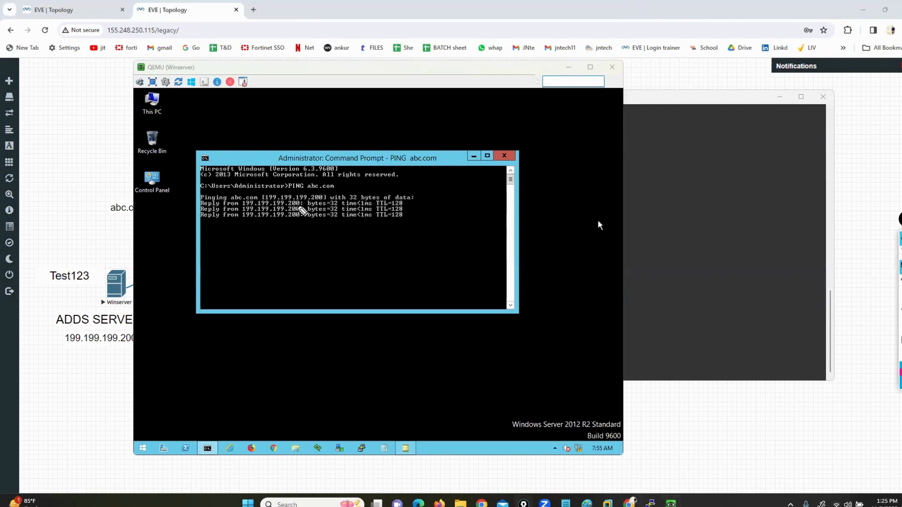
drag(307, 195, 311, 233)
mouse_move(243, 190)
mouse_down()
mouse_move(234, 228)
mouse_move(247, 236)
mouse_up()
Step: Run ipconfig to confirm 199.199.199.200, then hide the server console
click(901, 339)
click(900, 252)
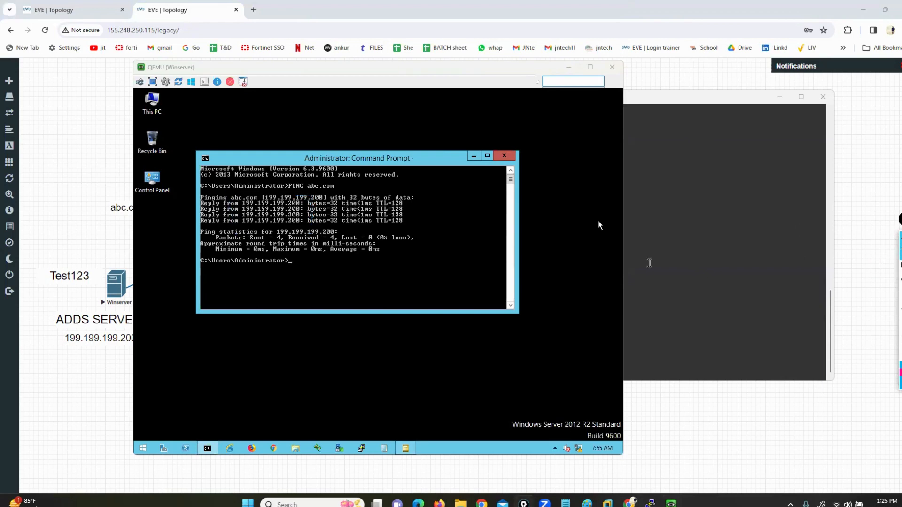
click(396, 256)
text(ipconfig)
key(Return)
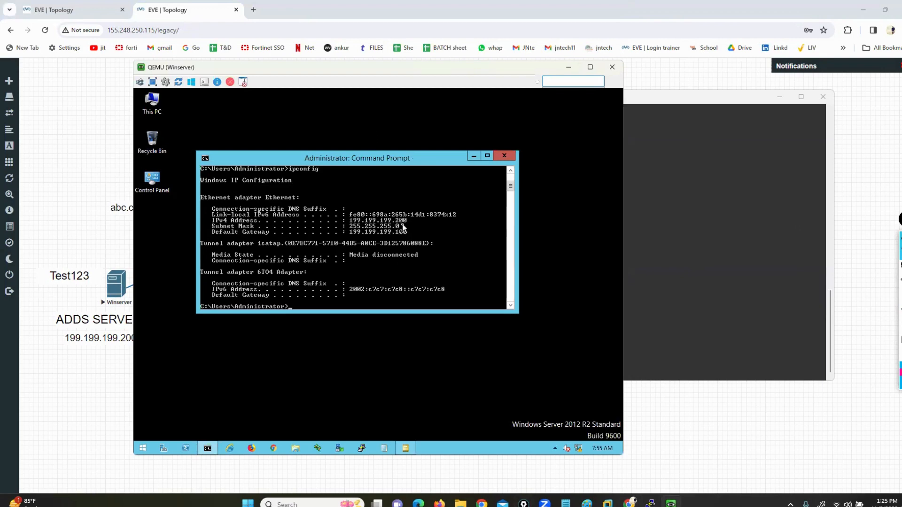
click(87, 395)
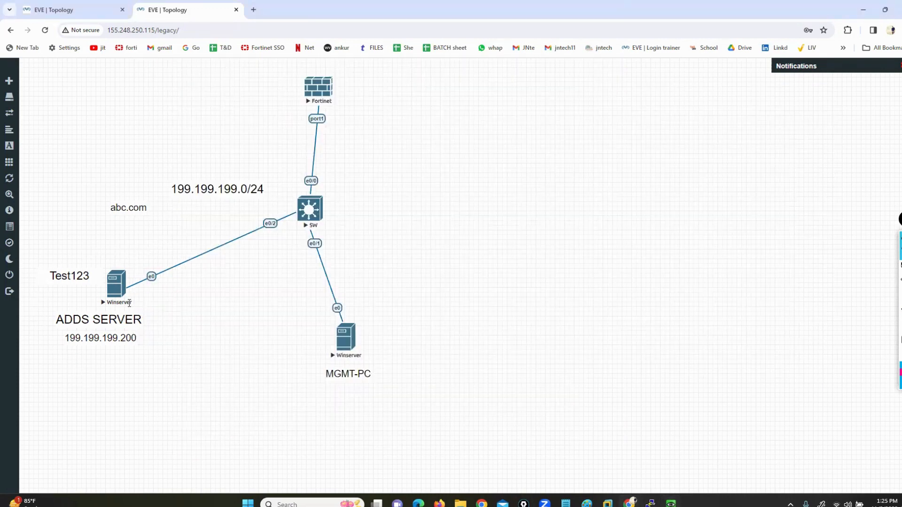
Step: Log in to the FortiGate console as admin and set a new admin password
mouse_move(670, 504)
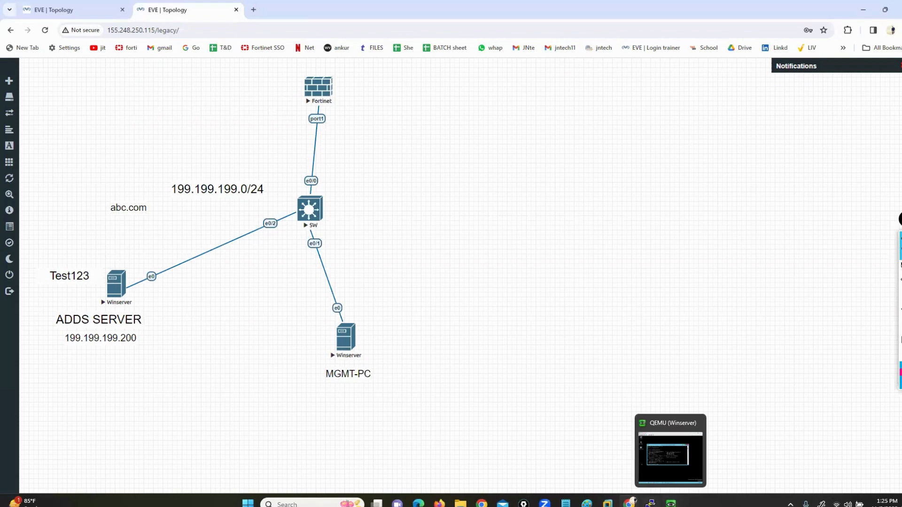
click(640, 467)
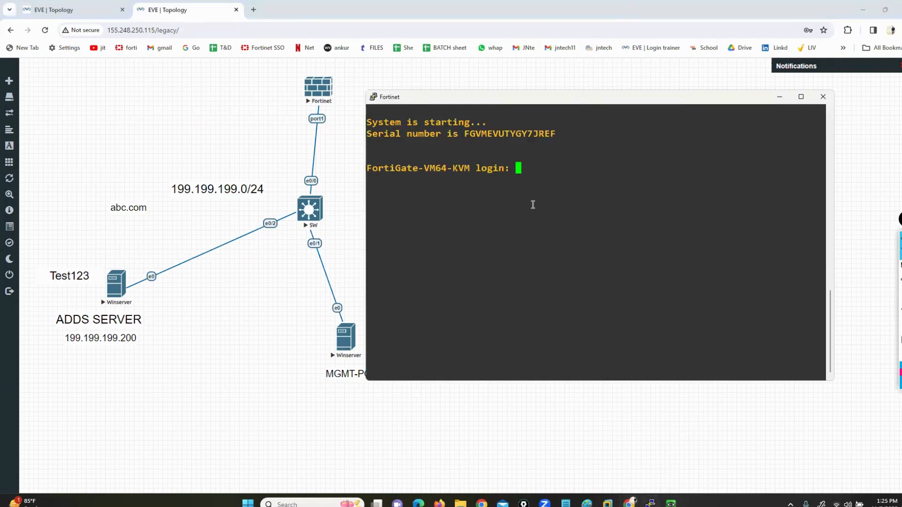
text(admin)
key(Return)
key(Return)
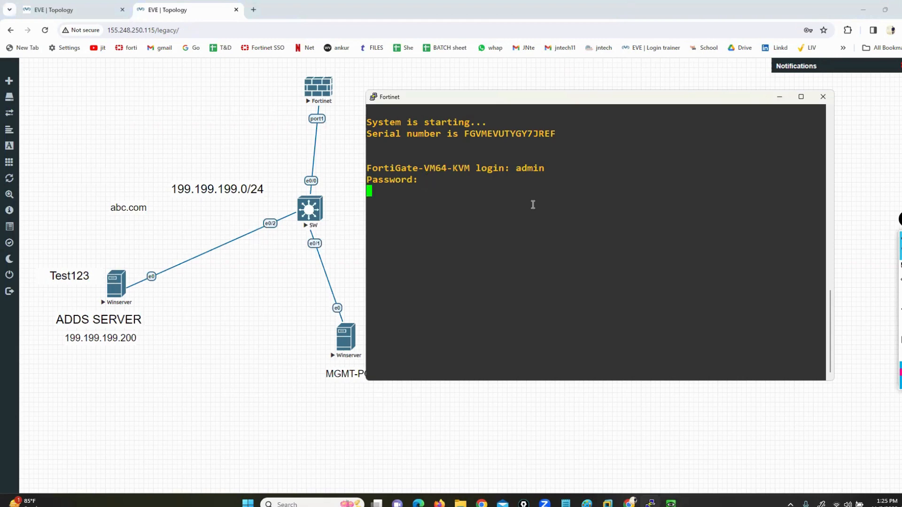
text(admin)
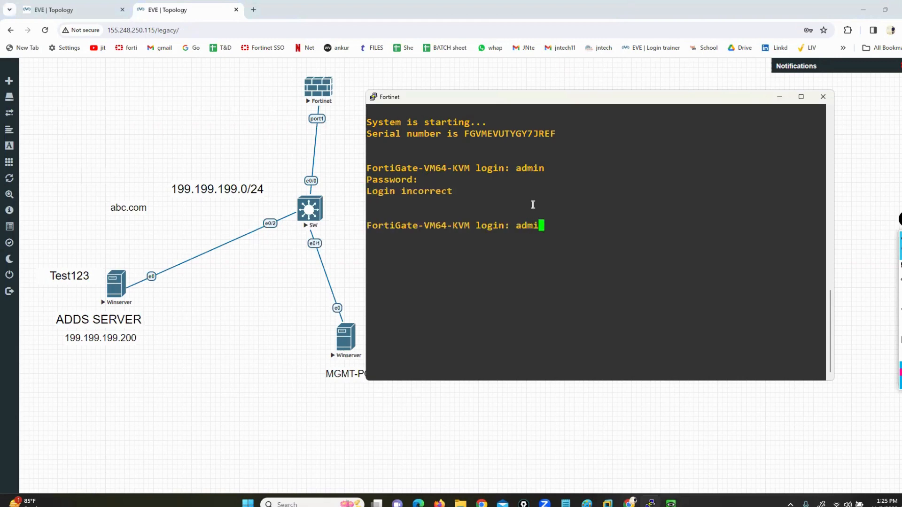
key(Return)
key(Return)
key(Return)
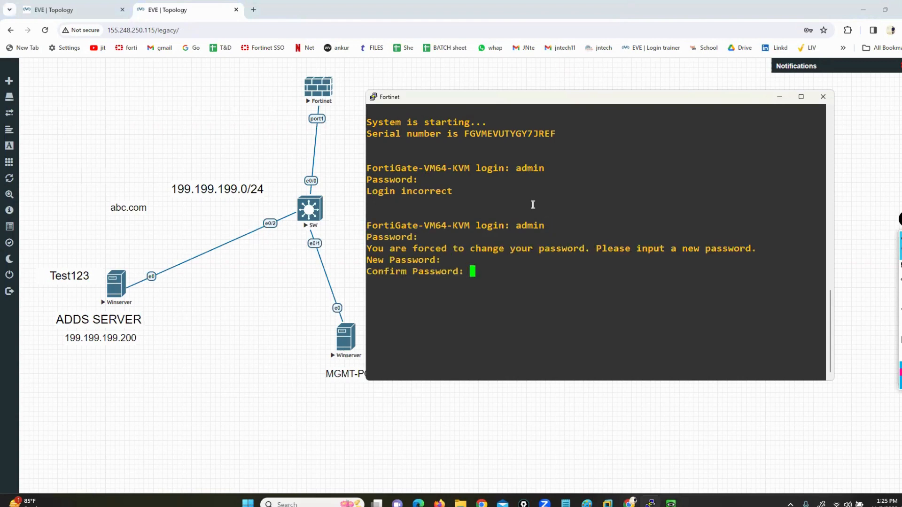
Step: Make port1 static 199.199.199.100/24 allowing http, https, ping and ssh
key(Return)
text(config system interface)
key(Return)
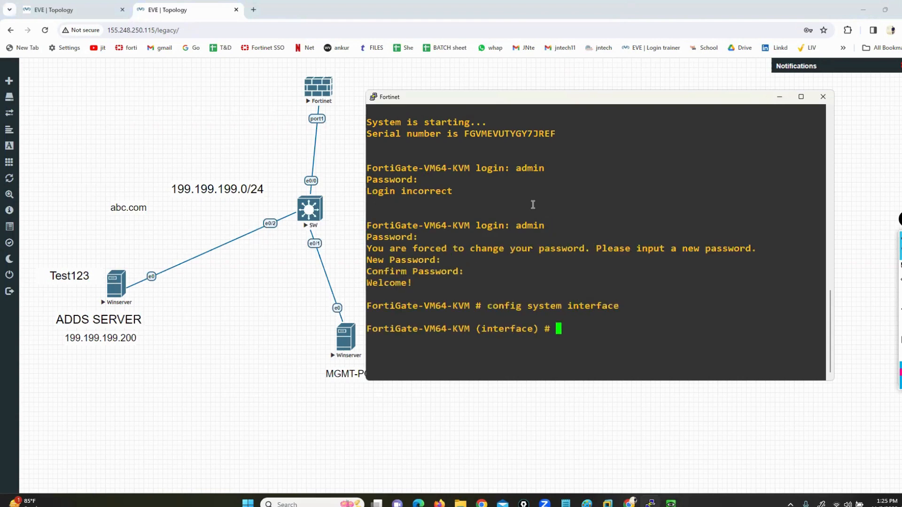
text(edit port1)
key(Return)
text(s)
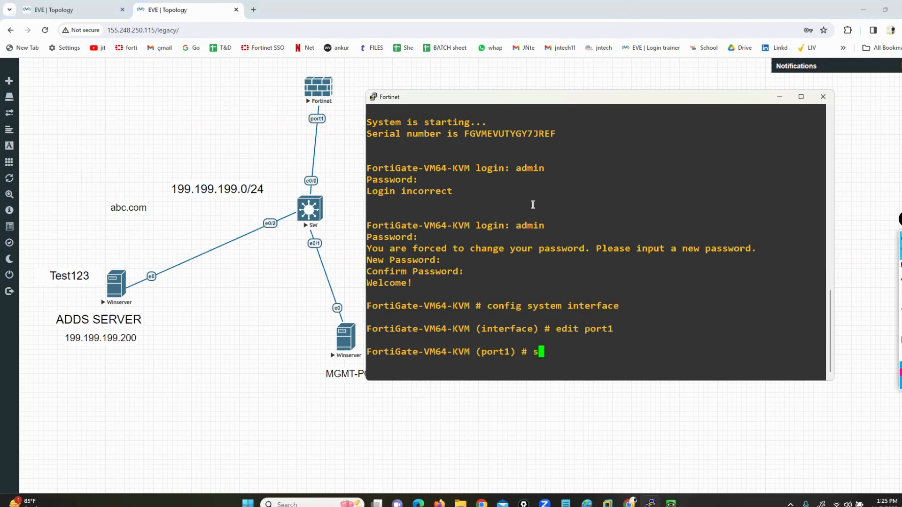
text(et mode static)
key(Return)
text(s)
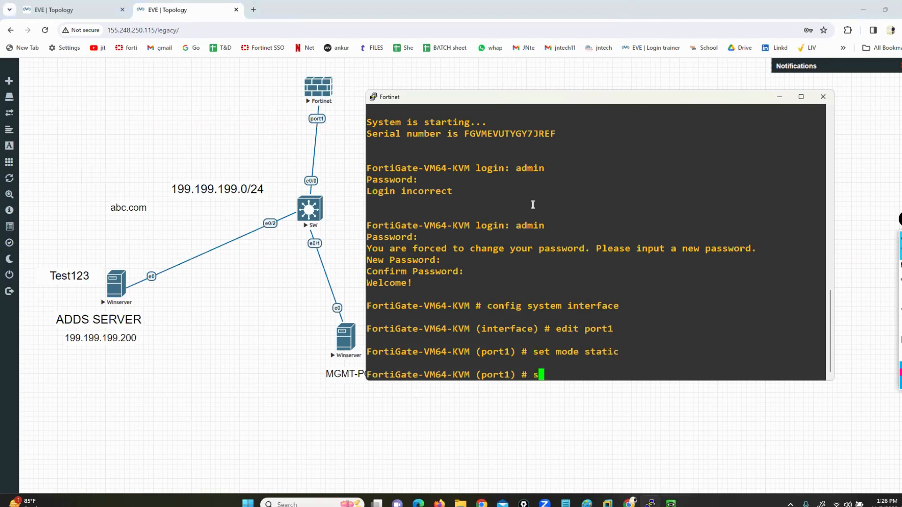
text(et ip 199.199)
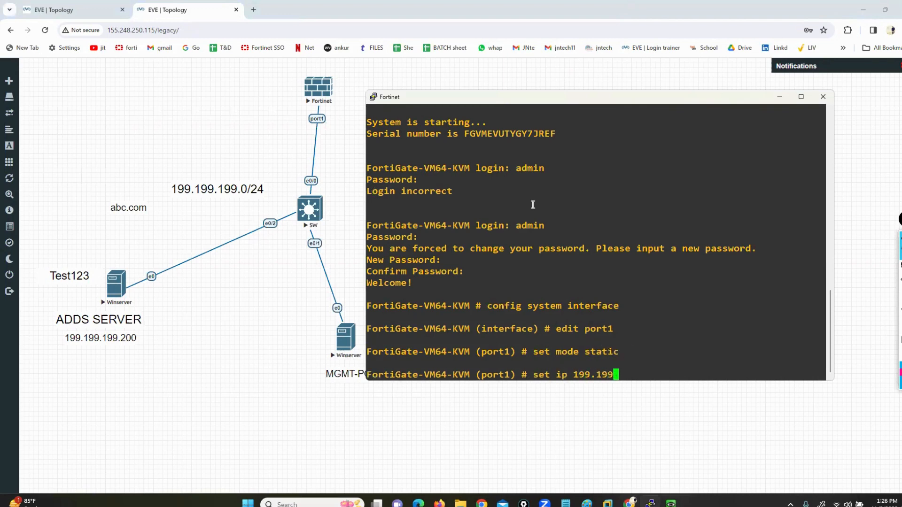
text(.199.100/24)
key(Return)
text(s)
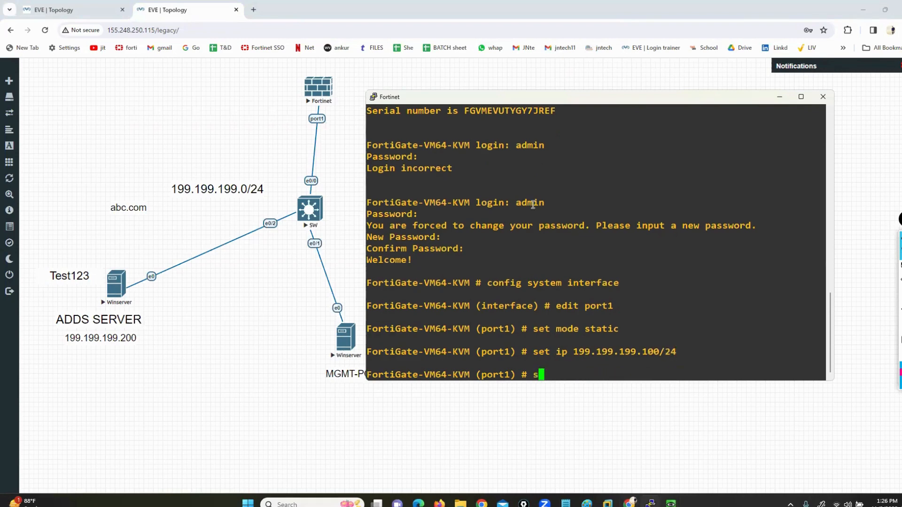
text(et allowaccess htt)
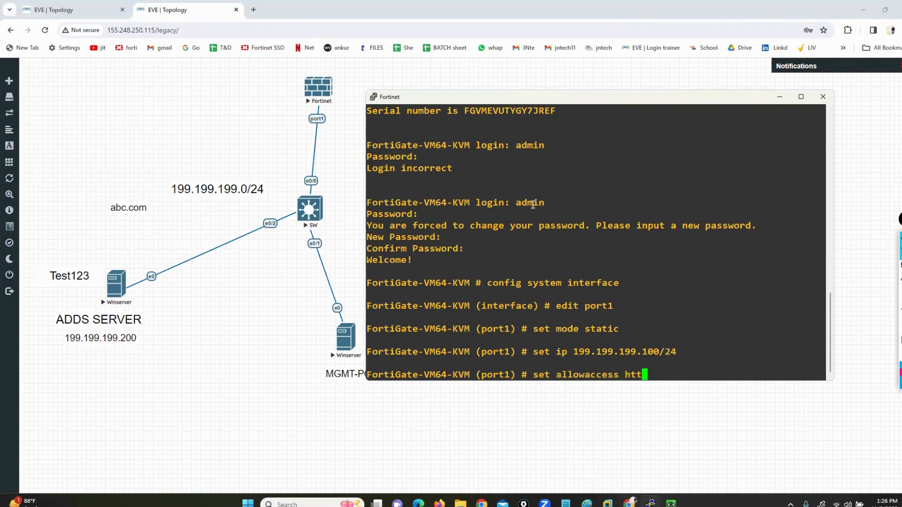
text(p https ping ssh)
key(Return)
text(end)
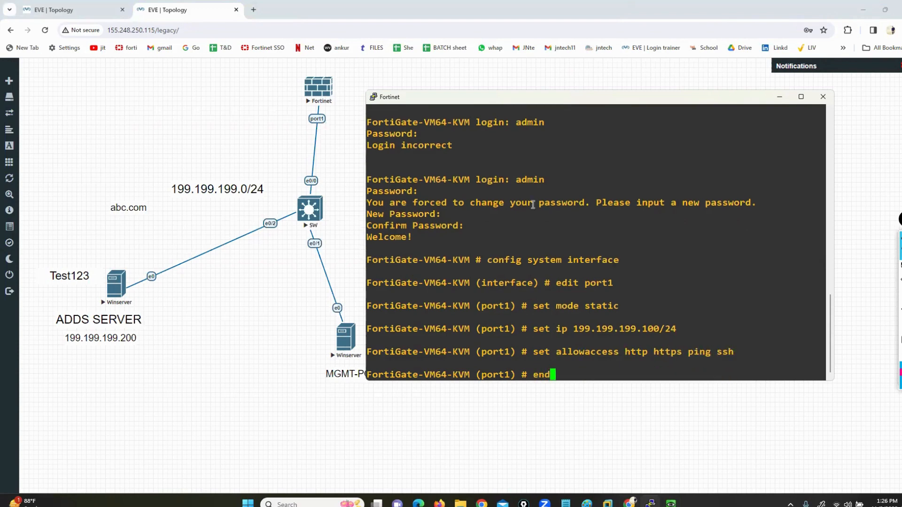
key(Return)
key(Return)
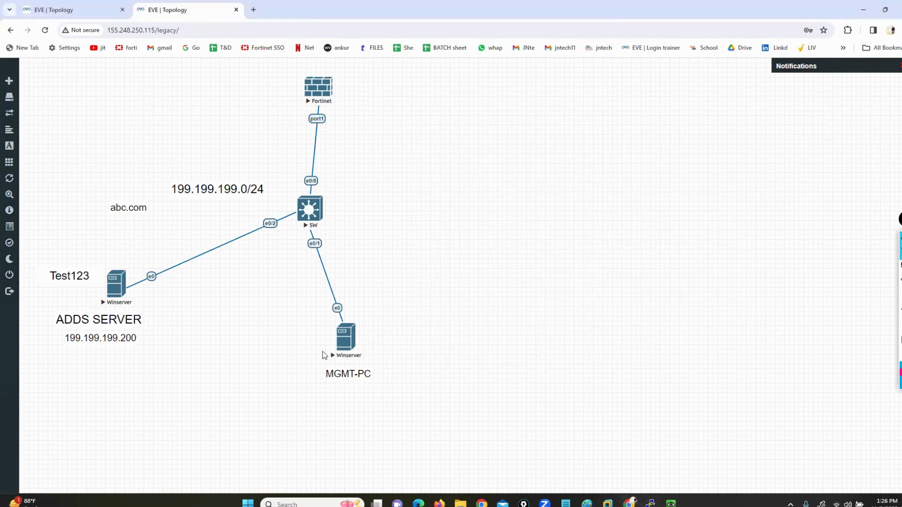
Step: Open the MGMT-PC console and sign in as Administrator with the account password
click(345, 337)
click(472, 102)
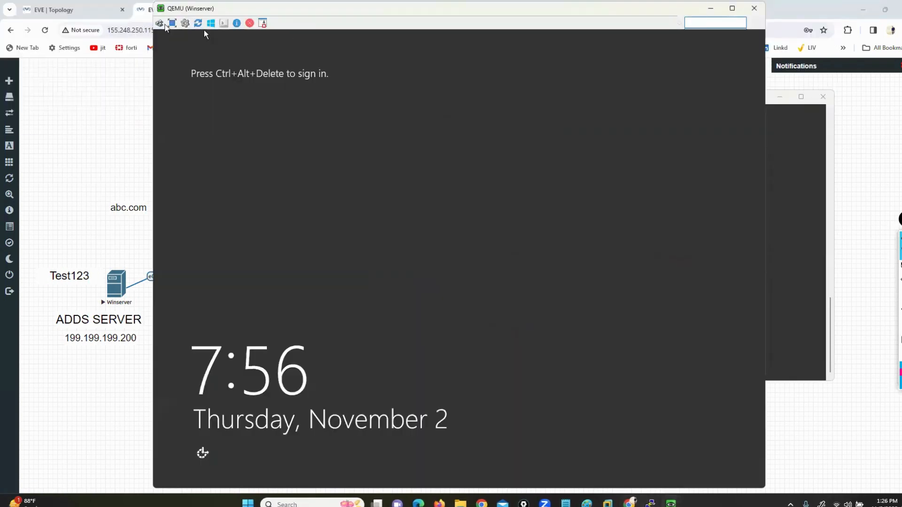
click(161, 24)
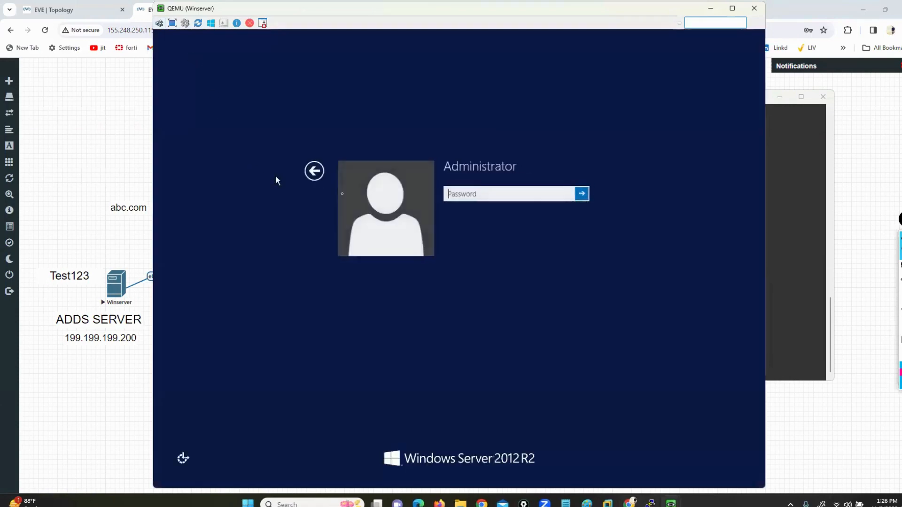
key(Caps_Lock)
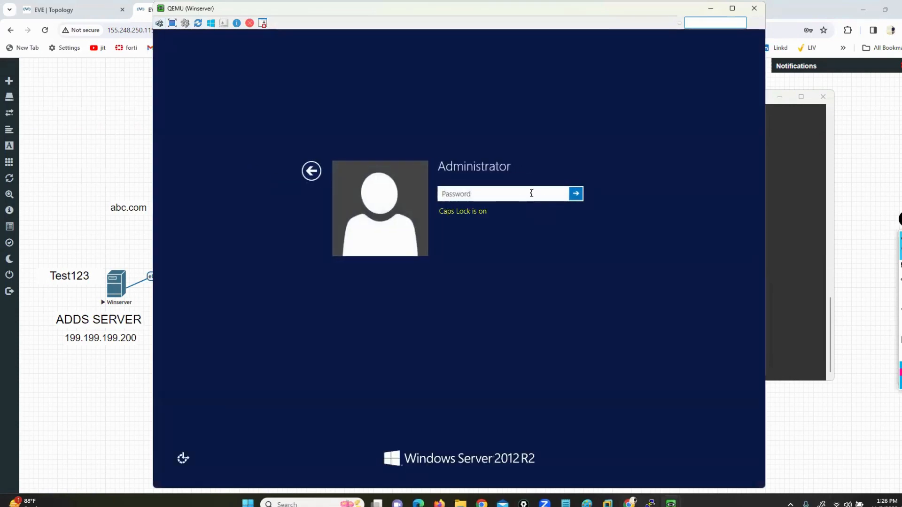
text(T)
key(Caps_Lock)
text(est123)
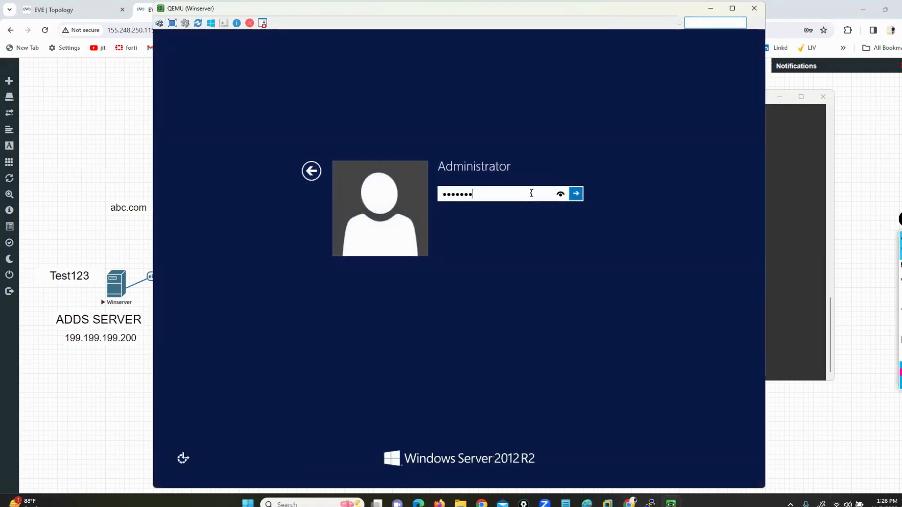
key(Return)
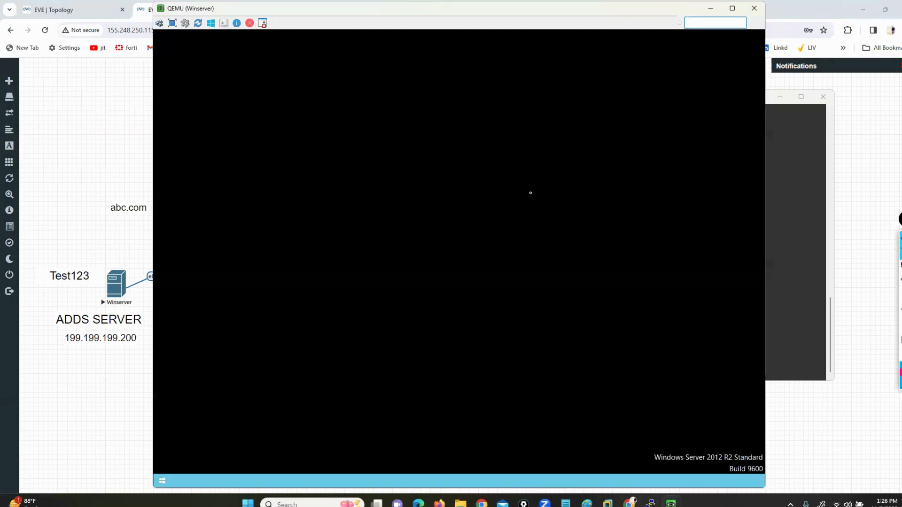
Step: Enter a shutdown reason to dismiss the Shutdown Event Tracker, then open Command Prompt
click(457, 291)
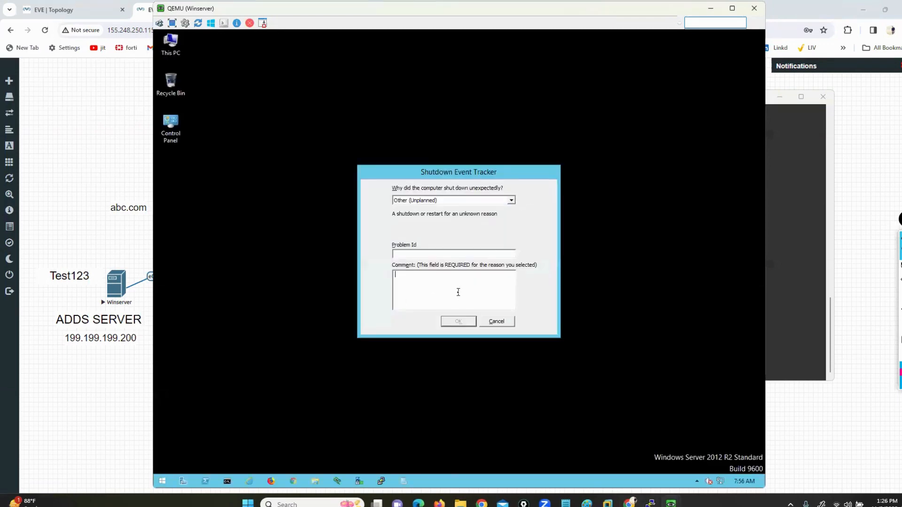
text(sdfsds)
key(Return)
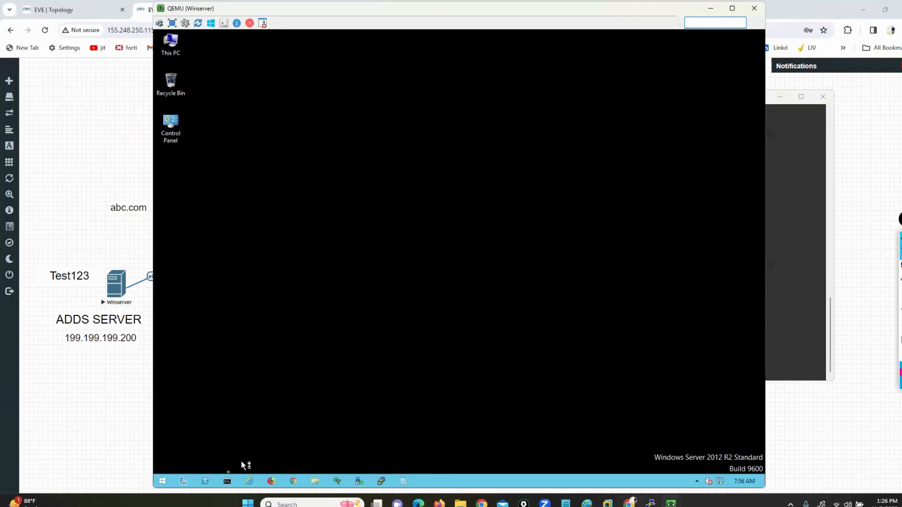
click(228, 481)
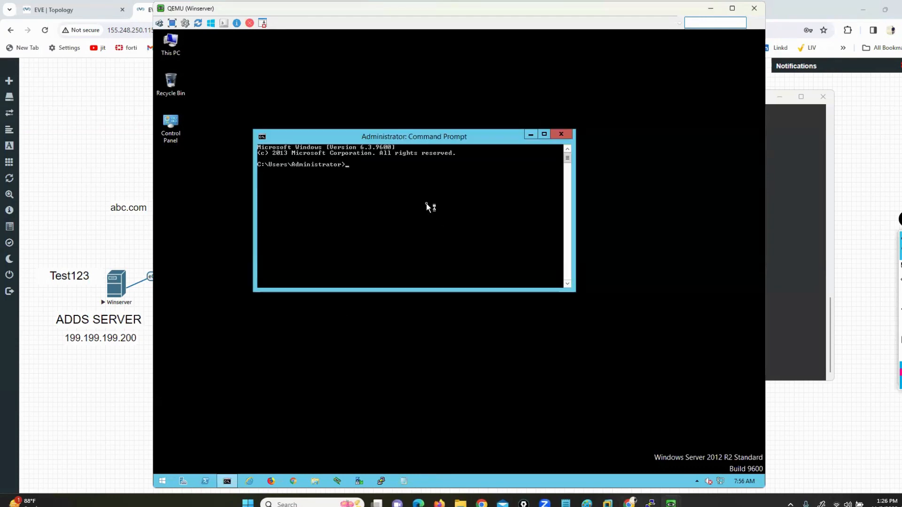
Step: Run ipconfig on the server and ping the FortiGate at 199.199.199.100
text(ipconfig)
key(Return)
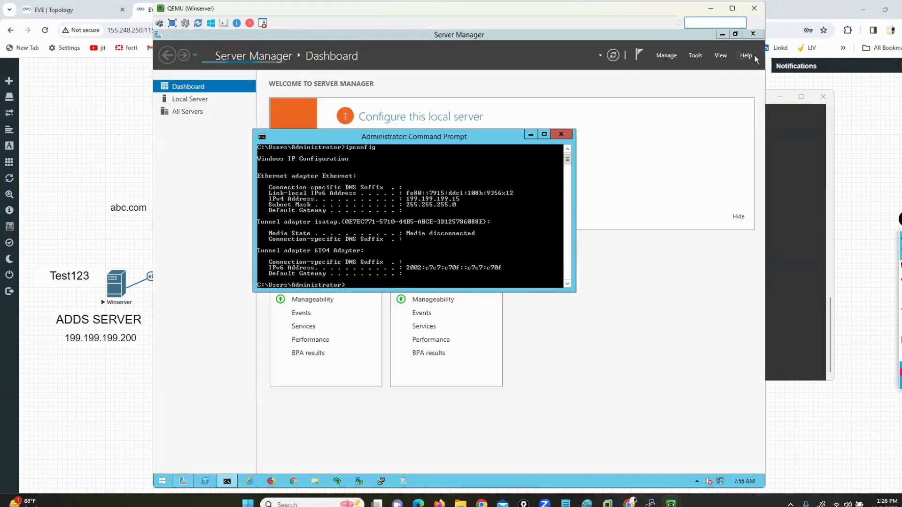
click(753, 34)
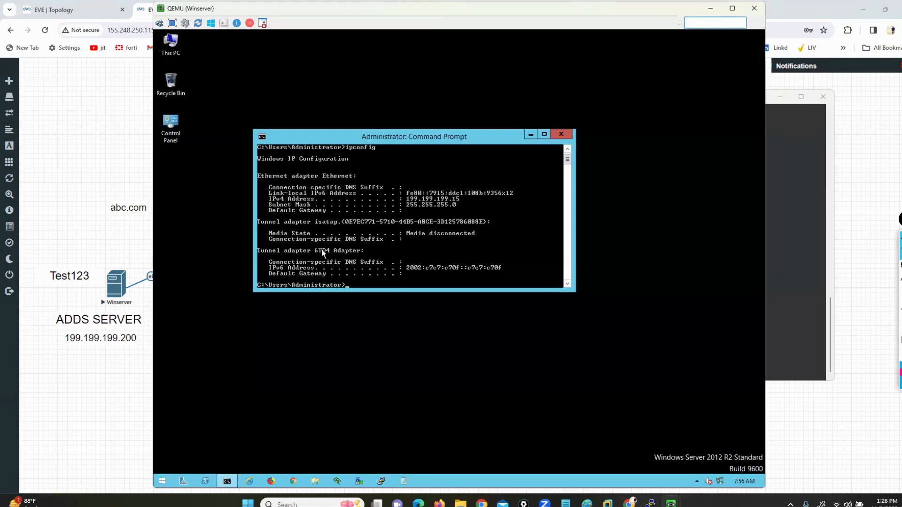
text(199.199.199.1)
key(Return)
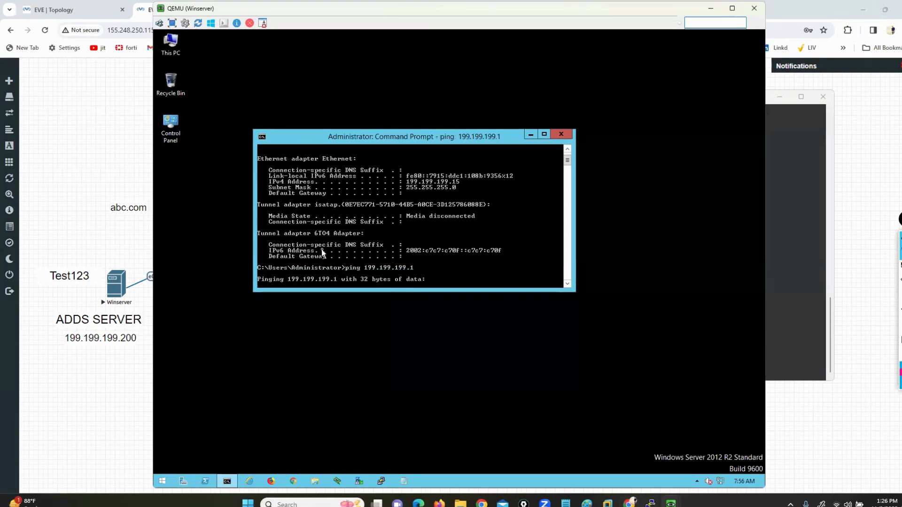
key(ctrl+c)
key(Up)
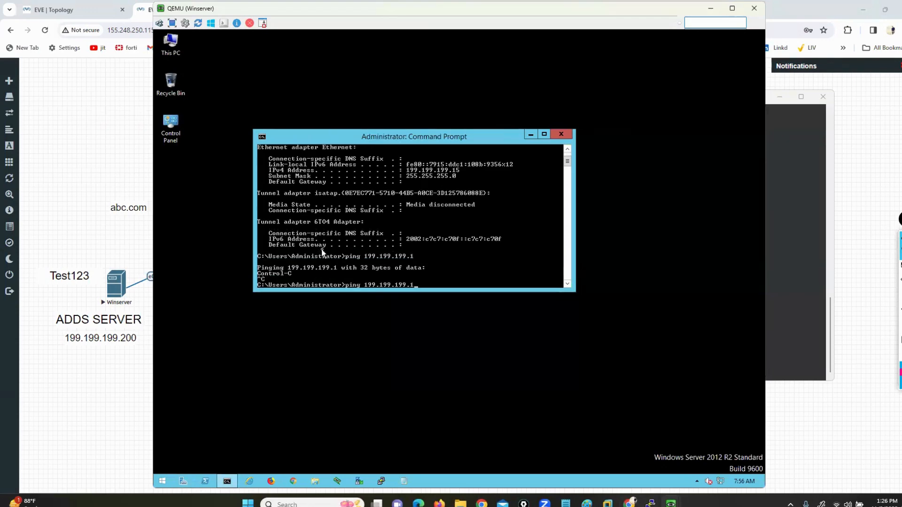
text(00)
key(Return)
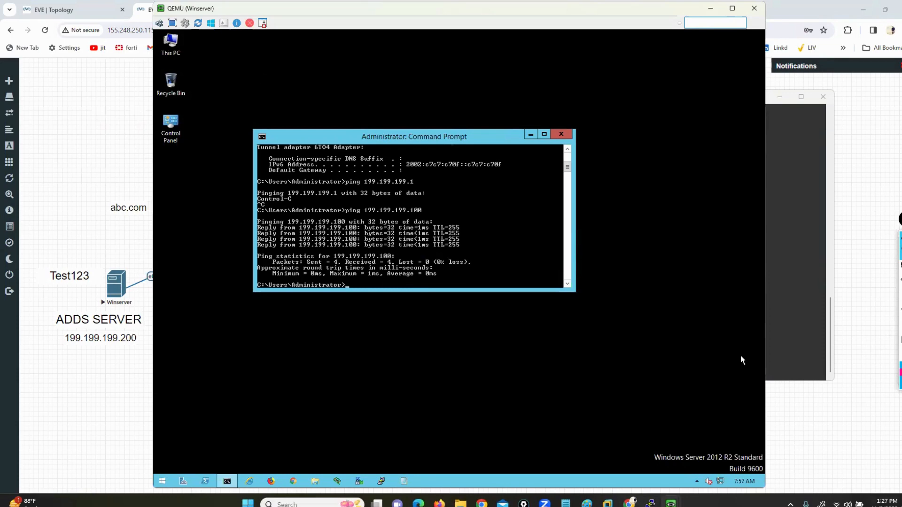
Step: From the FortiGate CLI, run execute ping 199.199.199.200 and stop it to see 0% loss
click(784, 331)
text(ex)
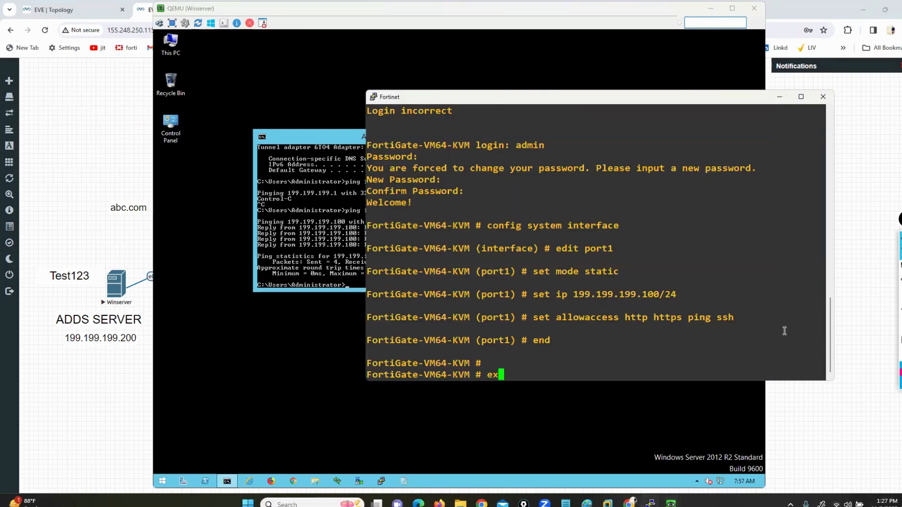
text(ecute ping 1)
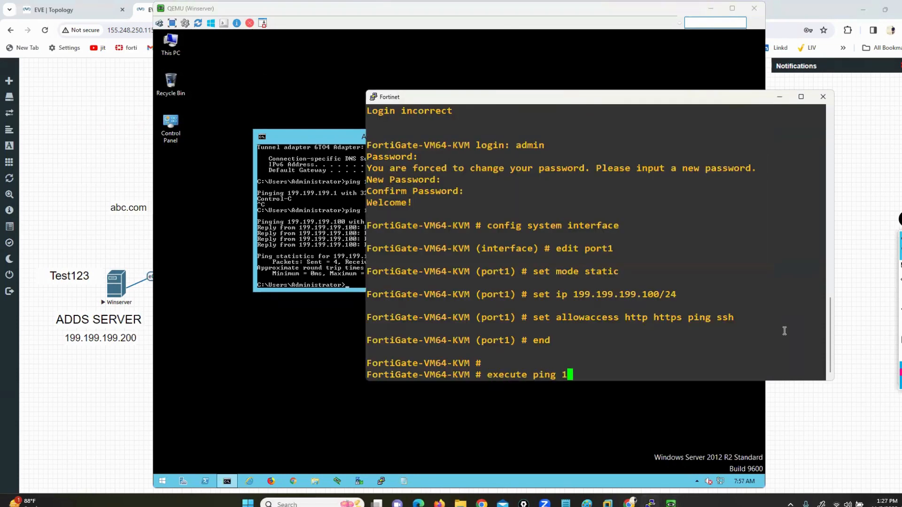
text(99.199.199.200)
key(Return)
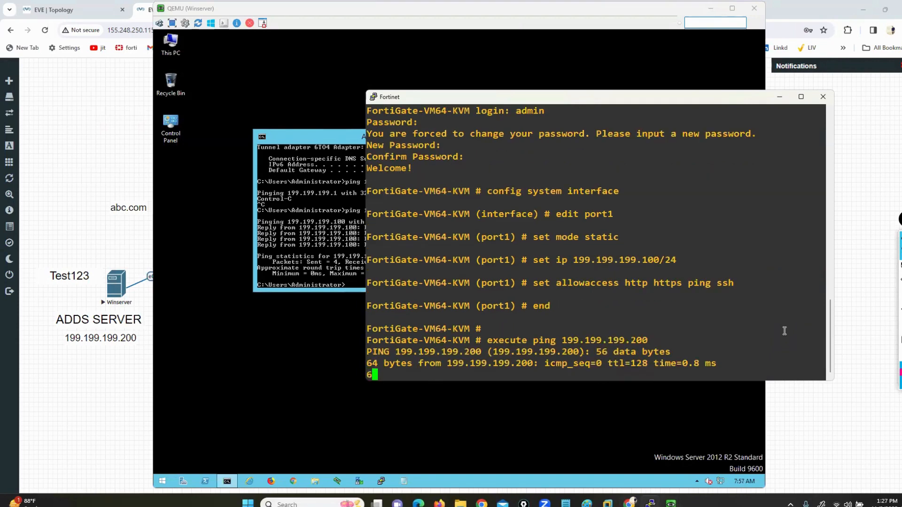
key(ctrl+c)
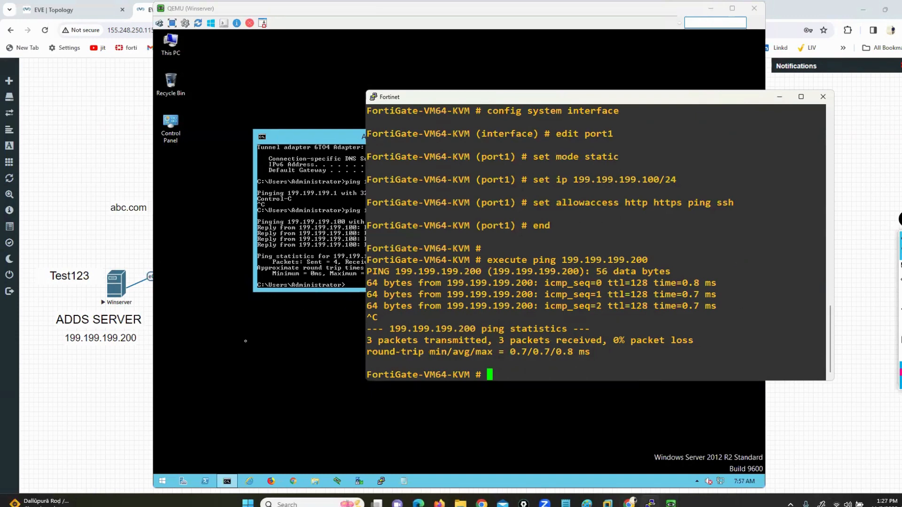
click(268, 356)
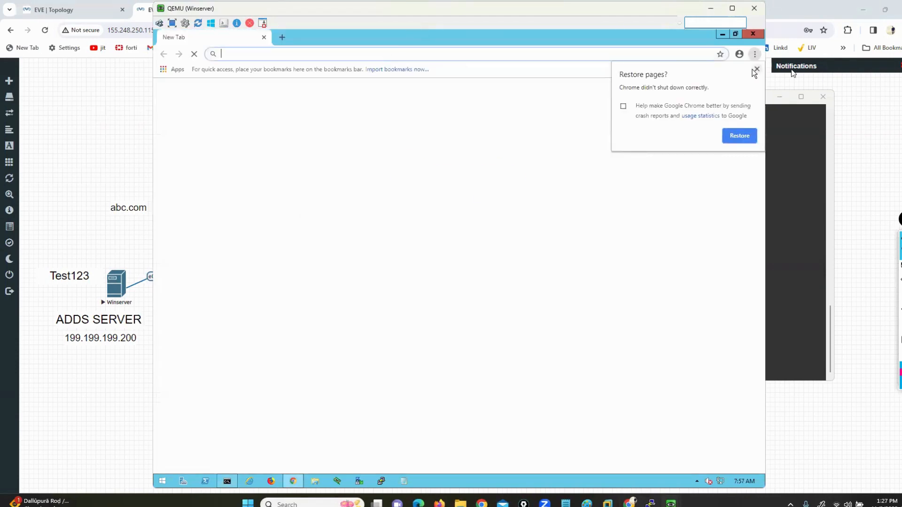
click(756, 70)
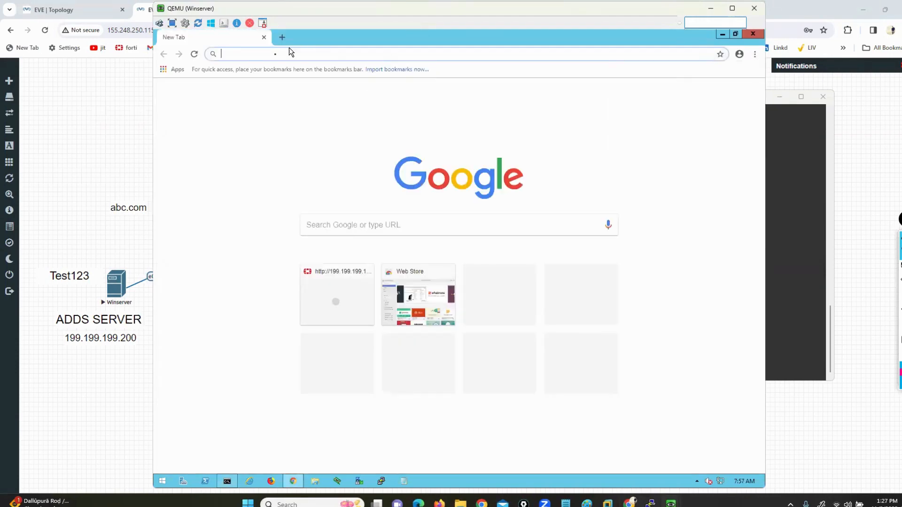
text(http://199.199.199.100)
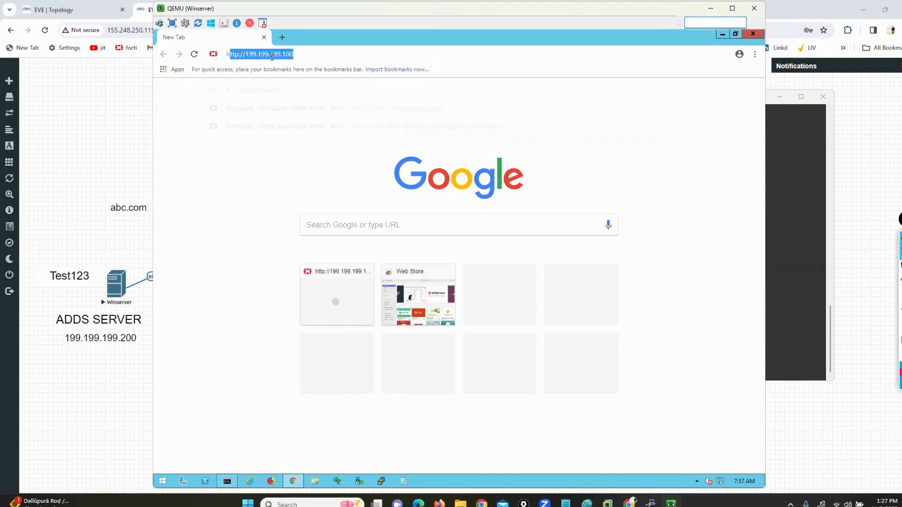
key(Return)
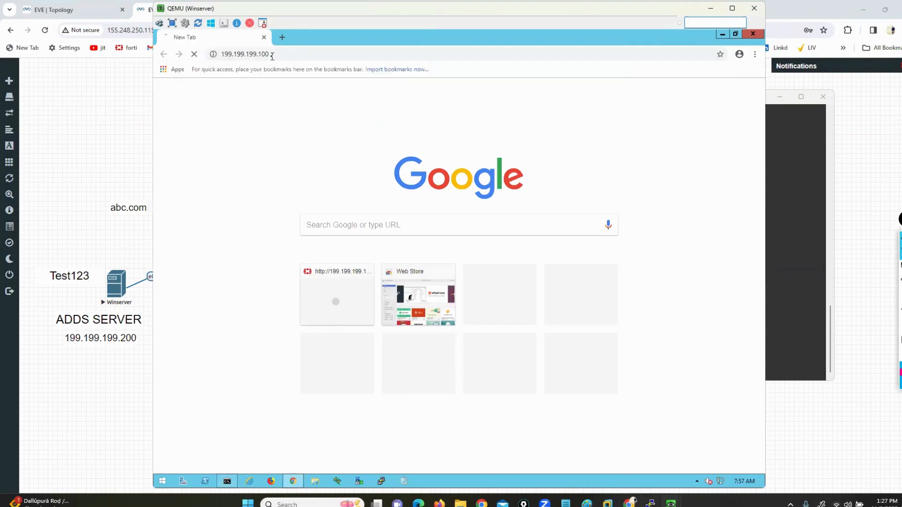
text(admin)
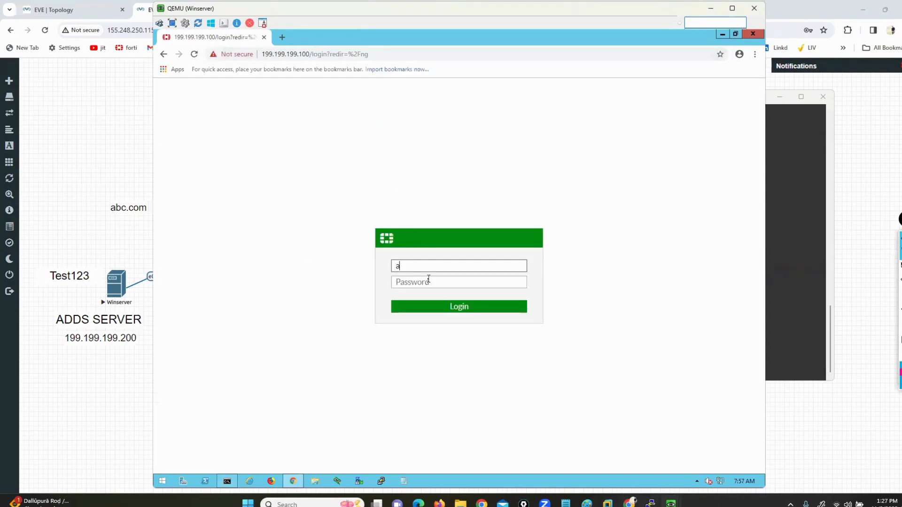
key(Tab)
text(admin)
key(Return)
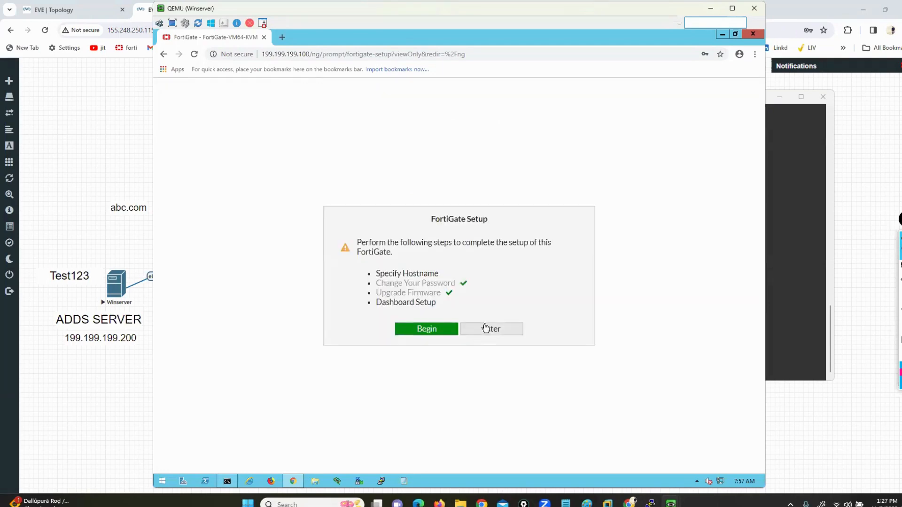
click(485, 328)
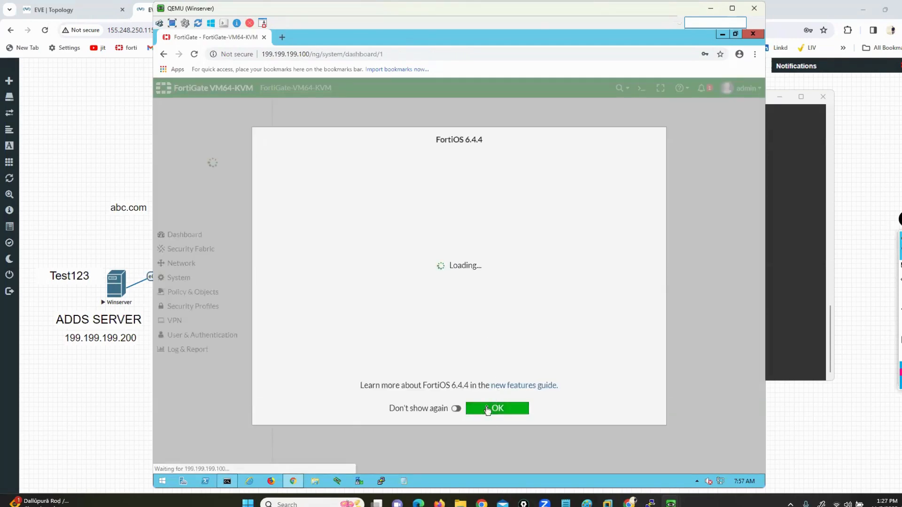
click(487, 409)
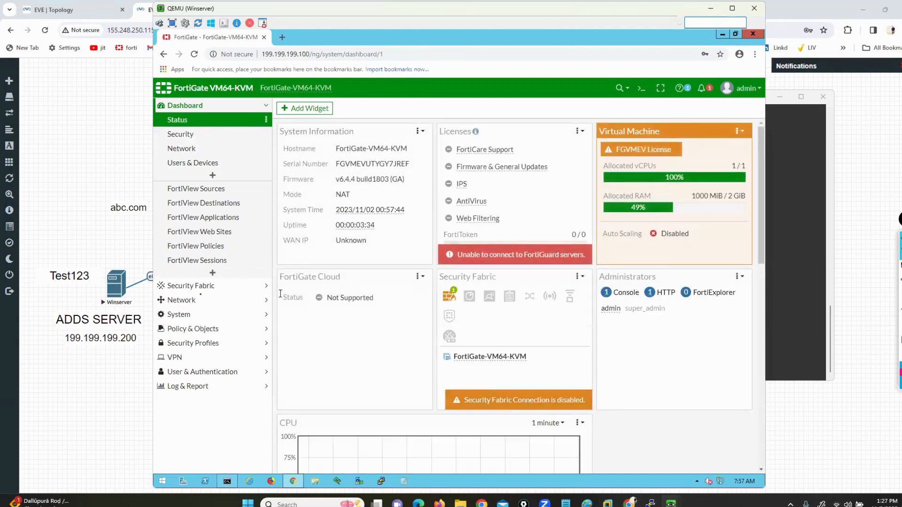
Step: Go to User & Authentication > LDAP Servers and start a new LDAP server entry
click(196, 301)
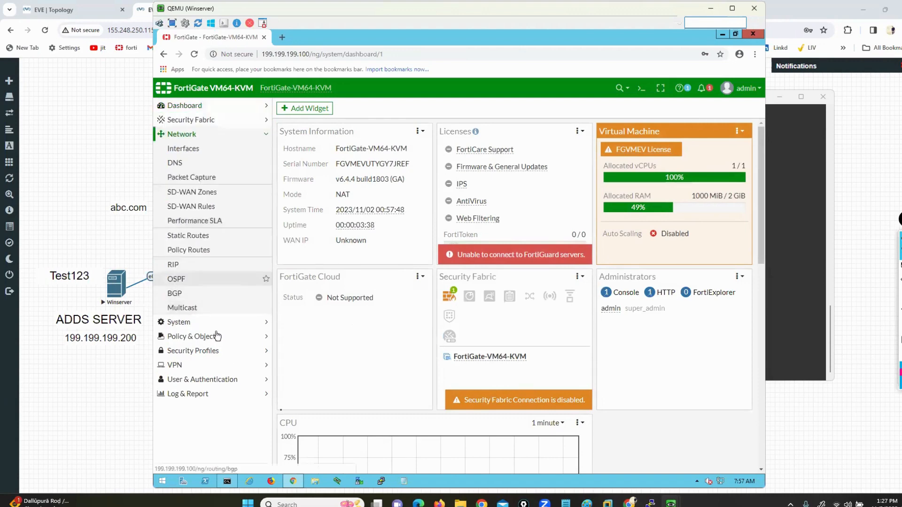
click(216, 382)
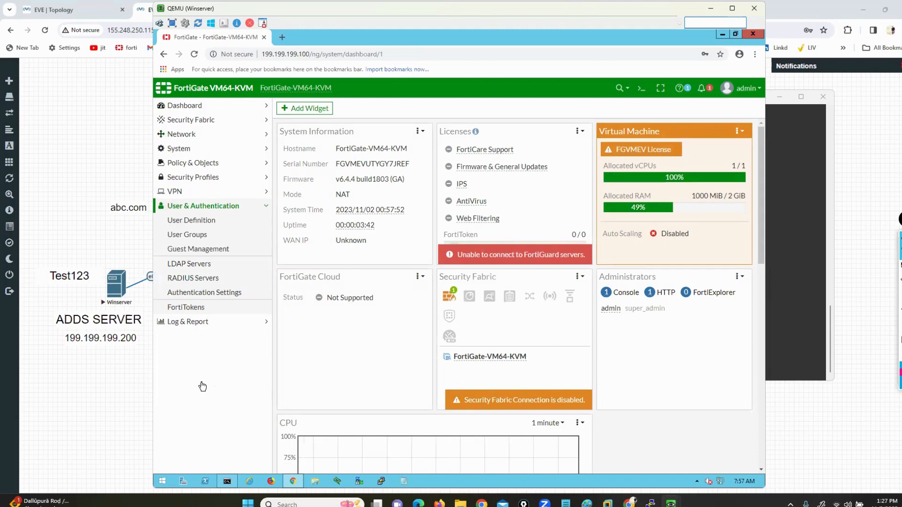
click(195, 266)
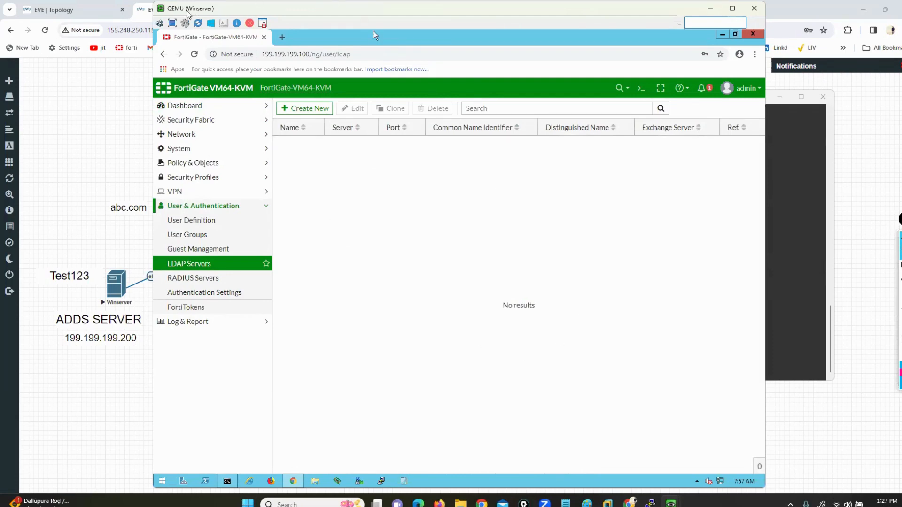
drag(373, 31, 438, 31)
click(370, 108)
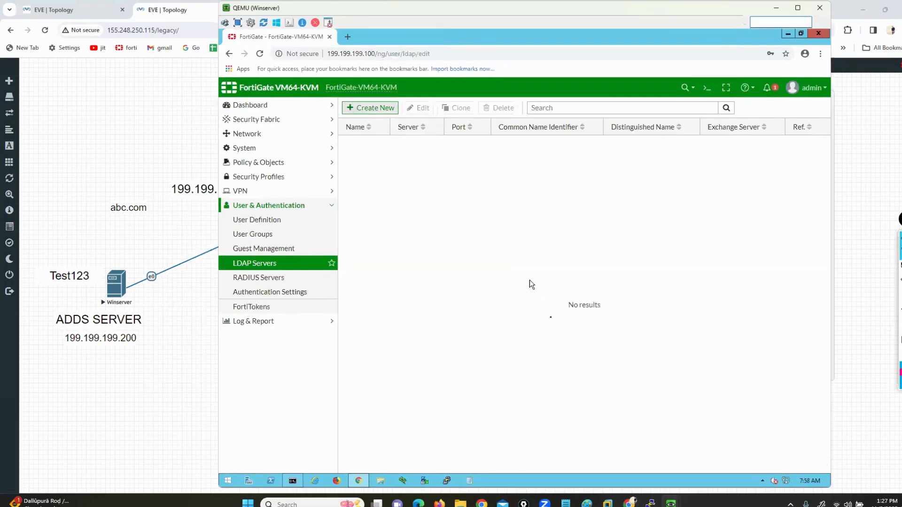
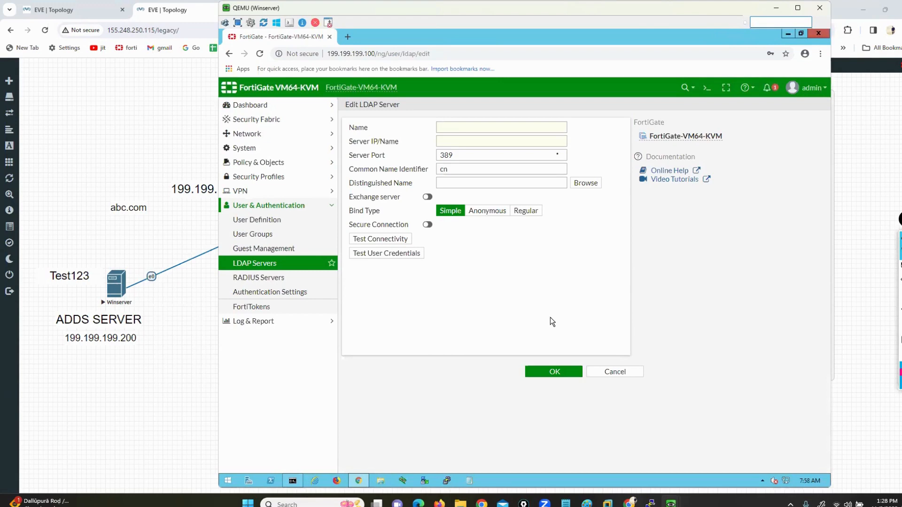
Step: Enter name REMOTE-SRV, server 199.199.199.200 and distinguished name dc=abc,dc=com for the LDAP server
click(508, 128)
text(REMOTE-SRV)
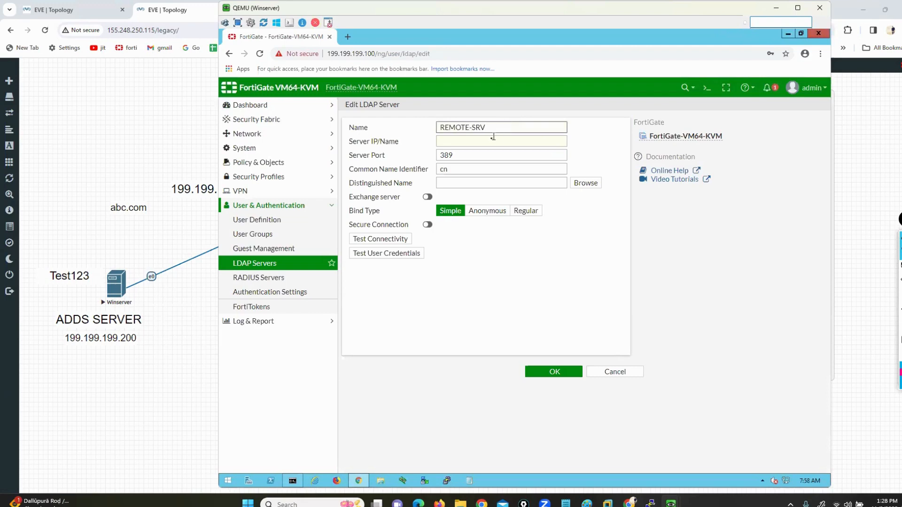
click(491, 141)
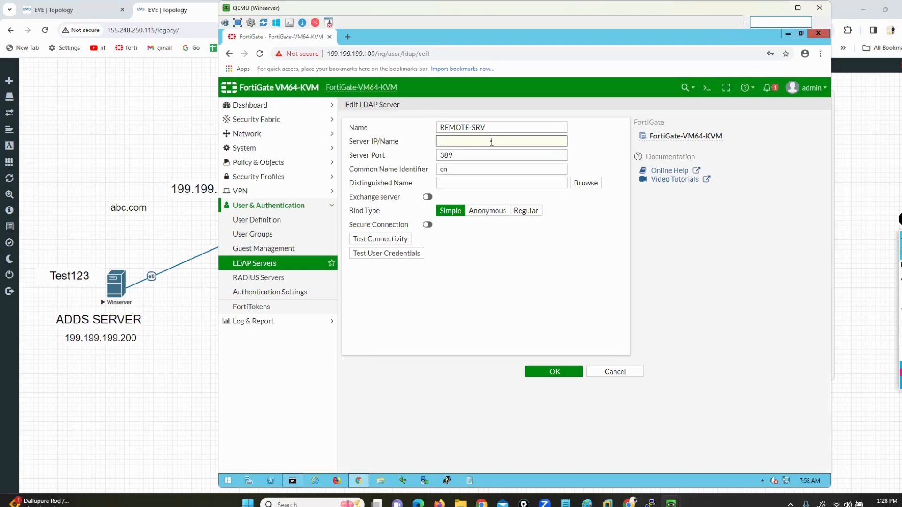
text(199.199.199.200)
drag(355, 183, 378, 184)
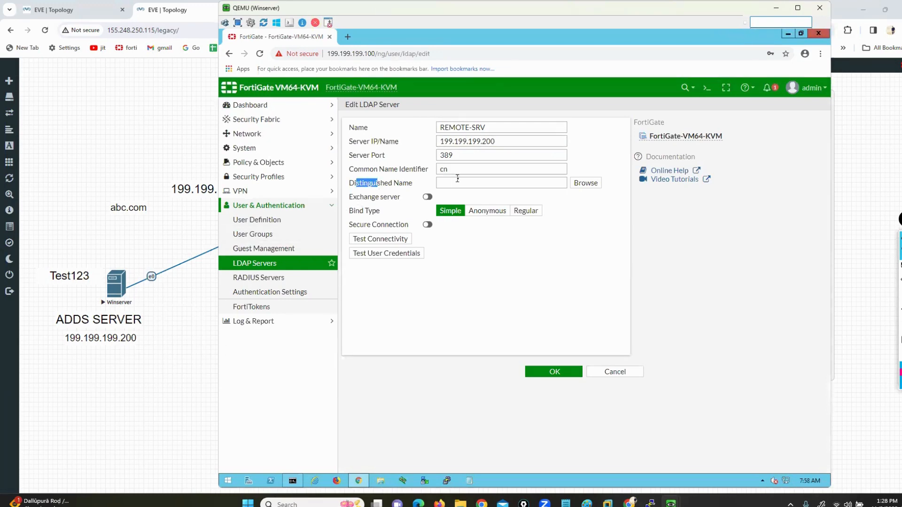
click(487, 184)
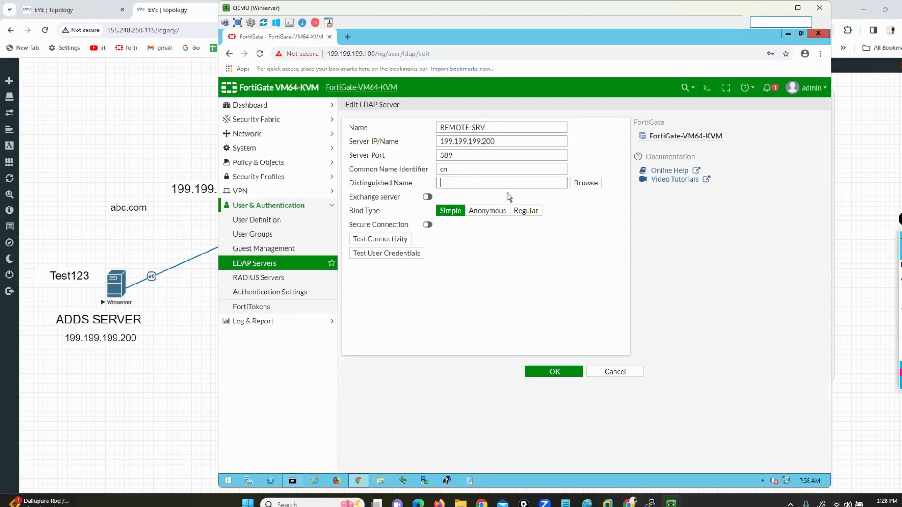
text(dc=abc.dc=com)
mouse_move(671, 504)
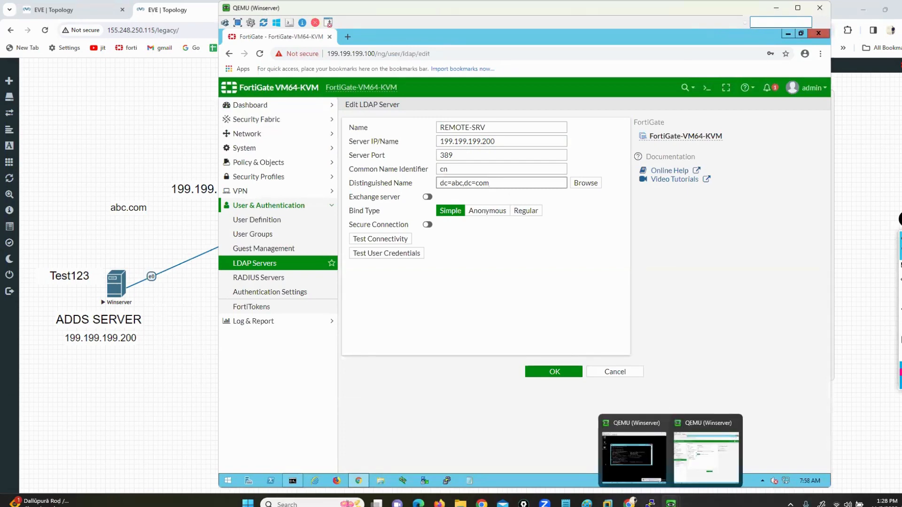
click(635, 458)
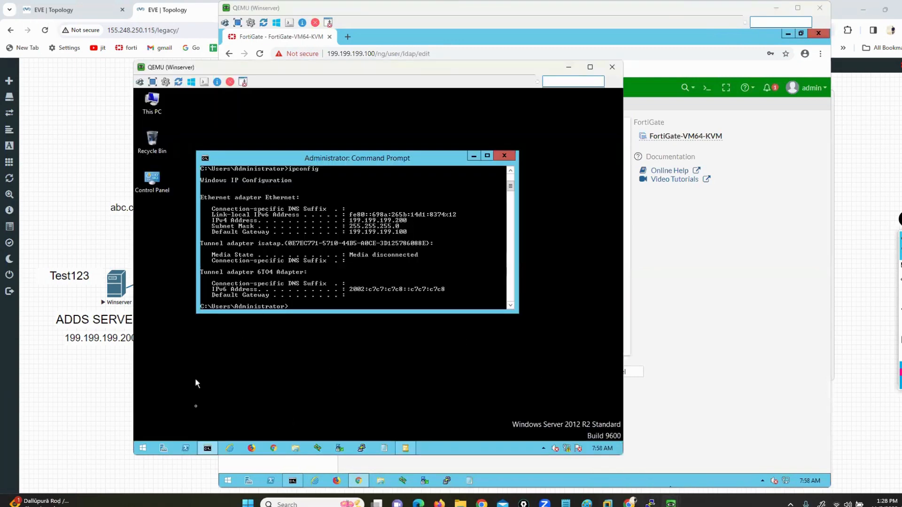
click(142, 448)
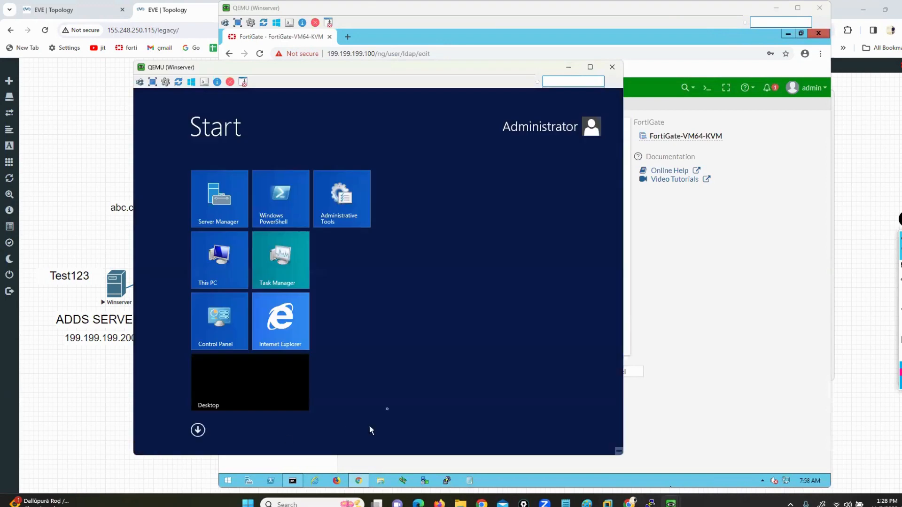
click(271, 378)
click(405, 446)
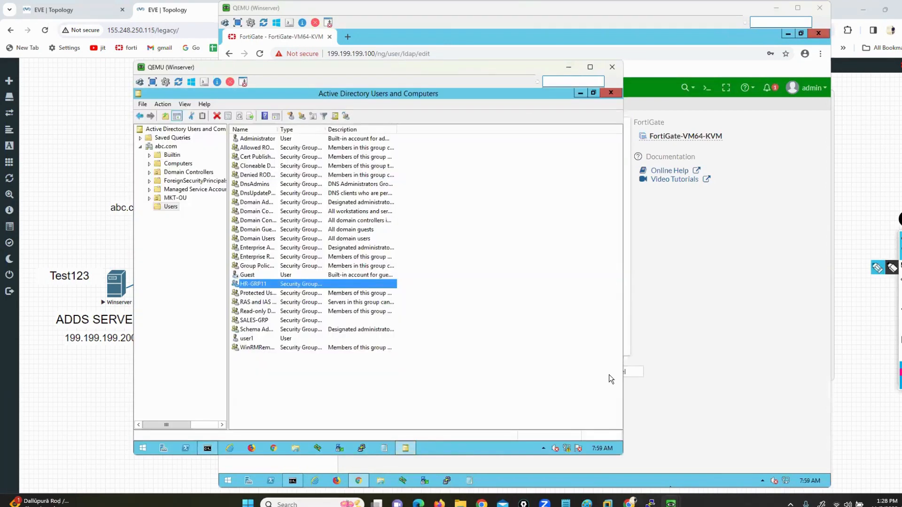
mouse_move(153, 151)
mouse_down()
mouse_move(182, 152)
mouse_move(180, 136)
mouse_move(124, 152)
mouse_move(162, 156)
mouse_up()
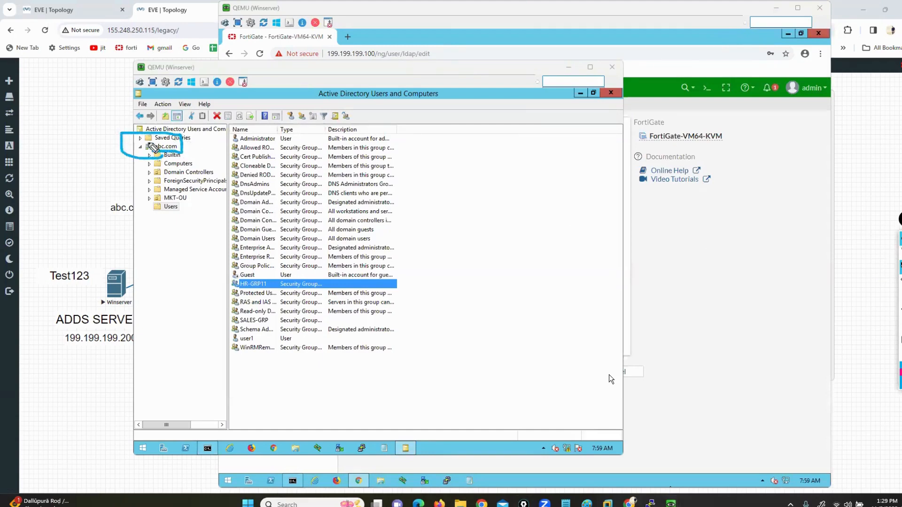
drag(104, 93, 150, 140)
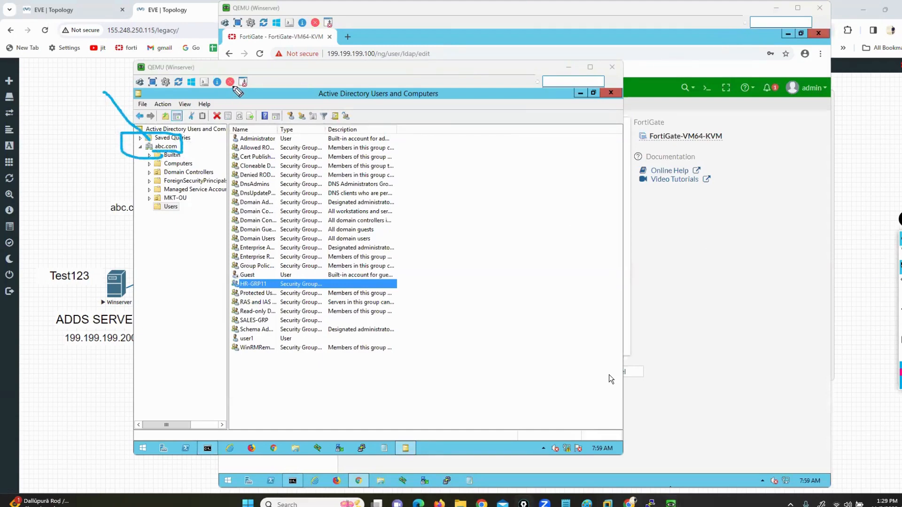
drag(233, 86, 177, 150)
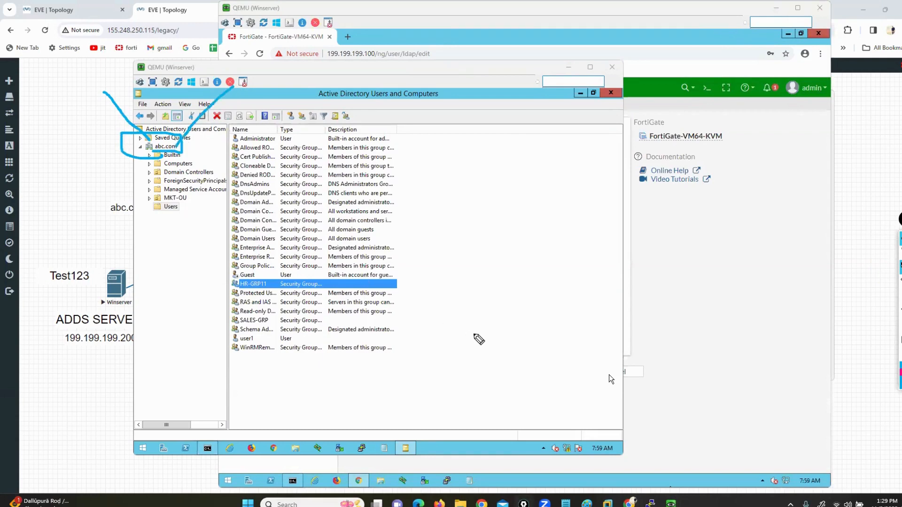
click(901, 313)
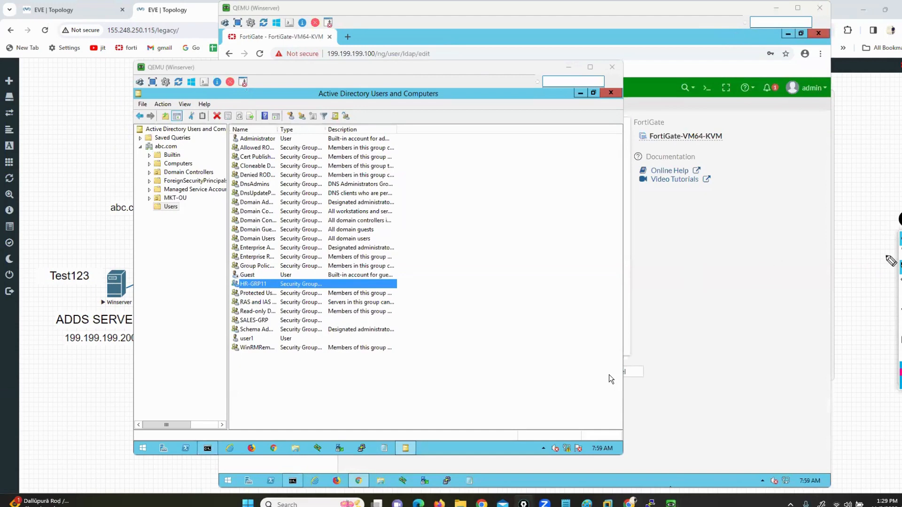
drag(389, 226, 387, 242)
drag(369, 222, 406, 222)
mouse_move(392, 235)
mouse_down()
mouse_move(393, 244)
mouse_move(495, 257)
mouse_move(503, 241)
mouse_move(515, 258)
mouse_move(548, 268)
mouse_move(576, 263)
mouse_move(664, 280)
mouse_move(639, 291)
mouse_up()
click(422, 233)
mouse_move(389, 206)
mouse_down()
mouse_move(355, 211)
mouse_move(356, 260)
mouse_up()
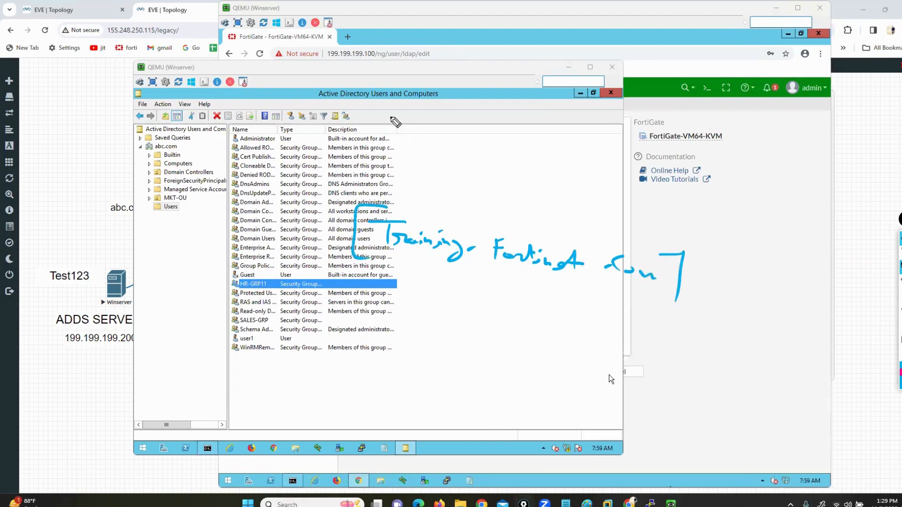
drag(379, 105, 397, 208)
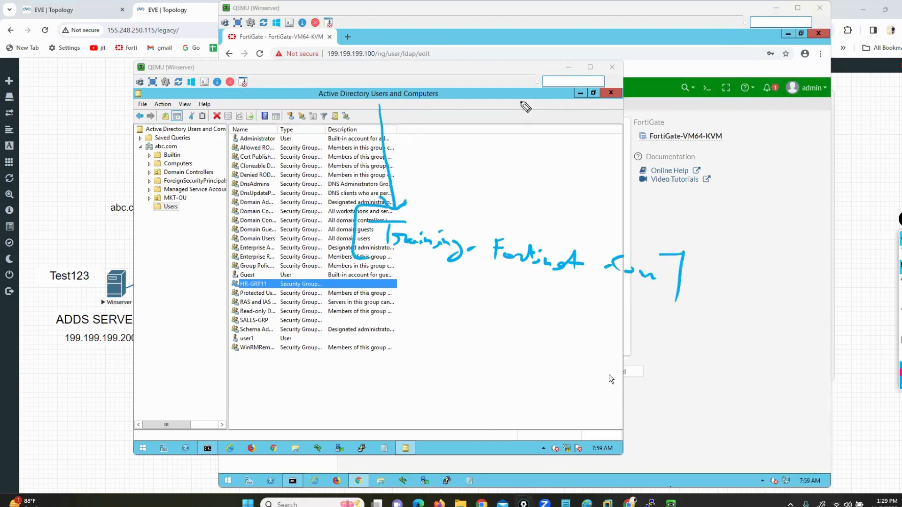
mouse_move(521, 100)
mouse_down()
mouse_move(522, 216)
mouse_move(538, 203)
mouse_up()
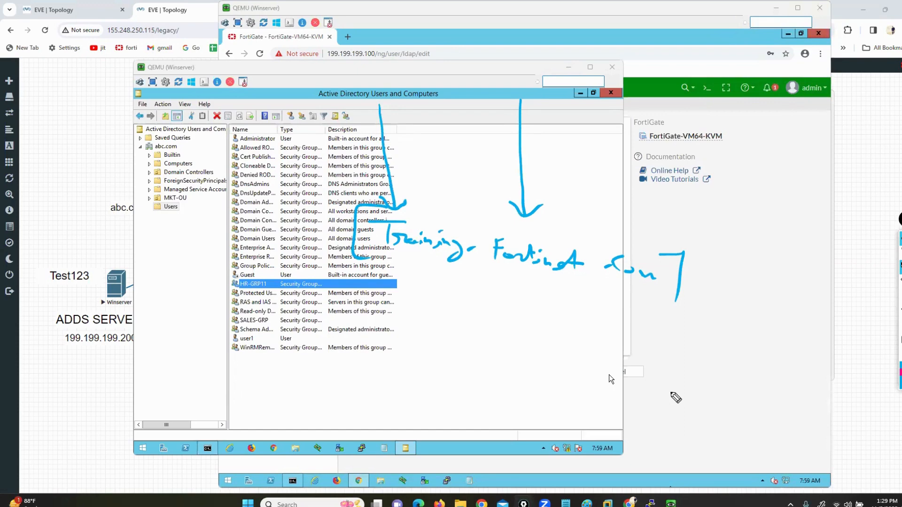
drag(647, 133, 648, 251)
drag(637, 233, 658, 241)
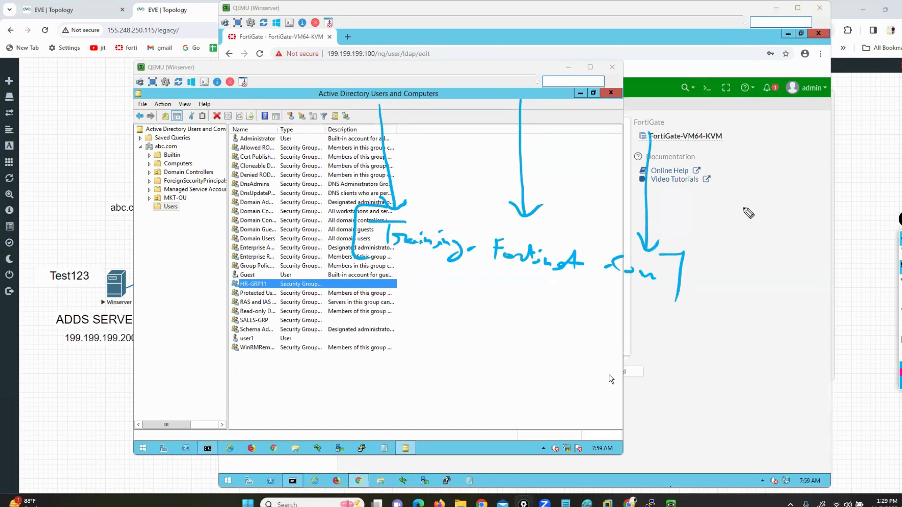
click(900, 324)
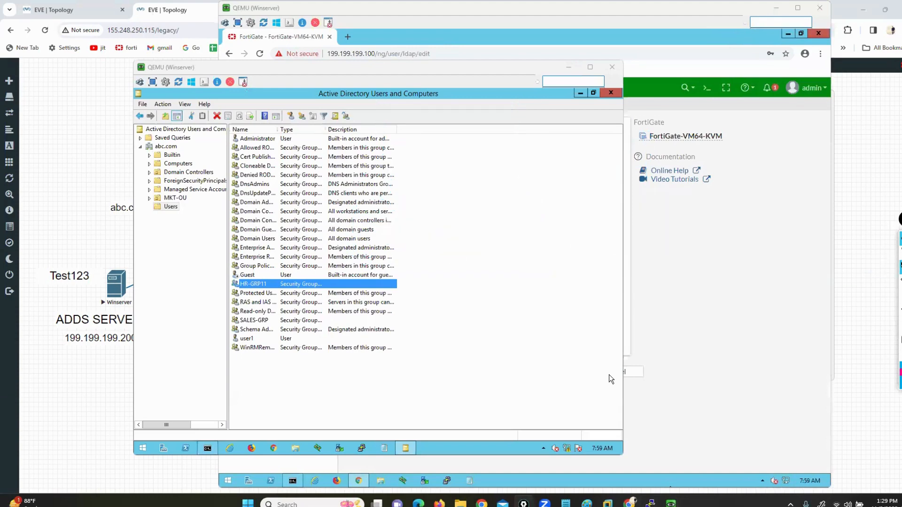
click(900, 252)
click(568, 68)
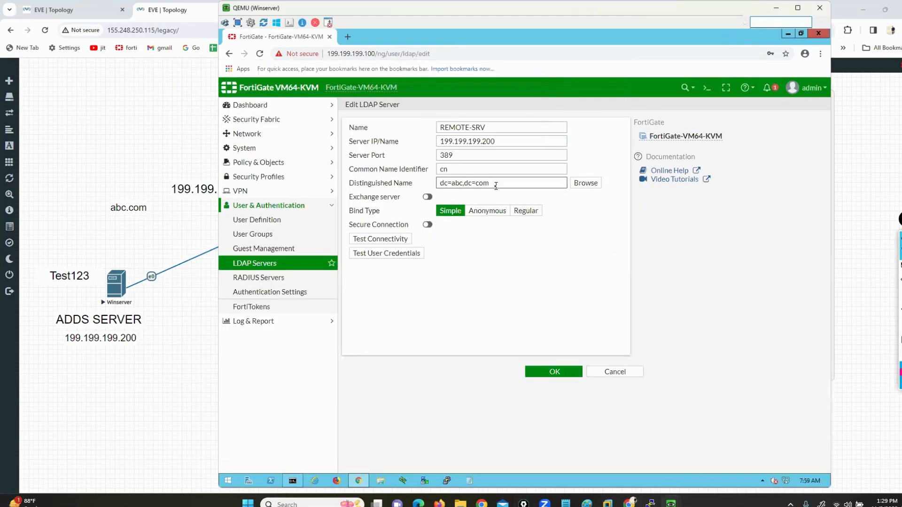
Step: Switch REMOTE-SRV's bind type to Regular and look up the Administrator account in Active Directory
click(526, 212)
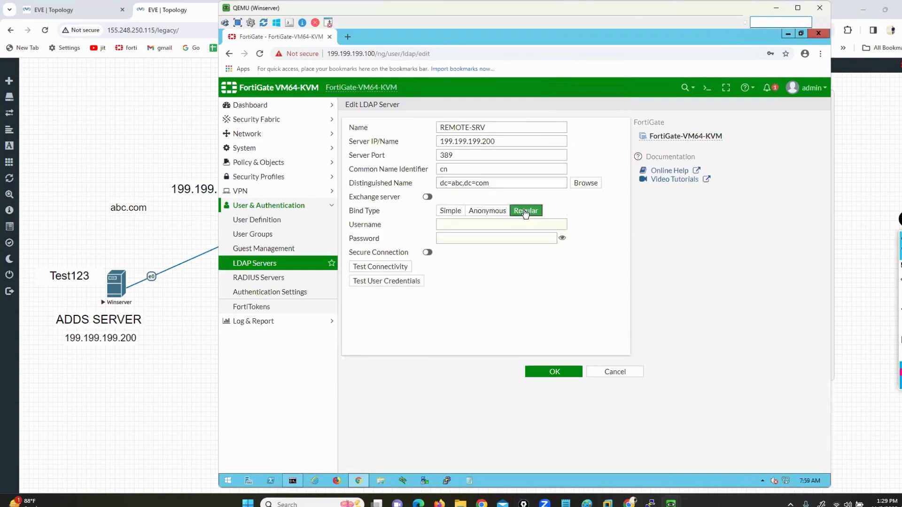
click(453, 224)
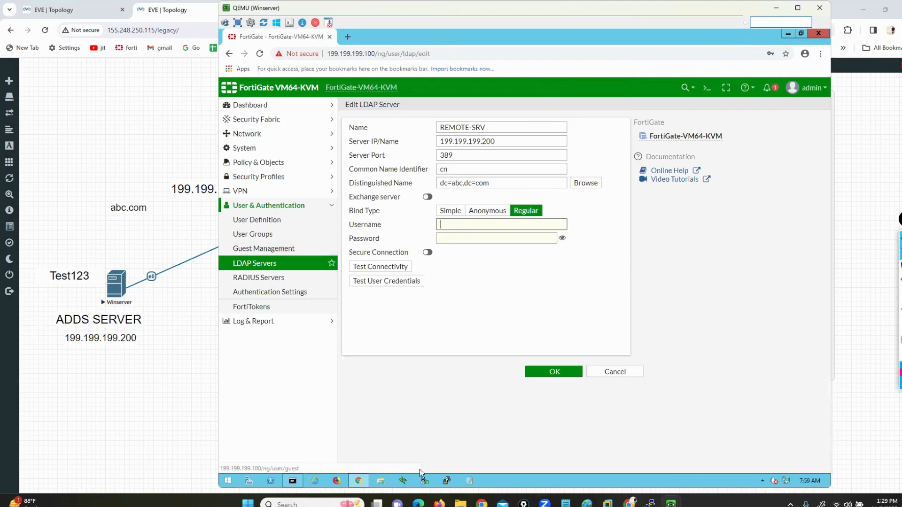
mouse_move(671, 503)
click(631, 459)
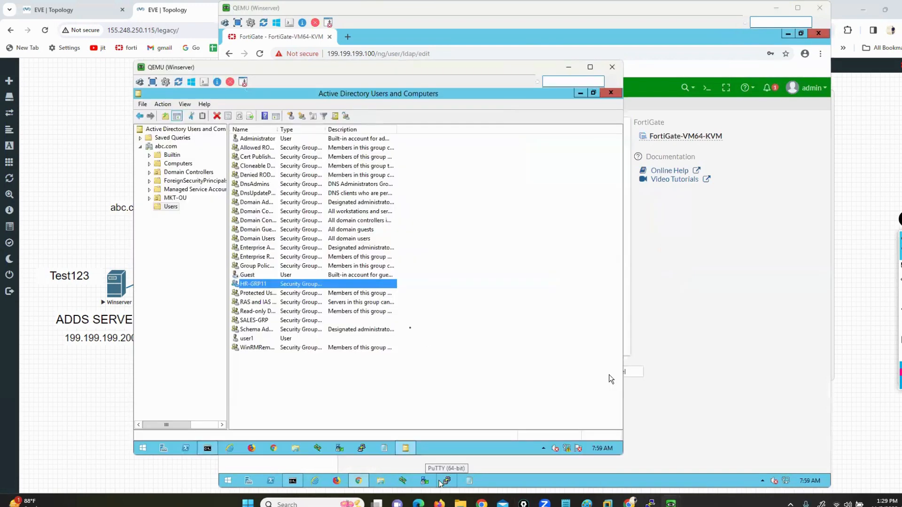
click(257, 140)
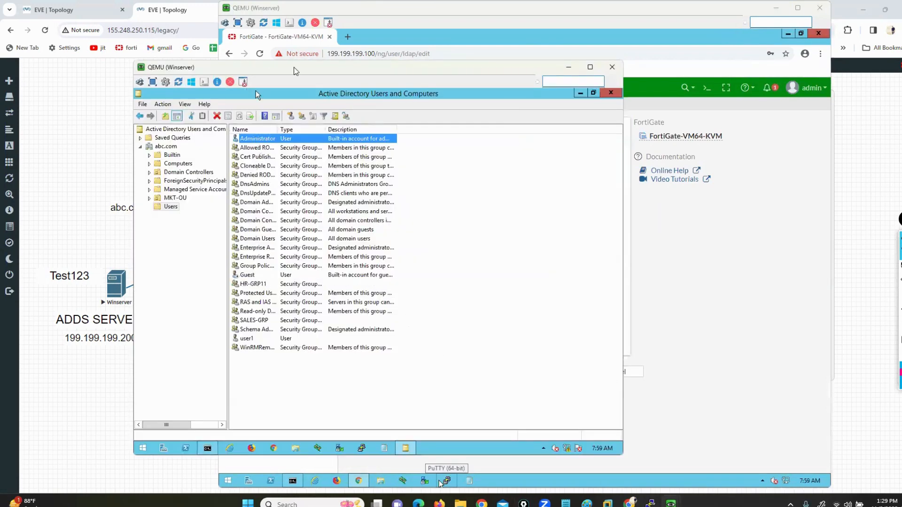
drag(295, 70, 241, 71)
click(516, 67)
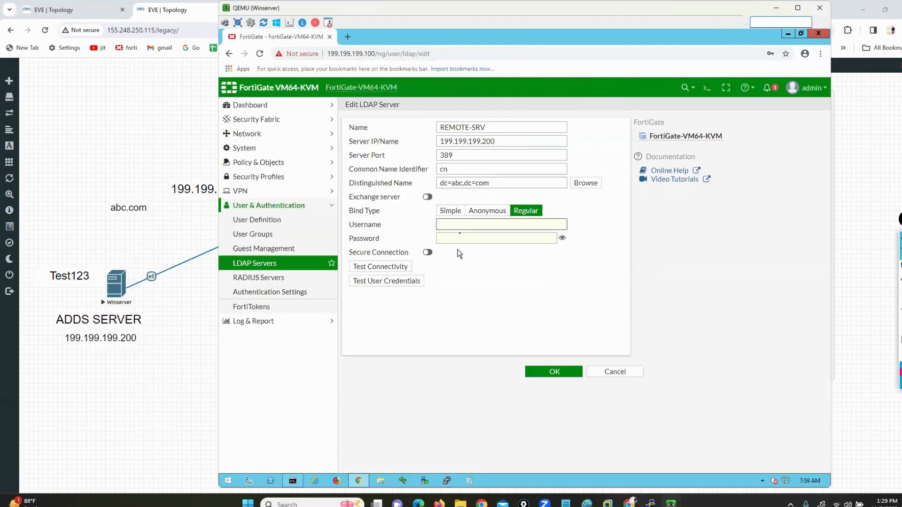
Step: Enter bind username cn=administrator,cn=users,dc=abc,dc=com and the administrator's bind password
click(460, 225)
text(cn=administrator,)
mouse_move(670, 503)
click(637, 452)
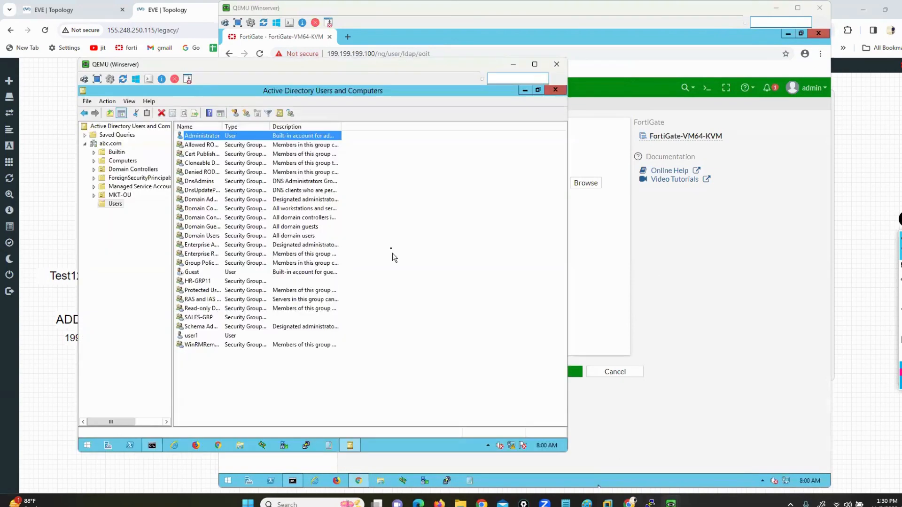
click(113, 206)
click(513, 65)
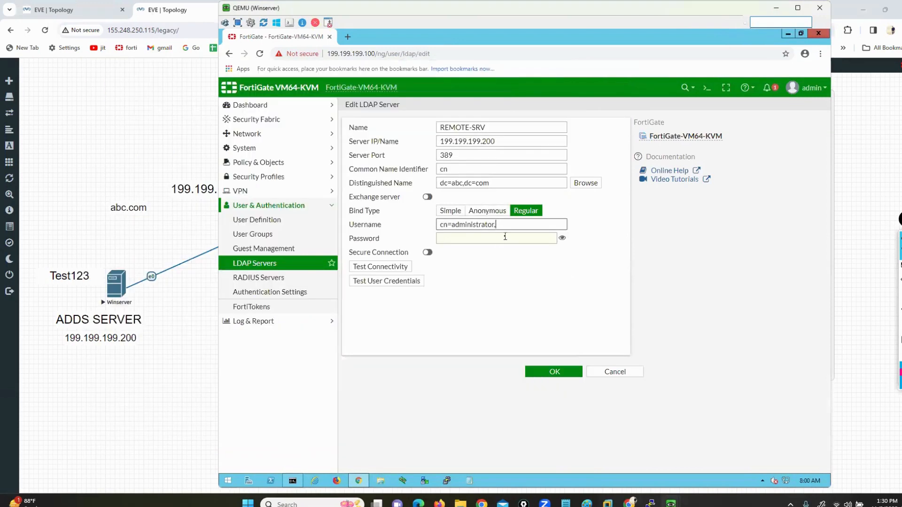
text(cdn=users,dc=abc)
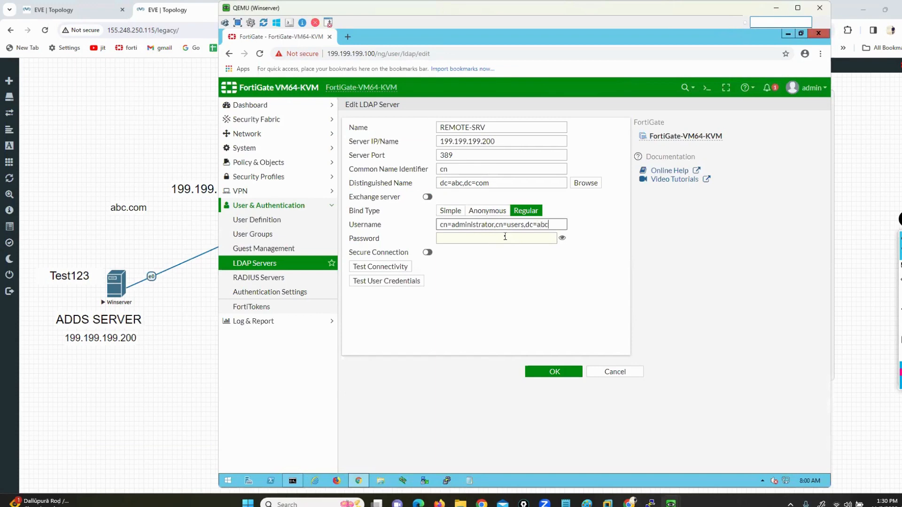
text(,dc=)
text(=com)
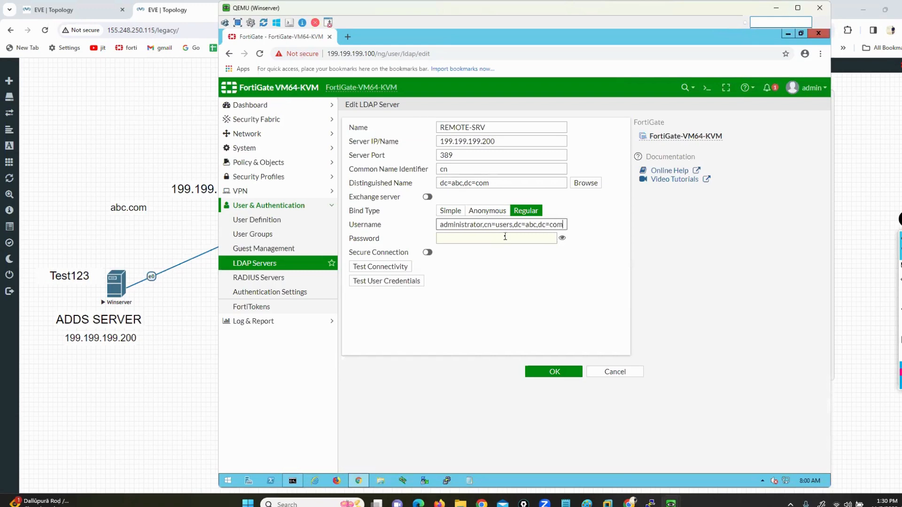
click(478, 241)
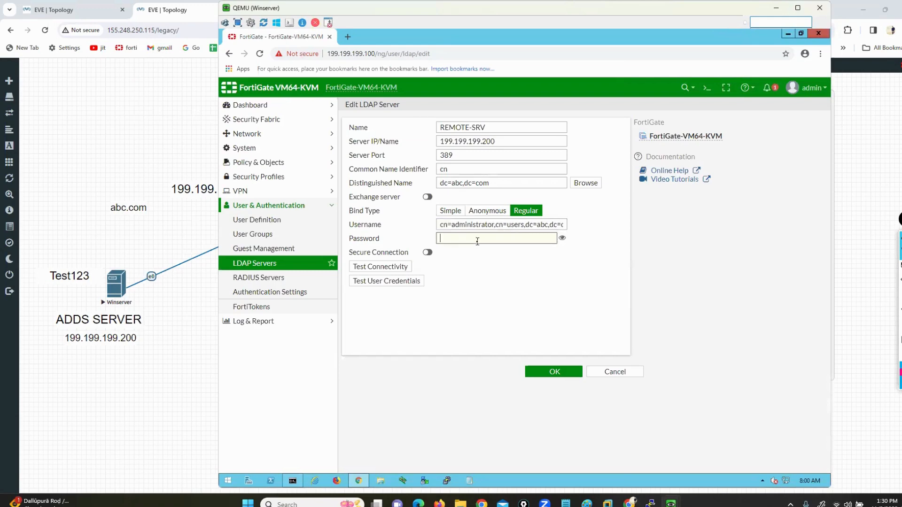
text(••)
Step: Sign out of Windows Server by running logoff in Command Prompt
mouse_move(671, 502)
click(625, 454)
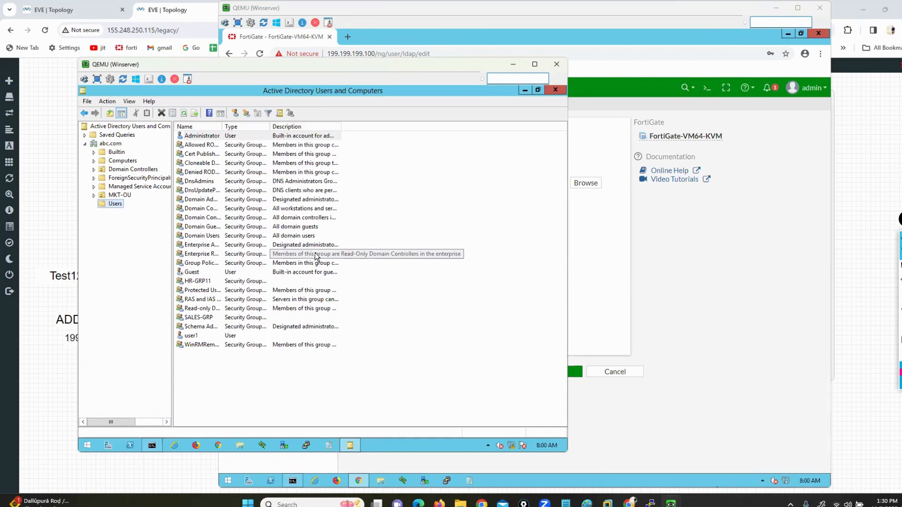
click(157, 447)
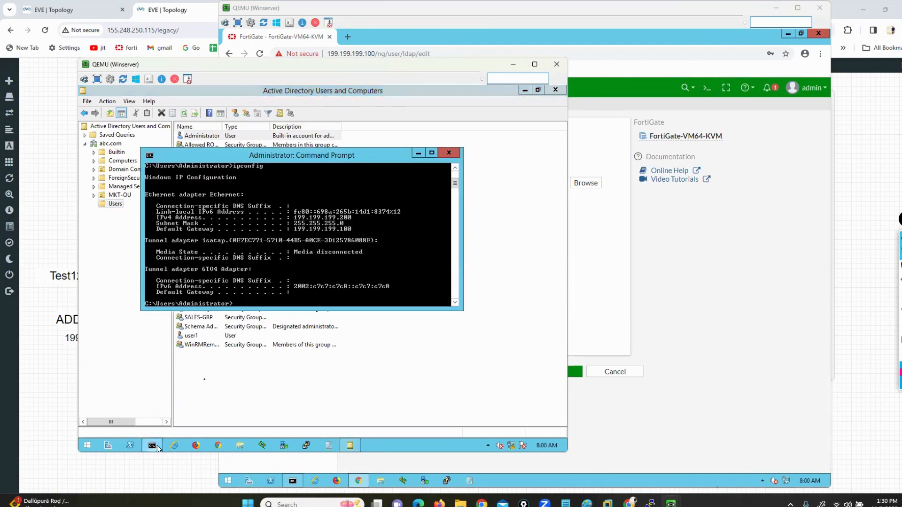
text(logoff)
key(Return)
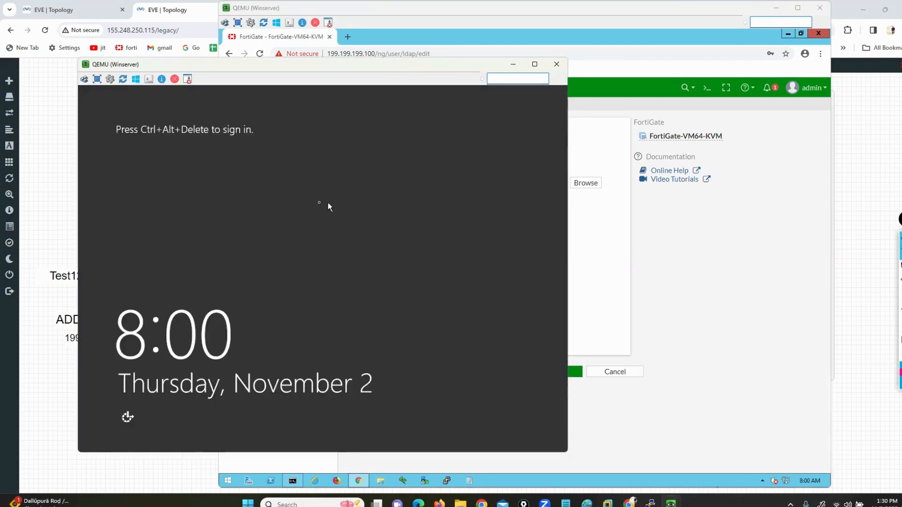
Step: Sign back in to the server as ABC\Administrator with the account password
click(82, 80)
click(266, 238)
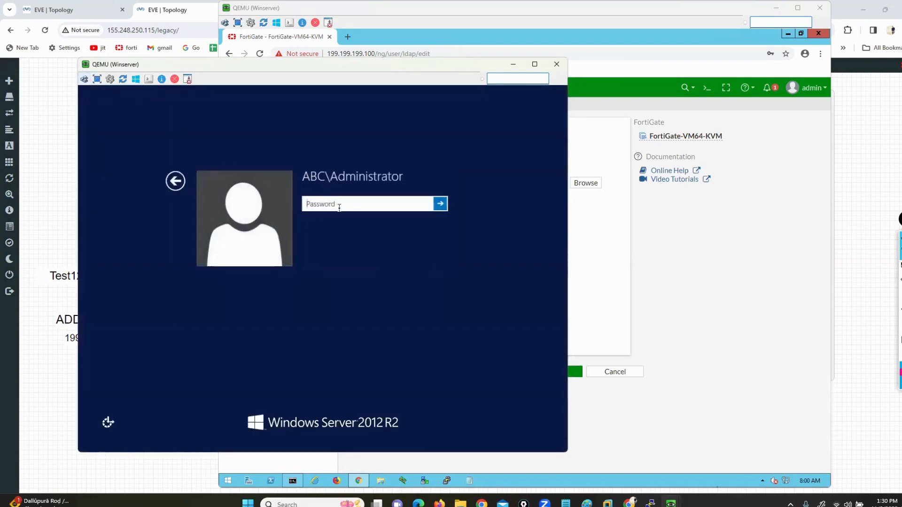
text(P)
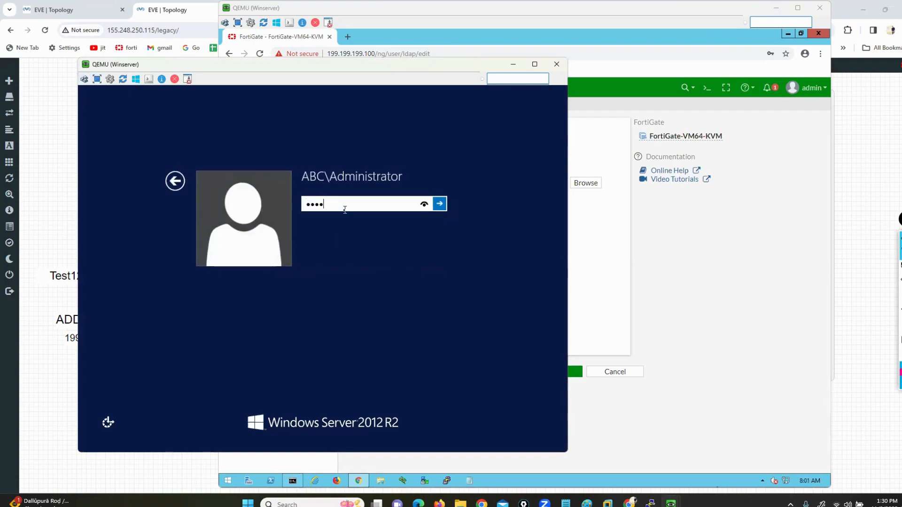
text(•••••••)
click(424, 204)
click(424, 204)
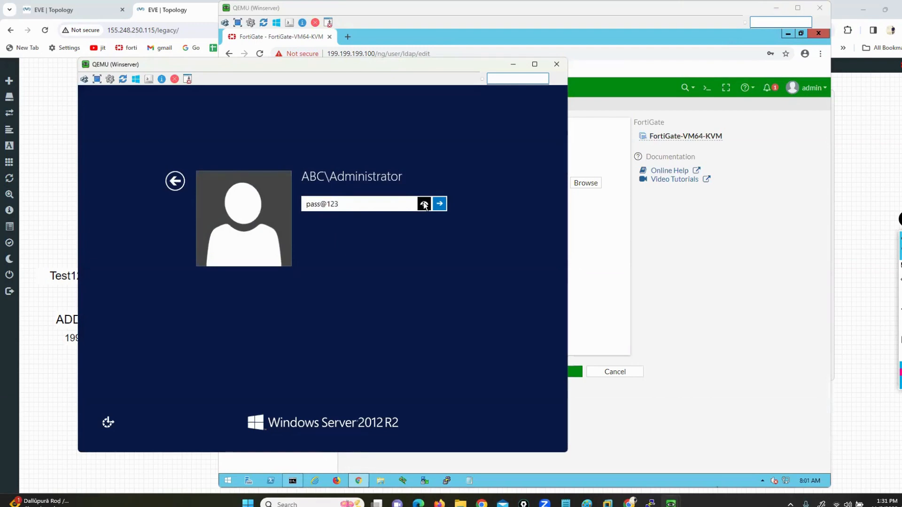
click(440, 205)
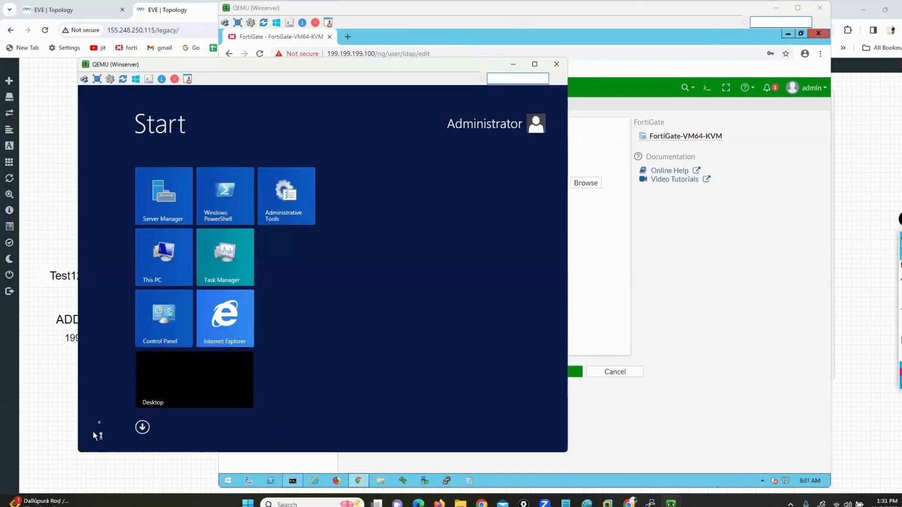
Step: Reopen Active Directory Users and Computers from Start and expand the abc.com domain
click(89, 444)
text(ac)
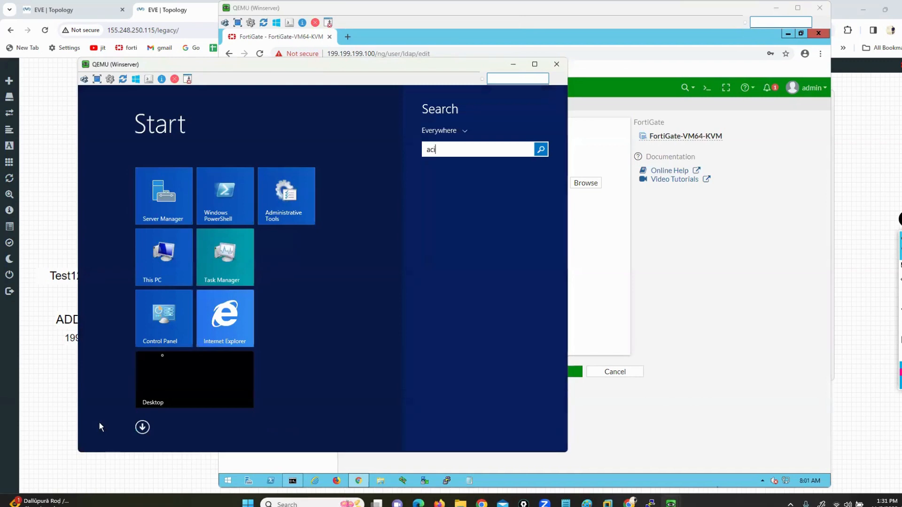
text(tory Users and Computers)
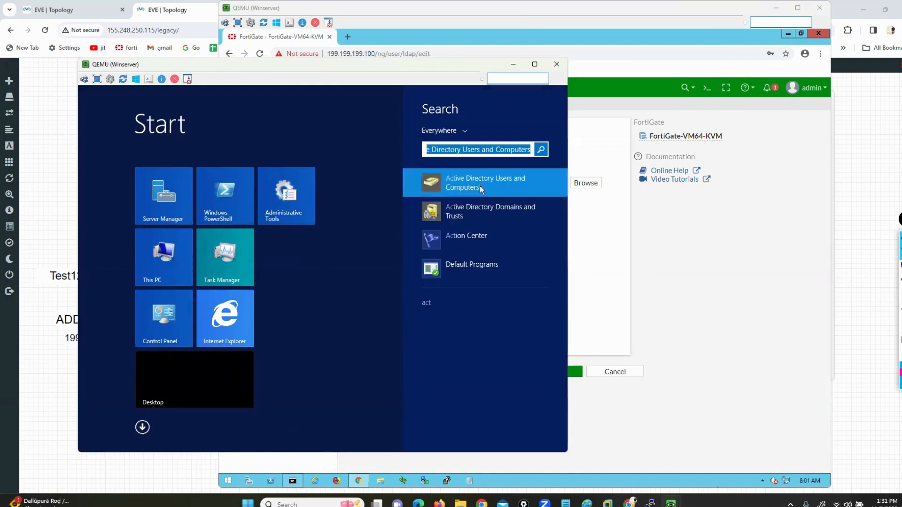
click(480, 186)
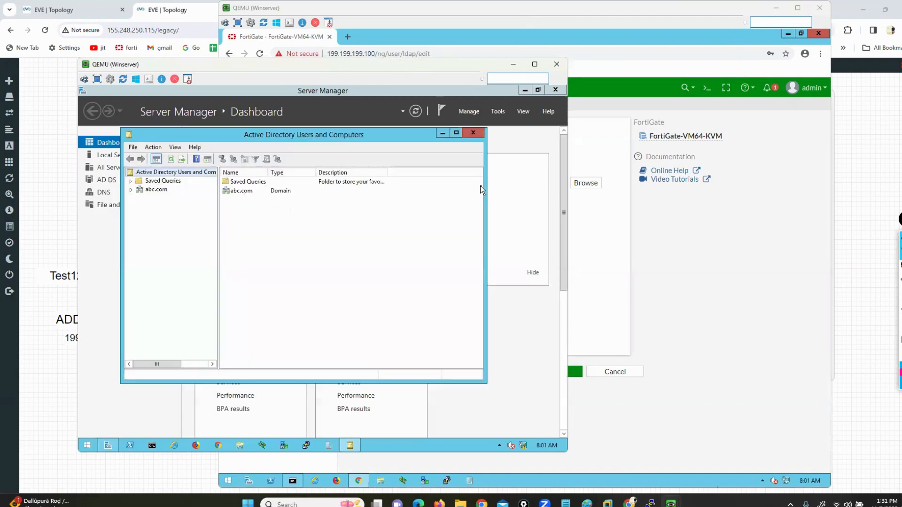
double_click(289, 135)
click(85, 144)
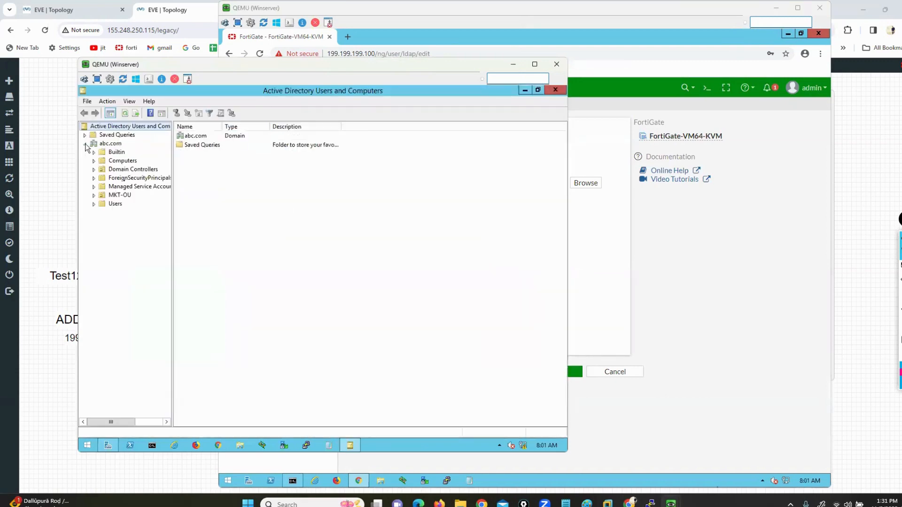
click(686, 312)
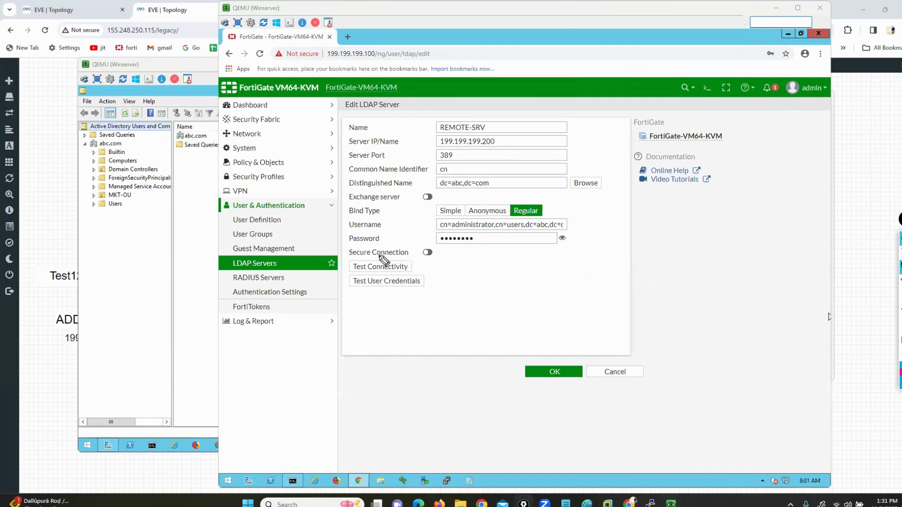
Step: Confirm REMOTE-SRV's connectivity test is successful, save the server, and go to User Groups
drag(348, 274, 401, 273)
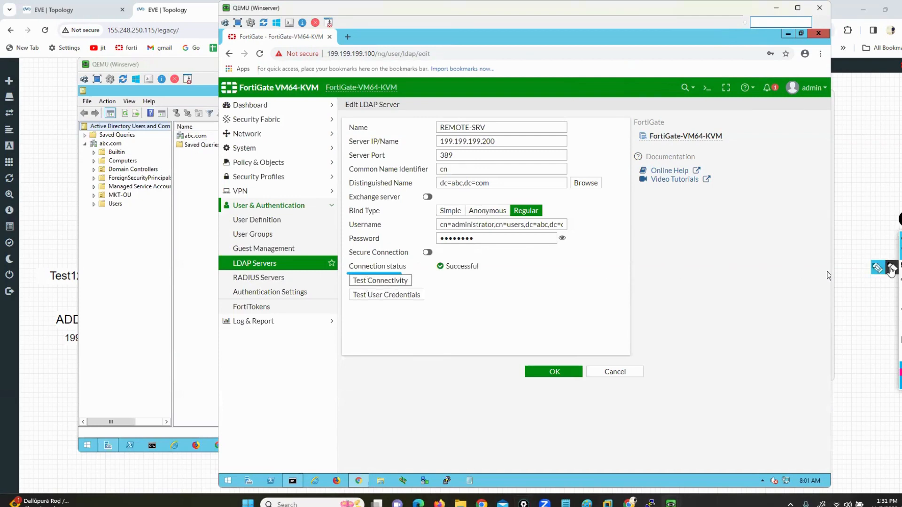
click(891, 270)
mouse_move(491, 260)
mouse_down()
mouse_move(428, 263)
mouse_move(427, 278)
mouse_move(490, 281)
mouse_move(489, 259)
mouse_up()
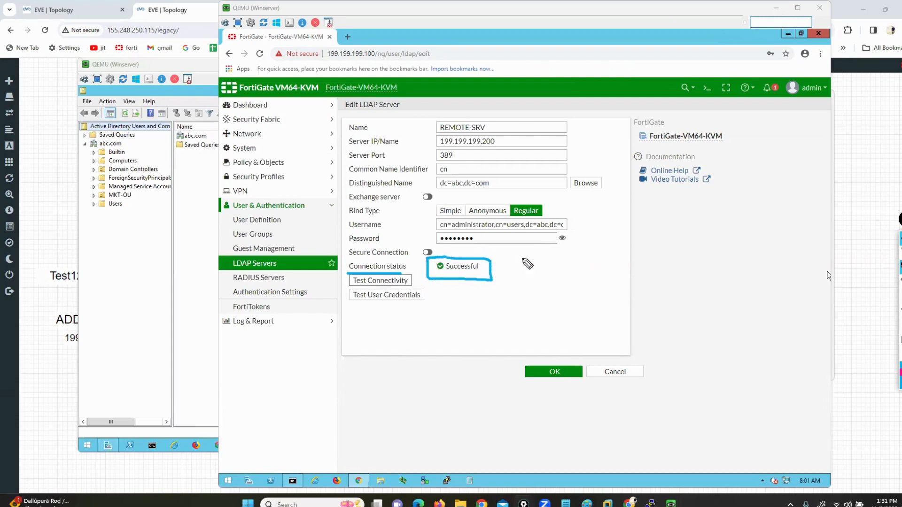
click(900, 334)
click(901, 252)
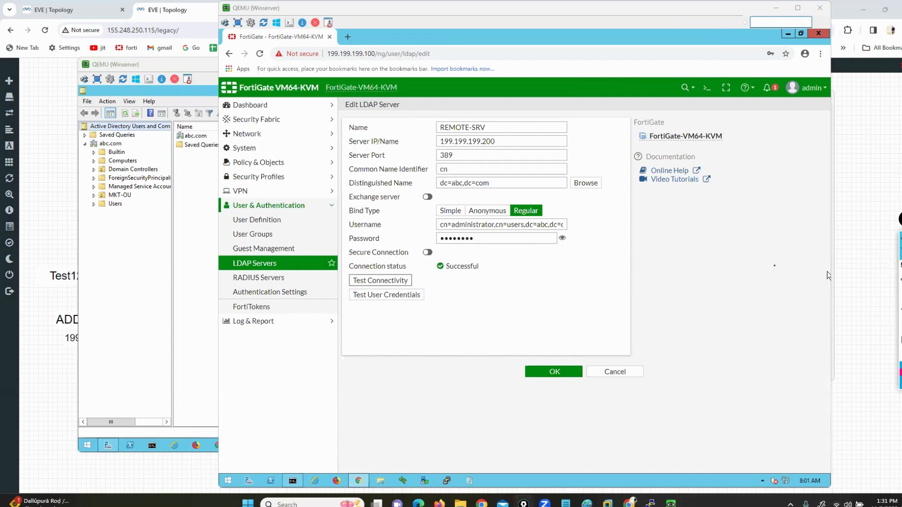
click(545, 371)
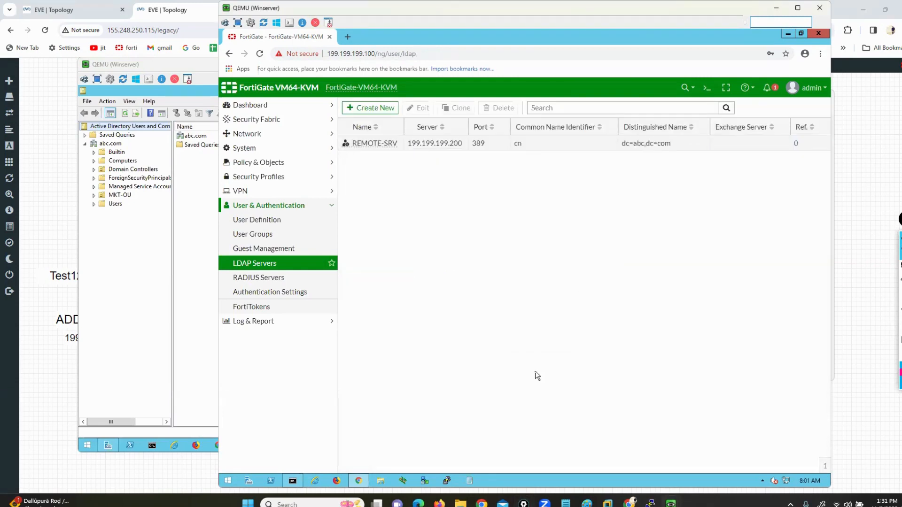
click(255, 238)
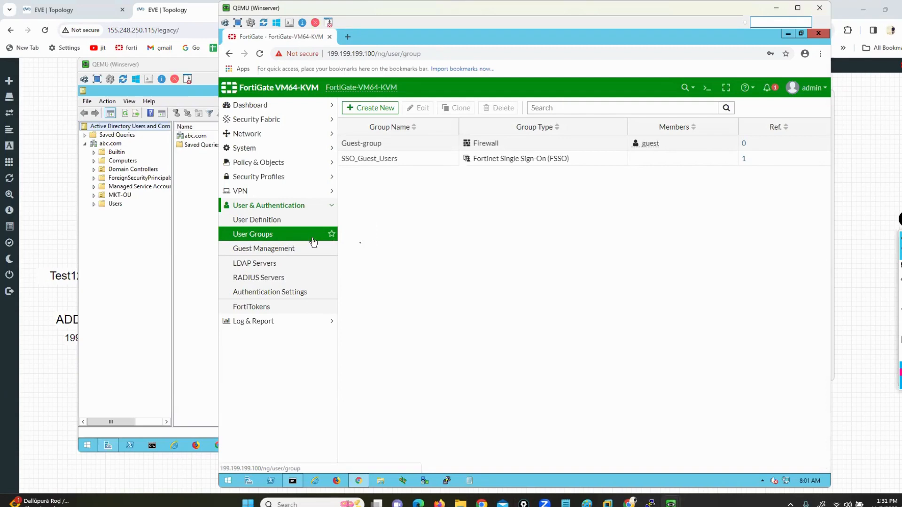
Step: Create a user group named 'remote' and add a remote group match from REMOTE-SRV
click(380, 109)
click(430, 126)
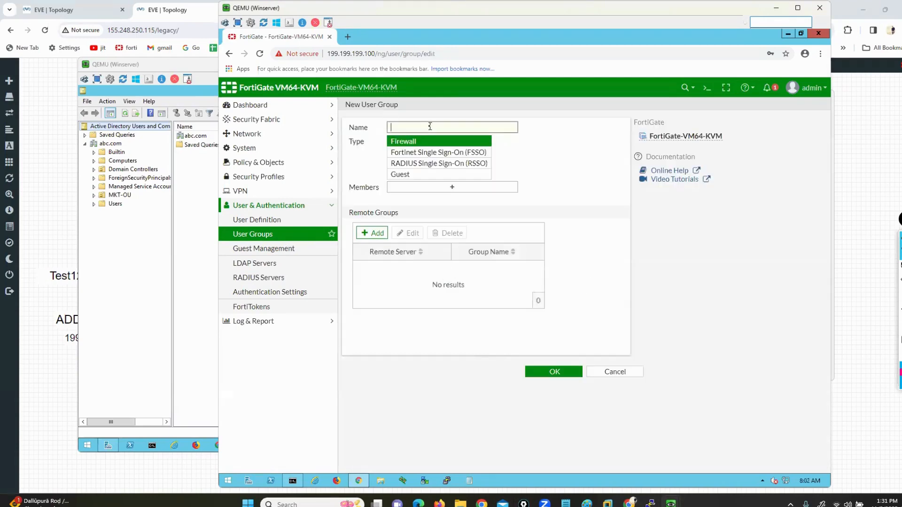
text(remote-users)
click(382, 233)
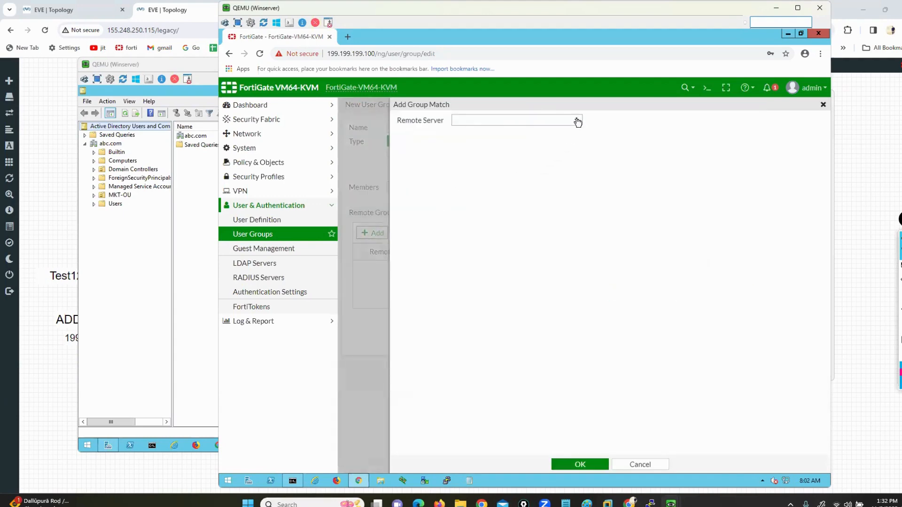
click(576, 122)
click(498, 161)
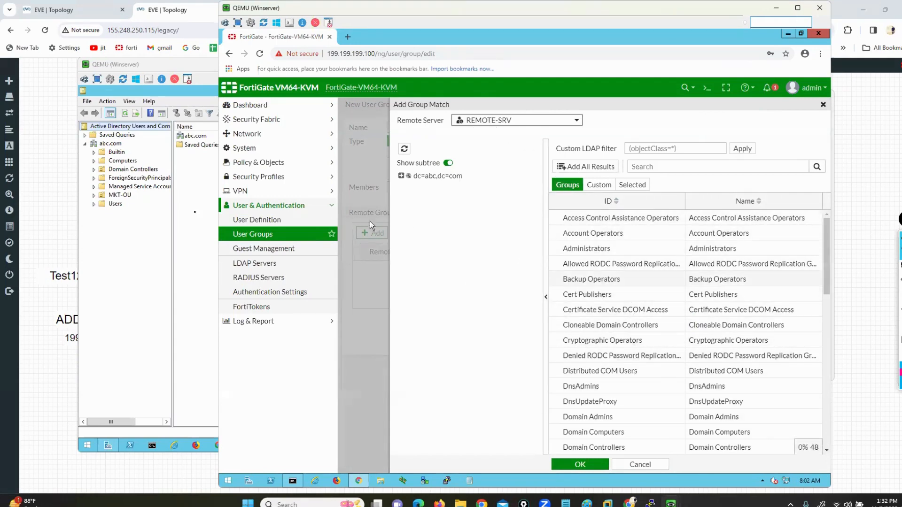
Step: Expand the dc=abc,dc=com LDAP tree and scroll through REMOTE-SRV's directory groups
click(218, 211)
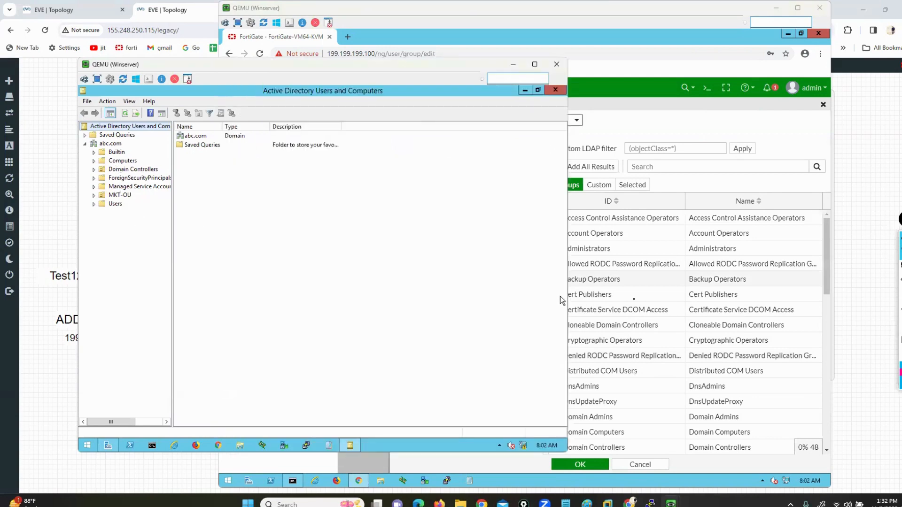
click(574, 295)
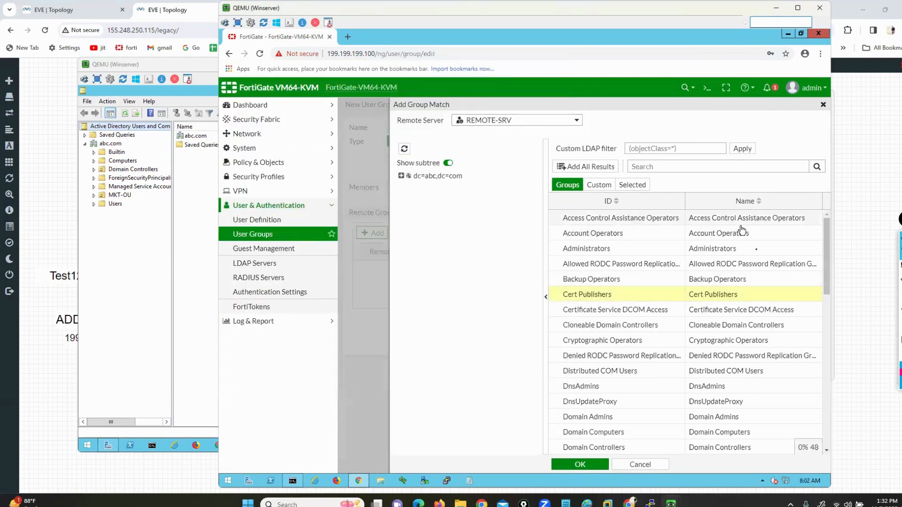
click(400, 176)
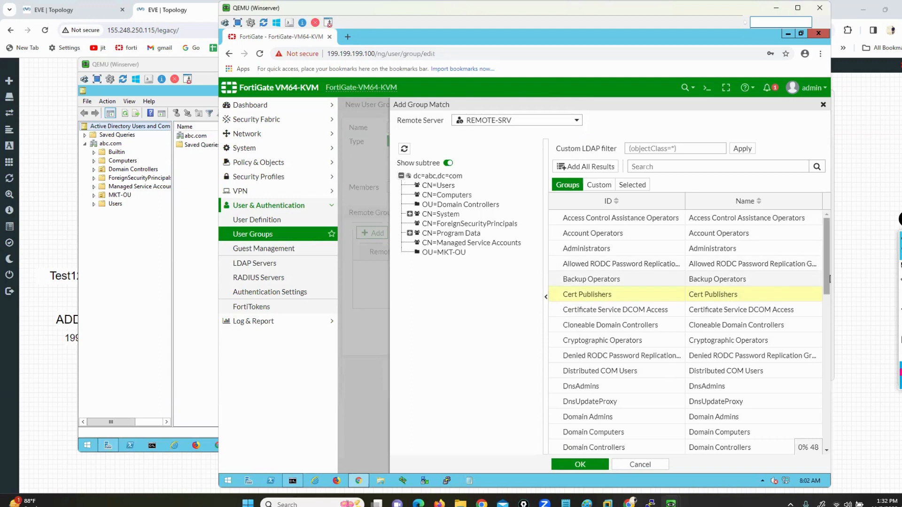
mouse_move(470, 246)
mouse_down()
mouse_move(472, 262)
mouse_move(416, 248)
mouse_move(426, 264)
mouse_move(201, 242)
mouse_move(135, 197)
mouse_up()
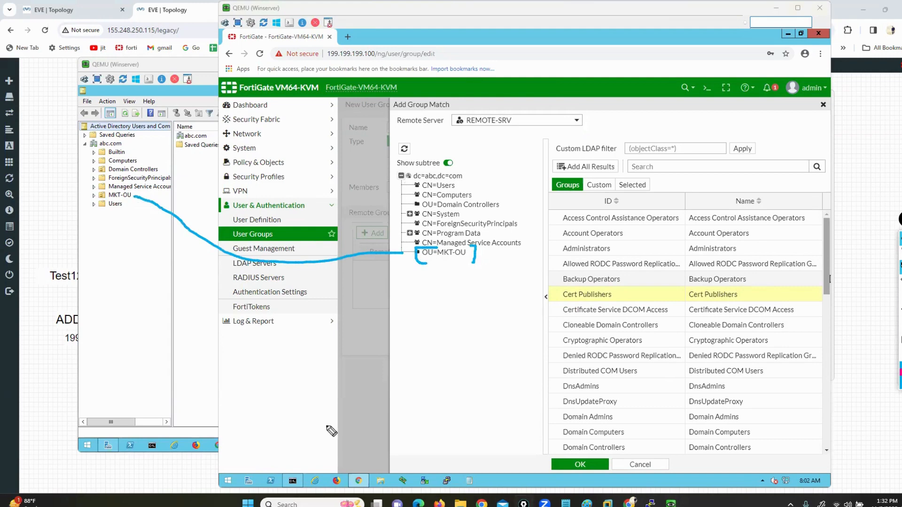
mouse_move(415, 178)
mouse_down()
mouse_move(180, 260)
mouse_move(118, 207)
mouse_up()
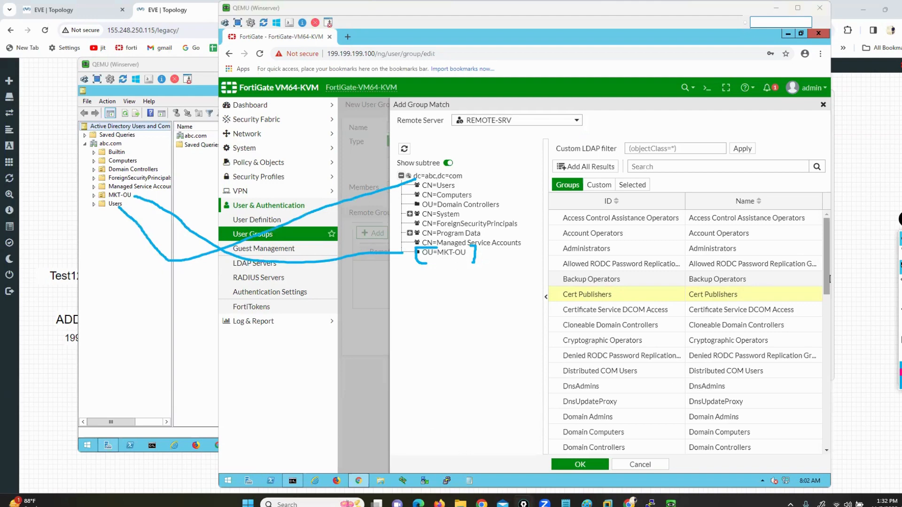
click(900, 280)
click(900, 254)
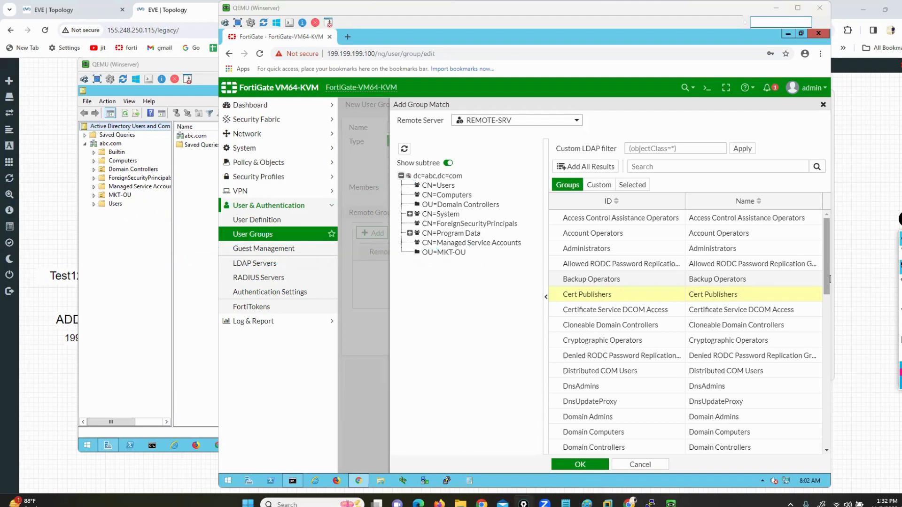
scroll(664, 366, down, 2)
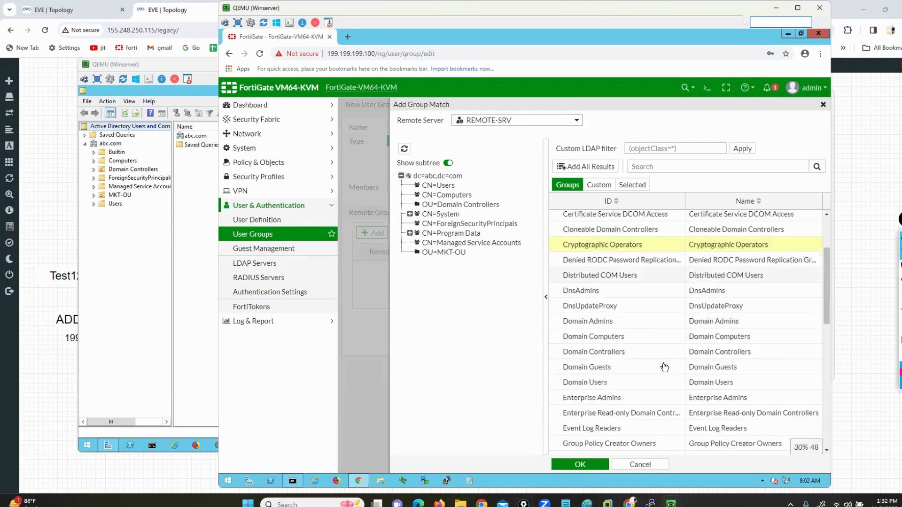
scroll(664, 367, down, 9)
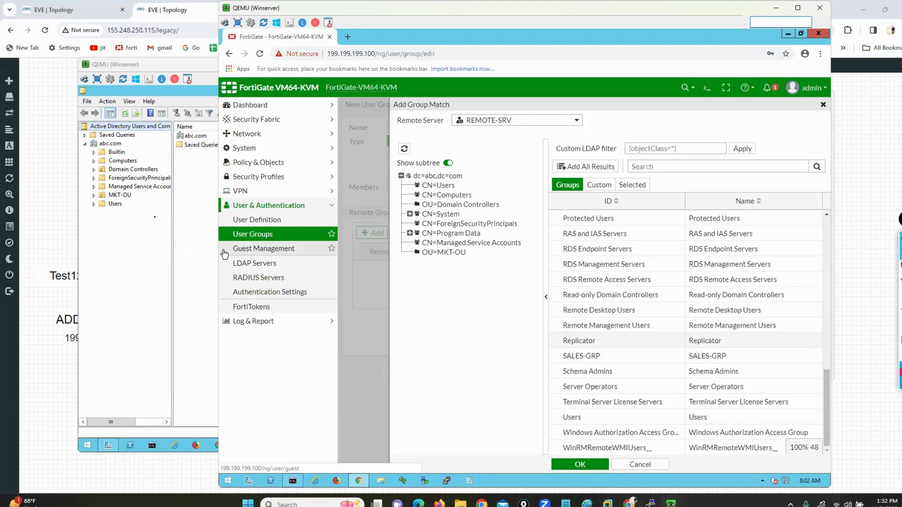
Step: Match HR-GRP11 in Active Directory's Users container against the FortiGate group list, marking both
click(167, 216)
click(115, 204)
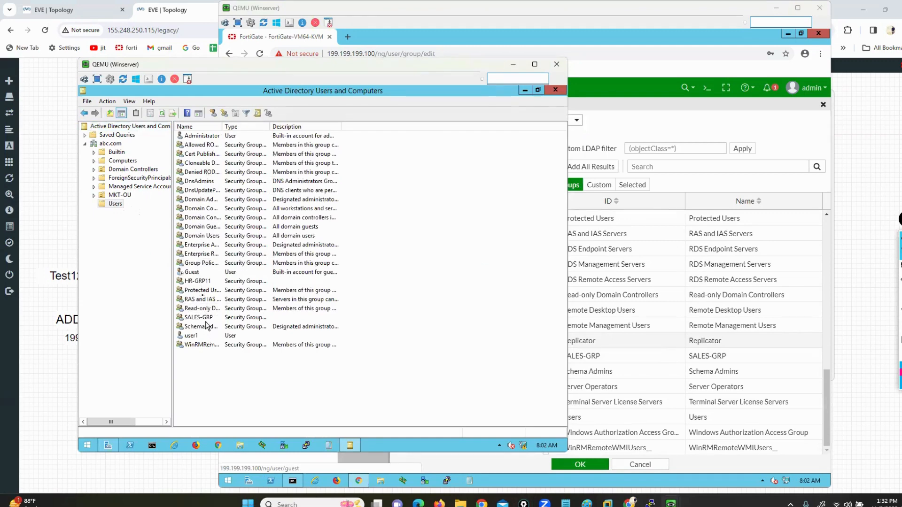
click(201, 281)
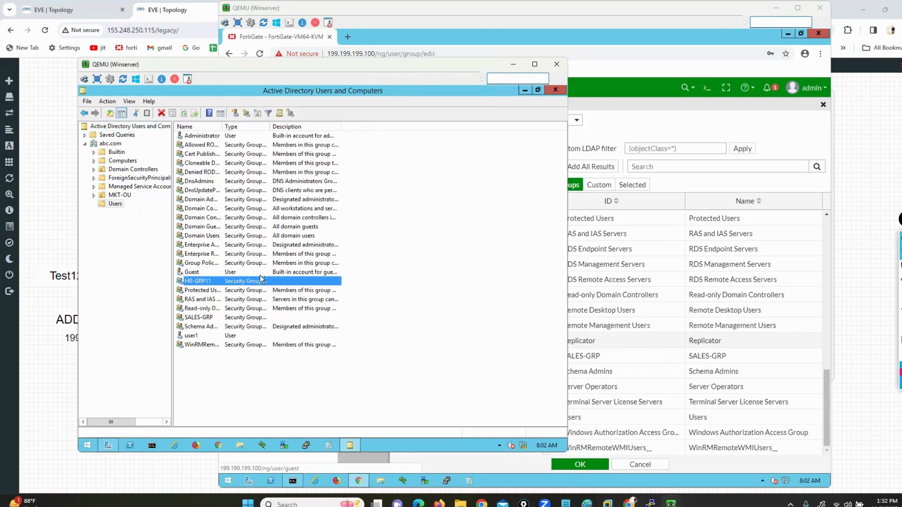
click(570, 356)
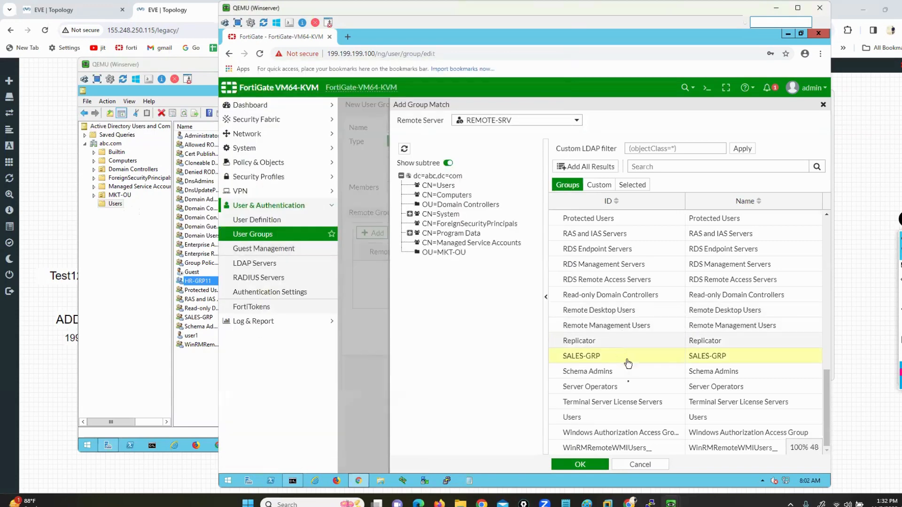
scroll(622, 402, up, 3)
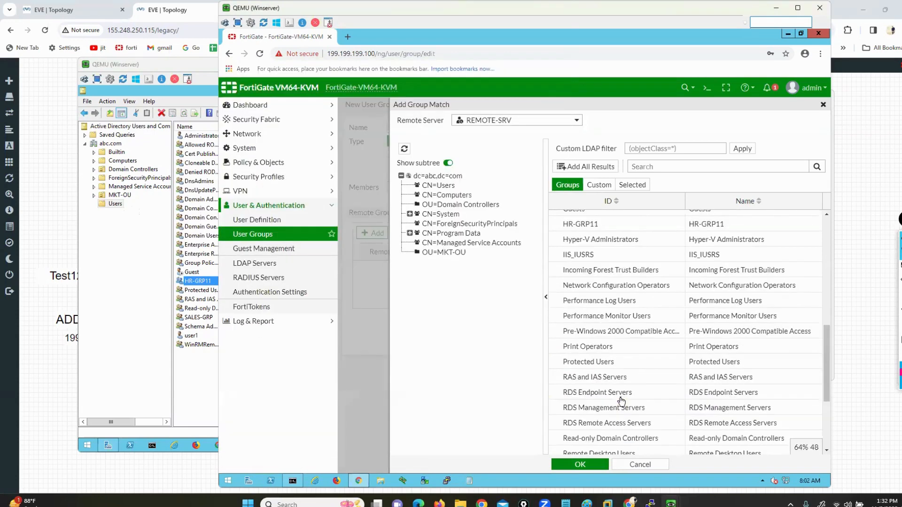
scroll(621, 402, up, 1)
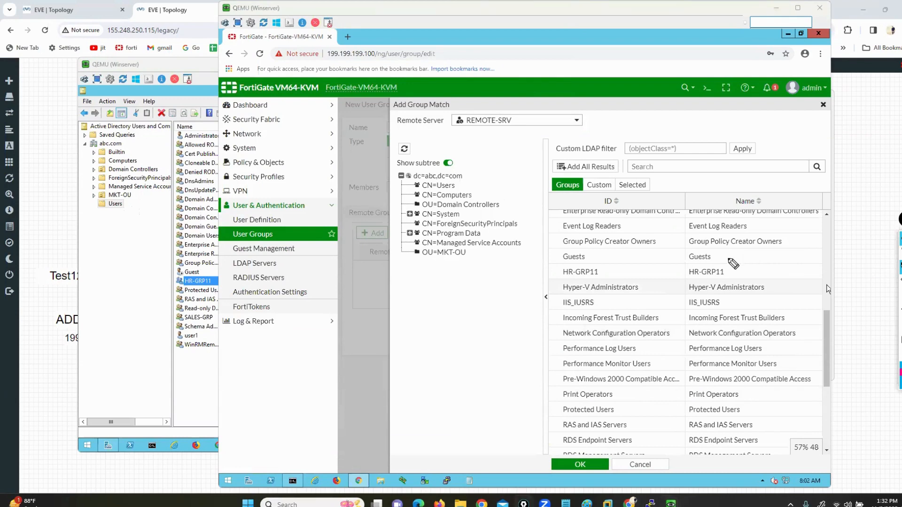
drag(726, 258, 722, 284)
mouse_move(565, 258)
mouse_down()
mouse_move(540, 286)
mouse_move(611, 288)
mouse_up()
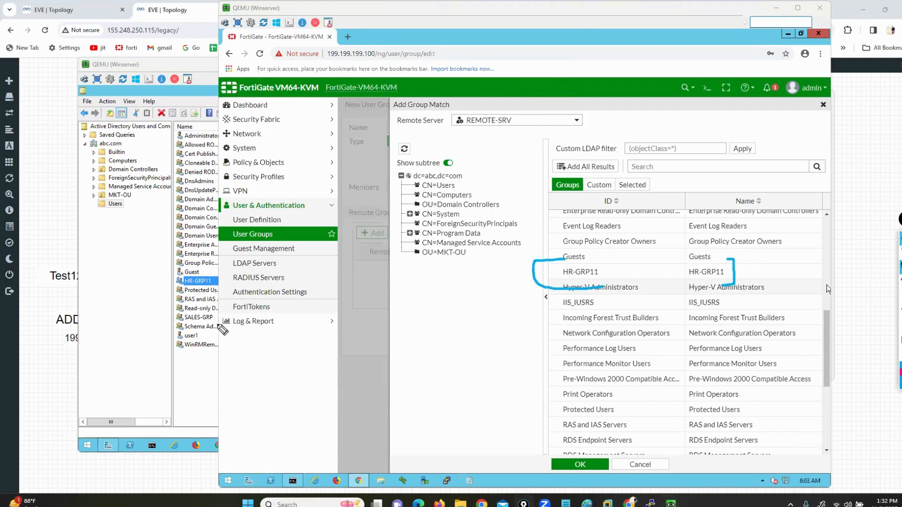
drag(114, 275, 185, 245)
drag(439, 311, 531, 304)
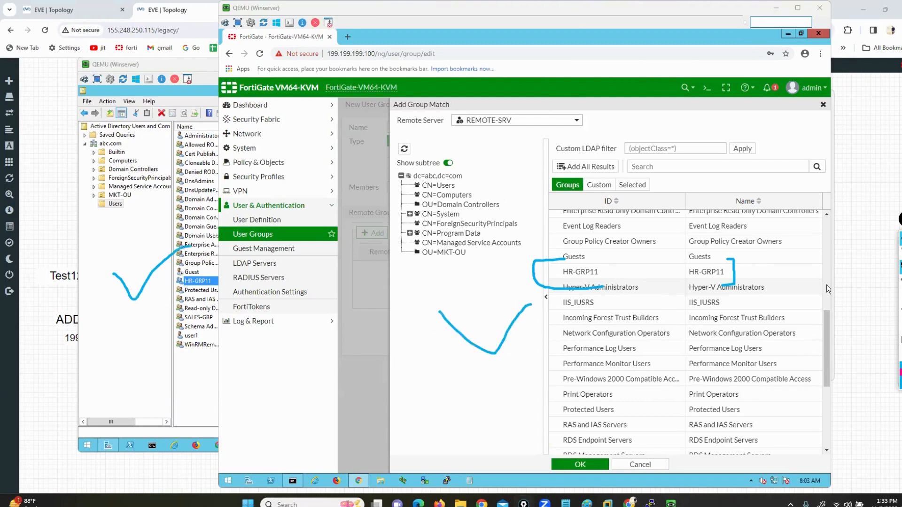
click(900, 340)
click(900, 253)
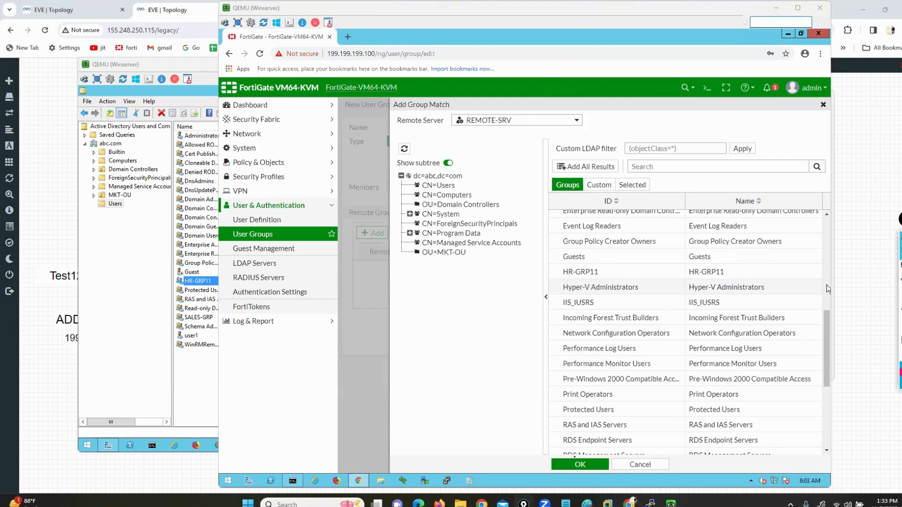
Step: Add the REMOTE-SRV group match and save the remote-users user group
click(574, 465)
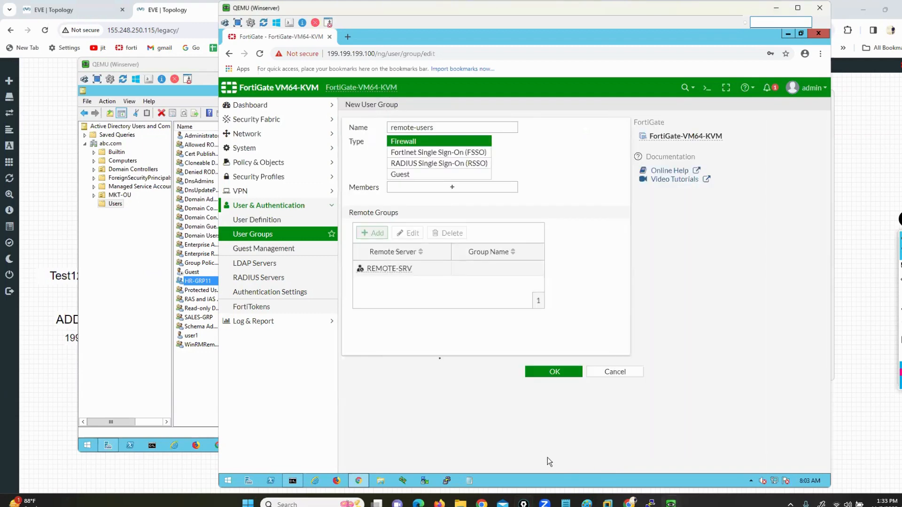
click(548, 372)
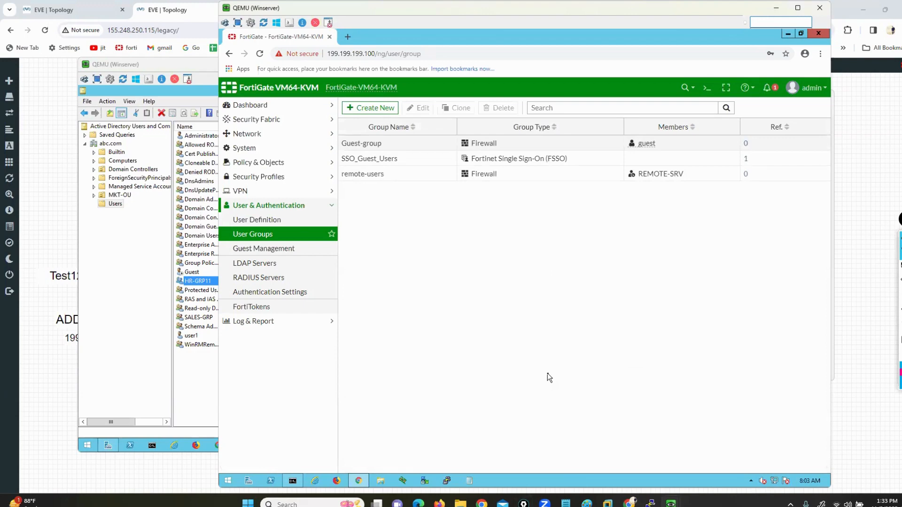
click(256, 163)
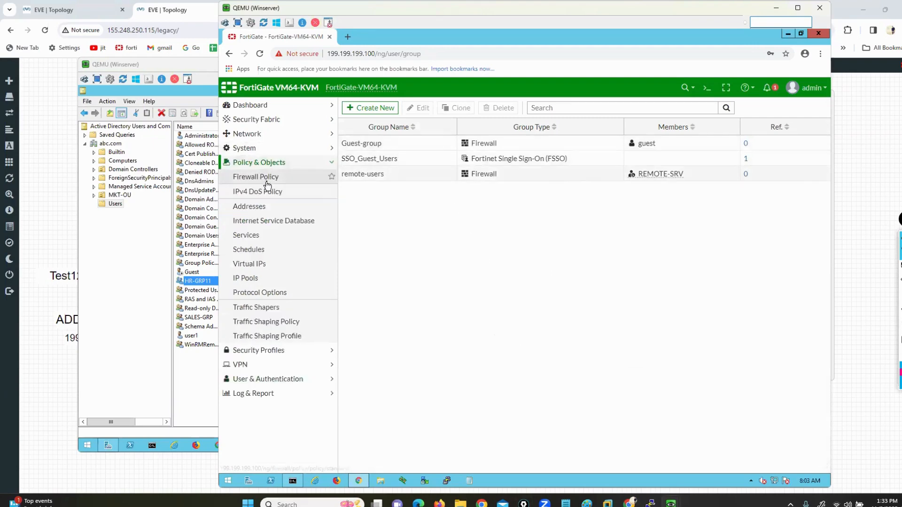
Step: Start firewall policy RULE1 with incoming interface port2 and outgoing interface port3
click(267, 182)
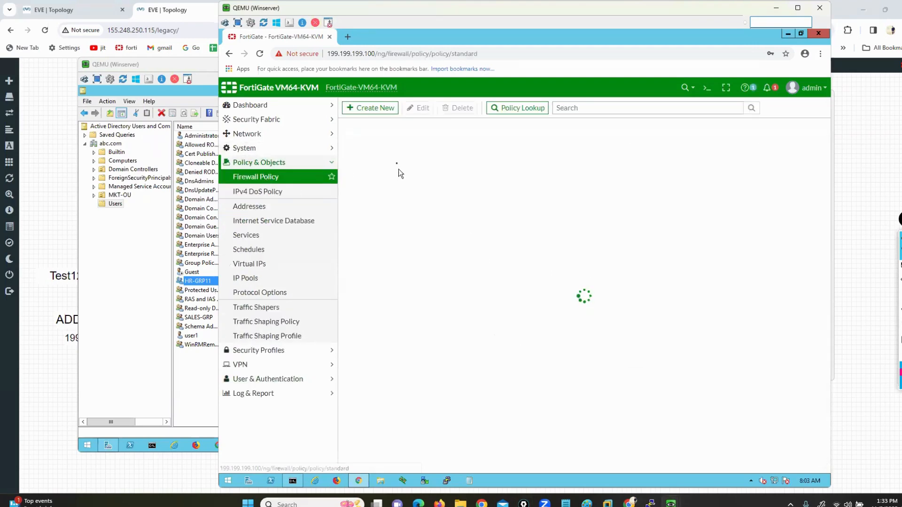
click(362, 108)
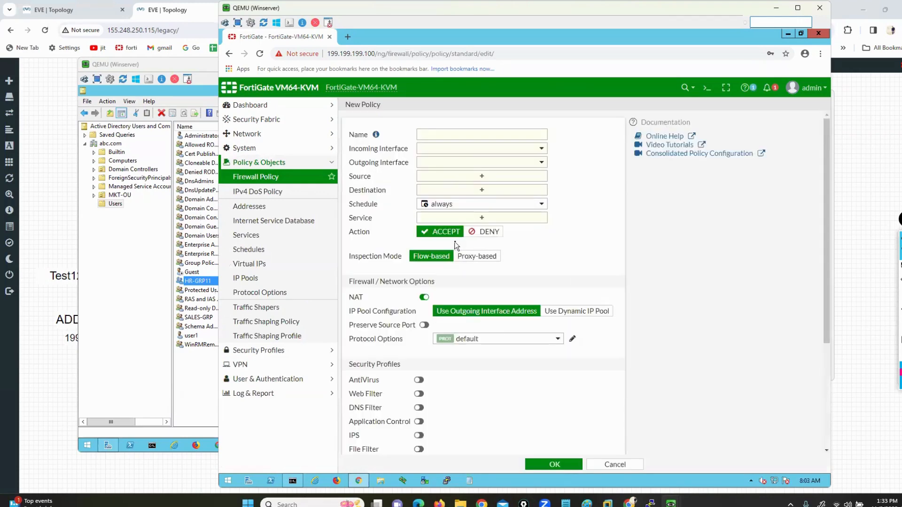
click(459, 132)
text(RULE1)
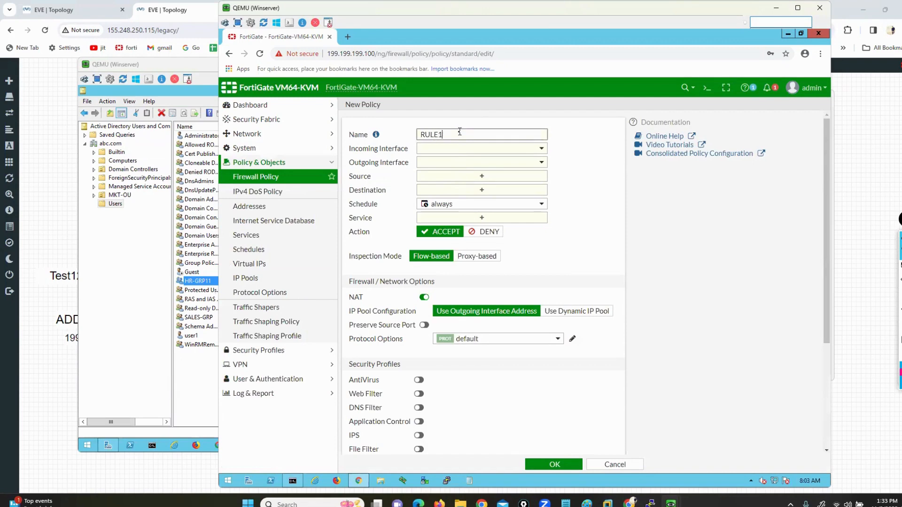
click(460, 152)
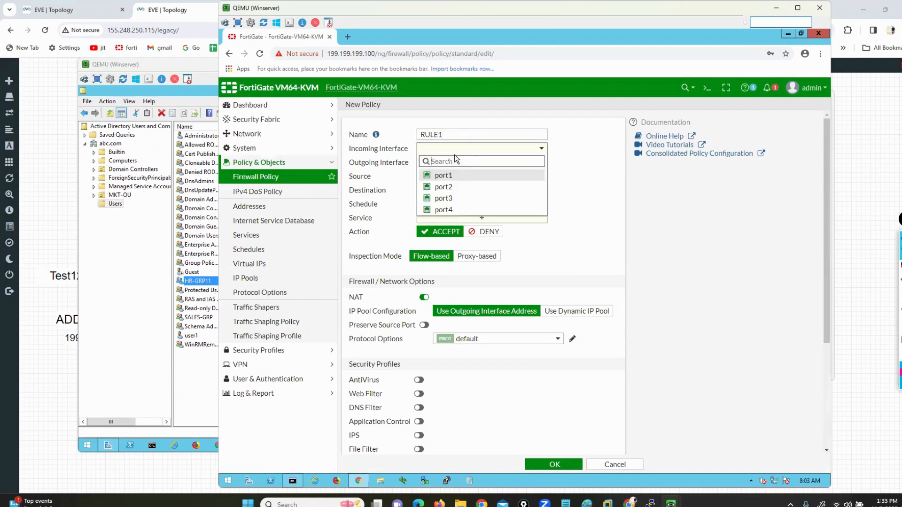
click(444, 187)
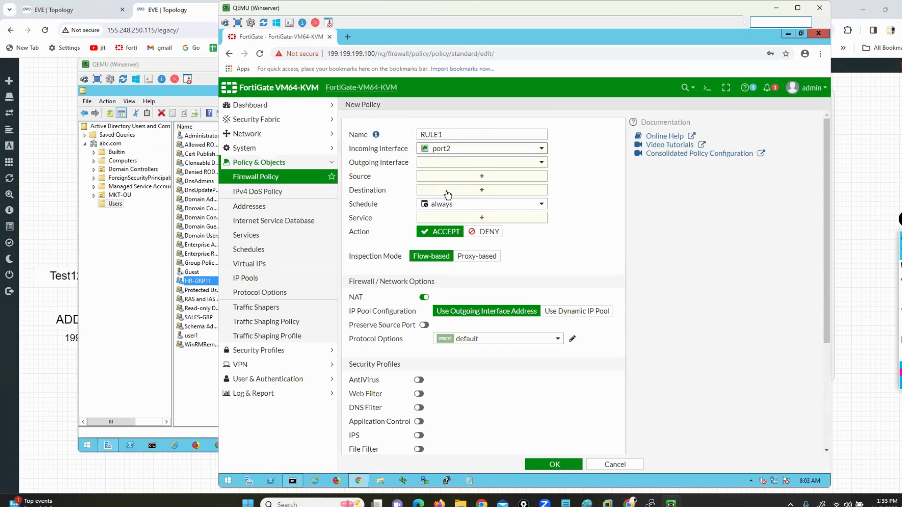
click(446, 169)
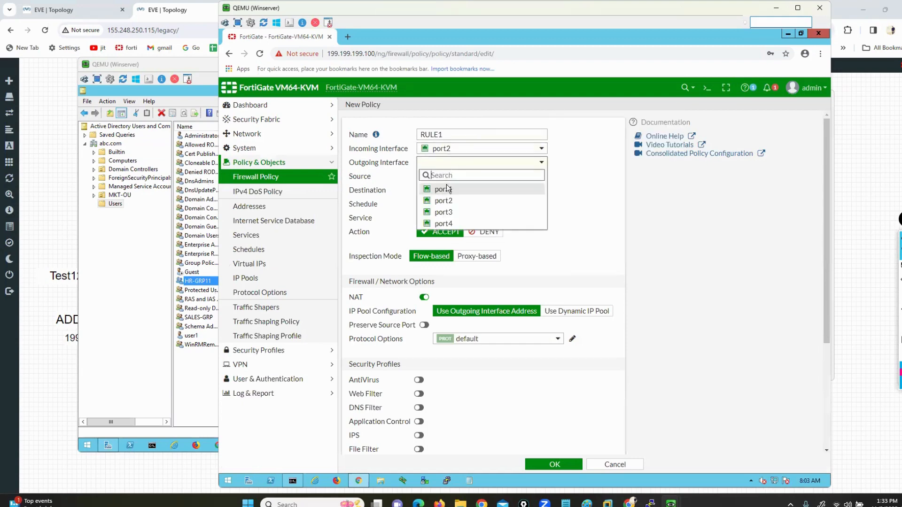
click(448, 210)
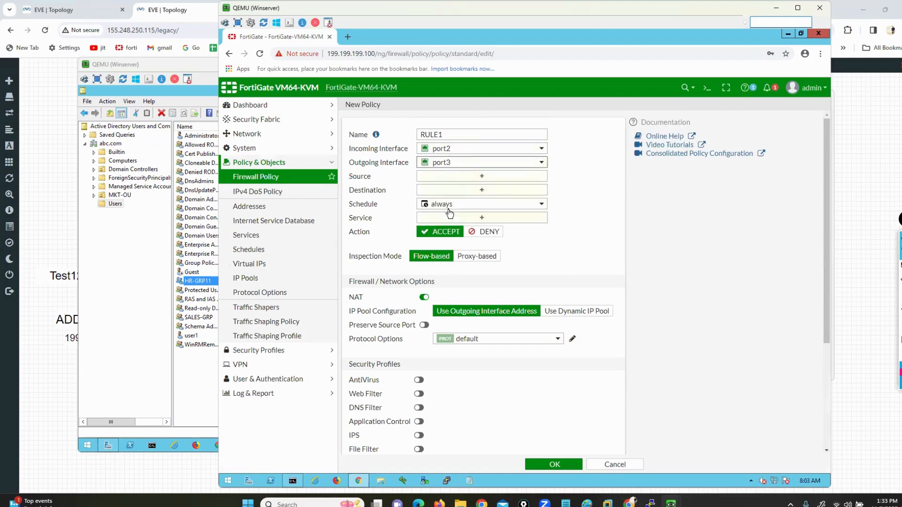
Step: Add all and remote-users as RULE1's sources, then view the LDAP Servers list
click(463, 177)
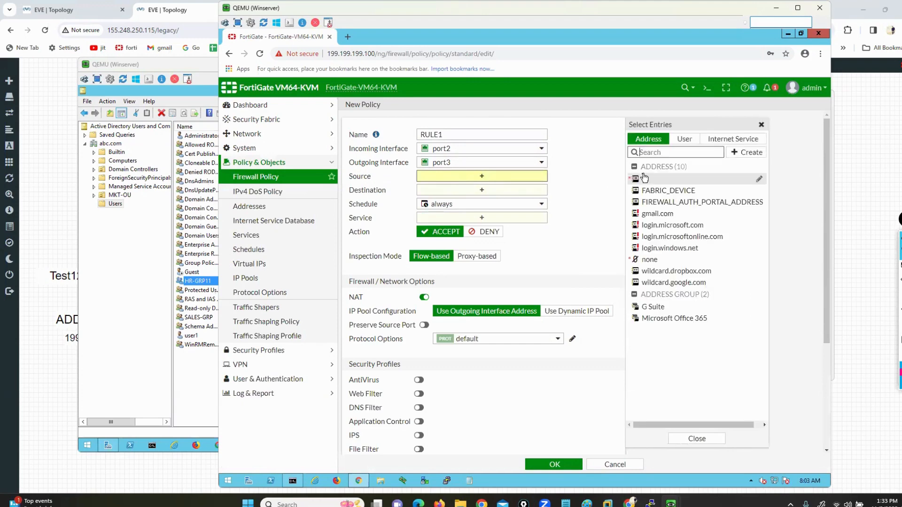
click(647, 182)
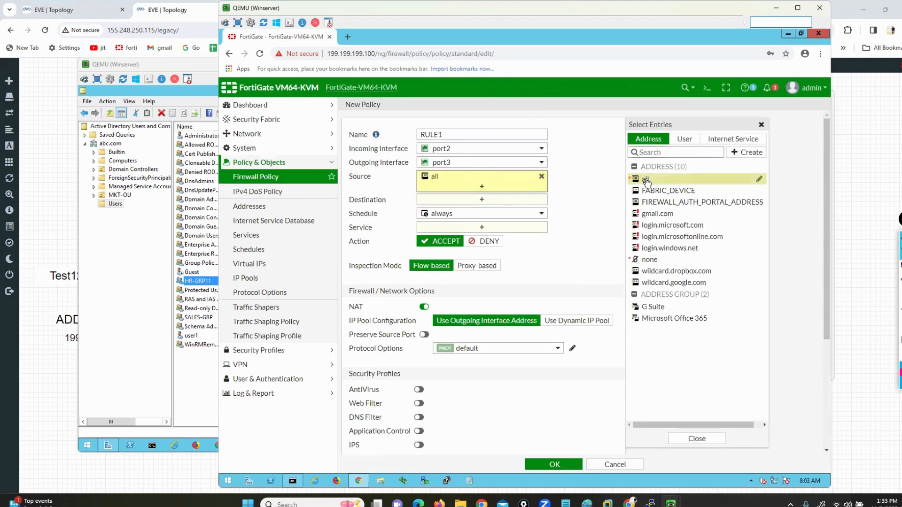
click(684, 140)
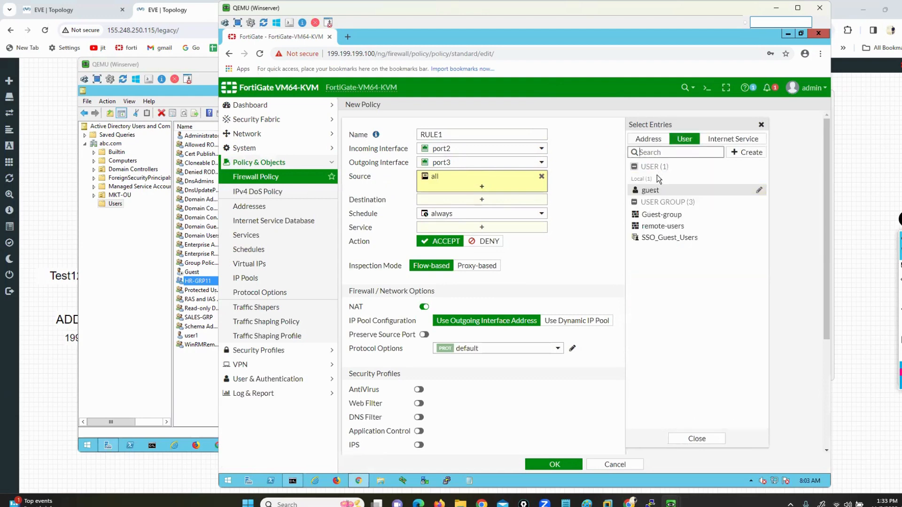
click(657, 230)
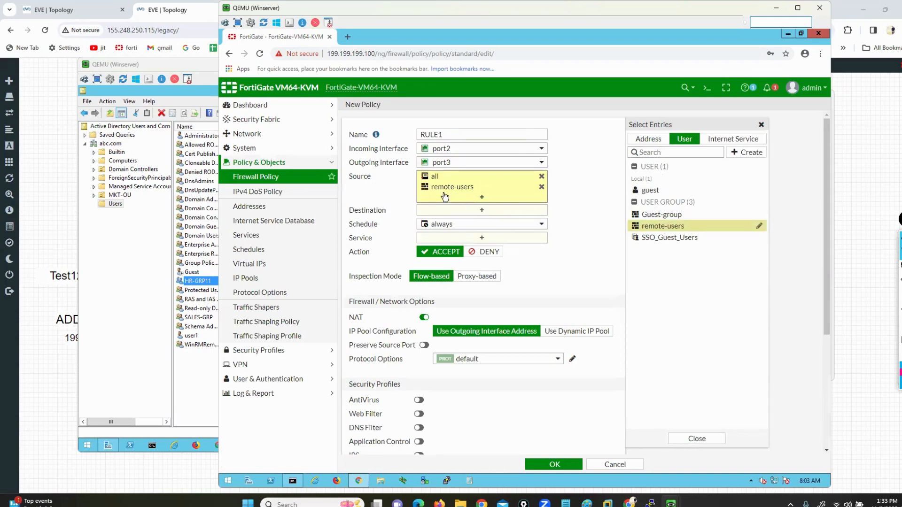
click(257, 381)
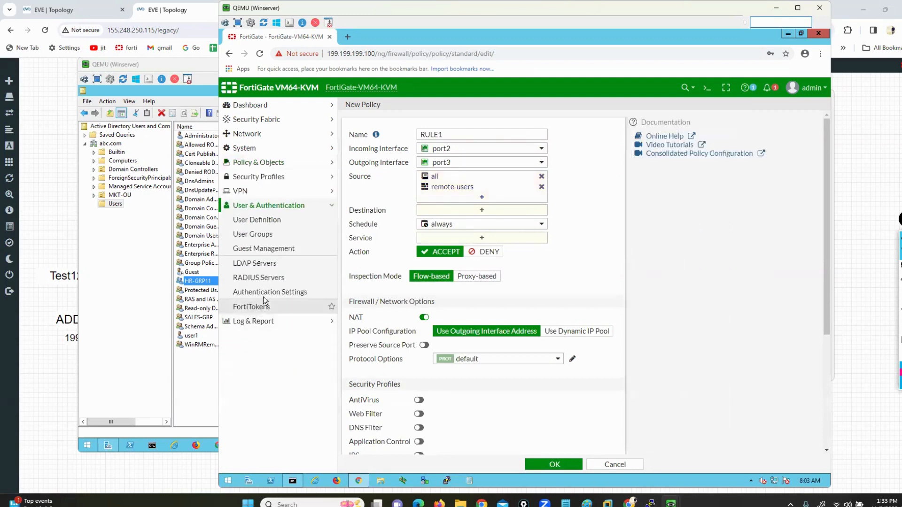
click(258, 264)
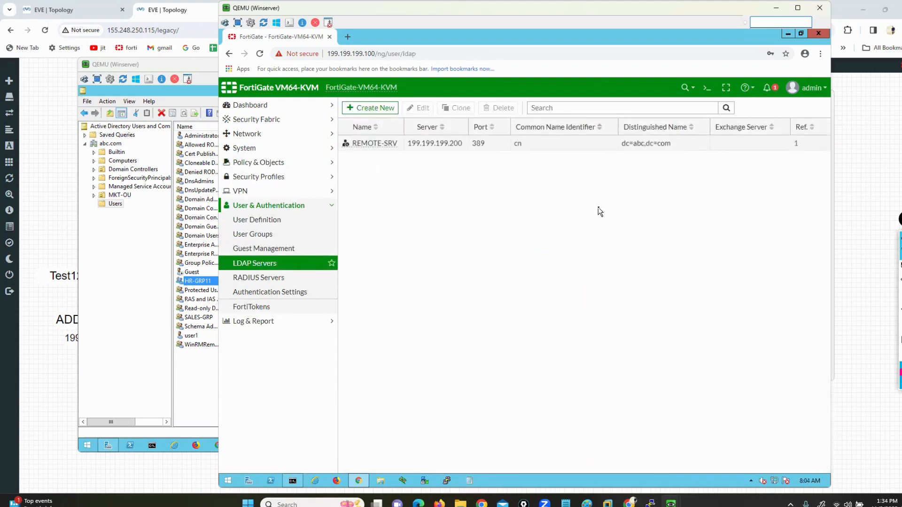
Step: Review the Notepad topics, highlighting FIREWALL AUTHENCATION and Virtual Domains, then show the desktop
click(569, 502)
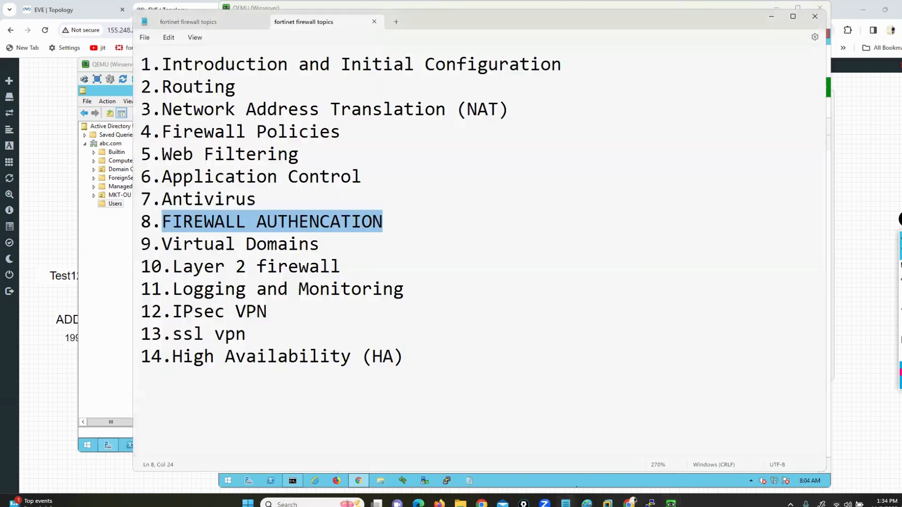
click(370, 307)
click(135, 223)
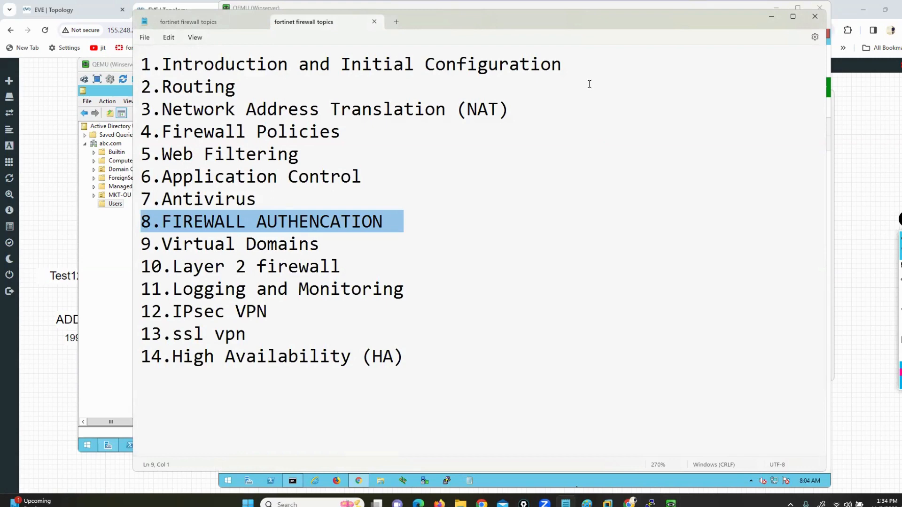
click(519, 197)
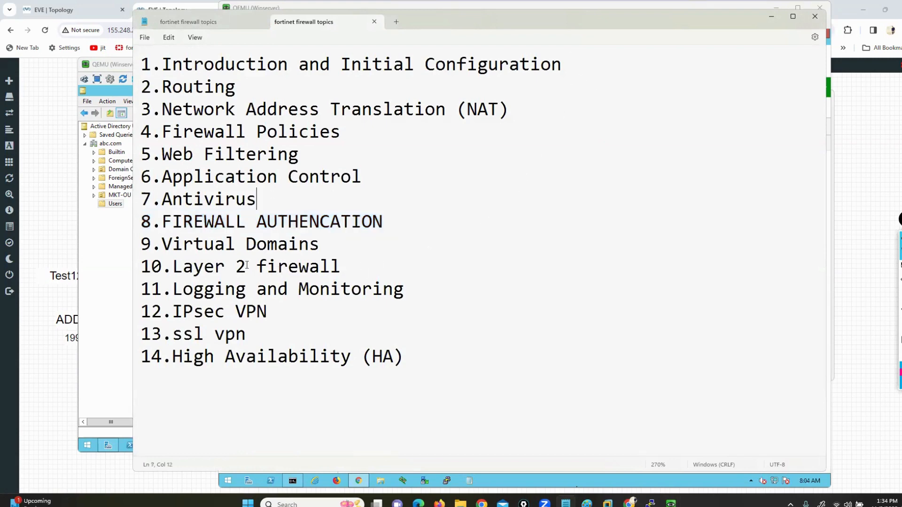
drag(142, 244, 334, 244)
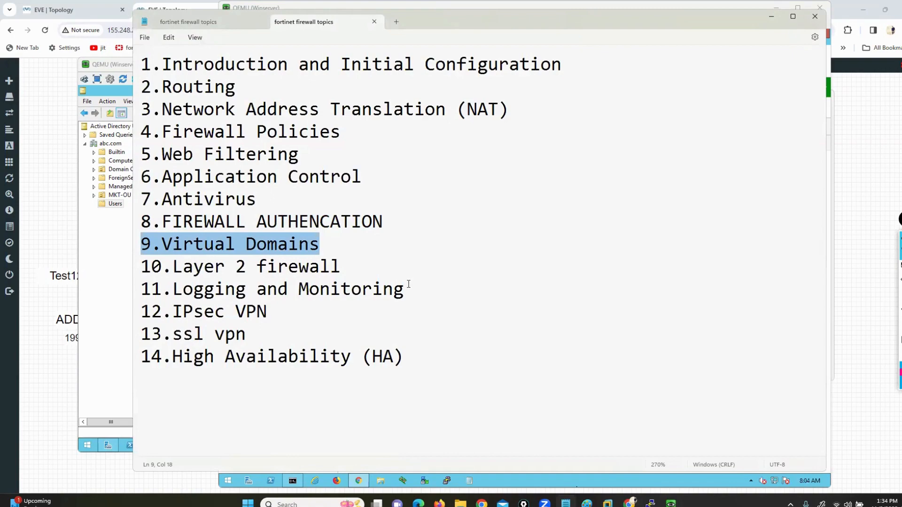
key(super+d)
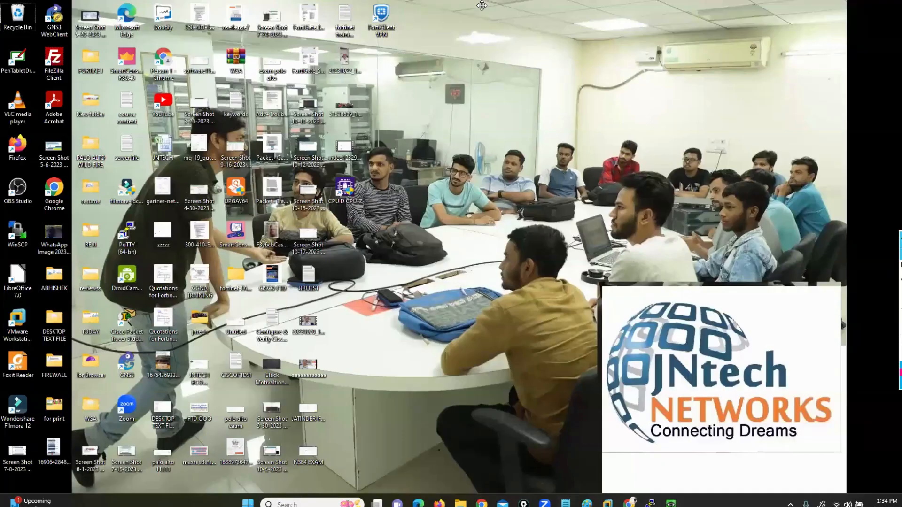